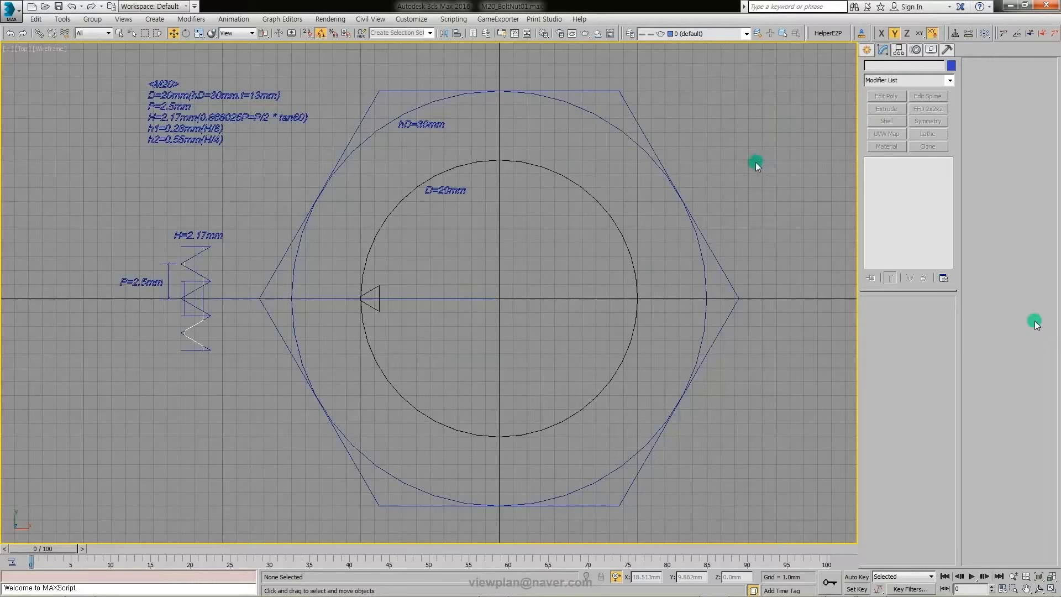
Step: Inspect the reference drawing's D=20mm label, hD=30mm circle and outer hexagon
{"action": "scroll", "coordinate": [199, 177], "scroll_direction": "up", "scroll_amount": 3}
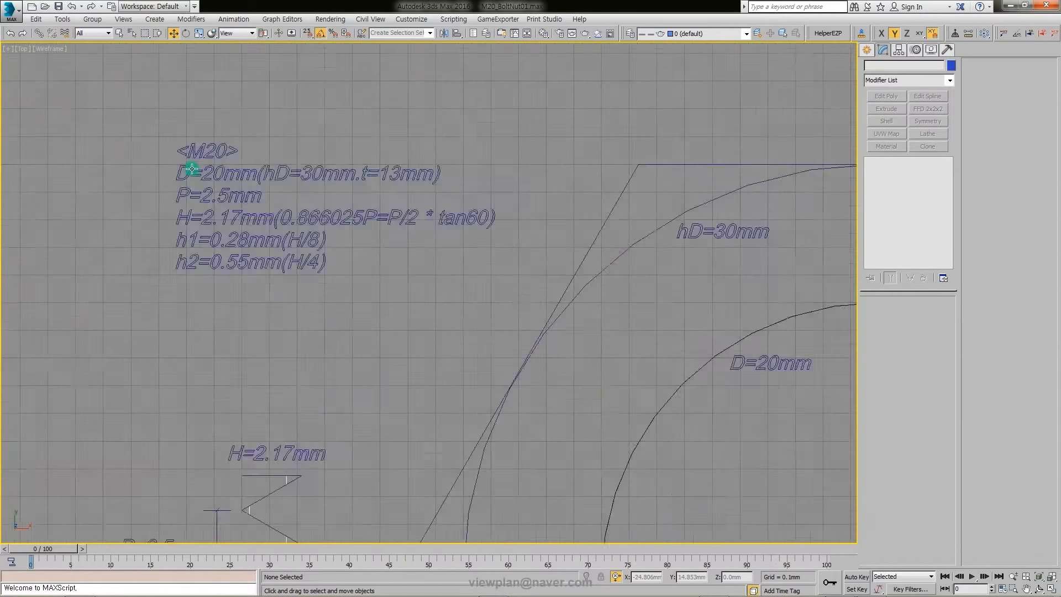
{"action": "scroll", "coordinate": [286, 148], "scroll_direction": "up", "scroll_amount": 2}
{"action": "scroll", "coordinate": [297, 120], "scroll_direction": "down", "scroll_amount": 5}
{"action": "scroll", "coordinate": [355, 166], "scroll_direction": "down", "scroll_amount": 2}
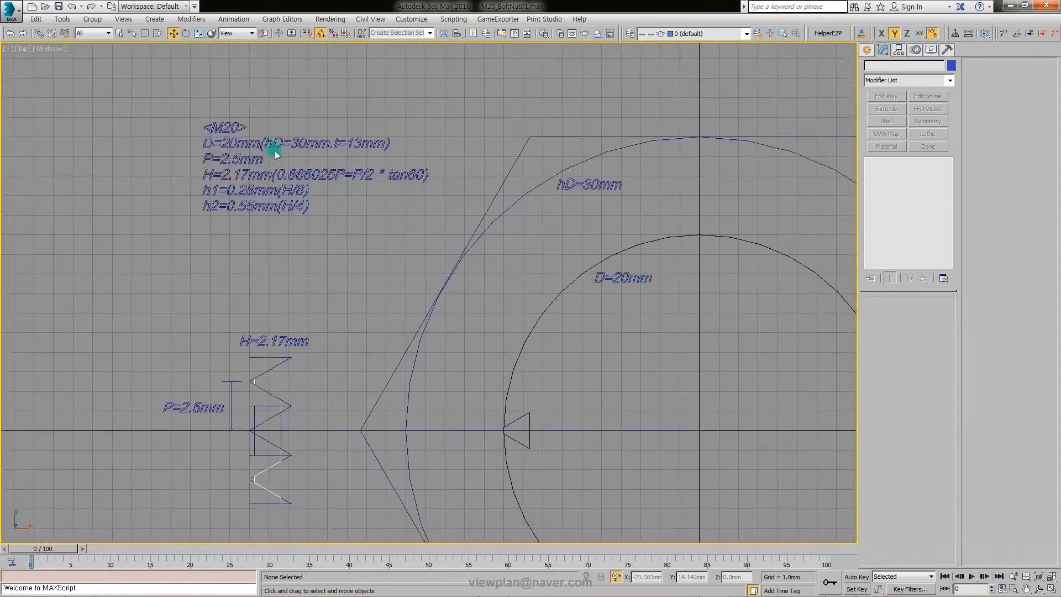
{"action": "scroll", "coordinate": [272, 147], "scroll_direction": "down", "scroll_amount": 1}
{"action": "scroll", "coordinate": [348, 180], "scroll_direction": "down", "scroll_amount": 1}
{"action": "left_click", "coordinate": [511, 200]}
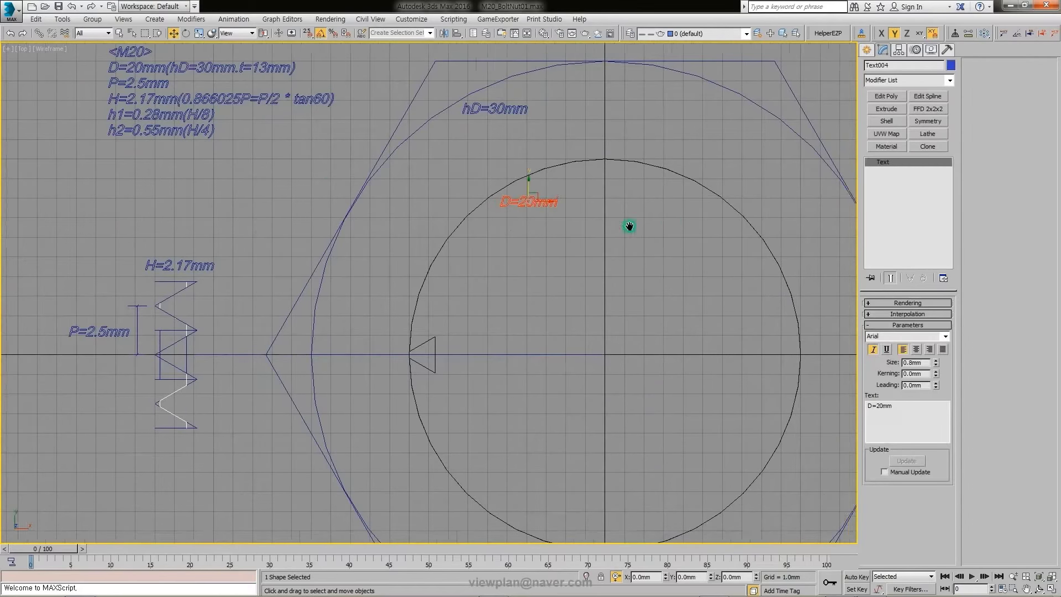
{"action": "scroll", "coordinate": [635, 230], "scroll_direction": "down", "scroll_amount": 2}
{"action": "scroll", "coordinate": [636, 232], "scroll_direction": "up", "scroll_amount": 2}
{"action": "middle_click_drag", "start_coordinate": [636, 233], "coordinate": [575, 236]}
{"action": "scroll", "coordinate": [308, 161], "scroll_direction": "up", "scroll_amount": 3}
{"action": "scroll", "coordinate": [292, 183], "scroll_direction": "down", "scroll_amount": 1}
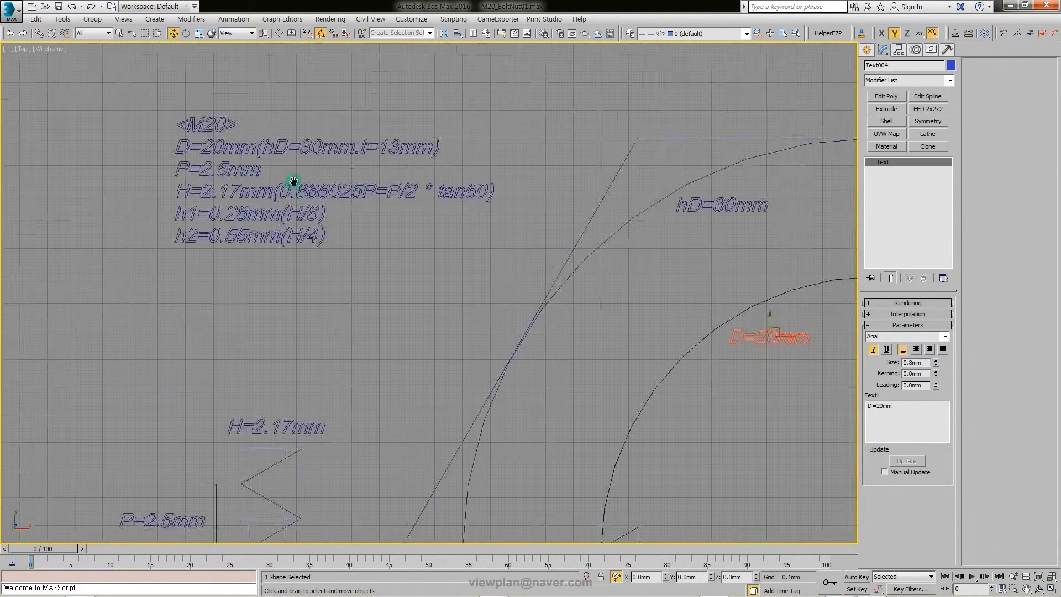
{"action": "scroll", "coordinate": [390, 190], "scroll_direction": "down", "scroll_amount": 1}
{"action": "left_click", "coordinate": [527, 163]}
{"action": "scroll", "coordinate": [526, 166], "scroll_direction": "down", "scroll_amount": 3}
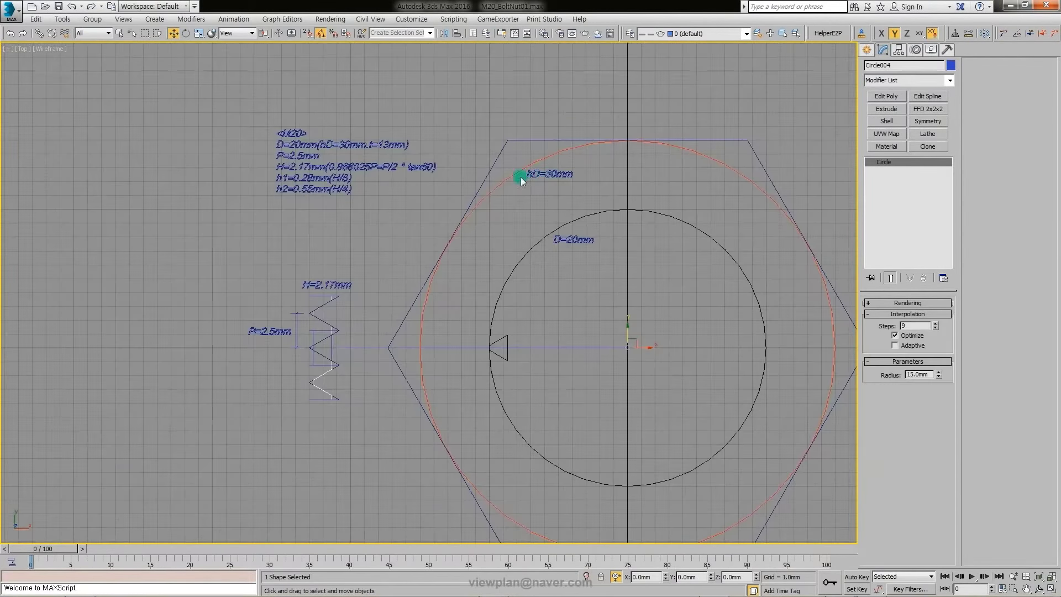
{"action": "scroll", "coordinate": [336, 142], "scroll_direction": "up", "scroll_amount": 2}
{"action": "scroll", "coordinate": [336, 142], "scroll_direction": "down", "scroll_amount": 2}
{"action": "left_click", "coordinate": [488, 175], "text": "ctrl"}
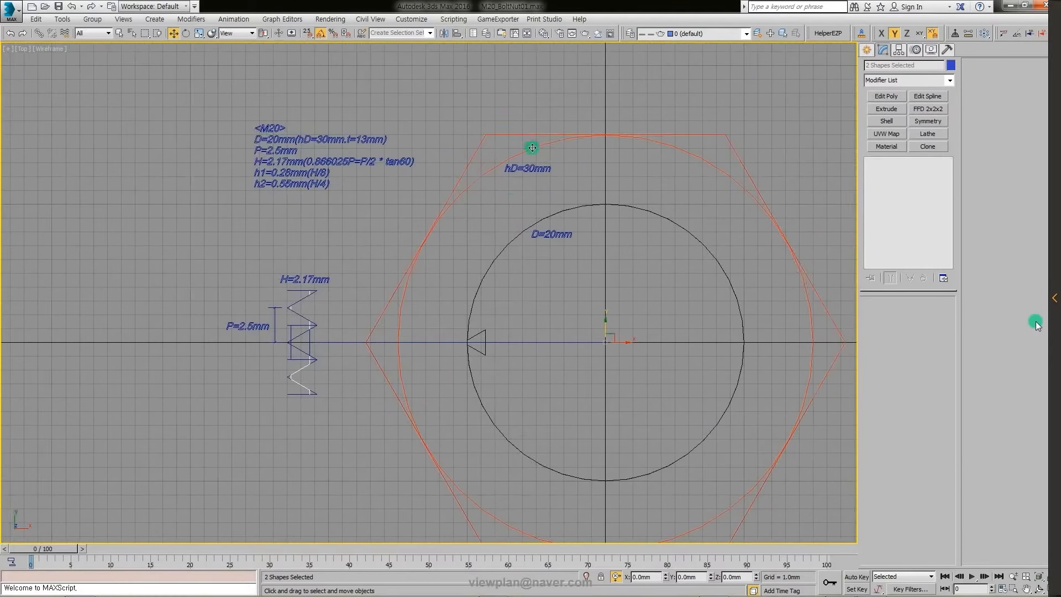
Step: Check the P=2.5mm thread pitch label, then frame the whole nut drawing and deselect
{"action": "scroll", "coordinate": [277, 128], "scroll_direction": "up", "scroll_amount": 4}
{"action": "scroll", "coordinate": [277, 129], "scroll_direction": "up", "scroll_amount": 2}
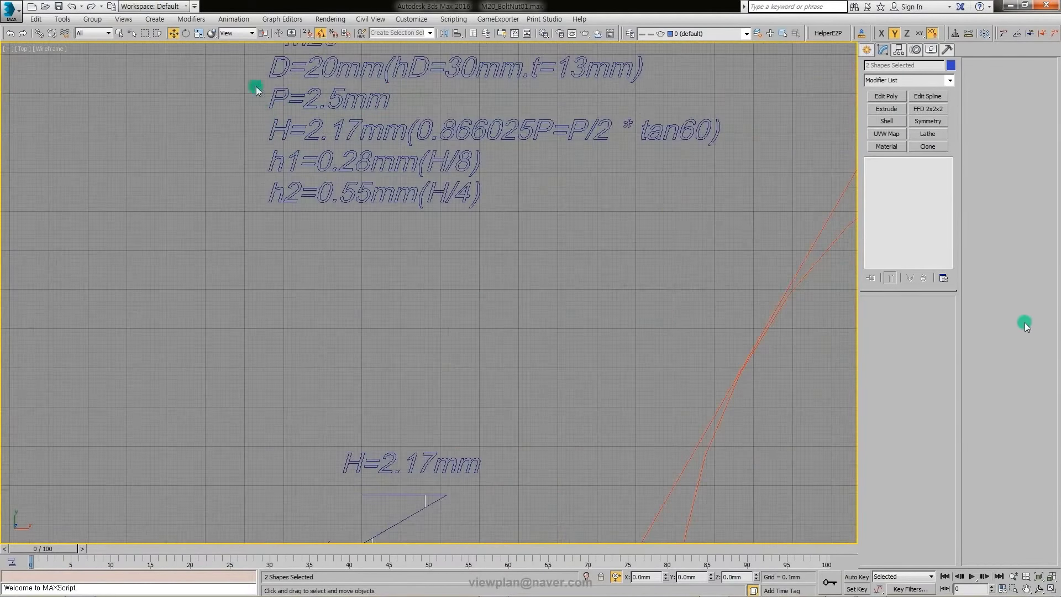
{"action": "scroll", "coordinate": [464, 161], "scroll_direction": "down", "scroll_amount": 3}
{"action": "scroll", "coordinate": [376, 387], "scroll_direction": "up", "scroll_amount": 5}
{"action": "middle_click_drag", "start_coordinate": [376, 387], "coordinate": [416, 276]}
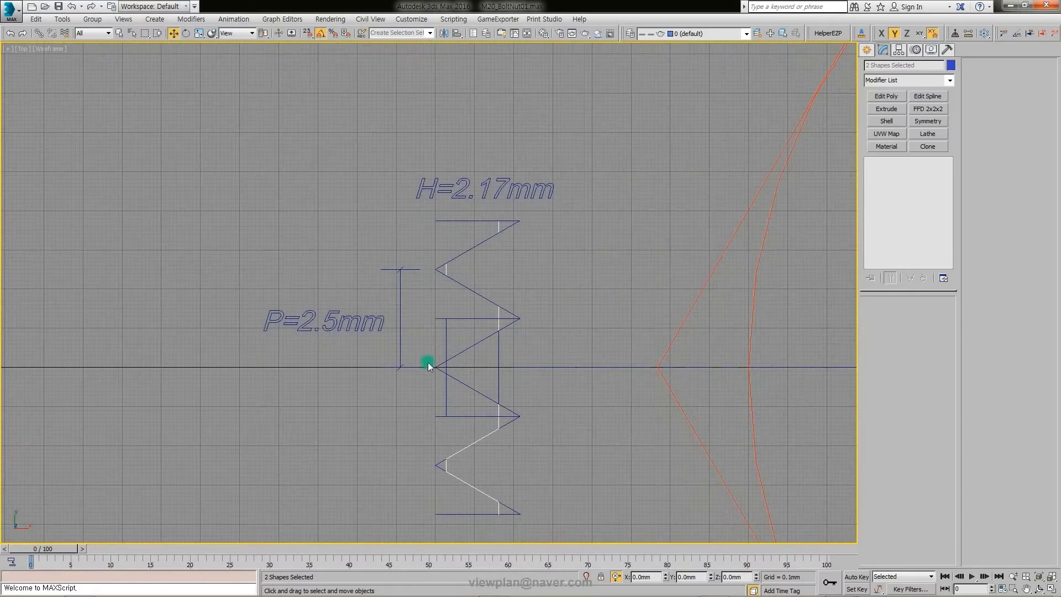
{"action": "left_click", "coordinate": [369, 334]}
{"action": "scroll", "coordinate": [433, 271], "scroll_direction": "down", "scroll_amount": 3}
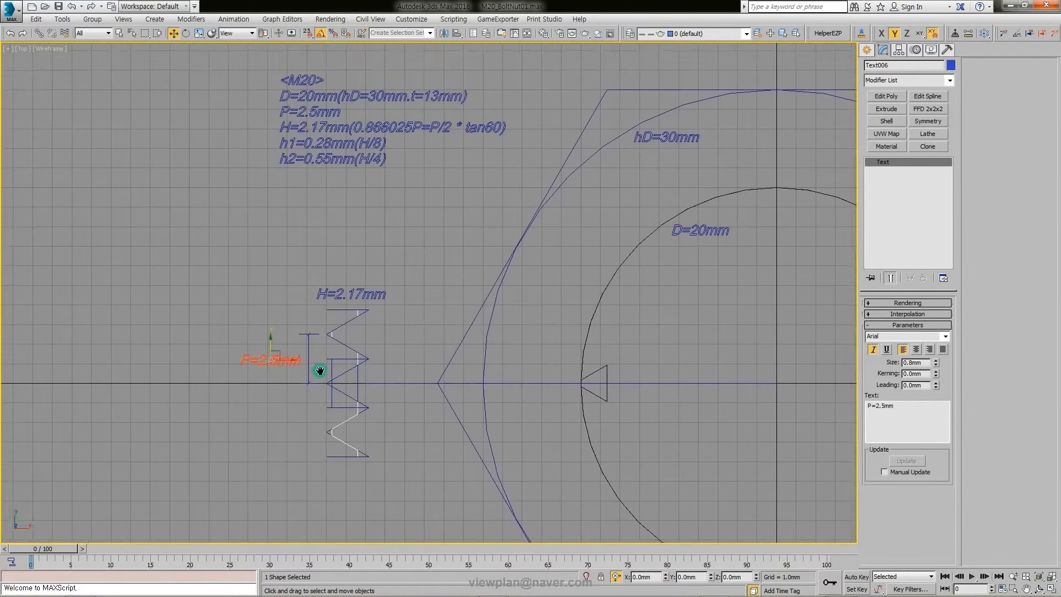
{"action": "scroll", "coordinate": [372, 88], "scroll_direction": "up", "scroll_amount": 4}
{"action": "scroll", "coordinate": [372, 88], "scroll_direction": "down", "scroll_amount": 1}
{"action": "middle_click_drag", "start_coordinate": [372, 87], "coordinate": [474, 177]}
{"action": "scroll", "coordinate": [390, 340], "scroll_direction": "up", "scroll_amount": 3}
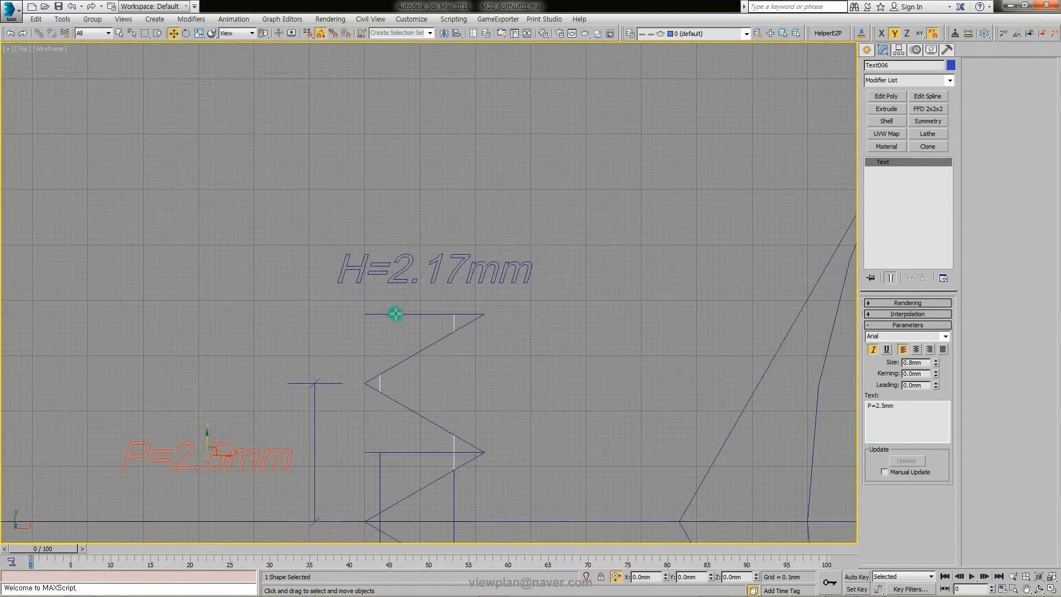
{"action": "scroll", "coordinate": [366, 313], "scroll_direction": "down", "scroll_amount": 4}
{"action": "scroll", "coordinate": [433, 308], "scroll_direction": "down", "scroll_amount": 3}
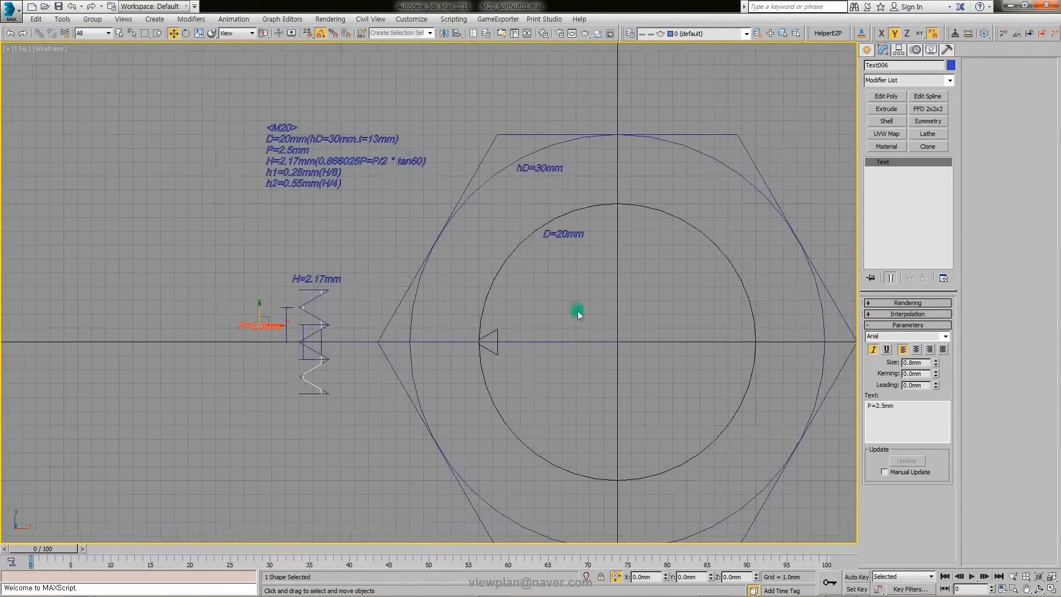
{"action": "middle_click_drag", "start_coordinate": [576, 310], "coordinate": [496, 289]}
{"action": "left_click", "coordinate": [560, 291]}
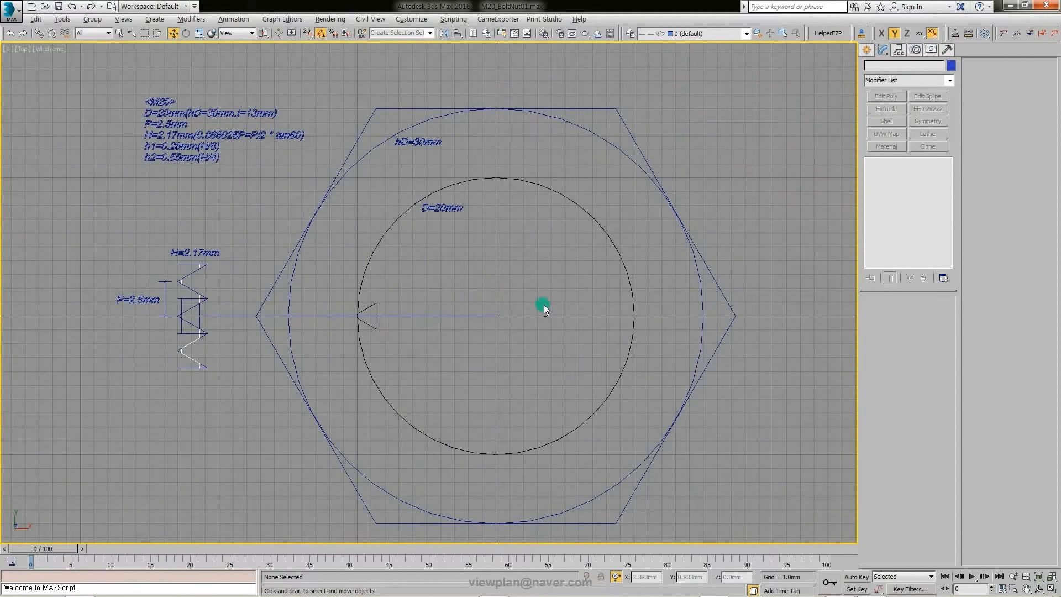
Step: Orbit the Perspective view briefly, then maximize the Top viewport
{"action": "key", "text": "alt+w"}
{"action": "left_click", "coordinate": [699, 415]}
{"action": "key", "text": "alt+w"}
{"action": "middle_click_drag", "start_coordinate": [410, 430], "coordinate": [373, 420], "text": "alt"}
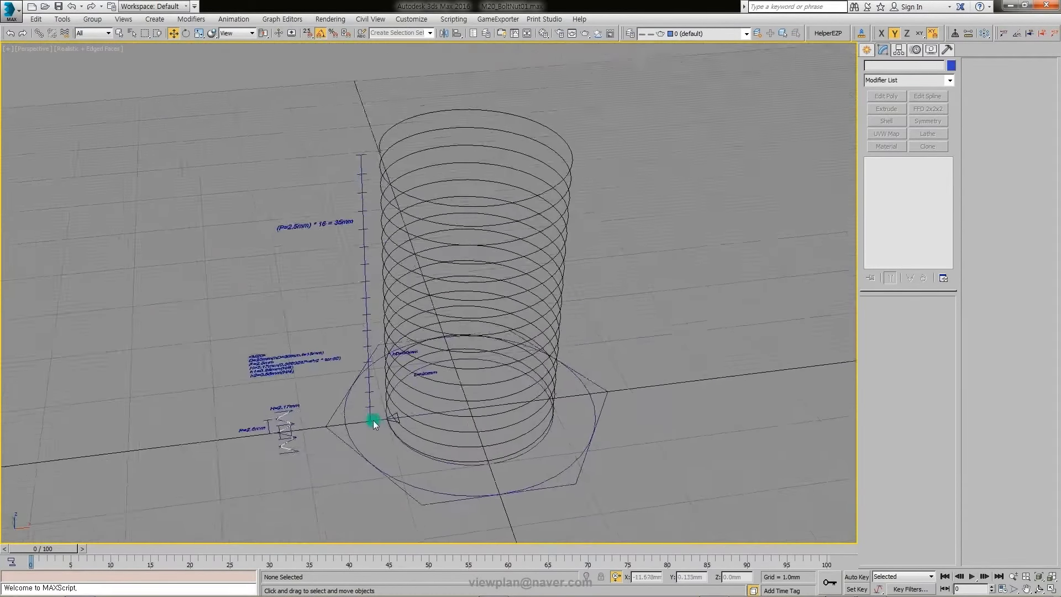
{"action": "scroll", "coordinate": [301, 377], "scroll_direction": "up", "scroll_amount": 4}
{"action": "scroll", "coordinate": [379, 367], "scroll_direction": "down", "scroll_amount": 2}
{"action": "key", "text": "alt+w"}
{"action": "left_click", "coordinate": [308, 185]}
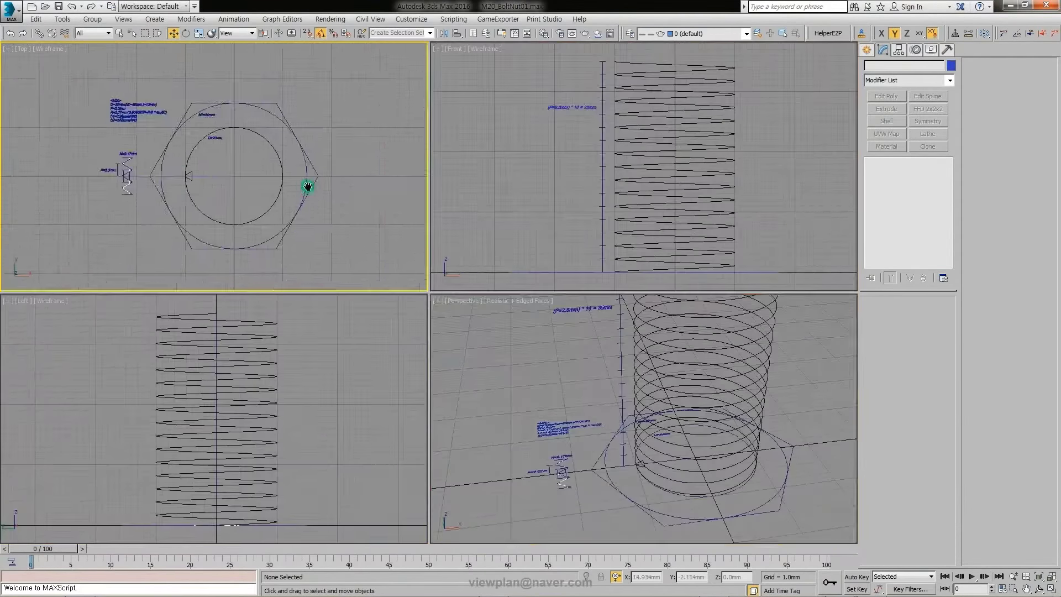
{"action": "key", "text": "alt+w"}
{"action": "scroll", "coordinate": [610, 316], "scroll_direction": "down", "scroll_amount": 2}
{"action": "scroll", "coordinate": [536, 298], "scroll_direction": "up", "scroll_amount": 1}
Step: Draw a 10 mm radius circle to the right of the nut drawing
{"action": "left_click", "coordinate": [867, 50]}
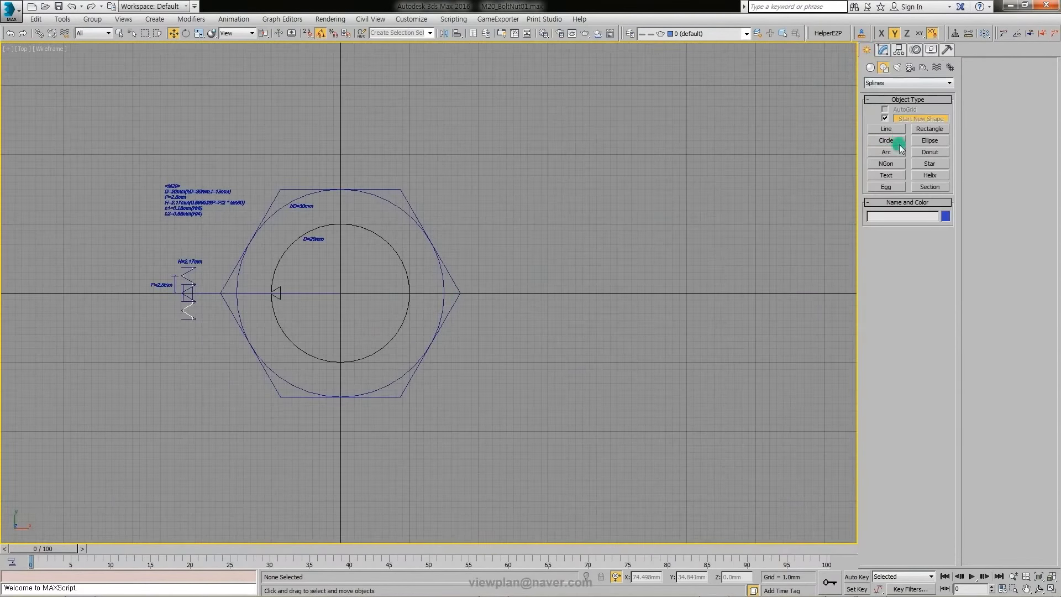
{"action": "left_click", "coordinate": [887, 140]}
{"action": "middle_click_drag", "start_coordinate": [629, 294], "coordinate": [588, 299]}
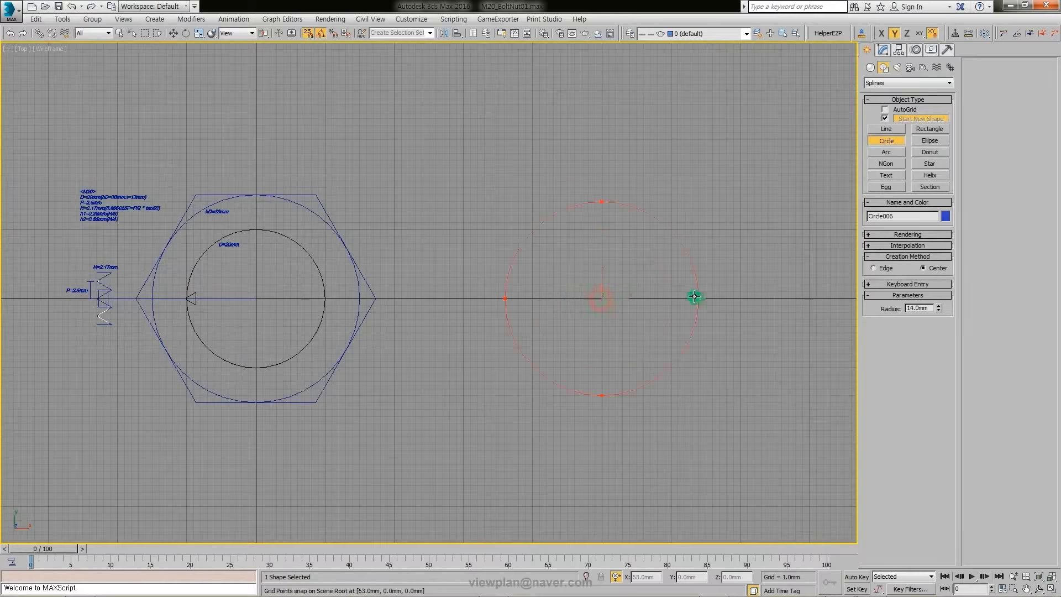
{"action": "left_click", "coordinate": [883, 50]}
{"action": "double_click", "coordinate": [925, 375]}
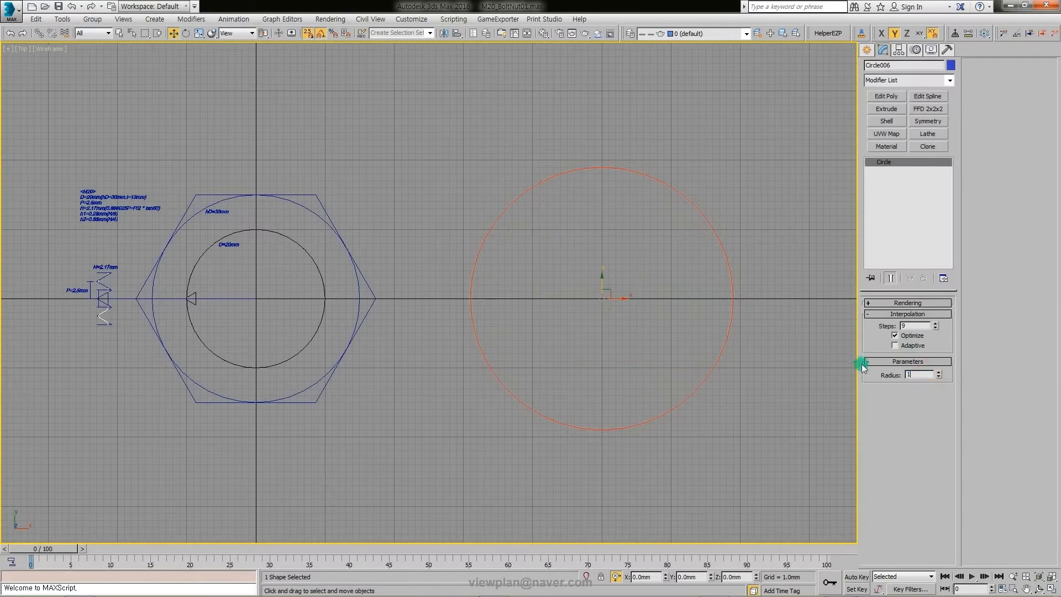
{"action": "type", "text": "0"}
{"action": "key", "text": "Return"}
{"action": "scroll", "coordinate": [680, 367], "scroll_direction": "down", "scroll_amount": 1}
{"action": "scroll", "coordinate": [644, 356], "scroll_direction": "up", "scroll_amount": 3}
{"action": "scroll", "coordinate": [605, 312], "scroll_direction": "down", "scroll_amount": 2}
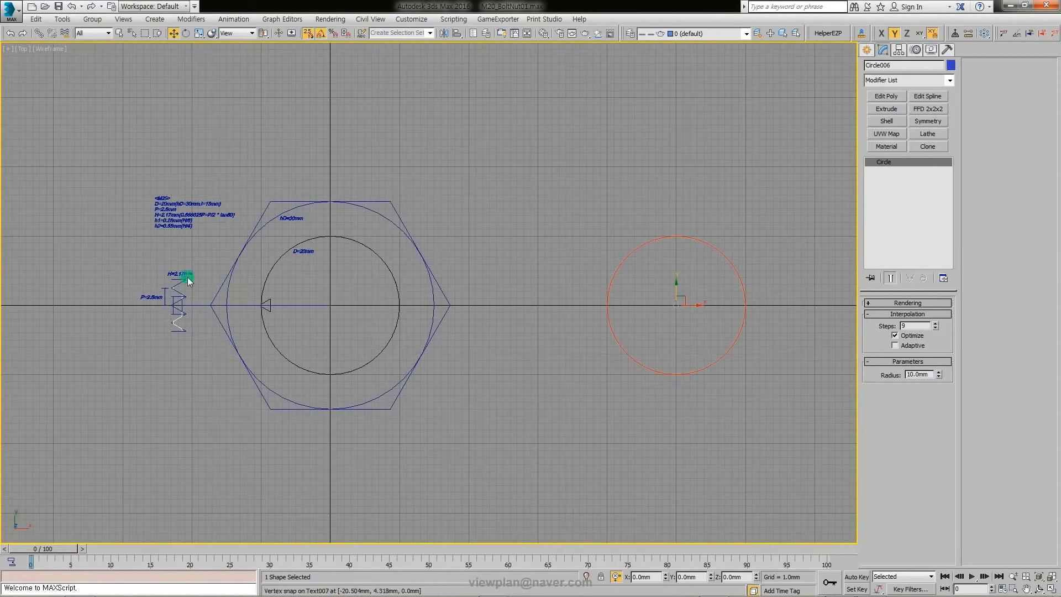
{"action": "middle_click_drag", "start_coordinate": [622, 282], "coordinate": [564, 287]}
Step: Draw the outer 15 mm radius circle around it
{"action": "left_click", "coordinate": [867, 50]}
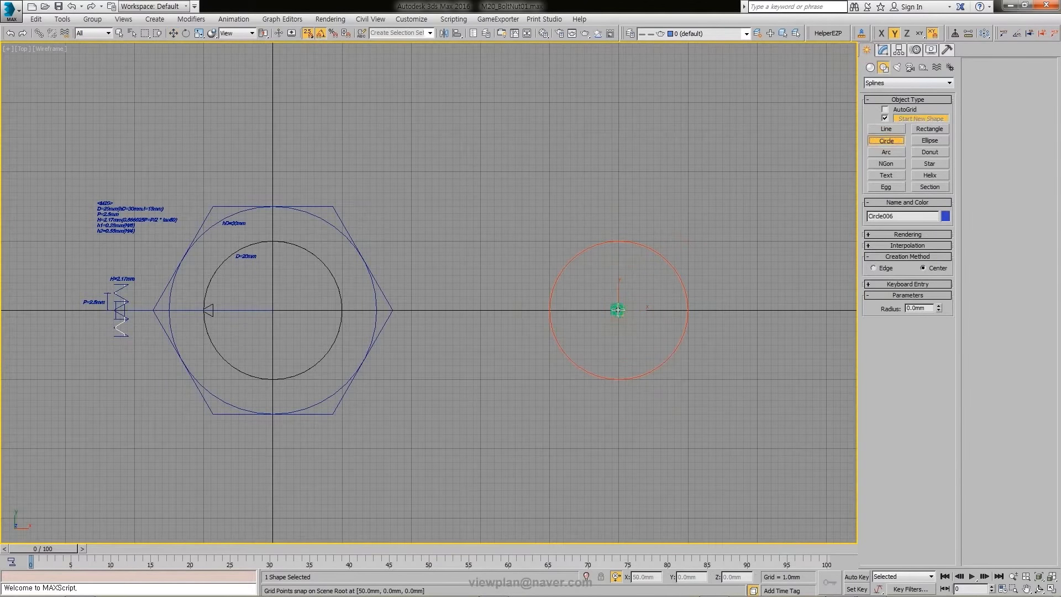
{"action": "left_click", "coordinate": [888, 54]}
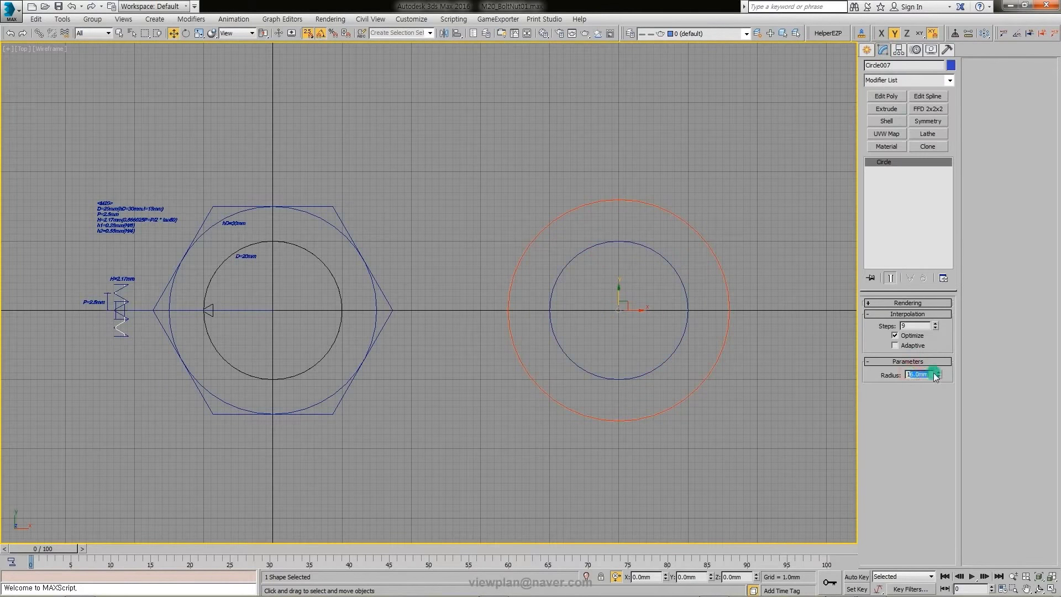
{"action": "scroll", "coordinate": [735, 367], "scroll_direction": "up", "scroll_amount": 1}
{"action": "scroll", "coordinate": [415, 303], "scroll_direction": "down", "scroll_amount": 1}
{"action": "scroll", "coordinate": [580, 273], "scroll_direction": "up", "scroll_amount": 1}
{"action": "scroll", "coordinate": [718, 166], "scroll_direction": "down", "scroll_amount": 1}
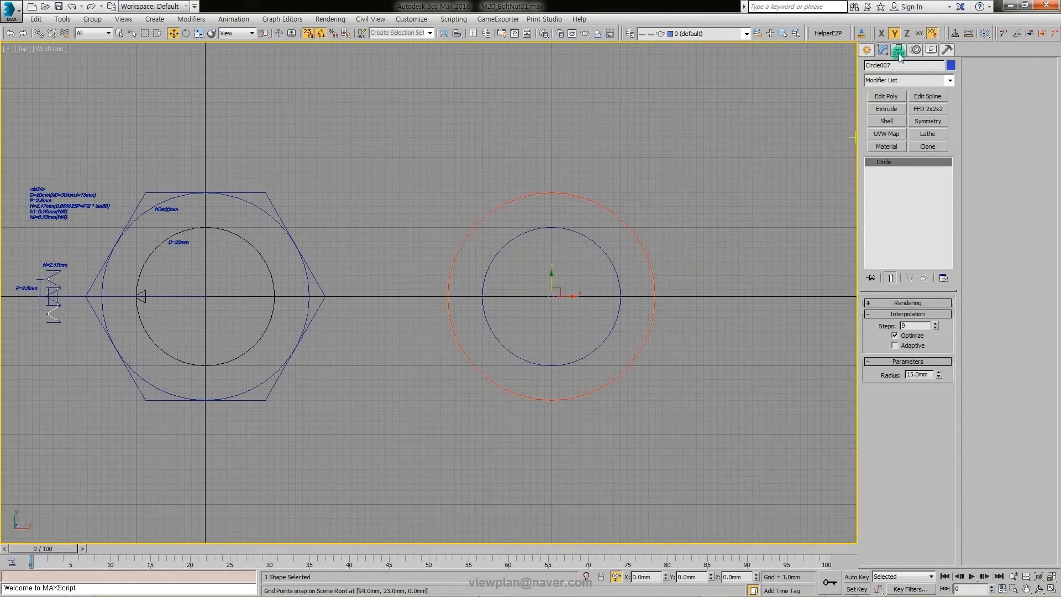
Step: Add a 6-sided inscribed NGon of radius 15 mm around the circles
{"action": "left_click", "coordinate": [867, 50]}
{"action": "left_click", "coordinate": [884, 165]}
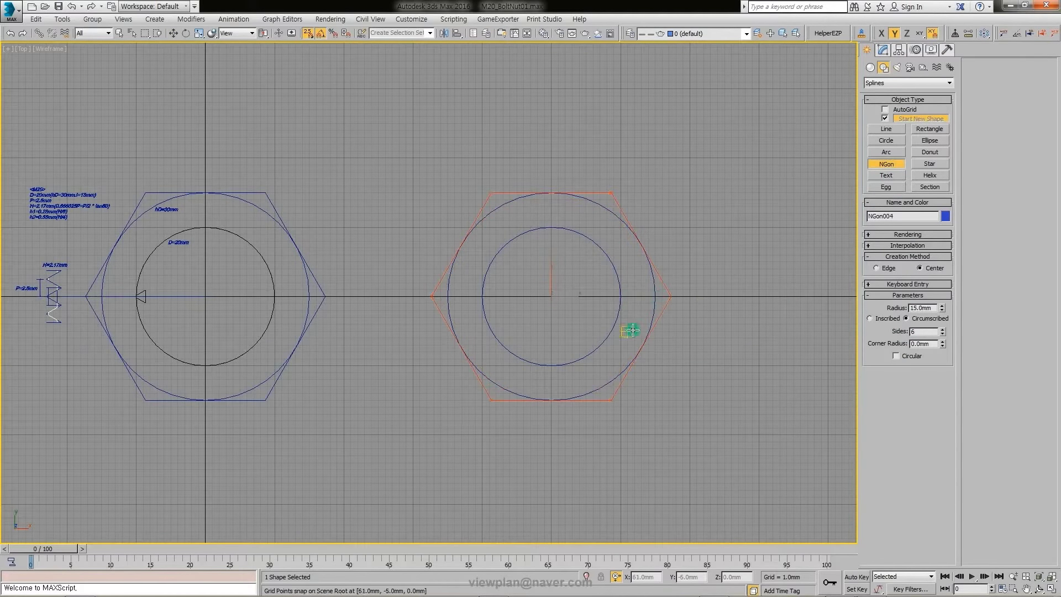
{"action": "left_click", "coordinate": [871, 318]}
{"action": "scroll", "coordinate": [562, 299], "scroll_direction": "up", "scroll_amount": 2}
{"action": "scroll", "coordinate": [608, 277], "scroll_direction": "up", "scroll_amount": 1}
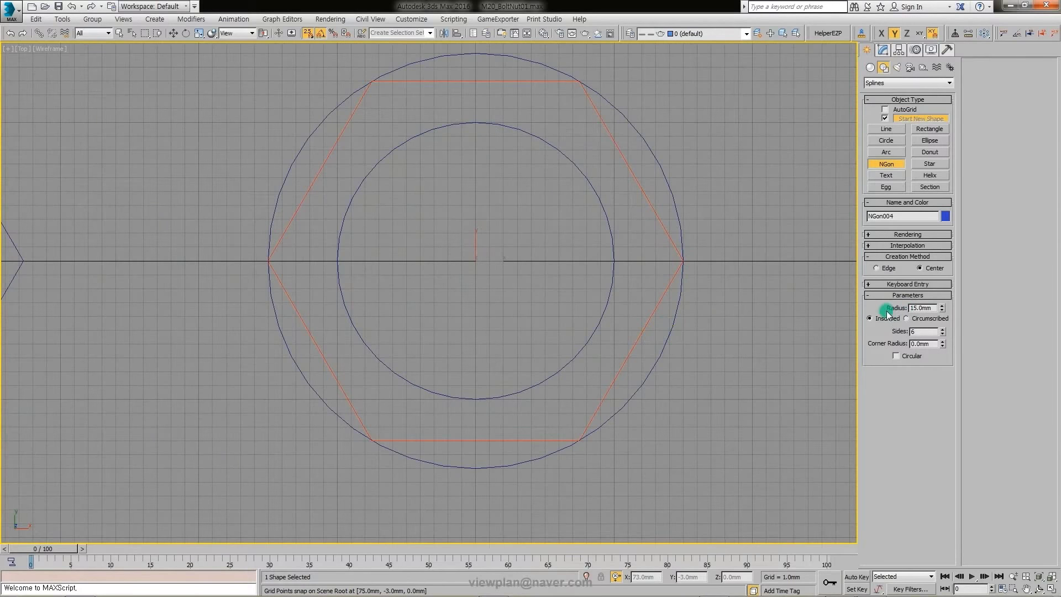
{"action": "scroll", "coordinate": [721, 293], "scroll_direction": "down", "scroll_amount": 2}
{"action": "right_click", "coordinate": [715, 324]}
Step: Maximize the Perspective view and zoom to the bolt's helix to review its parameters
{"action": "scroll", "coordinate": [505, 303], "scroll_direction": "down", "scroll_amount": 2}
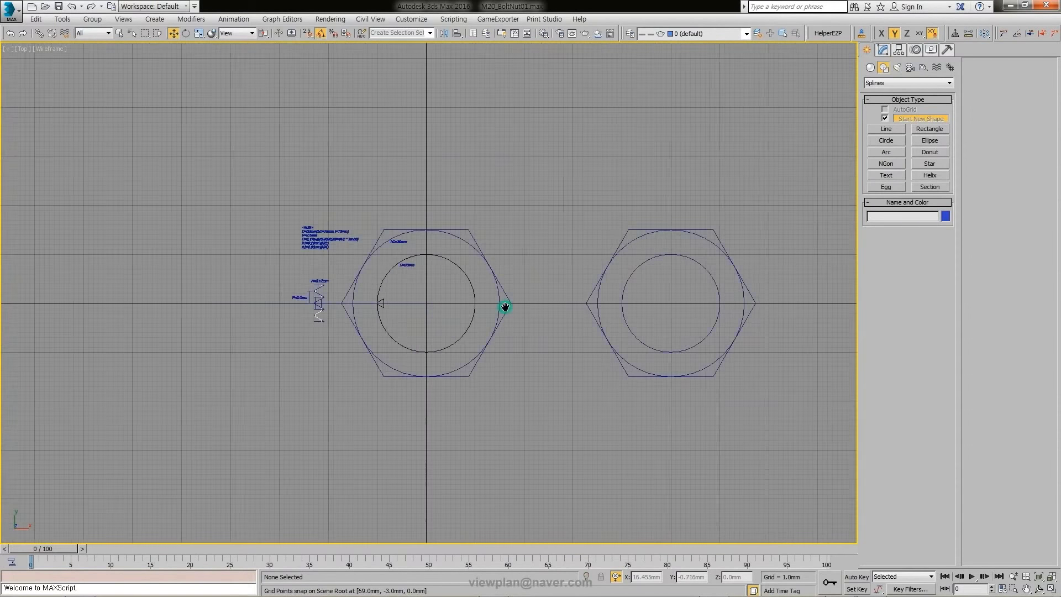
{"action": "scroll", "coordinate": [505, 304], "scroll_direction": "up", "scroll_amount": 1}
{"action": "key", "text": "alt+w"}
{"action": "left_click", "coordinate": [728, 415]}
{"action": "key", "text": "alt+w"}
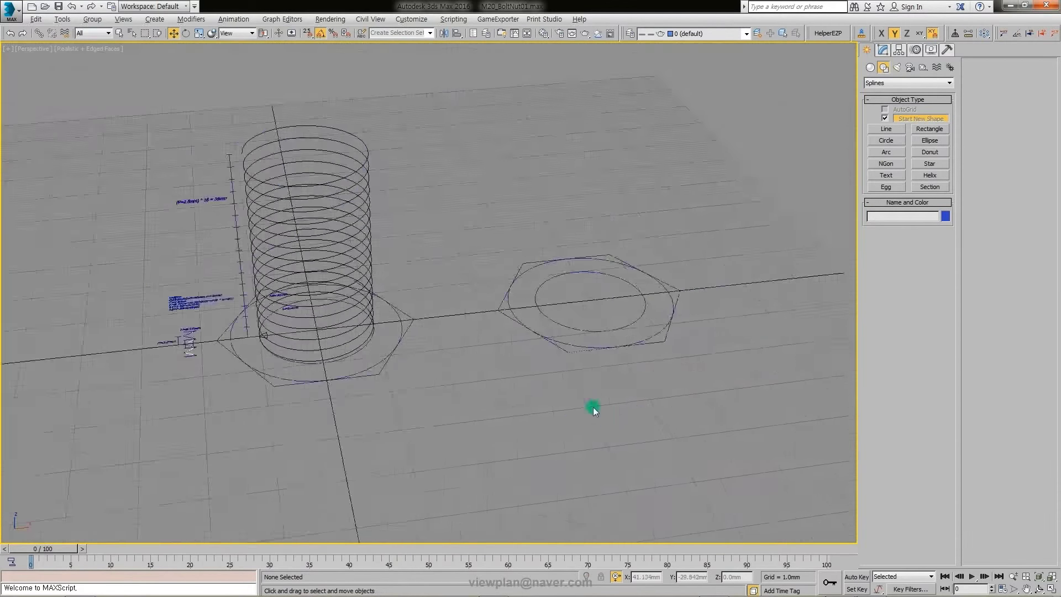
{"action": "left_click", "coordinate": [282, 276]}
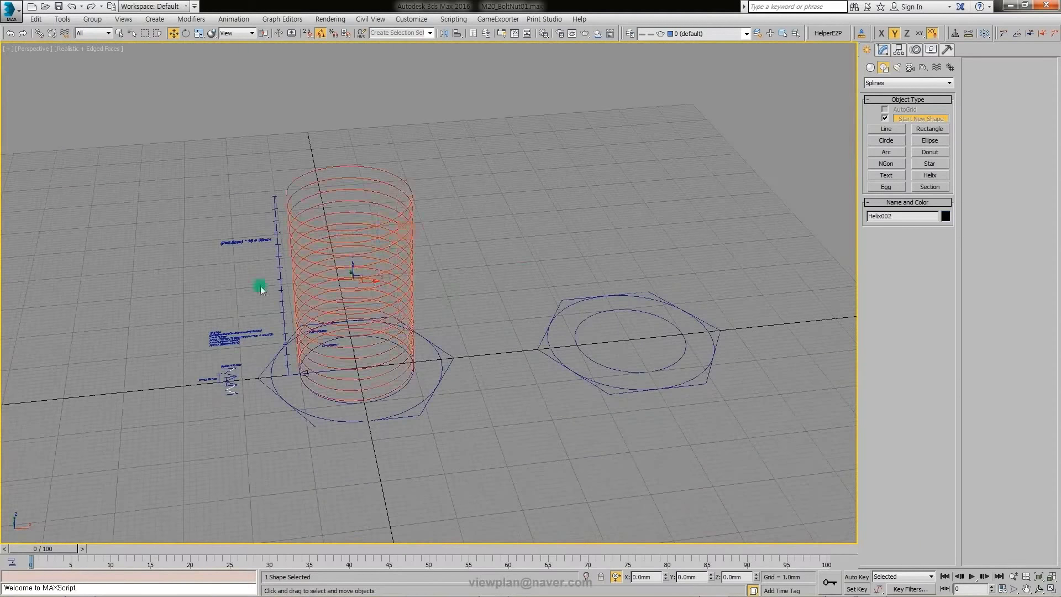
{"action": "key", "text": "z"}
{"action": "left_click", "coordinate": [879, 51]}
{"action": "scroll", "coordinate": [503, 204], "scroll_direction": "down", "scroll_amount": 3}
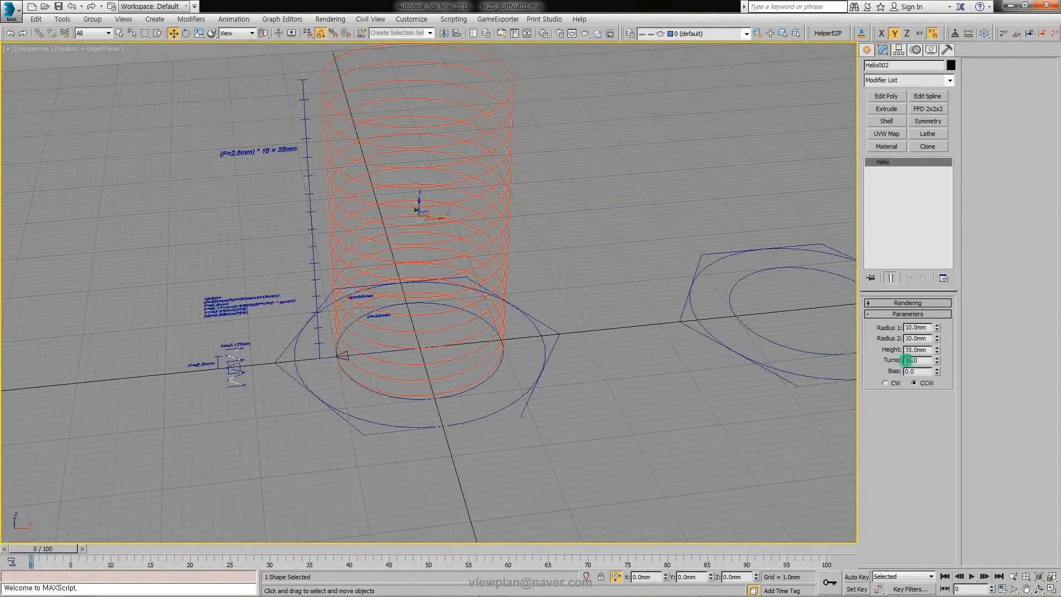
{"action": "middle_click_drag", "start_coordinate": [762, 307], "coordinate": [486, 373]}
Step: Draw a new helix on the second nut outline
{"action": "left_click", "coordinate": [867, 49]}
{"action": "left_click", "coordinate": [929, 175]}
{"action": "left_click", "coordinate": [547, 352]}
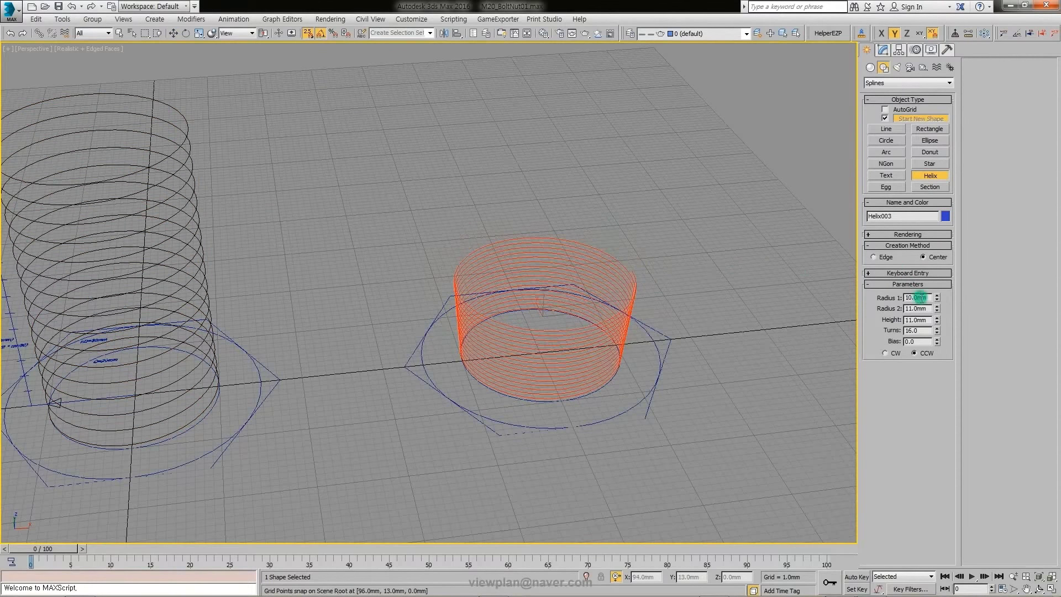
{"action": "left_click", "coordinate": [884, 49]}
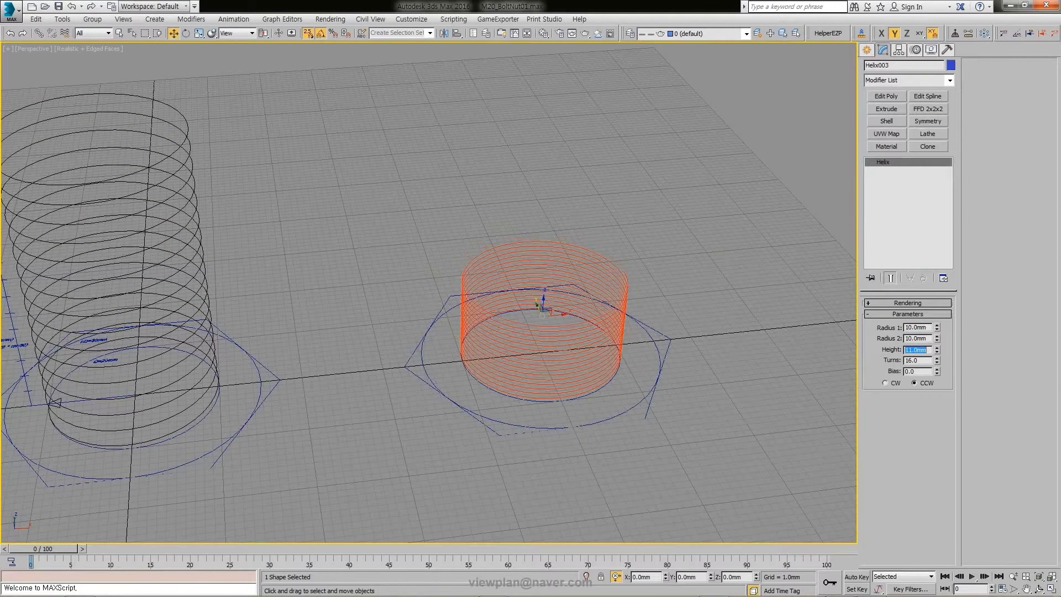
{"action": "left_click", "coordinate": [920, 360]}
{"action": "type", "text": "1"}
{"action": "key", "text": "Return"}
{"action": "scroll", "coordinate": [569, 372], "scroll_direction": "up", "scroll_amount": 3}
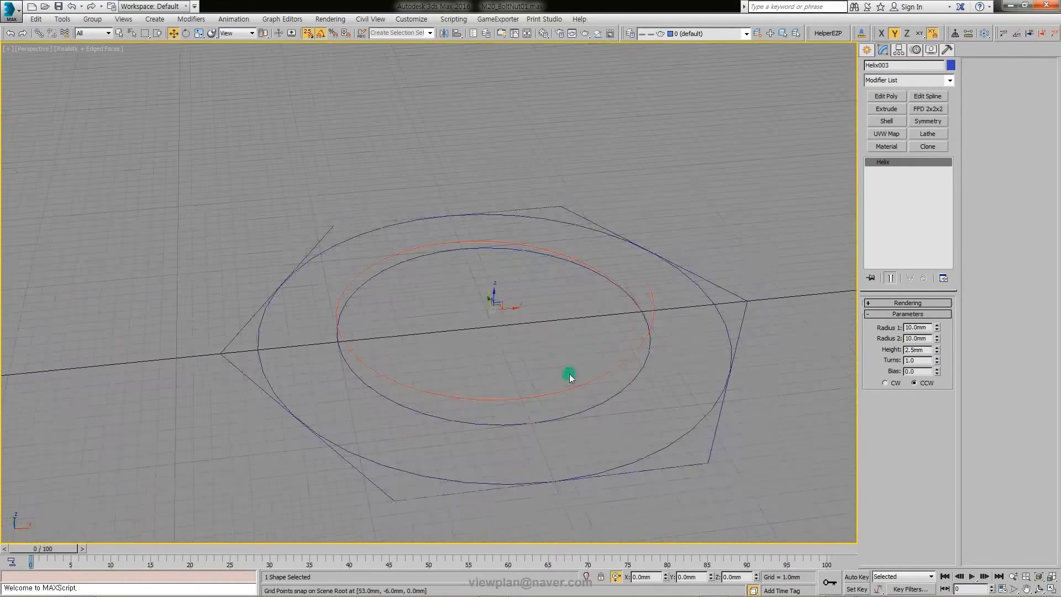
{"action": "scroll", "coordinate": [602, 360], "scroll_direction": "down", "scroll_amount": 3}
Step: Hide the grid and frame both helixes and the nut in view
{"action": "middle_click_drag", "start_coordinate": [602, 359], "coordinate": [595, 392], "text": "alt"}
{"action": "scroll", "coordinate": [600, 392], "scroll_direction": "up", "scroll_amount": 3}
{"action": "key", "text": "g"}
{"action": "scroll", "coordinate": [437, 300], "scroll_direction": "down", "scroll_amount": 5}
{"action": "middle_click_drag", "start_coordinate": [516, 340], "coordinate": [498, 361], "text": "alt"}
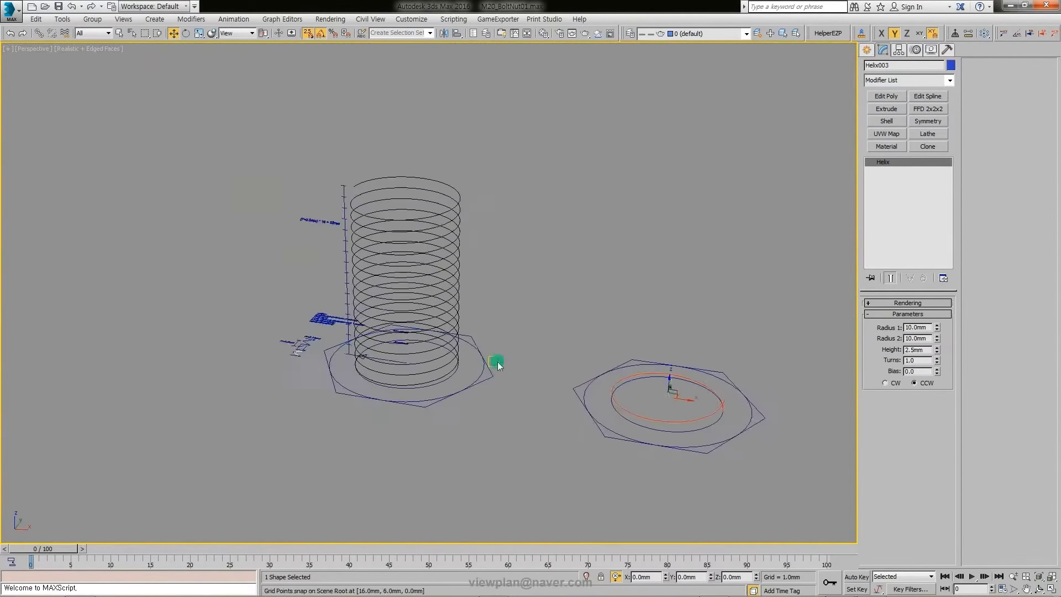
{"action": "scroll", "coordinate": [410, 377], "scroll_direction": "up", "scroll_amount": 5}
{"action": "scroll", "coordinate": [293, 308], "scroll_direction": "up", "scroll_amount": 2}
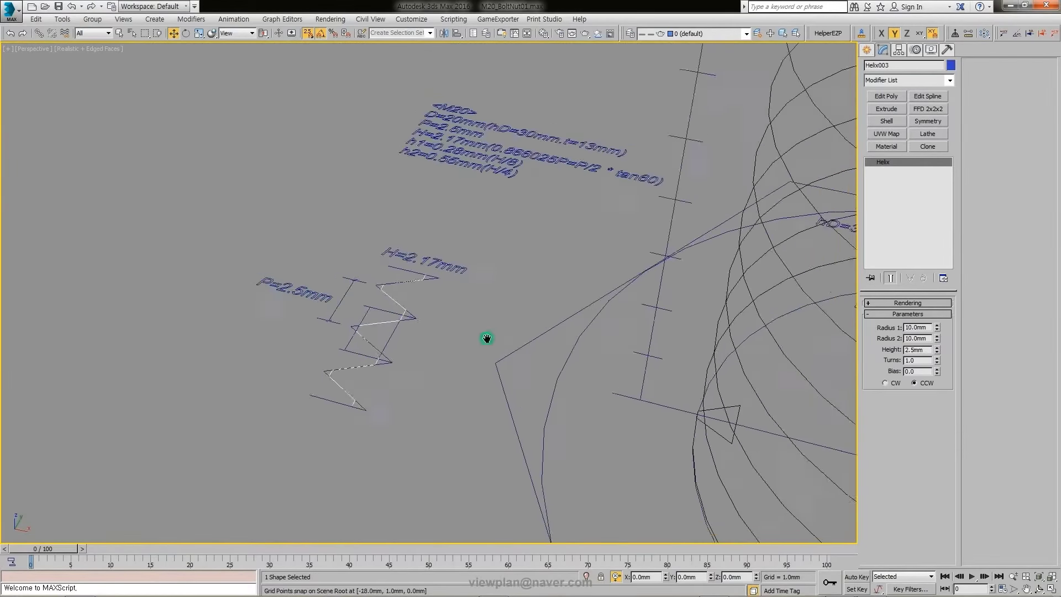
{"action": "scroll", "coordinate": [582, 346], "scroll_direction": "down", "scroll_amount": 6}
{"action": "mouse_move", "coordinate": [583, 346]}
{"action": "middle_mouse_down", "text": "alt"}
{"action": "mouse_move", "coordinate": [629, 372]}
{"action": "mouse_move", "coordinate": [680, 363]}
{"action": "middle_mouse_up", "text": "alt"}
Step: Set the new helix height to 35 mm
{"action": "left_click", "coordinate": [922, 361]}
{"action": "type", "text": "3"}
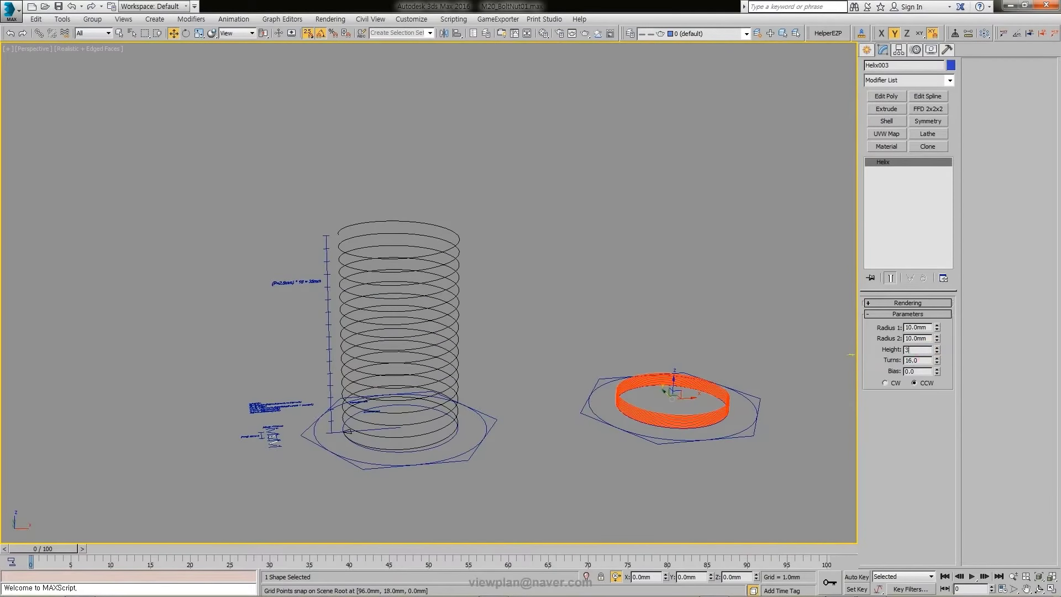
{"action": "type", "text": "5"}
{"action": "key", "text": "Return"}
{"action": "mouse_move", "coordinate": [701, 363]}
{"action": "middle_mouse_down", "text": "alt"}
{"action": "mouse_move", "coordinate": [671, 384]}
{"action": "mouse_move", "coordinate": [741, 348]}
{"action": "middle_mouse_up", "text": "alt"}
Step: Crossing-select the right-hand nut and helix in Top view, delete them, and reframe
{"action": "key", "text": "alt+w"}
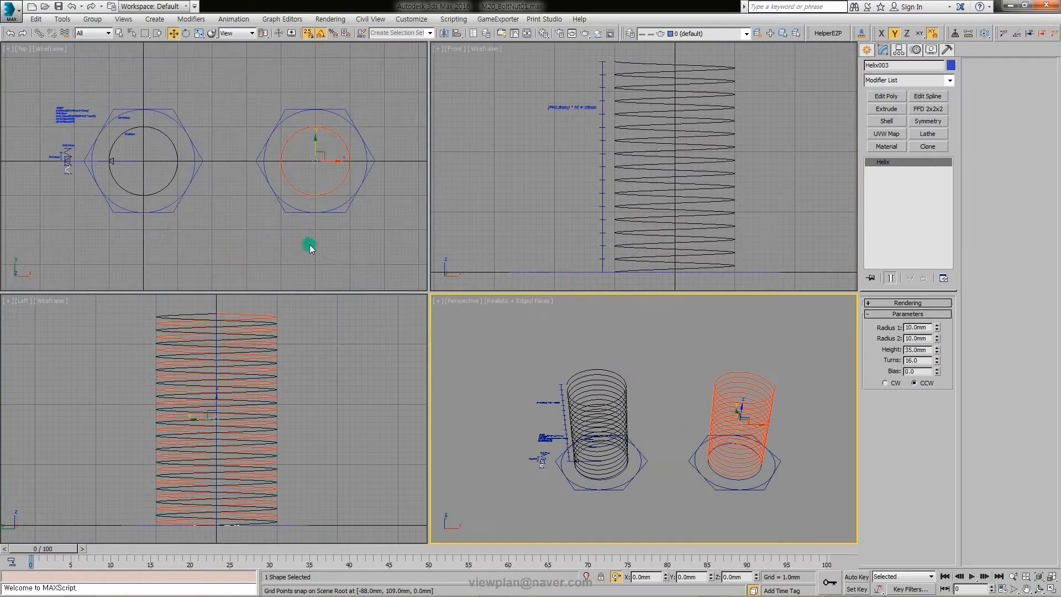
{"action": "middle_click_drag", "start_coordinate": [586, 354], "coordinate": [612, 360], "text": "alt"}
{"action": "left_click_drag", "start_coordinate": [365, 243], "coordinate": [239, 86]}
{"action": "key", "text": "Delete"}
{"action": "left_click", "coordinate": [672, 398]}
{"action": "key", "text": "z"}
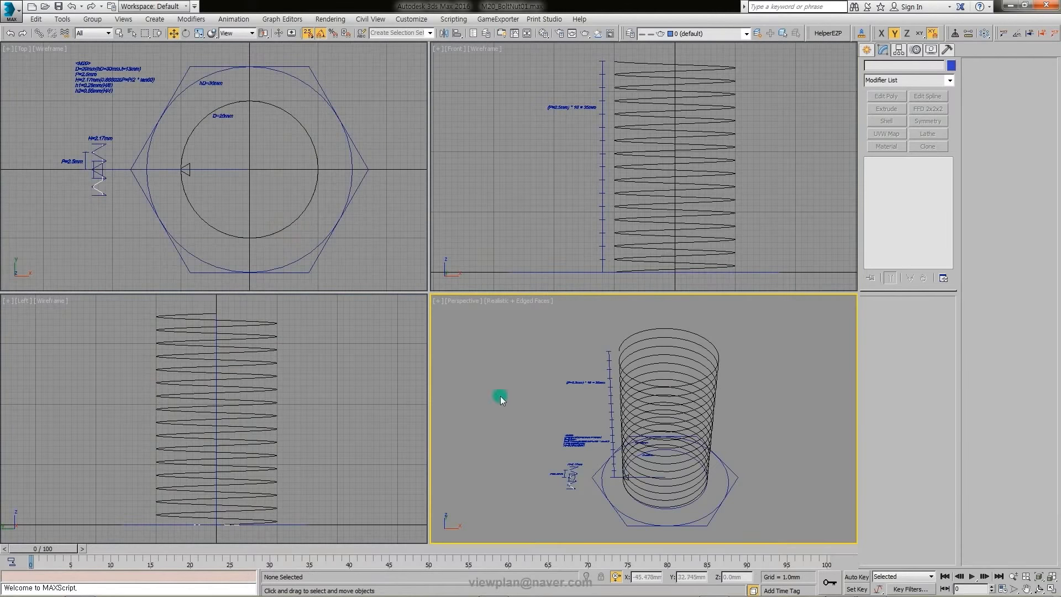
Step: Check the reference line at the bolt base, then maximize the Top view
{"action": "left_click", "coordinate": [249, 237]}
{"action": "left_click", "coordinate": [437, 428]}
{"action": "key", "text": "alt+w"}
{"action": "middle_click_drag", "start_coordinate": [415, 426], "coordinate": [426, 450], "text": "alt"}
{"action": "scroll", "coordinate": [418, 350], "scroll_direction": "up", "scroll_amount": 5}
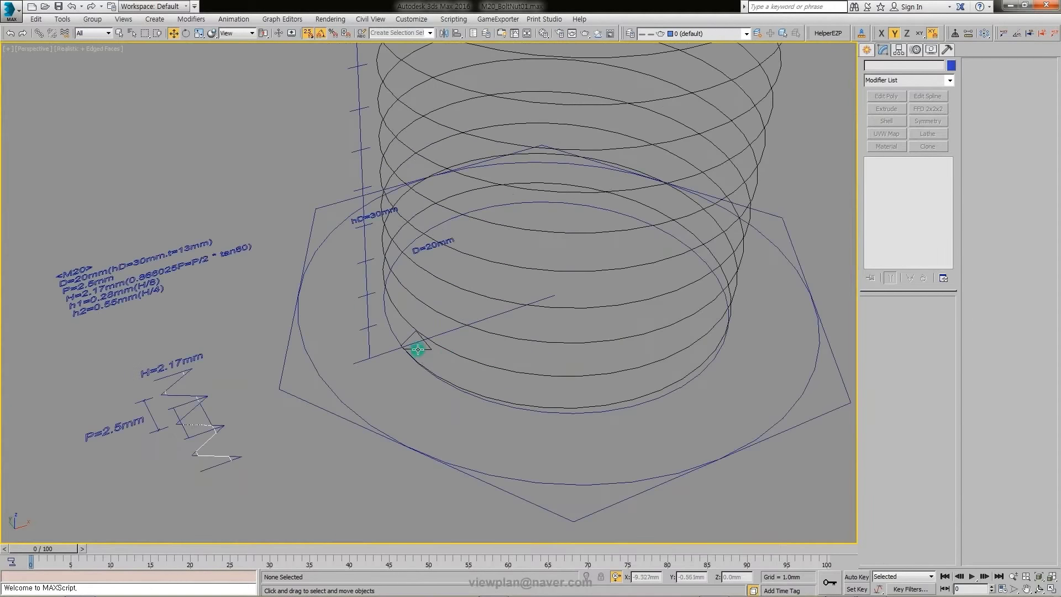
{"action": "left_click", "coordinate": [418, 349]}
{"action": "key", "text": "alt+w"}
{"action": "key", "text": "alt+w"}
{"action": "scroll", "coordinate": [318, 301], "scroll_direction": "up", "scroll_amount": 5}
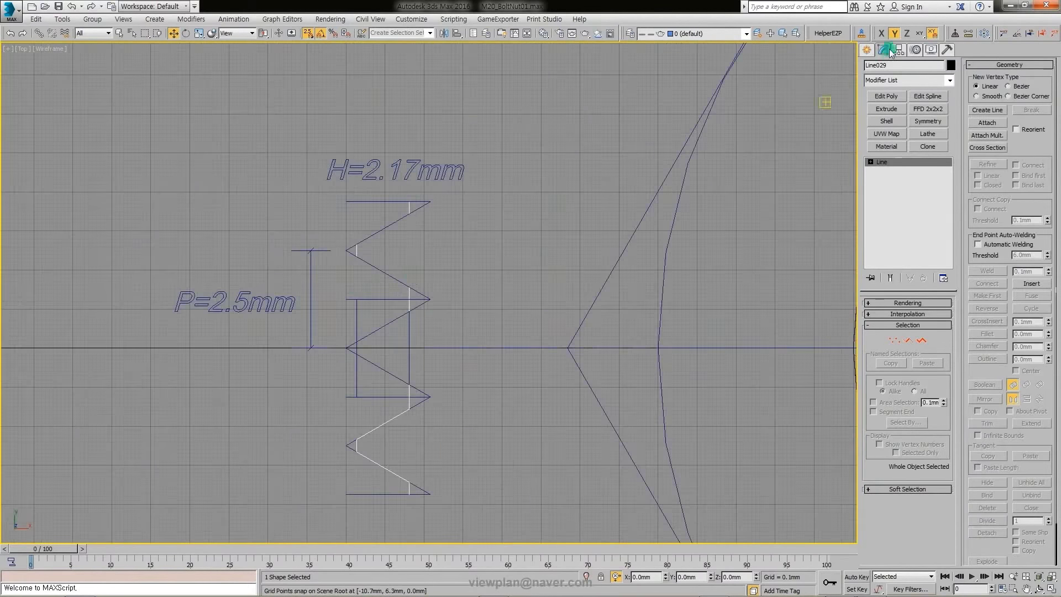
Step: Draw a closed triangular thread profile on the 20 mm circle's edge
{"action": "left_click", "coordinate": [866, 49]}
{"action": "left_click", "coordinate": [886, 129]}
{"action": "scroll", "coordinate": [476, 256], "scroll_direction": "up", "scroll_amount": 3}
{"action": "scroll", "coordinate": [425, 386], "scroll_direction": "up", "scroll_amount": 2}
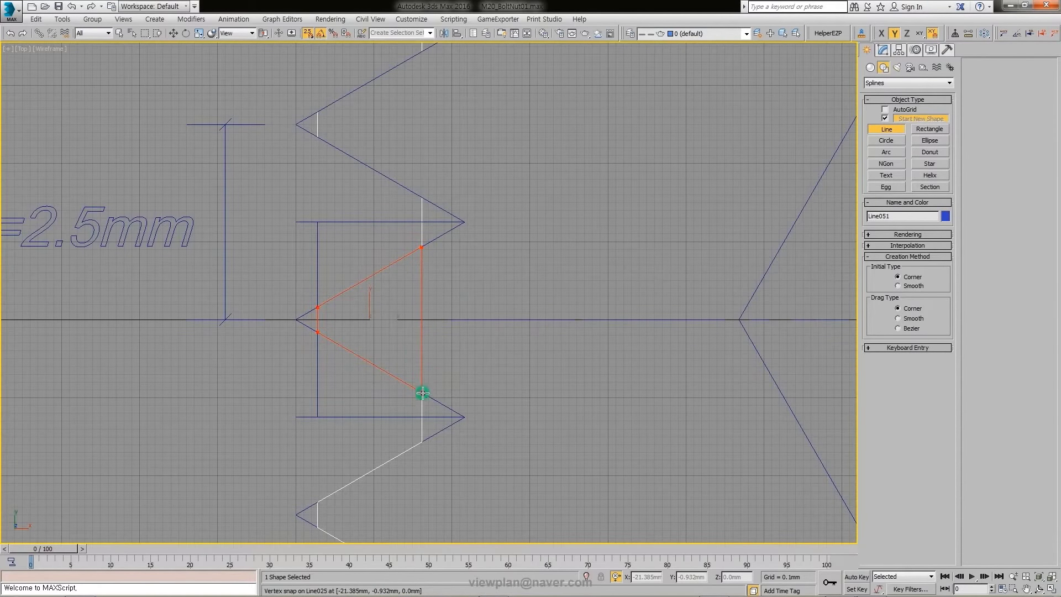
{"action": "left_click", "coordinate": [422, 393]}
{"action": "left_click", "coordinate": [516, 339]}
{"action": "scroll", "coordinate": [398, 266], "scroll_direction": "down", "scroll_amount": 5}
{"action": "key", "text": "w"}
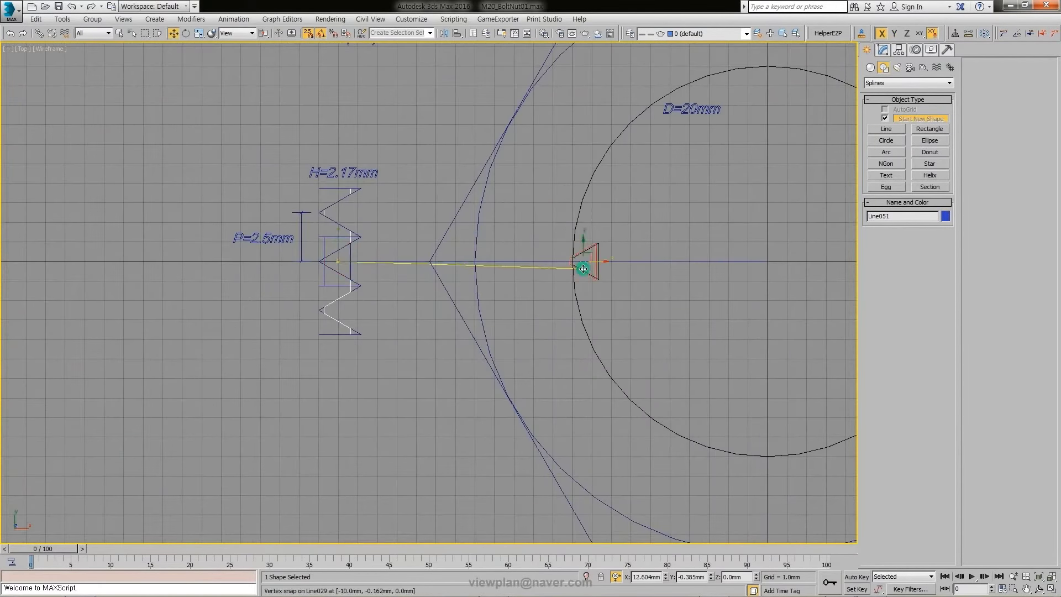
Step: Select the helix in the maximized Perspective view as the sweep path
{"action": "scroll", "coordinate": [470, 293], "scroll_direction": "down", "scroll_amount": 3}
{"action": "key", "text": "alt+w"}
{"action": "left_click", "coordinate": [687, 409]}
{"action": "key", "text": "alt+w"}
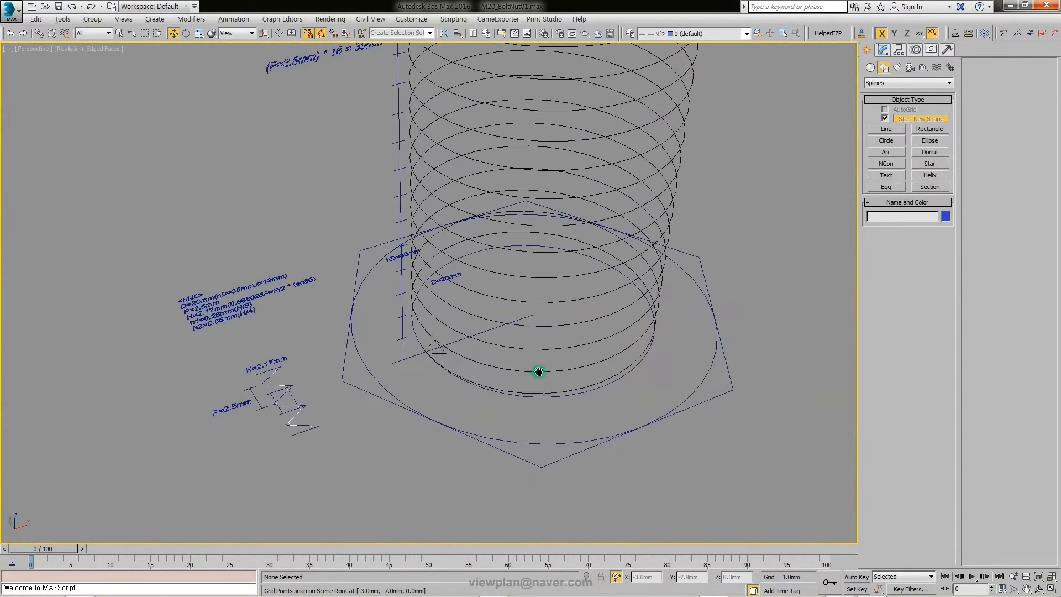
{"action": "scroll", "coordinate": [450, 387], "scroll_direction": "down", "scroll_amount": 2}
{"action": "middle_click_drag", "start_coordinate": [450, 387], "coordinate": [486, 348]}
{"action": "left_click", "coordinate": [535, 202]}
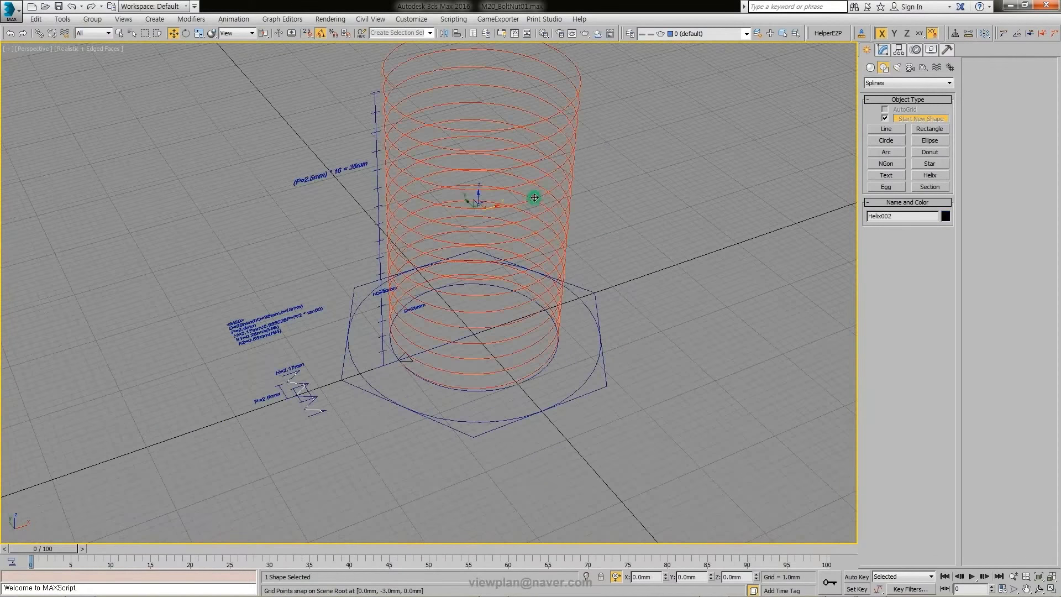
{"action": "middle_click_drag", "start_coordinate": [669, 301], "coordinate": [659, 312]}
Step: Loft the triangular profile along the helix as the compound object Loft003
{"action": "left_click", "coordinate": [870, 67]}
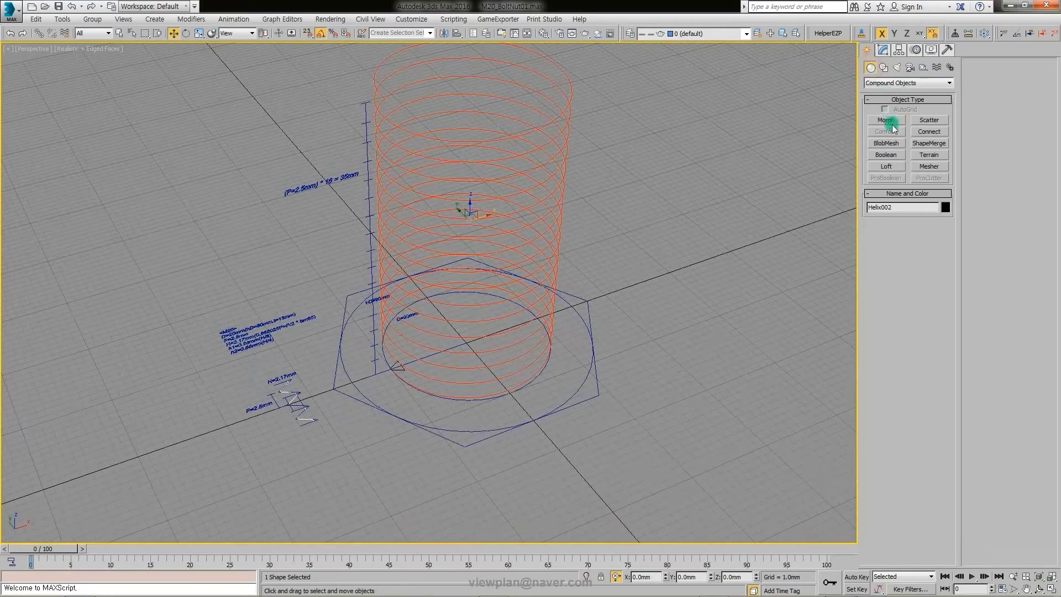
{"action": "left_click", "coordinate": [907, 83]}
{"action": "left_click", "coordinate": [880, 95]}
{"action": "left_click", "coordinate": [930, 235]}
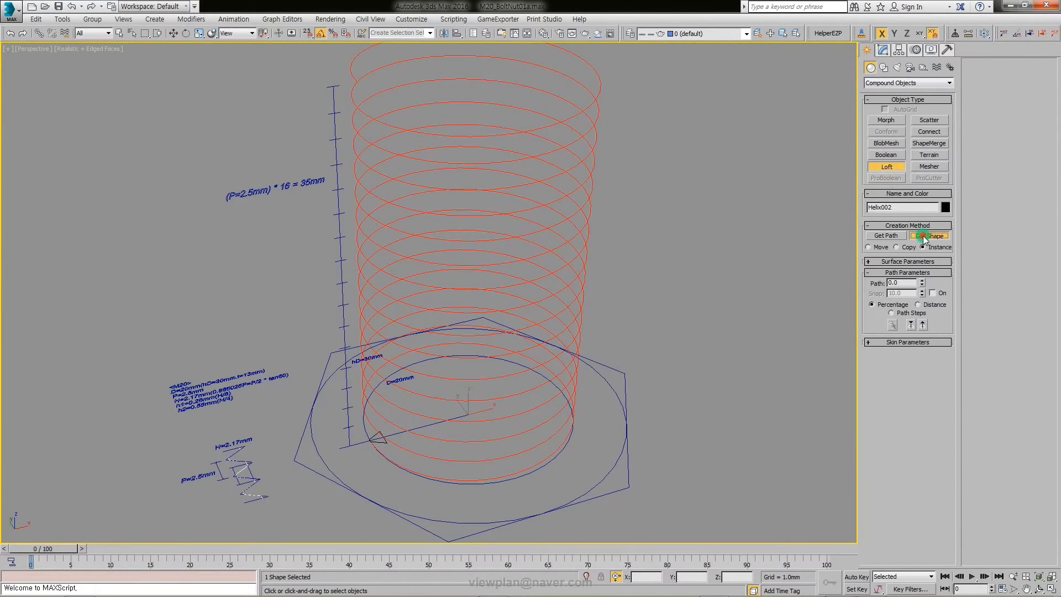
{"action": "scroll", "coordinate": [434, 363], "scroll_direction": "up", "scroll_amount": 3}
{"action": "scroll", "coordinate": [428, 374], "scroll_direction": "up", "scroll_amount": 4}
{"action": "left_click", "coordinate": [426, 375]}
{"action": "scroll", "coordinate": [437, 373], "scroll_direction": "down", "scroll_amount": 7}
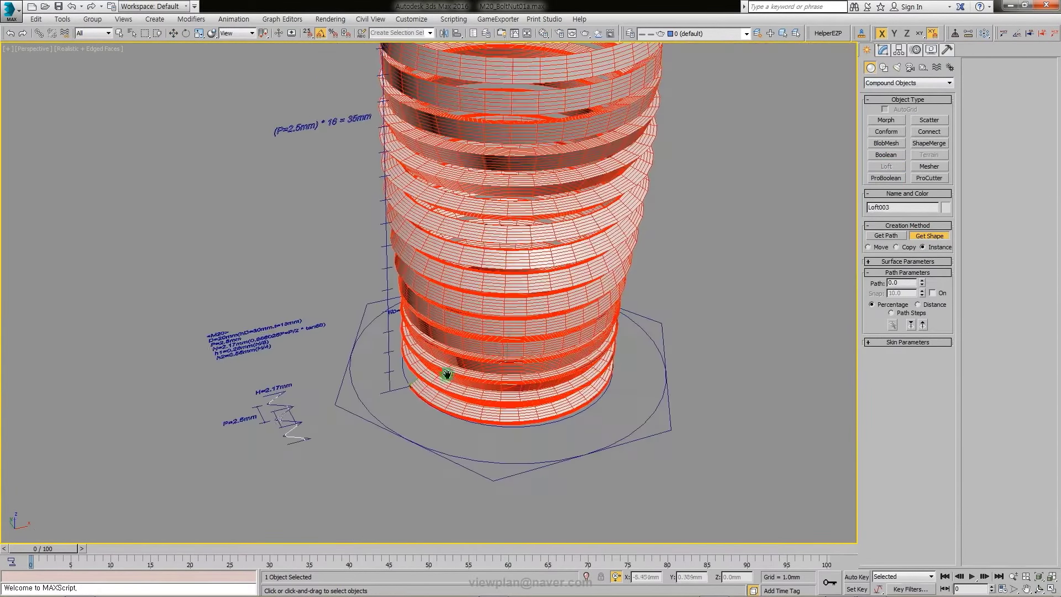
Step: Toggle Banking and Optimize Shapes in Loft003's Skin Parameters for straight, lighter thread rings
{"action": "left_click", "coordinate": [883, 49]}
{"action": "left_click", "coordinate": [1011, 163]}
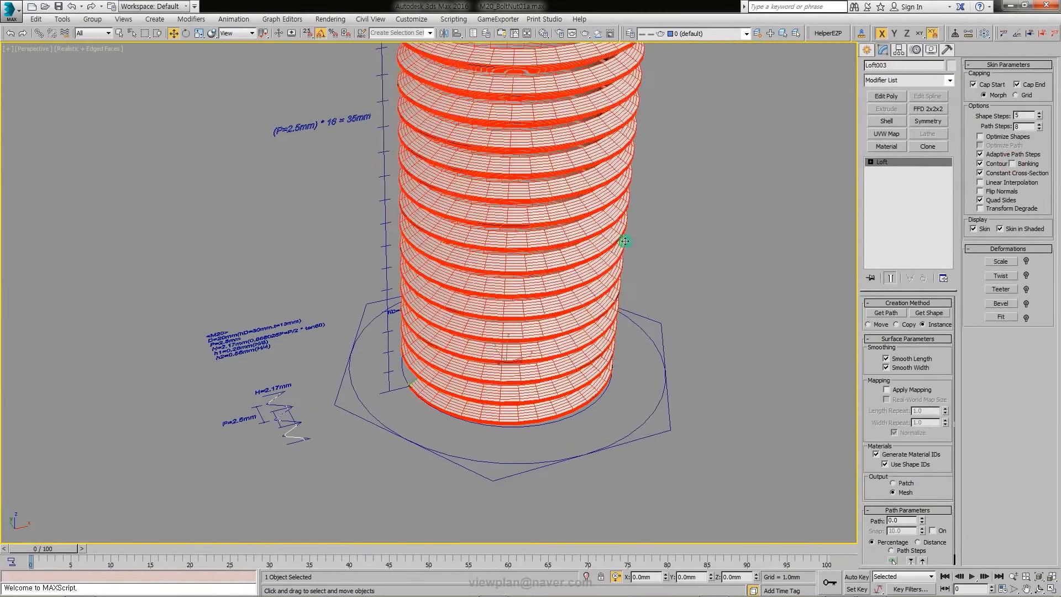
{"action": "mouse_move", "coordinate": [626, 237]}
{"action": "middle_mouse_down", "text": "alt"}
{"action": "mouse_move", "coordinate": [645, 296]}
{"action": "mouse_move", "coordinate": [544, 287]}
{"action": "middle_mouse_up", "text": "alt"}
{"action": "left_click", "coordinate": [1004, 138]}
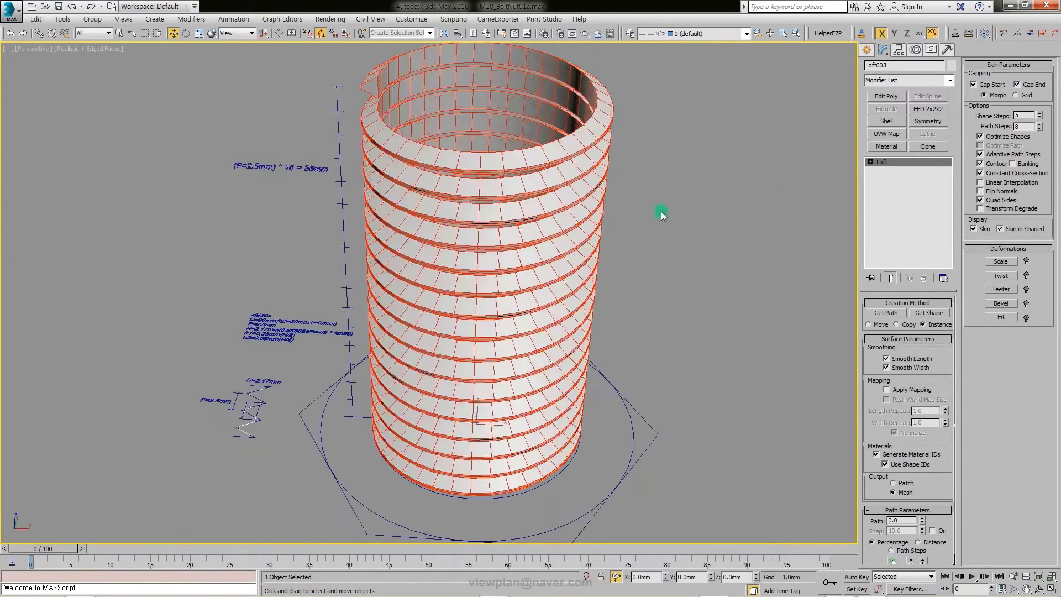
{"action": "mouse_move", "coordinate": [661, 211]}
{"action": "middle_mouse_down", "text": "alt"}
{"action": "mouse_move", "coordinate": [735, 207]}
{"action": "mouse_move", "coordinate": [665, 224]}
{"action": "middle_mouse_up", "text": "alt"}
{"action": "scroll", "coordinate": [457, 227], "scroll_direction": "up", "scroll_amount": 5}
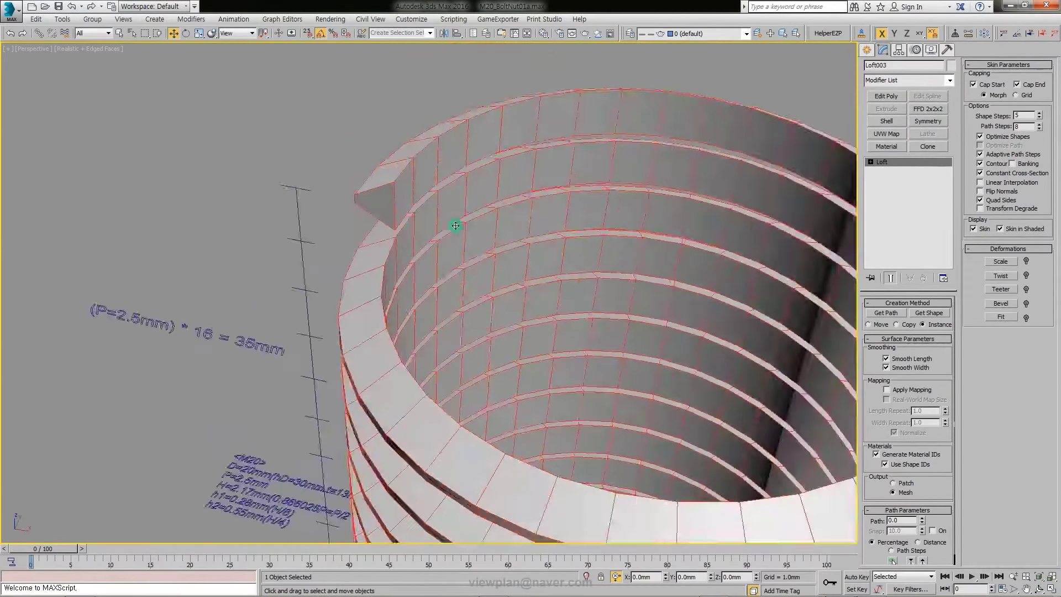
{"action": "scroll", "coordinate": [453, 105], "scroll_direction": "up", "scroll_amount": 3}
{"action": "scroll", "coordinate": [407, 235], "scroll_direction": "down", "scroll_amount": 10}
{"action": "middle_click_drag", "start_coordinate": [407, 234], "coordinate": [566, 358], "text": "alt"}
{"action": "scroll", "coordinate": [566, 358], "scroll_direction": "up", "scroll_amount": 2}
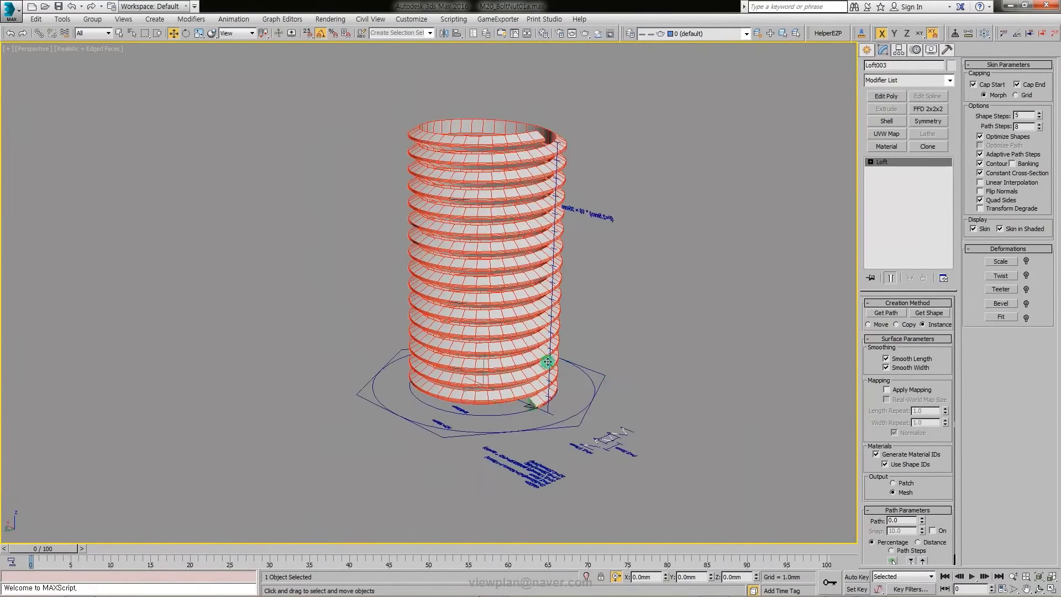
{"action": "scroll", "coordinate": [570, 360], "scroll_direction": "up", "scroll_amount": 2}
{"action": "scroll", "coordinate": [571, 362], "scroll_direction": "up", "scroll_amount": 3}
Step: Add an Edit Spline modifier to the triangular thread profile and review its segments
{"action": "left_click", "coordinate": [573, 363]}
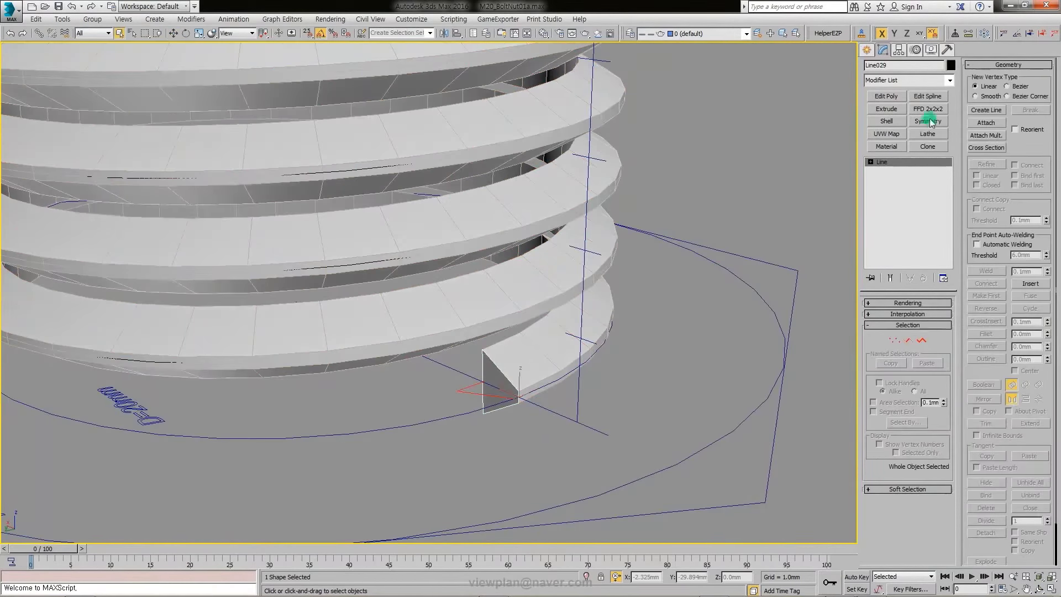
{"action": "left_click", "coordinate": [927, 97]}
{"action": "left_click", "coordinate": [908, 318]}
{"action": "middle_click_drag", "start_coordinate": [496, 422], "coordinate": [464, 379], "text": "alt"}
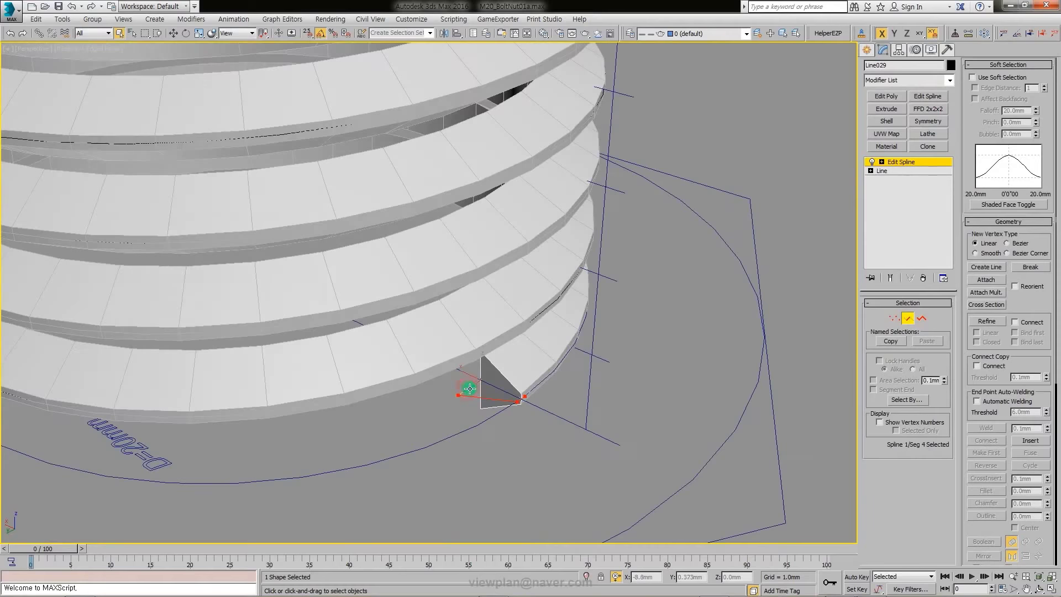
{"action": "scroll", "coordinate": [580, 367], "scroll_direction": "down", "scroll_amount": 3}
{"action": "left_click", "coordinate": [908, 318]}
{"action": "middle_click_drag", "start_coordinate": [608, 331], "coordinate": [588, 317], "text": "alt"}
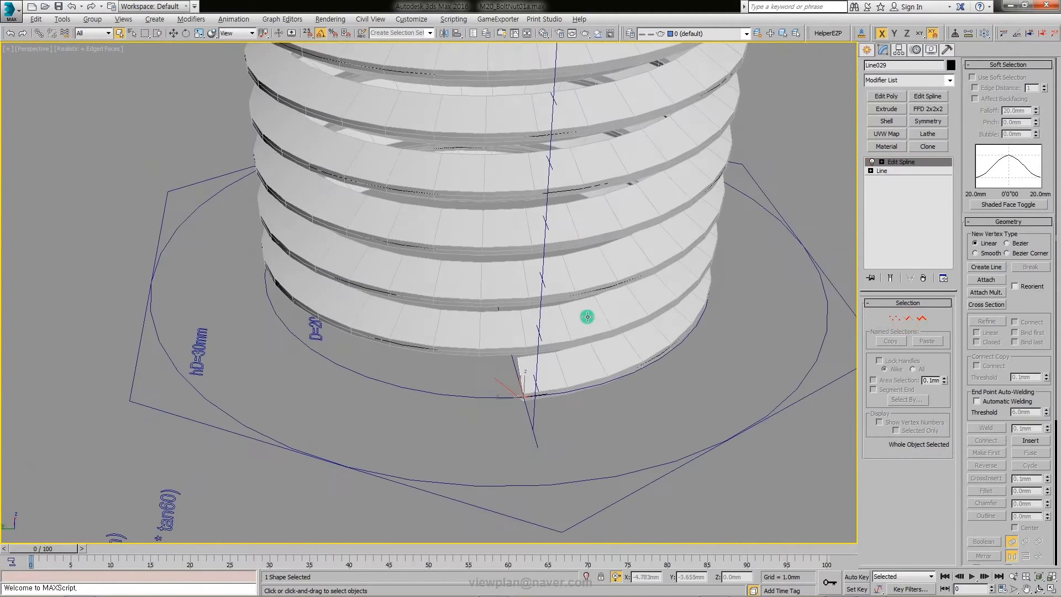
{"action": "key", "text": "alt+w"}
{"action": "key", "text": "alt+w"}
{"action": "scroll", "coordinate": [417, 303], "scroll_direction": "up", "scroll_amount": 10}
{"action": "key", "text": "alt+w"}
{"action": "middle_click", "coordinate": [701, 403]}
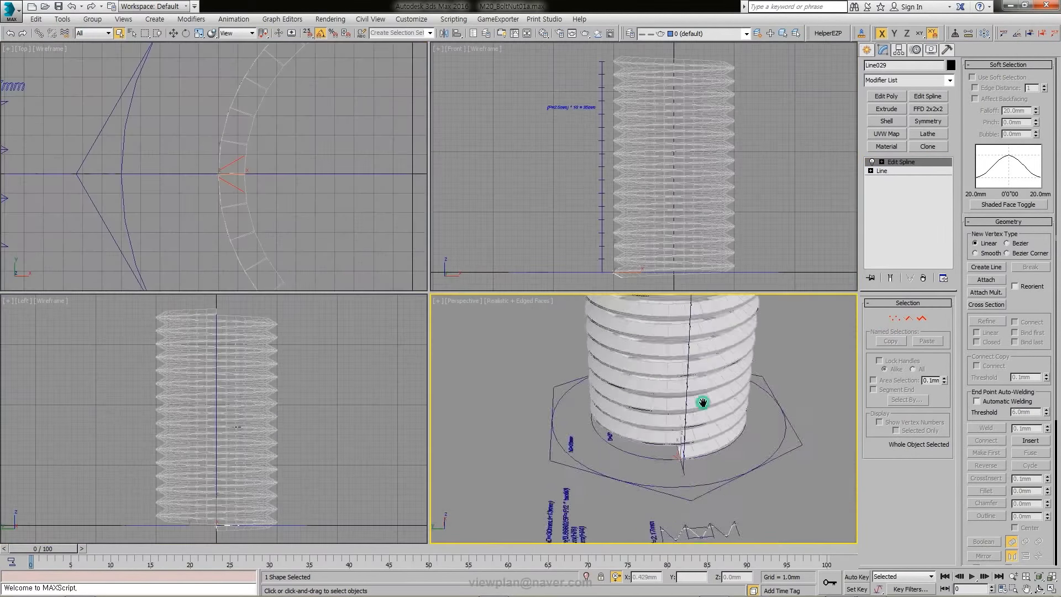
{"action": "key", "text": "alt+w"}
{"action": "mouse_move", "coordinate": [509, 277]}
{"action": "middle_mouse_down", "text": "alt"}
{"action": "mouse_move", "coordinate": [415, 282]}
{"action": "mouse_move", "coordinate": [470, 268]}
{"action": "mouse_move", "coordinate": [547, 310]}
{"action": "middle_mouse_up", "text": "alt"}
Step: Enable Flip Normals on the lofted thread coil so it shades correctly
{"action": "left_click", "coordinate": [547, 311]}
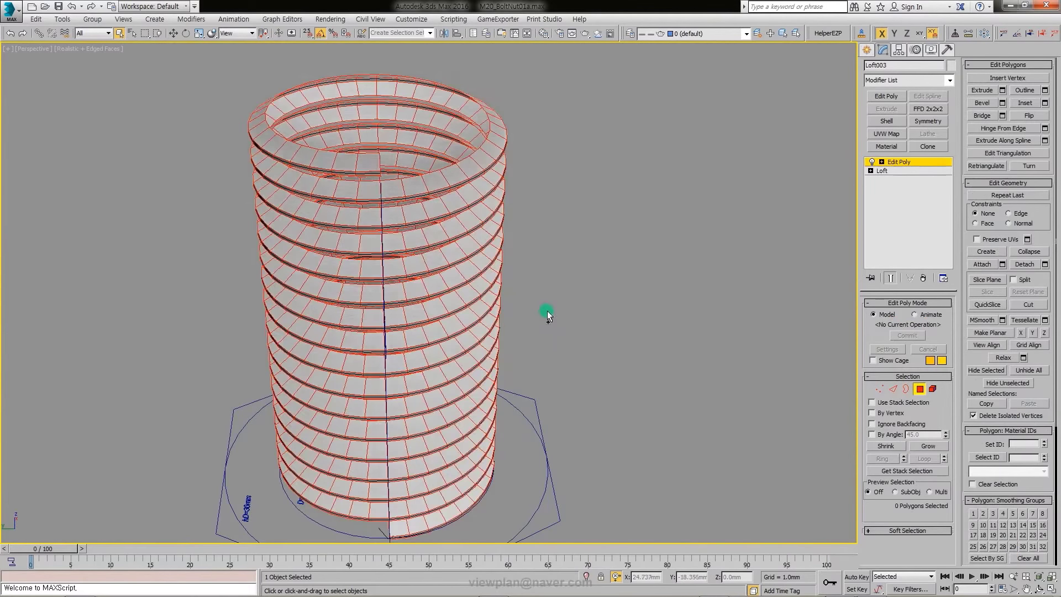
{"action": "left_click", "coordinate": [924, 176]}
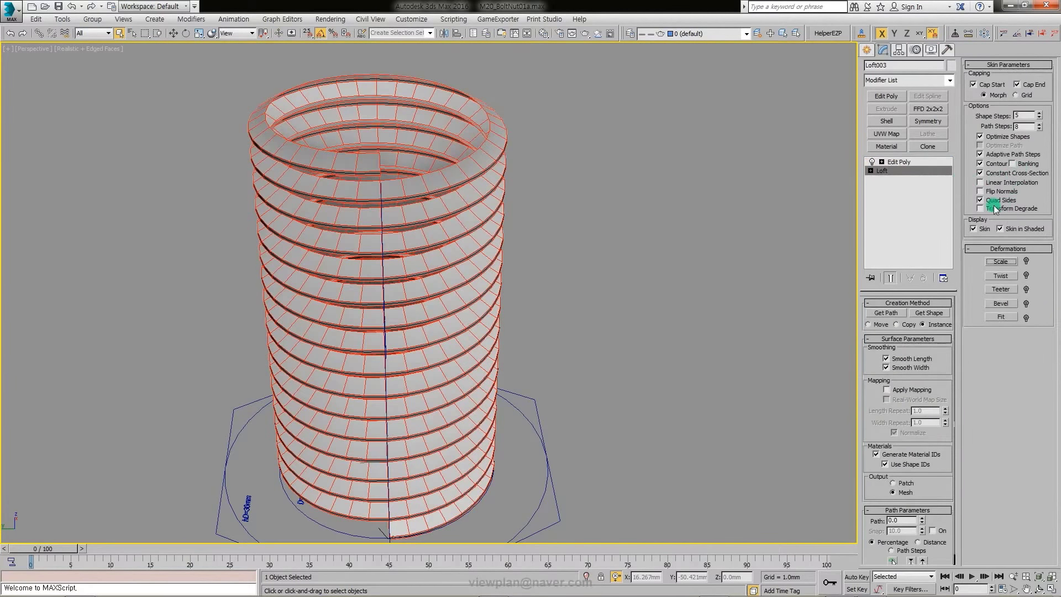
{"action": "left_click", "coordinate": [989, 192]}
Step: At Edit Poly polygon level, loop-select the thread coil's polygons with Alt+L
{"action": "left_click", "coordinate": [891, 162]}
{"action": "left_click", "coordinate": [881, 162]}
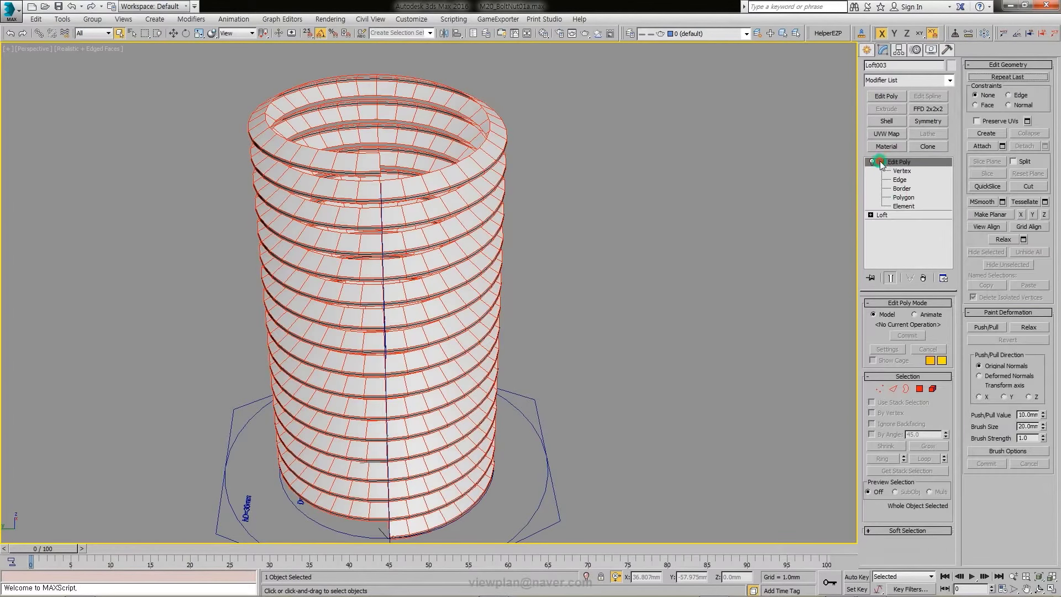
{"action": "left_click", "coordinate": [903, 198]}
{"action": "key", "text": "alt+w"}
{"action": "left_click", "coordinate": [607, 352]}
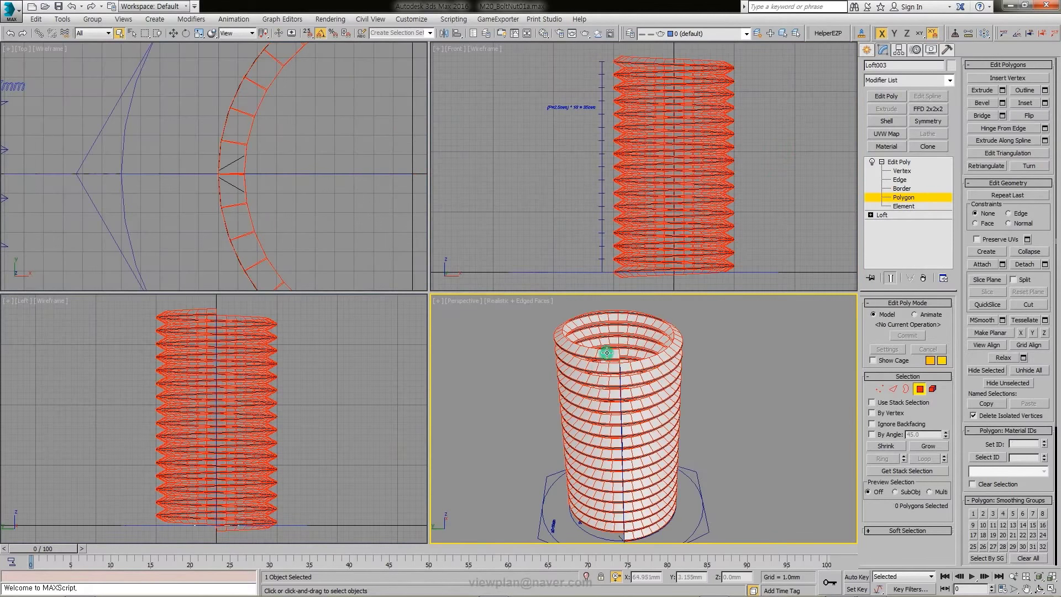
{"action": "key", "text": "alt+w"}
{"action": "key", "text": "alt+l"}
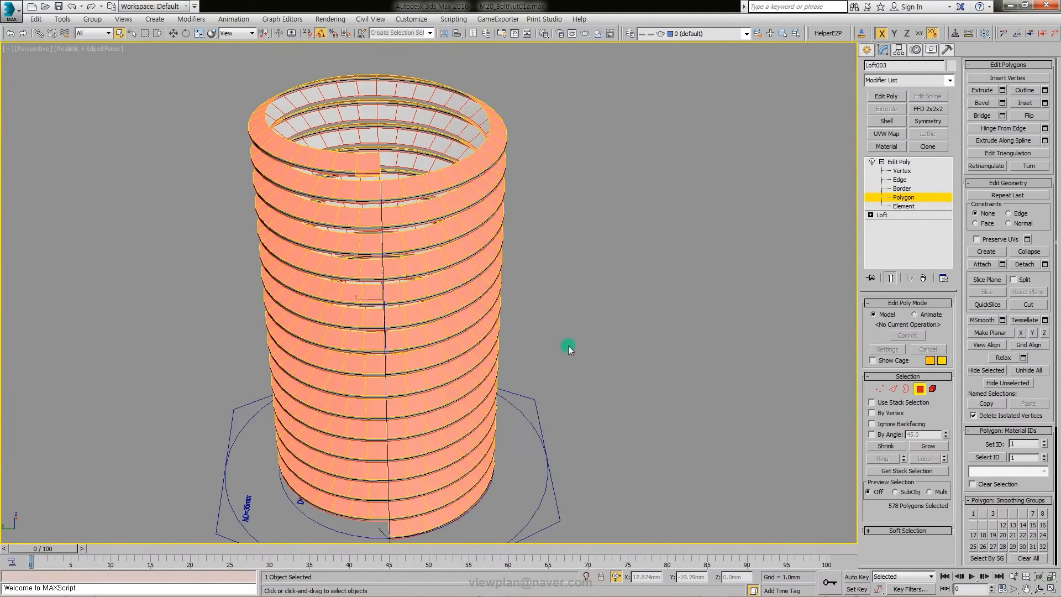
{"action": "key", "text": "alt+w"}
Step: Trim the selection in the side view to only the topmost thread turn's polygons
{"action": "right_click", "coordinate": [320, 369]}
{"action": "key", "text": "alt+w"}
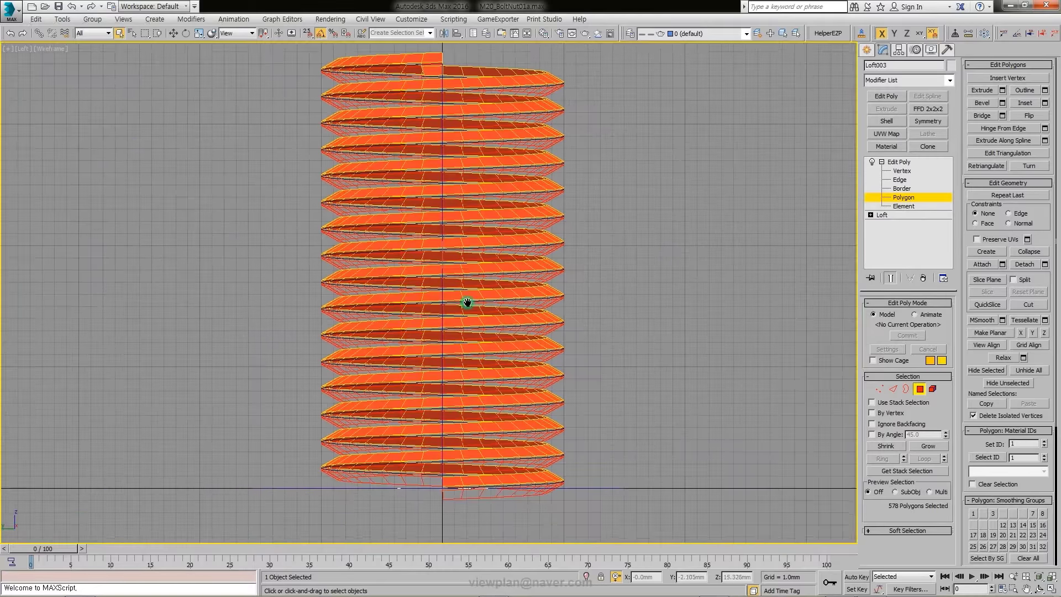
{"action": "left_click_drag", "start_coordinate": [254, 92], "coordinate": [254, 93], "text": "alt"}
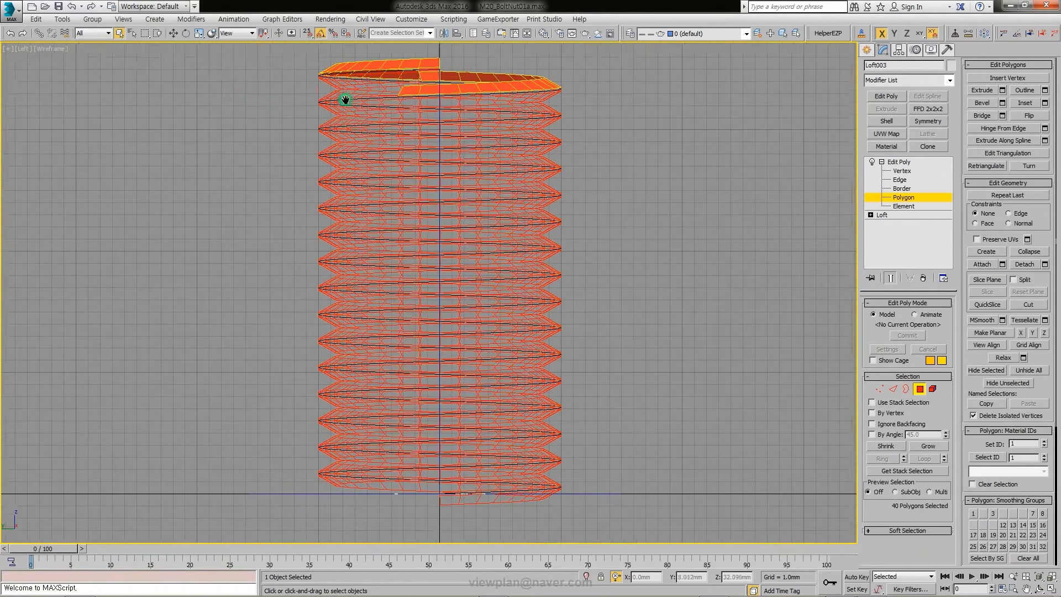
{"action": "scroll", "coordinate": [521, 230], "scroll_direction": "up", "scroll_amount": 5}
{"action": "key", "text": "alt+w"}
{"action": "key", "text": "alt+w"}
{"action": "scroll", "coordinate": [372, 194], "scroll_direction": "up", "scroll_amount": 3}
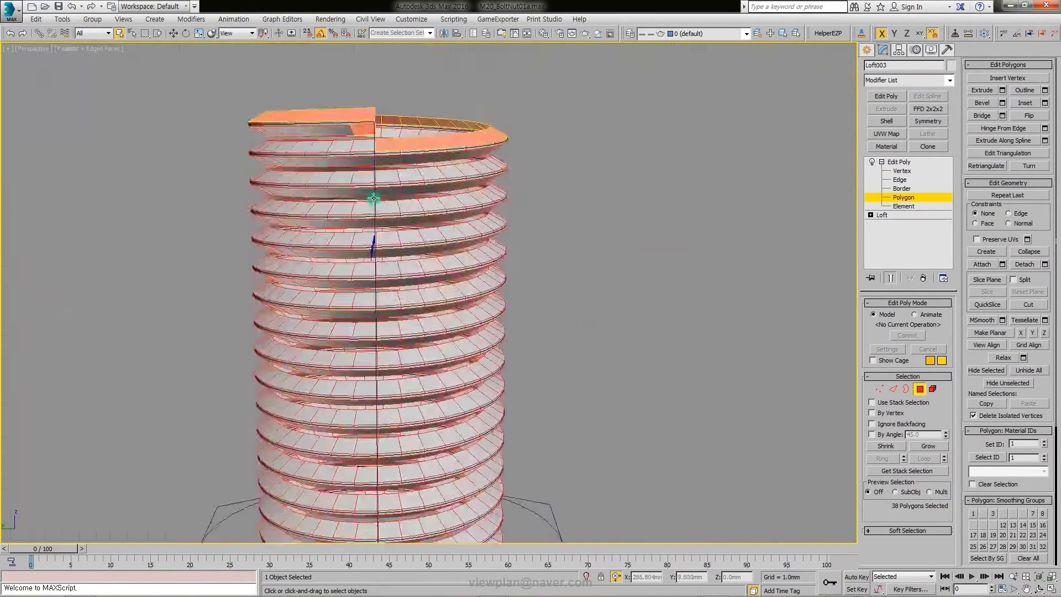
{"action": "scroll", "coordinate": [389, 107], "scroll_direction": "up", "scroll_amount": 4}
{"action": "scroll", "coordinate": [388, 106], "scroll_direction": "down", "scroll_amount": 5}
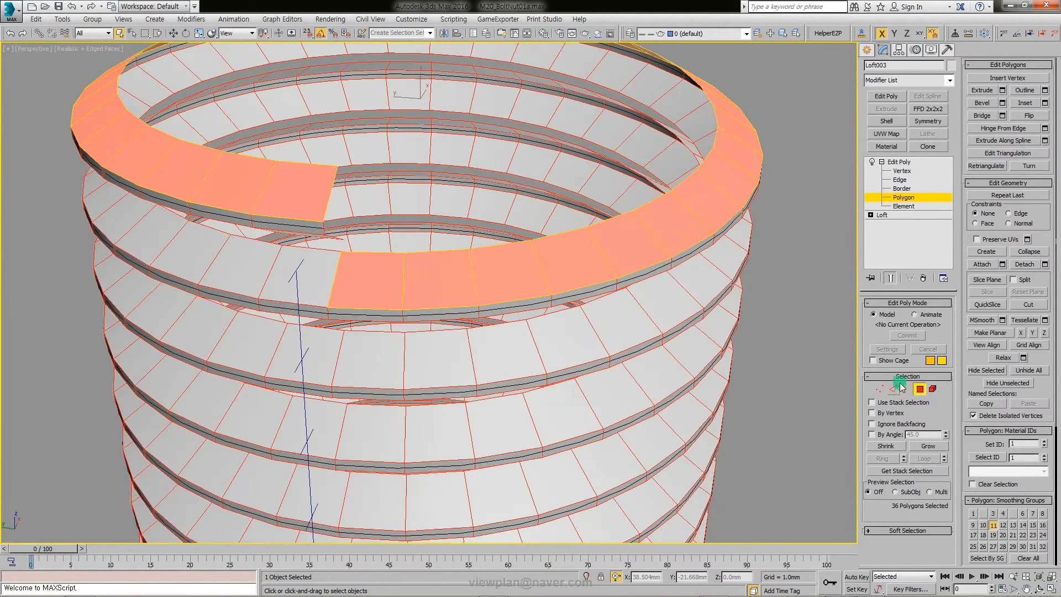
Step: Switch between edge and polygon levels, then clear the polygon selection
{"action": "left_click", "coordinate": [893, 388], "text": "ctrl"}
{"action": "left_click", "coordinate": [919, 388]}
{"action": "scroll", "coordinate": [617, 345], "scroll_direction": "down", "scroll_amount": 5}
{"action": "key", "text": "ctrl+d"}
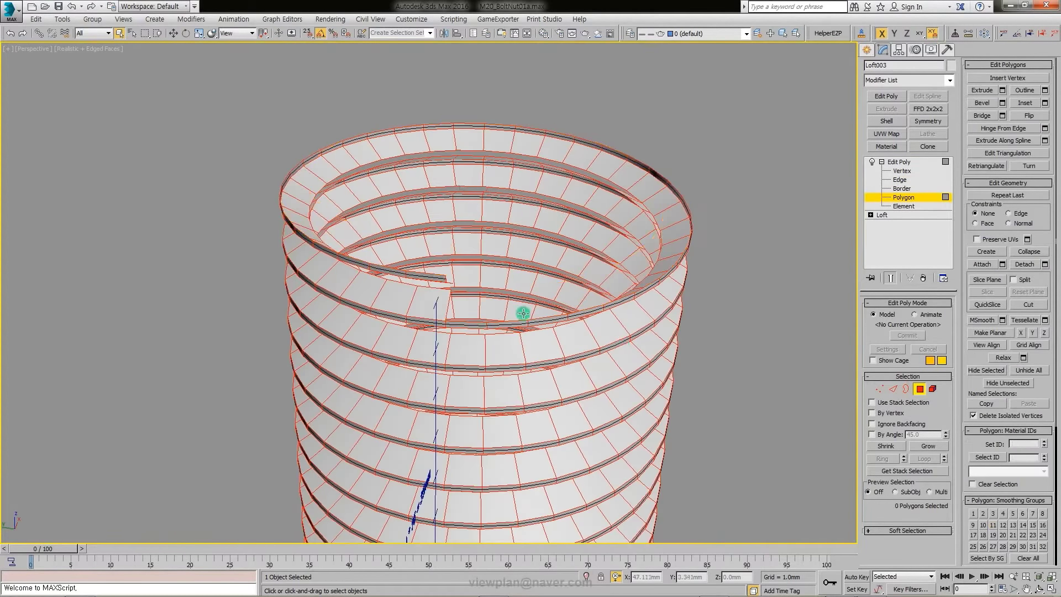
{"action": "scroll", "coordinate": [524, 314], "scroll_direction": "up", "scroll_amount": 5}
Step: Create Shape003 from the coil's top rim edges and select it
{"action": "left_click", "coordinate": [899, 390]}
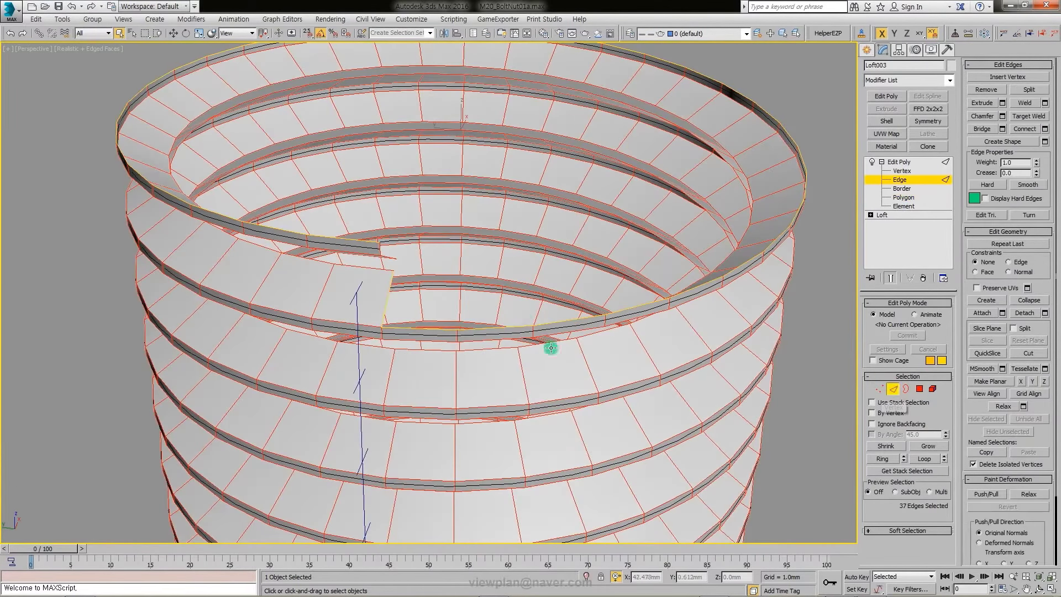
{"action": "left_click", "coordinate": [1036, 143]}
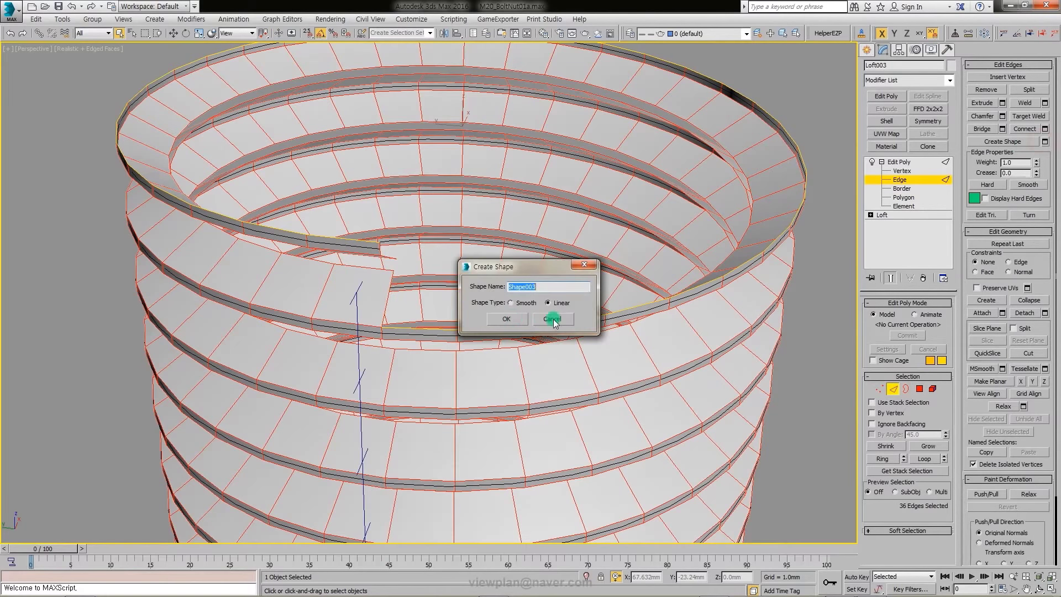
{"action": "left_click", "coordinate": [508, 319]}
{"action": "left_click", "coordinate": [800, 265]}
{"action": "left_click", "coordinate": [779, 234]}
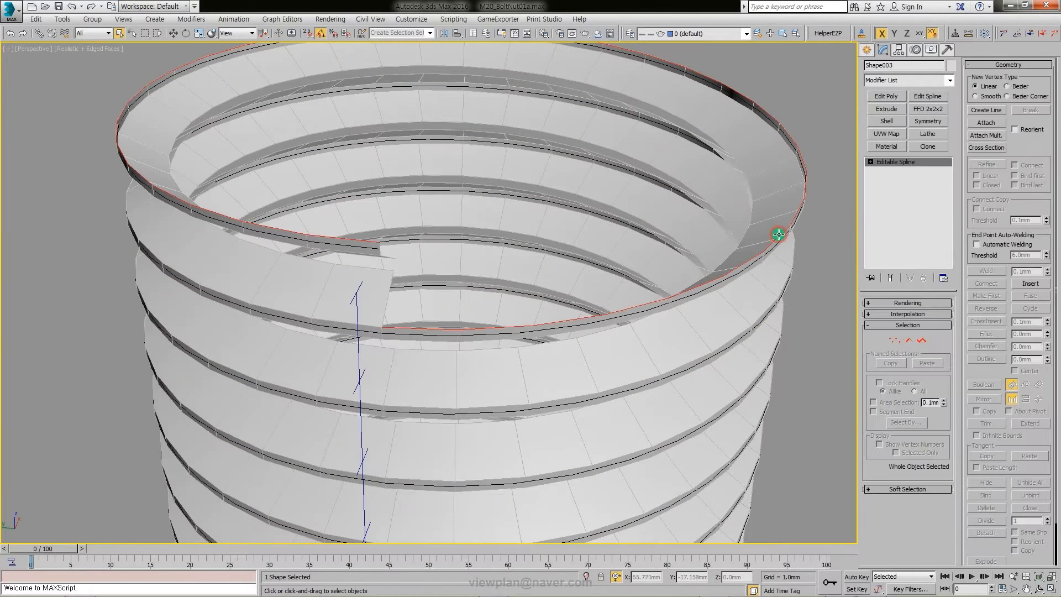
Step: Extrude Shape003 into a wall, add Edit Poly, and select its top rim edge loop
{"action": "left_click", "coordinate": [886, 109]}
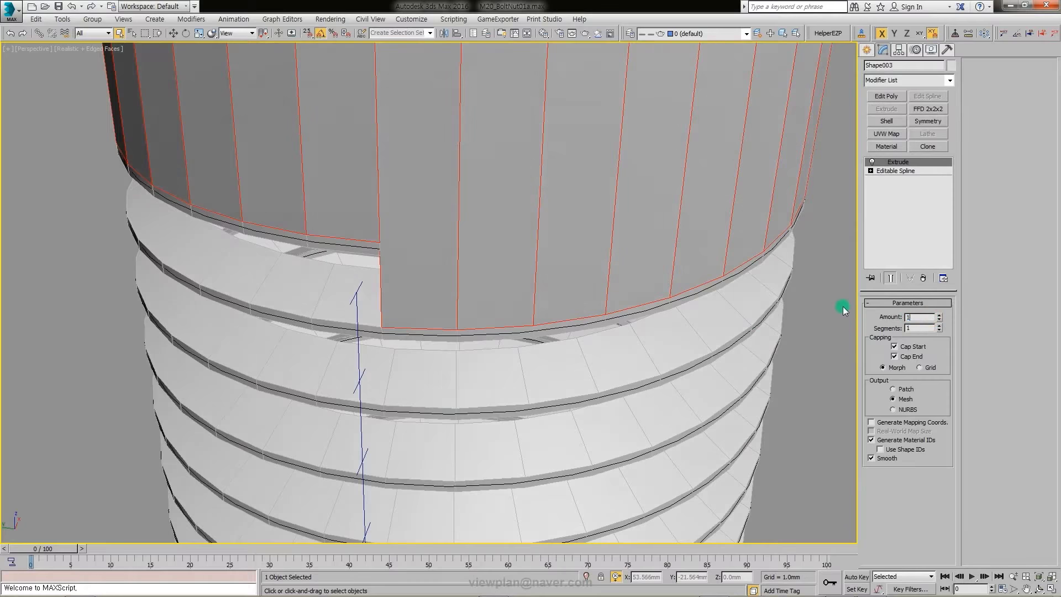
{"action": "scroll", "coordinate": [535, 289], "scroll_direction": "down", "scroll_amount": 5}
{"action": "scroll", "coordinate": [517, 304], "scroll_direction": "down", "scroll_amount": 3}
{"action": "scroll", "coordinate": [516, 303], "scroll_direction": "down", "scroll_amount": 2}
{"action": "left_click", "coordinate": [886, 96]}
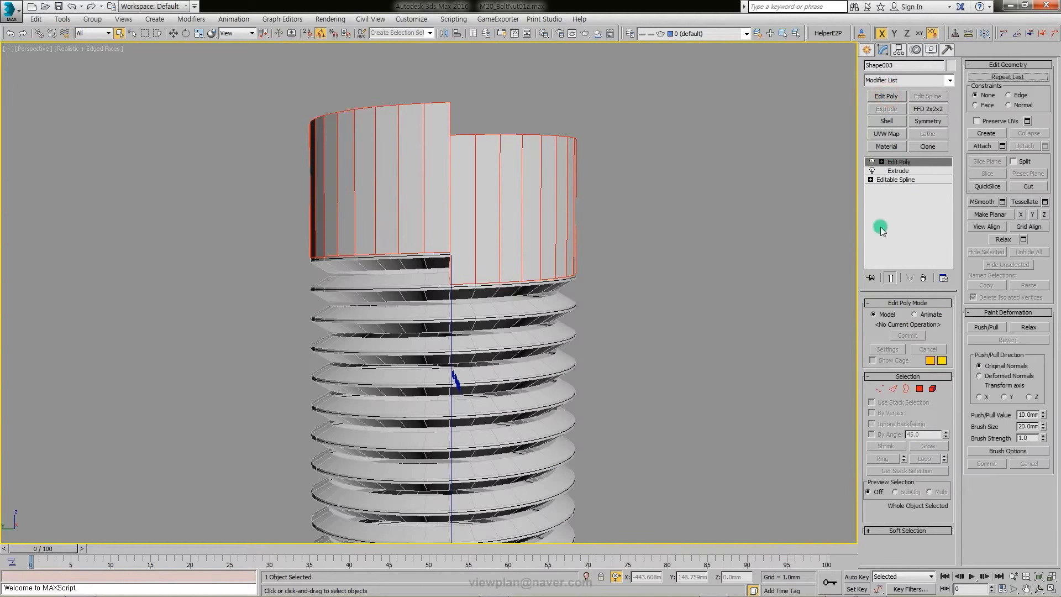
{"action": "key", "text": "2"}
{"action": "middle_click_drag", "start_coordinate": [244, 66], "coordinate": [592, 208], "text": "alt"}
{"action": "double_click", "coordinate": [387, 191]}
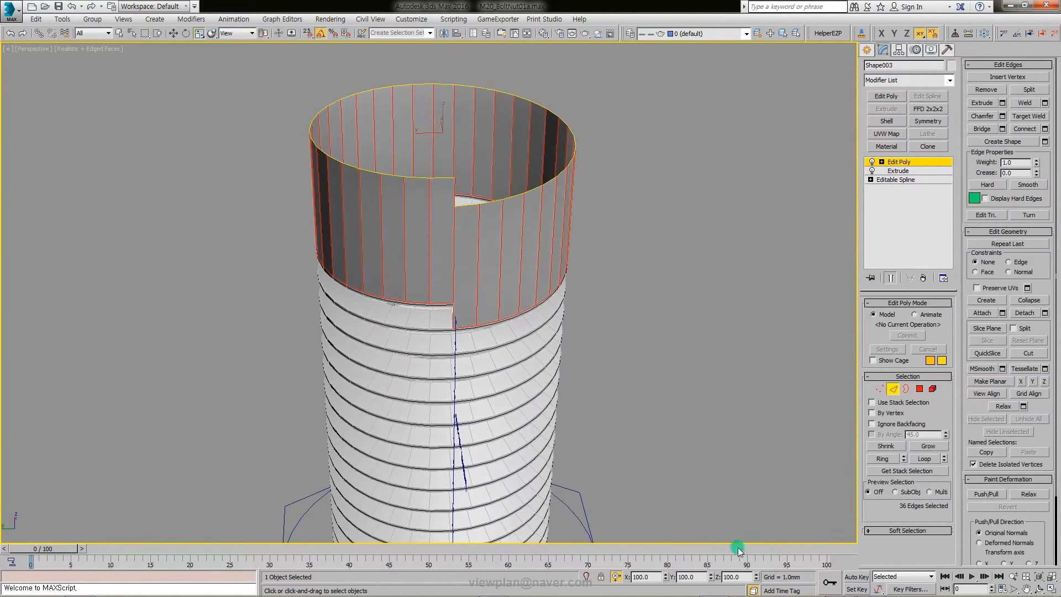
{"action": "middle_click_drag", "start_coordinate": [630, 385], "coordinate": [674, 359], "text": "alt"}
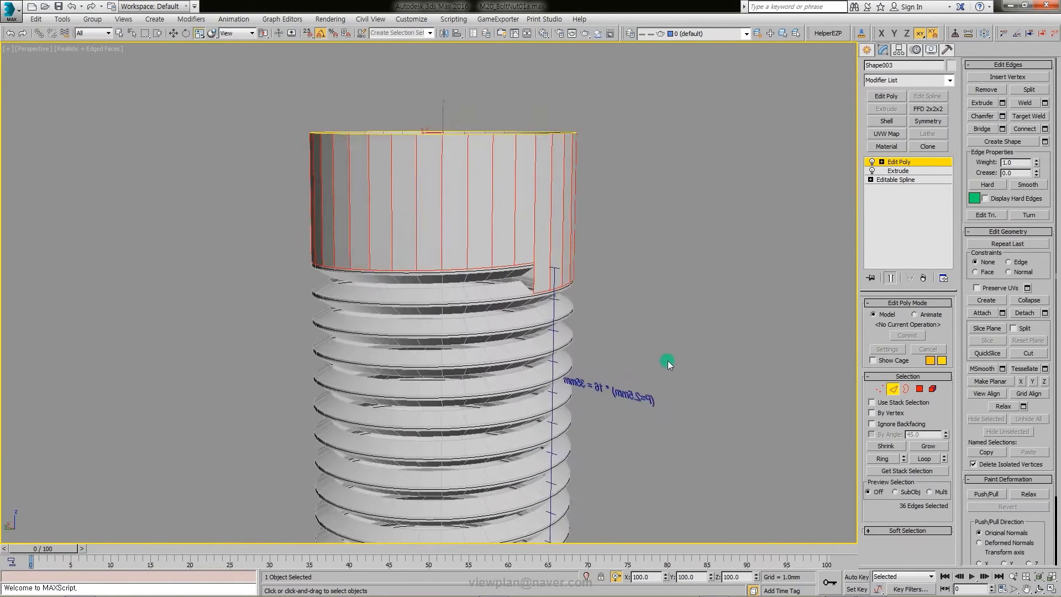
Step: Leave the wall's edge mode and select the Loft003 thread object in the front view
{"action": "key", "text": "2"}
{"action": "scroll", "coordinate": [576, 352], "scroll_direction": "down", "scroll_amount": 3}
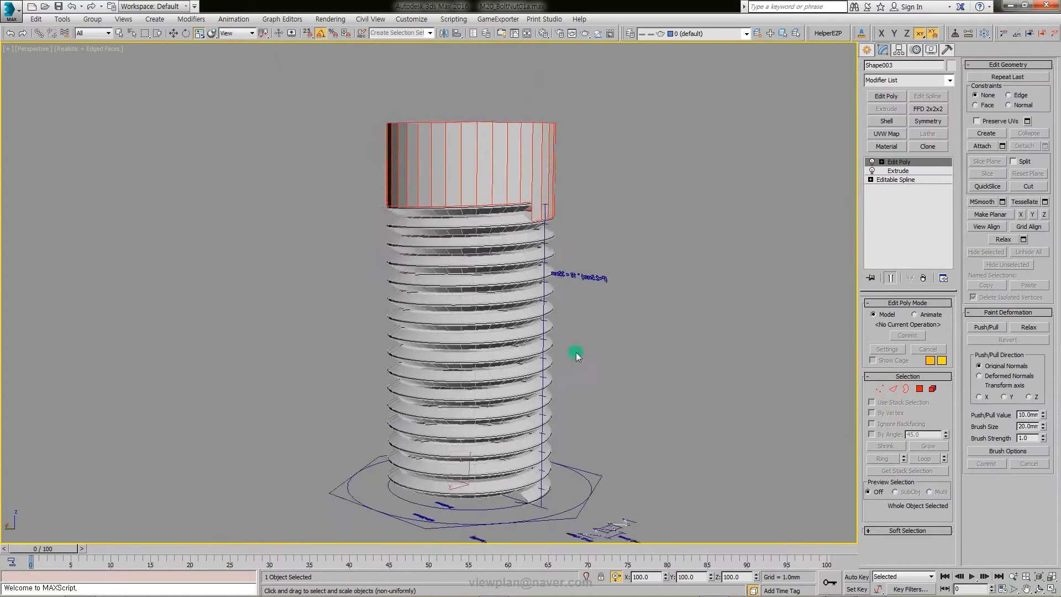
{"action": "middle_click_drag", "start_coordinate": [576, 353], "coordinate": [554, 373], "text": "alt"}
{"action": "left_click", "coordinate": [481, 435]}
{"action": "key", "text": "alt+w"}
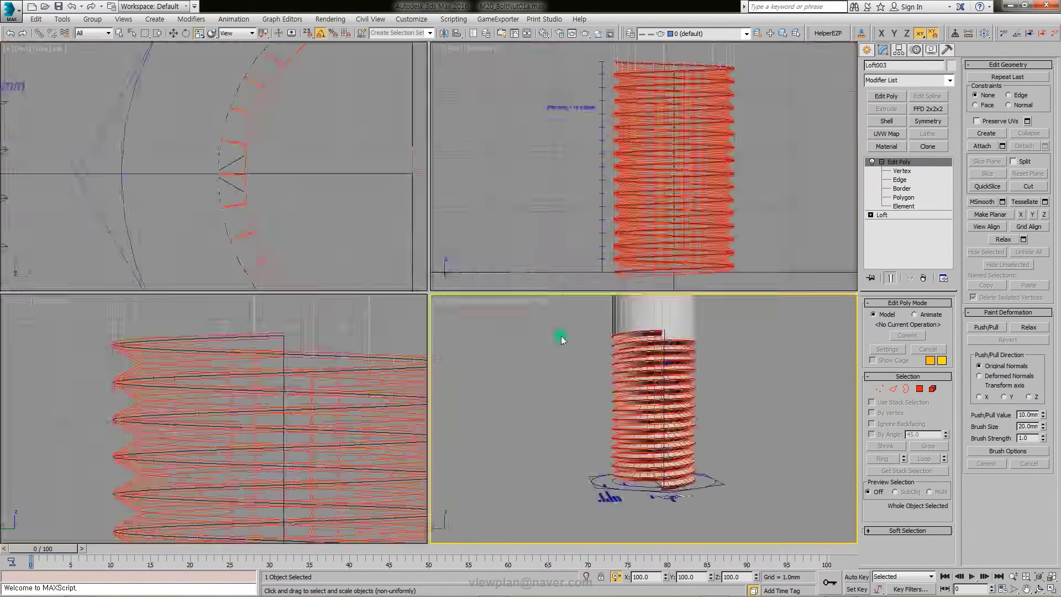
{"action": "left_click", "coordinate": [691, 264]}
{"action": "middle_click_drag", "start_coordinate": [691, 264], "coordinate": [688, 241]}
Step: At polygon level, select Loft003's whole thread strip of polygons
{"action": "left_click", "coordinate": [904, 197]}
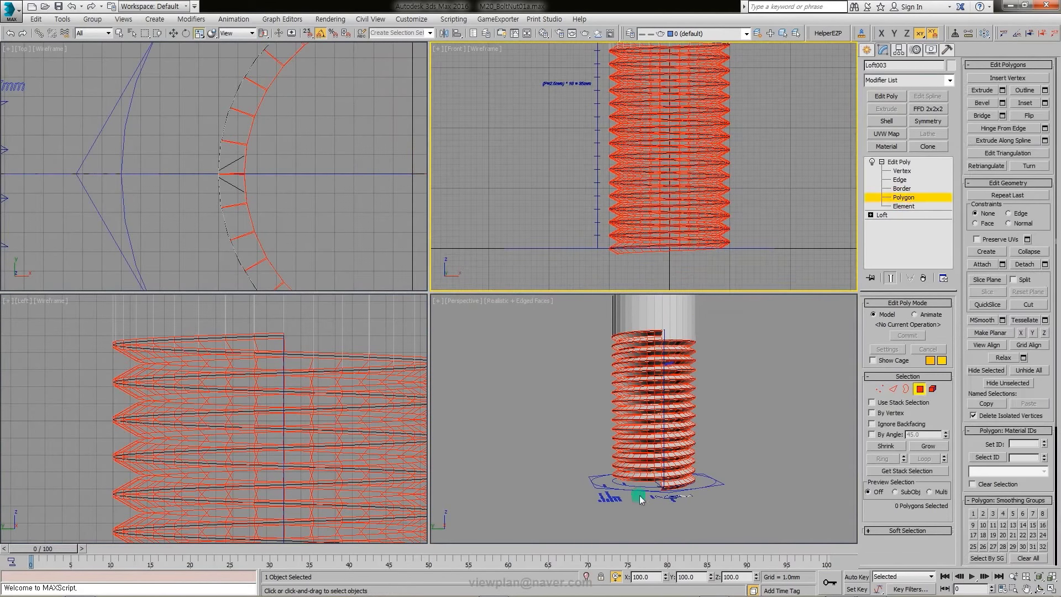
{"action": "scroll", "coordinate": [639, 493], "scroll_direction": "up", "scroll_amount": 3}
{"action": "scroll", "coordinate": [652, 467], "scroll_direction": "up", "scroll_amount": 4}
{"action": "scroll", "coordinate": [621, 450], "scroll_direction": "down", "scroll_amount": 2}
{"action": "left_click", "coordinate": [583, 416]}
{"action": "double_click", "coordinate": [583, 416]}
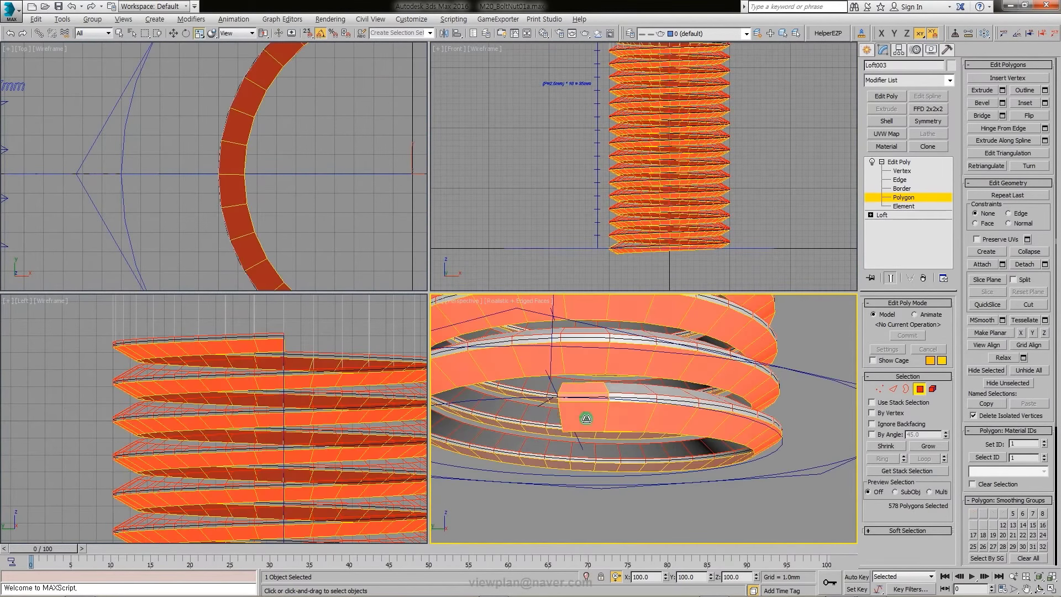
Step: Deselect in the left view until only the bottom thread turn remains selected
{"action": "right_click", "coordinate": [374, 421]}
{"action": "key", "text": "alt+w"}
{"action": "scroll", "coordinate": [467, 289], "scroll_direction": "up", "scroll_amount": 1}
{"action": "scroll", "coordinate": [538, 401], "scroll_direction": "up", "scroll_amount": 4}
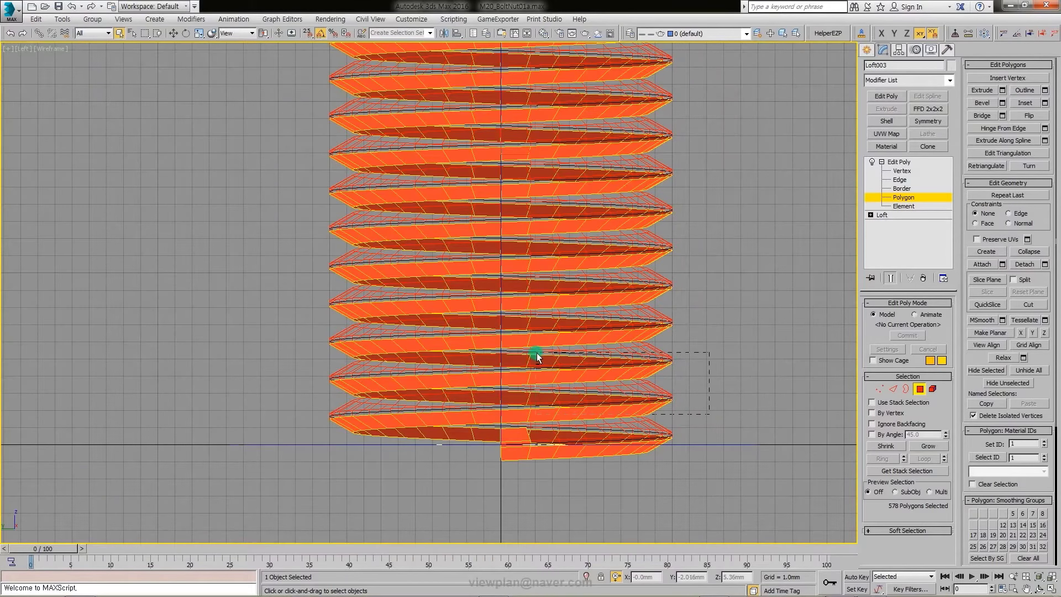
{"action": "left_click_drag", "start_coordinate": [513, 347], "coordinate": [513, 347], "text": "alt"}
{"action": "left_click_drag", "start_coordinate": [187, 118], "coordinate": [186, 118], "text": "alt"}
{"action": "scroll", "coordinate": [592, 374], "scroll_direction": "down", "scroll_amount": 3}
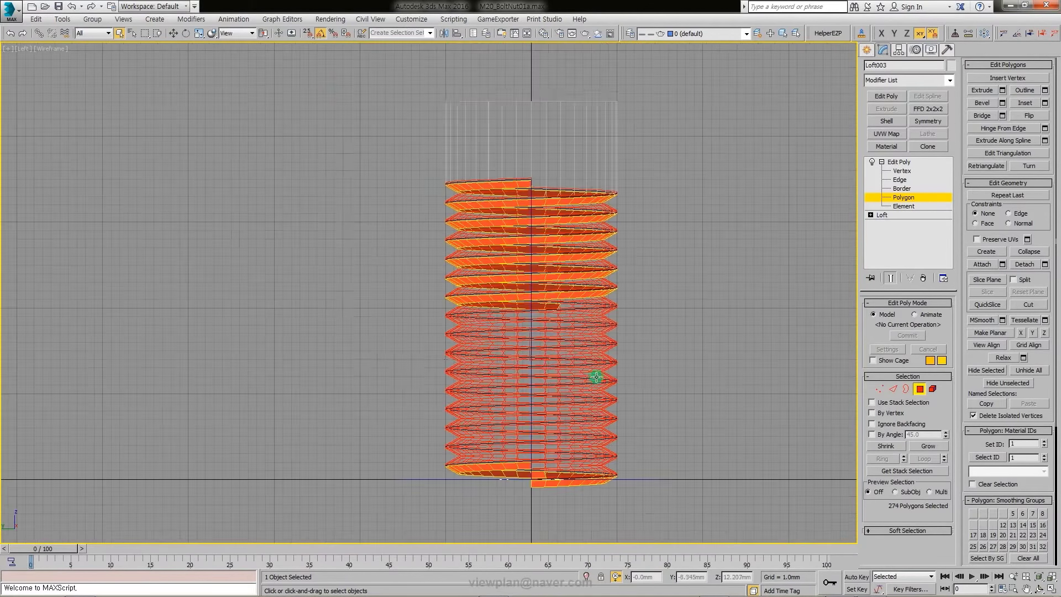
{"action": "scroll", "coordinate": [575, 304], "scroll_direction": "up", "scroll_amount": 3}
{"action": "key", "text": "alt+w"}
{"action": "right_click", "coordinate": [599, 434]}
{"action": "key", "text": "alt+w"}
{"action": "mouse_move", "coordinate": [338, 288]}
{"action": "middle_mouse_down", "text": "alt"}
{"action": "mouse_move", "coordinate": [324, 330]}
{"action": "mouse_move", "coordinate": [422, 315]}
{"action": "mouse_move", "coordinate": [422, 303]}
{"action": "middle_mouse_up", "text": "alt"}
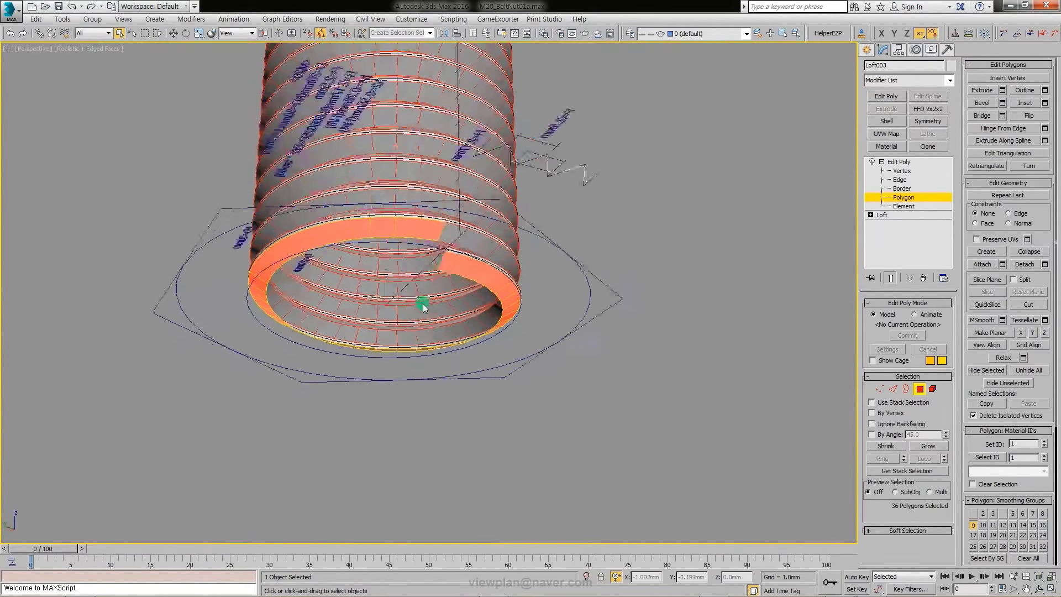
Step: Convert the selection to the thread's bottom rim edge loop
{"action": "left_click", "coordinate": [894, 390]}
{"action": "key", "text": "4"}
{"action": "left_click", "coordinate": [903, 396]}
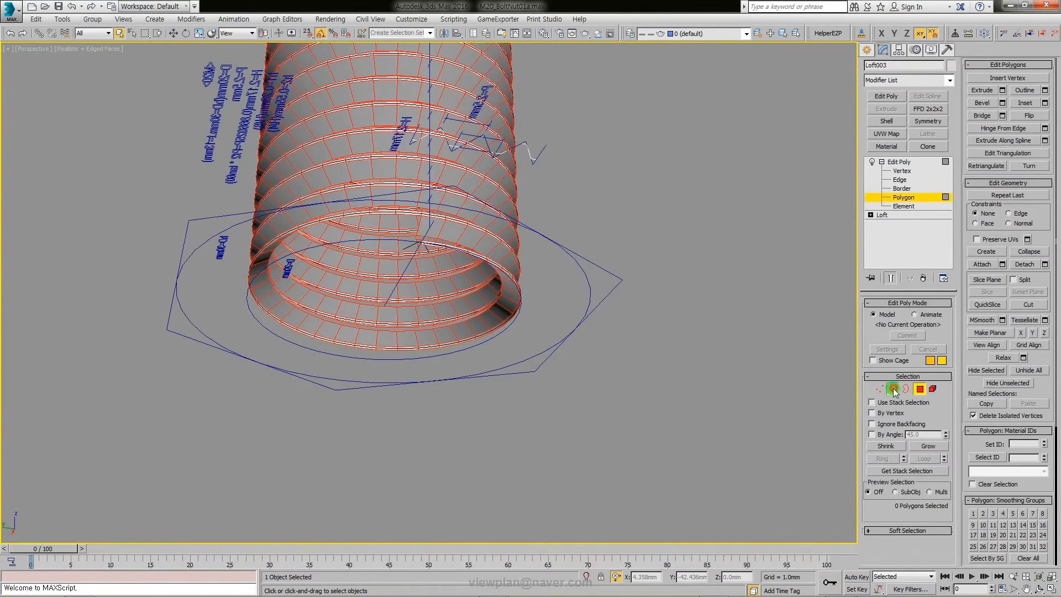
{"action": "left_click", "coordinate": [894, 389]}
{"action": "middle_click_drag", "start_coordinate": [498, 332], "coordinate": [541, 299], "text": "alt"}
{"action": "scroll", "coordinate": [448, 249], "scroll_direction": "up", "scroll_amount": 5}
{"action": "scroll", "coordinate": [476, 258], "scroll_direction": "down", "scroll_amount": 2}
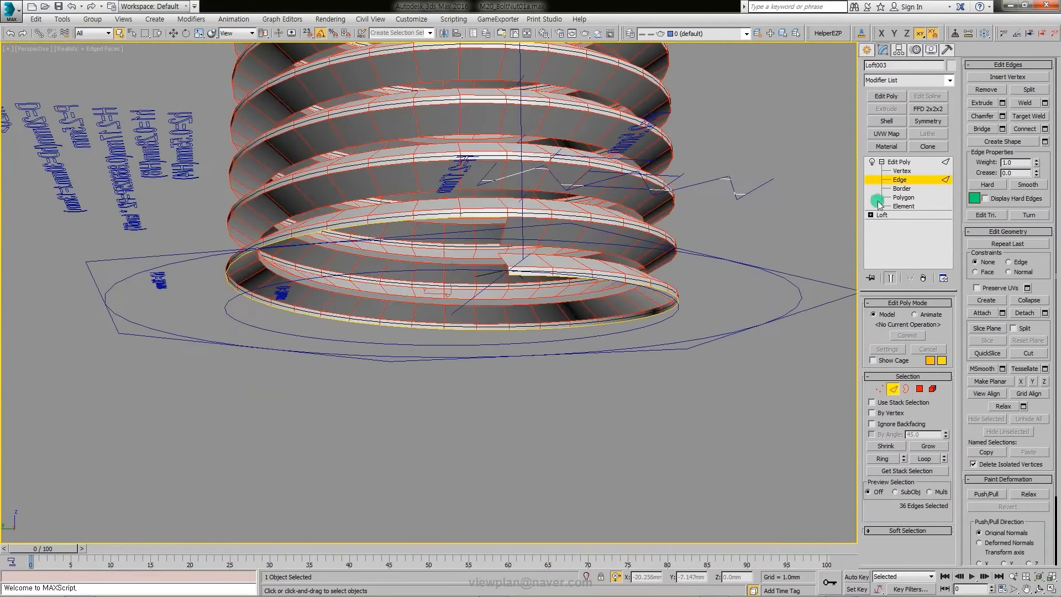
Step: Create Shape004 from the bottom rim edges and extrude it -5 mm into a ring wall
{"action": "left_click", "coordinate": [1047, 142]}
{"action": "left_click", "coordinate": [485, 323]}
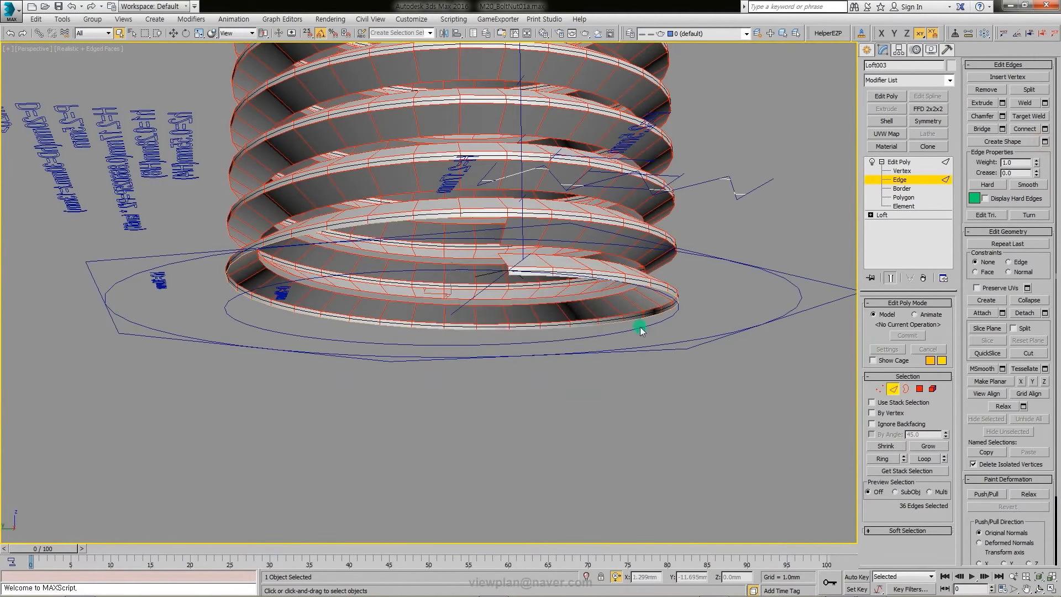
{"action": "left_click", "coordinate": [801, 389]}
{"action": "left_click", "coordinate": [426, 219]}
{"action": "left_click", "coordinate": [887, 108]}
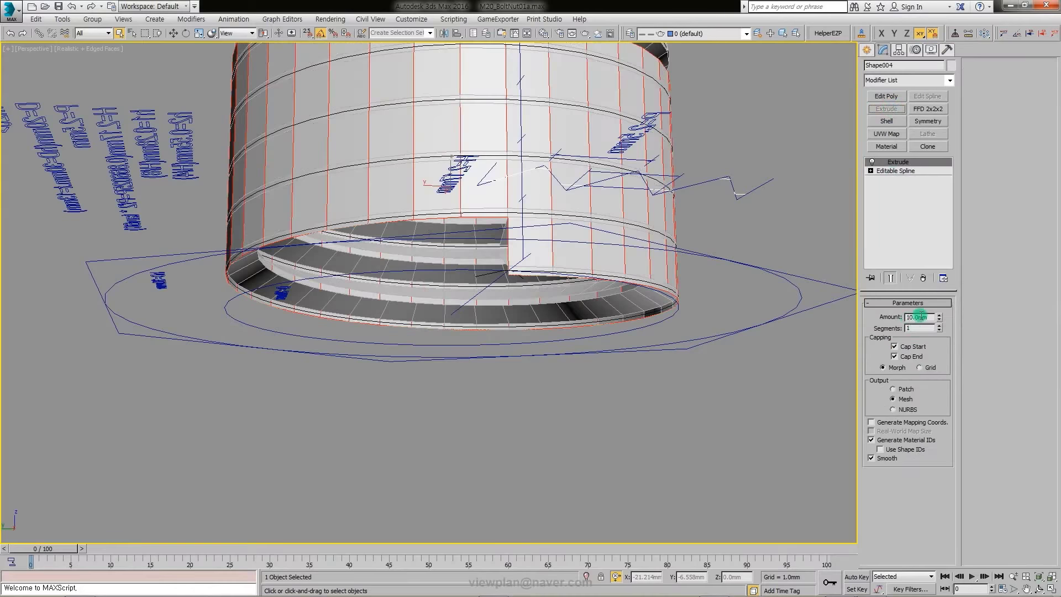
{"action": "scroll", "coordinate": [833, 322], "scroll_direction": "down", "scroll_amount": 5}
{"action": "middle_click_drag", "start_coordinate": [608, 354], "coordinate": [621, 364], "text": "alt"}
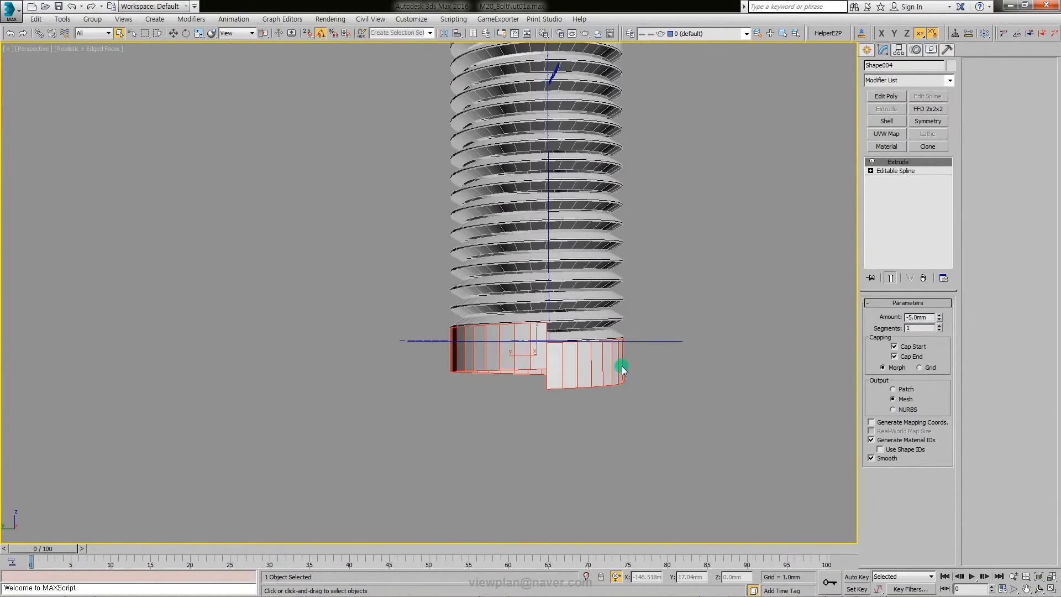
Step: Add Edit Poly to the Shape004 ring extrusion and inspect its edges
{"action": "left_click", "coordinate": [887, 96]}
{"action": "key", "text": "z"}
{"action": "left_click", "coordinate": [899, 389]}
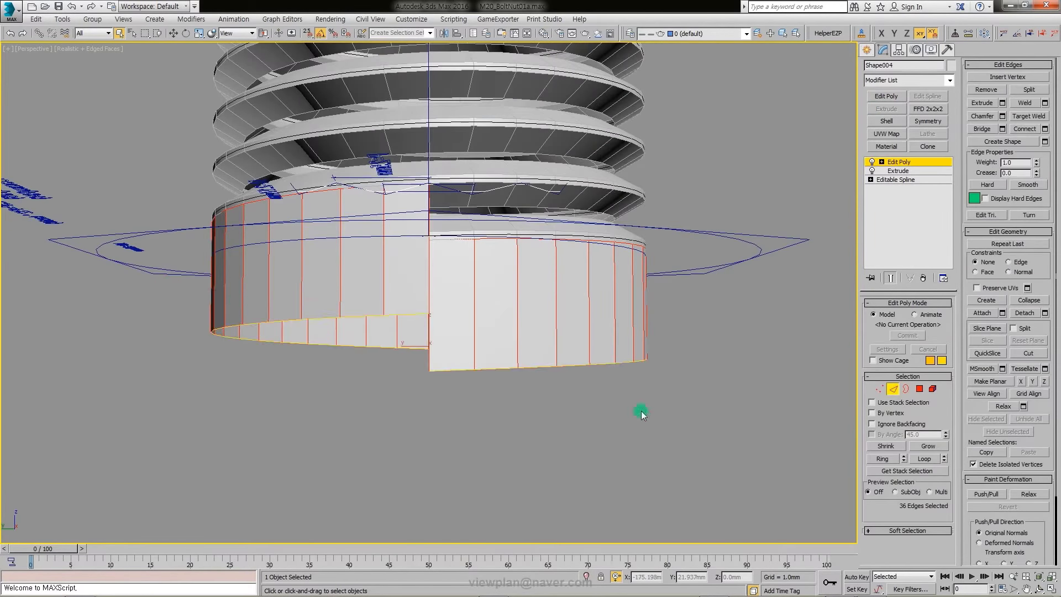
{"action": "mouse_move", "coordinate": [641, 415]}
{"action": "middle_mouse_down", "text": "alt"}
{"action": "mouse_move", "coordinate": [630, 367]}
{"action": "mouse_move", "coordinate": [607, 360]}
{"action": "middle_mouse_up", "text": "alt"}
{"action": "key", "text": "r"}
{"action": "scroll", "coordinate": [664, 379], "scroll_direction": "down", "scroll_amount": 3}
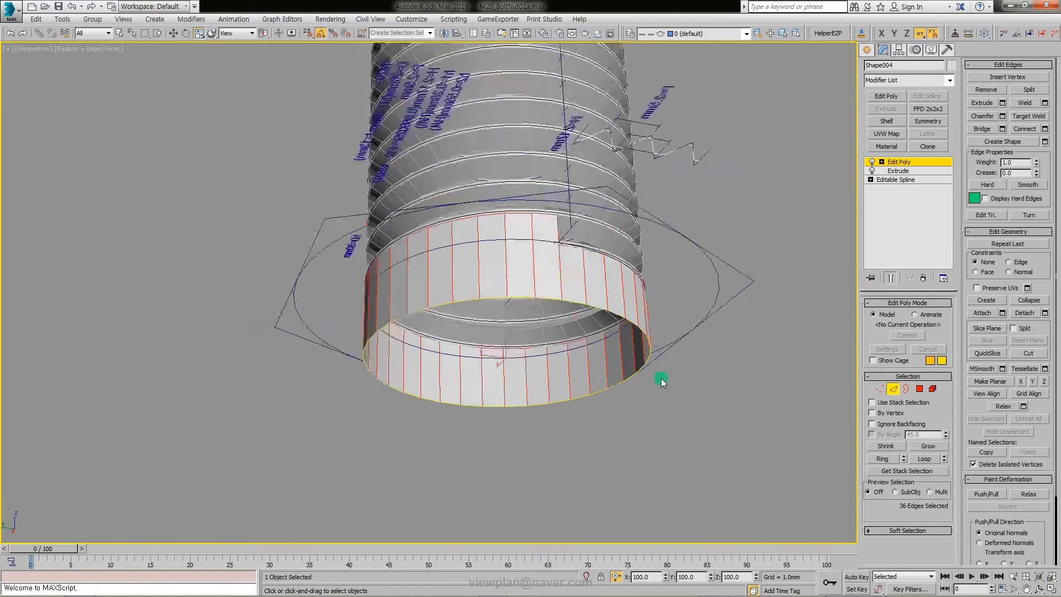
{"action": "mouse_move", "coordinate": [663, 379]}
{"action": "middle_mouse_down", "text": "alt"}
{"action": "mouse_move", "coordinate": [640, 372]}
{"action": "mouse_move", "coordinate": [707, 325]}
{"action": "middle_mouse_up", "text": "alt"}
{"action": "scroll", "coordinate": [640, 372], "scroll_direction": "down", "scroll_amount": 2}
Step: Leave the ring's edge mode and select the Loft003 thread object
{"action": "key", "text": "2"}
{"action": "left_click", "coordinate": [708, 325]}
{"action": "scroll", "coordinate": [458, 142], "scroll_direction": "up", "scroll_amount": 5}
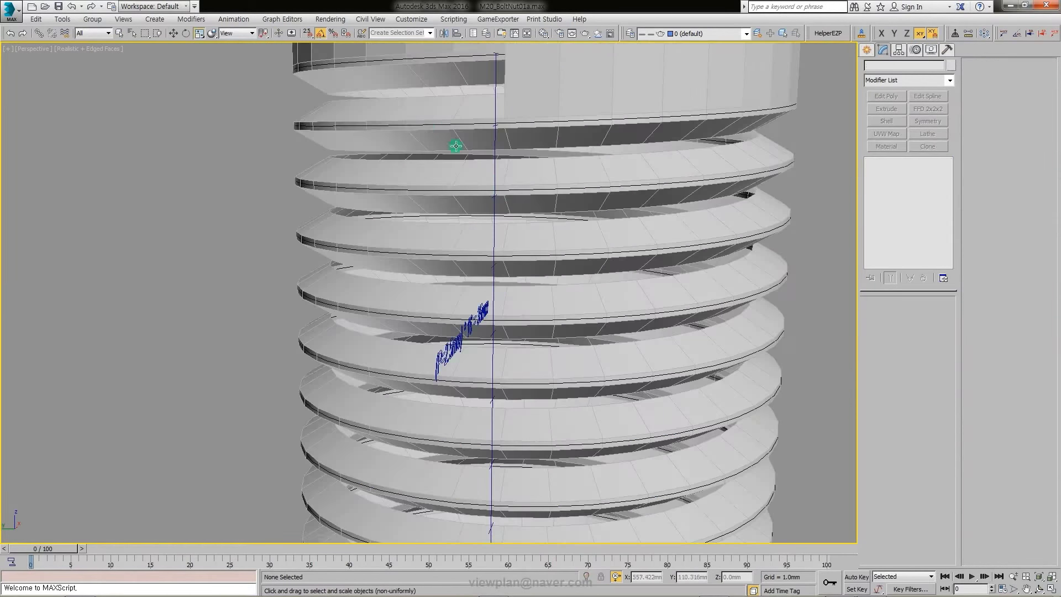
{"action": "left_click", "coordinate": [431, 140]}
{"action": "scroll", "coordinate": [491, 154], "scroll_direction": "up", "scroll_amount": 2}
{"action": "scroll", "coordinate": [501, 151], "scroll_direction": "up", "scroll_amount": 2}
{"action": "middle_click_drag", "start_coordinate": [501, 151], "coordinate": [822, 142], "text": "alt"}
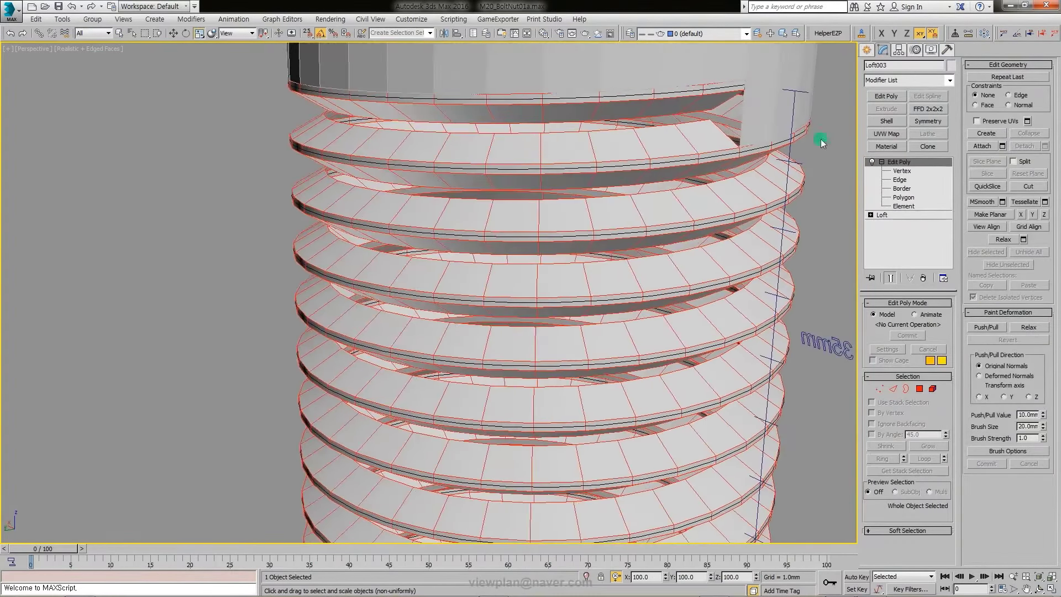
Step: Select Loft003's full spiral thread edge loop at edge level
{"action": "left_click", "coordinate": [896, 389]}
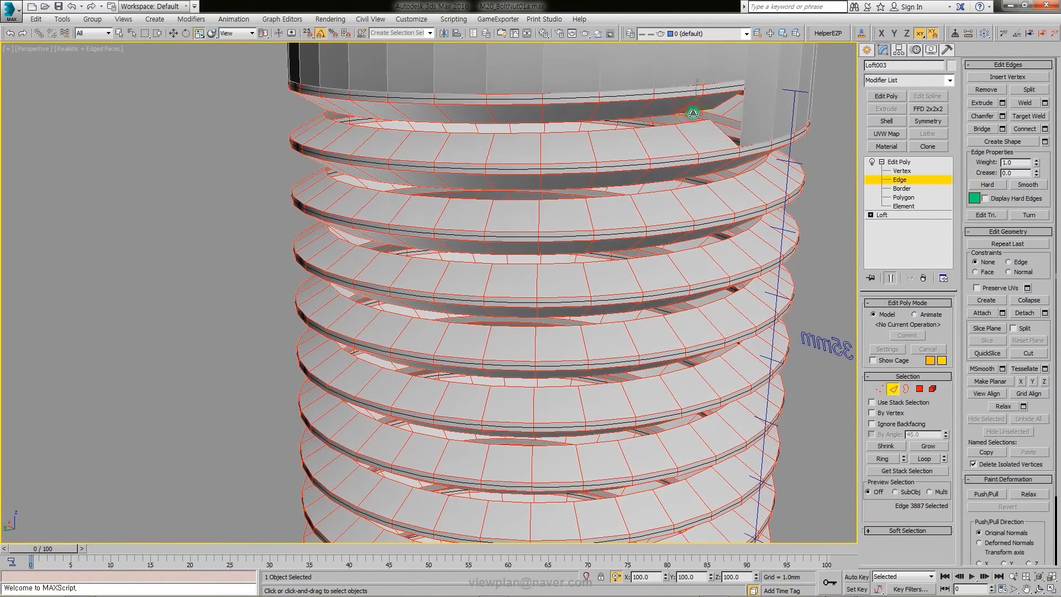
{"action": "double_click", "coordinate": [695, 122]}
{"action": "scroll", "coordinate": [694, 241], "scroll_direction": "down", "scroll_amount": 5}
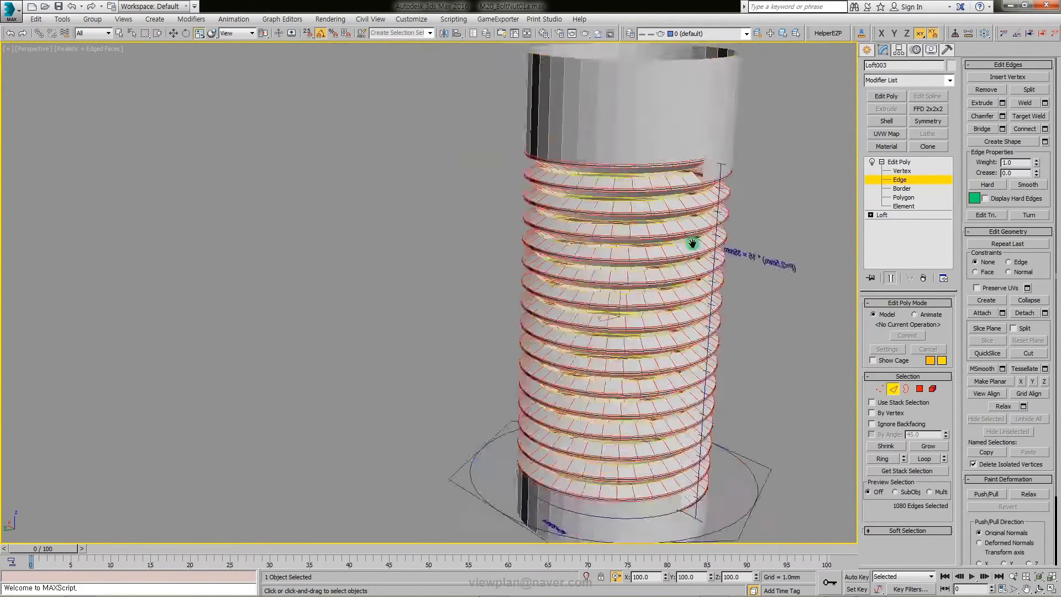
{"action": "mouse_move", "coordinate": [693, 241]}
{"action": "middle_mouse_down", "text": "alt"}
{"action": "mouse_move", "coordinate": [623, 348]}
{"action": "mouse_move", "coordinate": [546, 399]}
{"action": "middle_mouse_up", "text": "alt"}
{"action": "scroll", "coordinate": [546, 399], "scroll_direction": "up", "scroll_amount": 5}
{"action": "scroll", "coordinate": [441, 372], "scroll_direction": "up", "scroll_amount": 3}
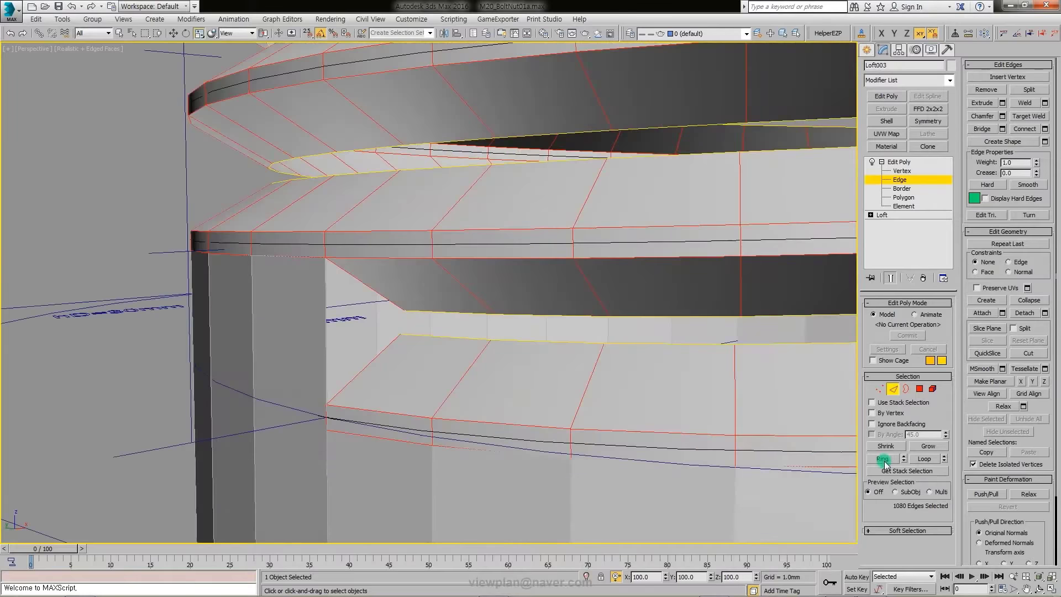
{"action": "scroll", "coordinate": [478, 311], "scroll_direction": "down", "scroll_amount": 5}
{"action": "mouse_move", "coordinate": [479, 310]}
{"action": "middle_mouse_down", "text": "alt"}
{"action": "mouse_move", "coordinate": [535, 185]}
{"action": "mouse_move", "coordinate": [547, 236]}
{"action": "middle_mouse_up", "text": "alt"}
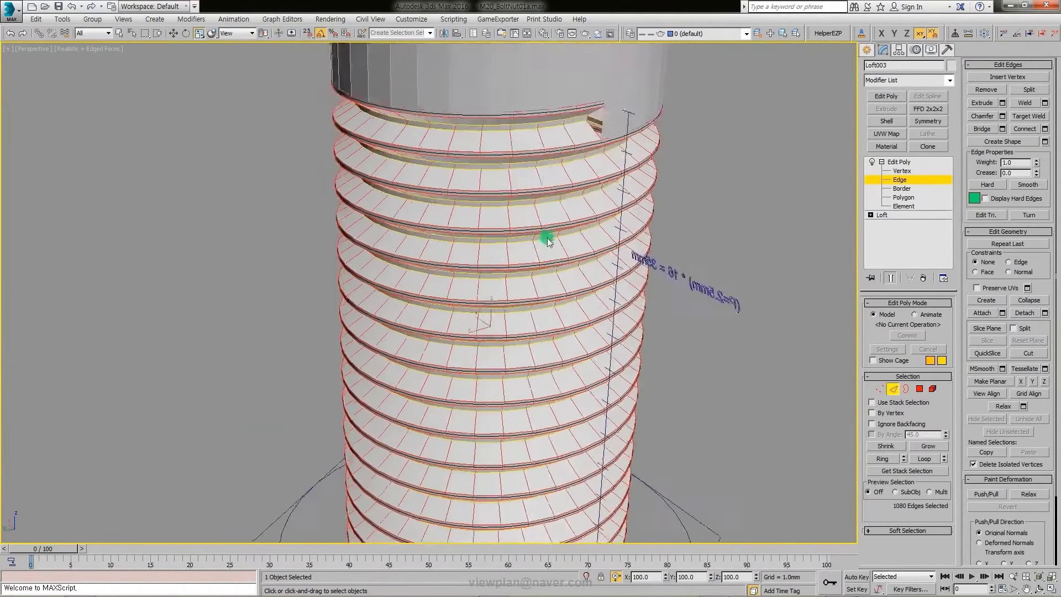
{"action": "scroll", "coordinate": [514, 280], "scroll_direction": "up", "scroll_amount": 3}
{"action": "middle_click_drag", "start_coordinate": [514, 280], "coordinate": [517, 265], "text": "alt"}
Step: Exit edge sub-object mode, returning Loft003 to object level
{"action": "left_click", "coordinate": [894, 390]}
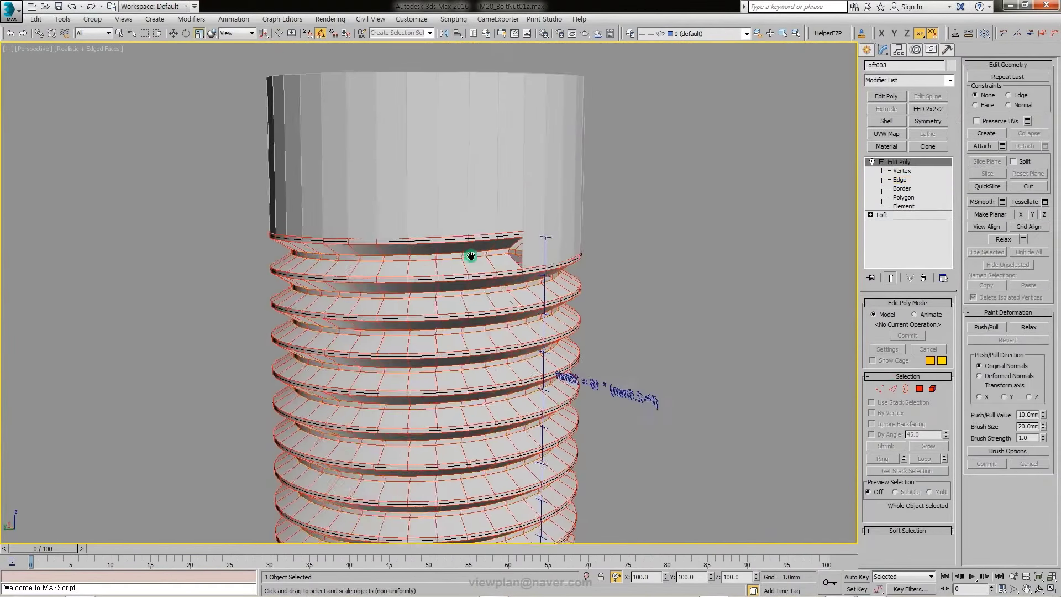
{"action": "scroll", "coordinate": [472, 260], "scroll_direction": "up", "scroll_amount": 4}
{"action": "scroll", "coordinate": [585, 267], "scroll_direction": "down", "scroll_amount": 1}
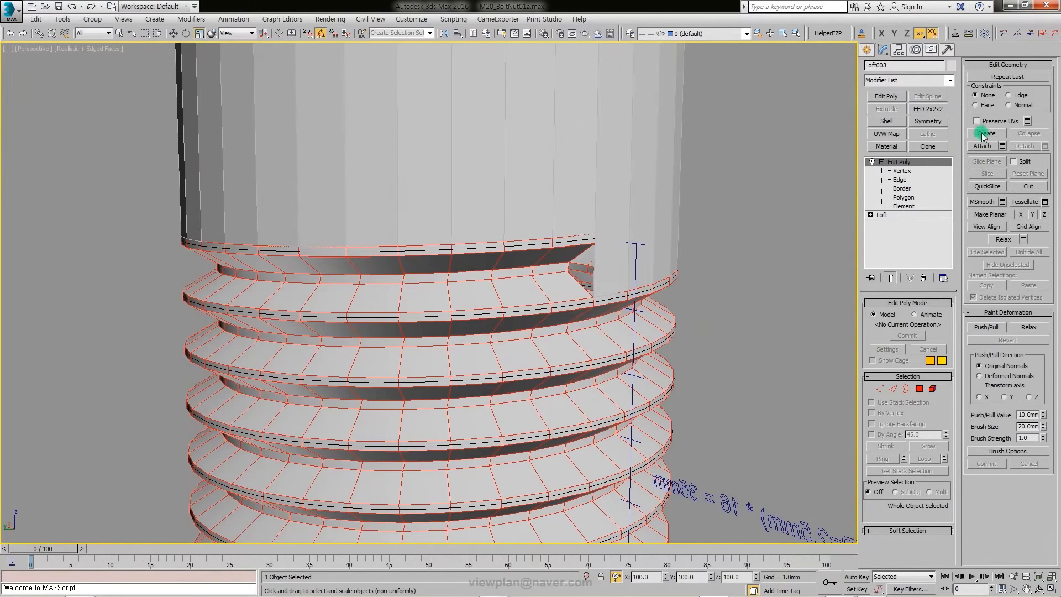
{"action": "scroll", "coordinate": [570, 137], "scroll_direction": "down", "scroll_amount": 5}
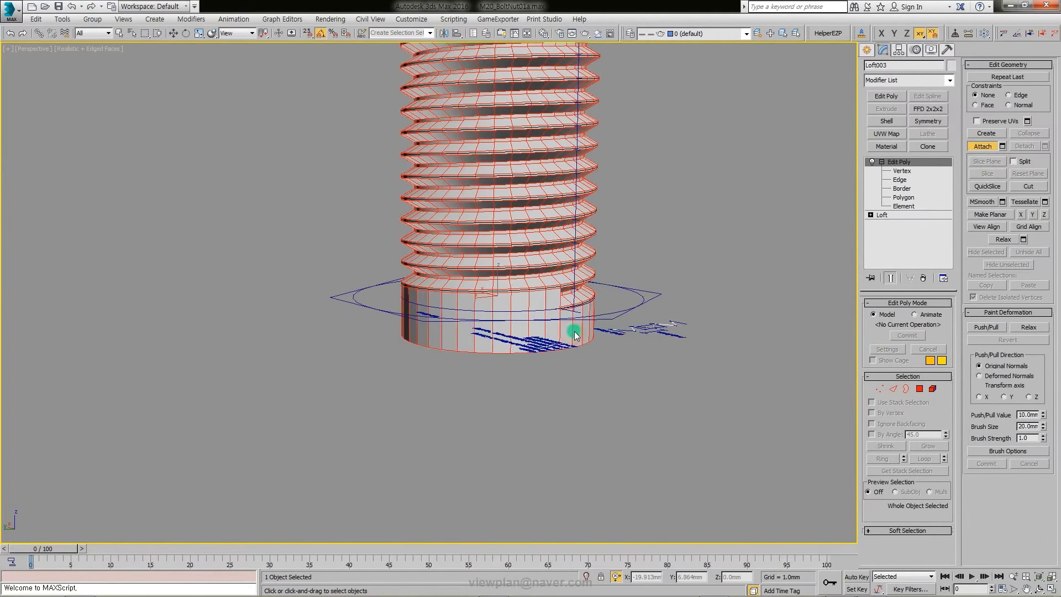
Step: With 2.5D vertex snap on, snap the upper and lower thread-end corner vertices onto the shaft edge
{"action": "mouse_move", "coordinate": [575, 331]}
{"action": "middle_mouse_down"}
{"action": "mouse_move", "coordinate": [509, 282]}
{"action": "mouse_move", "coordinate": [583, 287]}
{"action": "middle_mouse_up"}
{"action": "scroll", "coordinate": [509, 282], "scroll_direction": "up", "scroll_amount": 10}
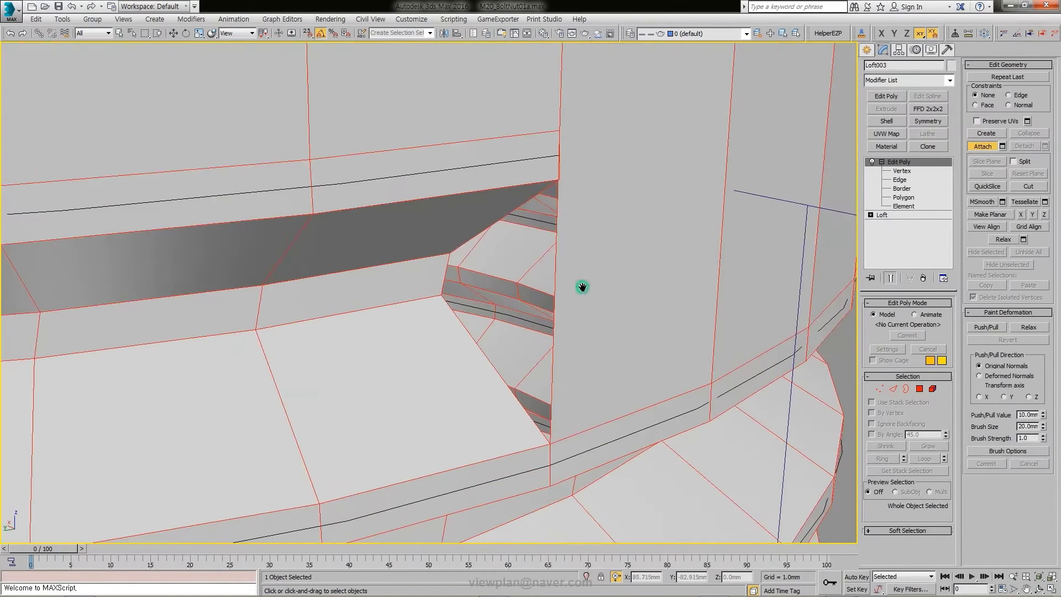
{"action": "left_click", "coordinate": [901, 180]}
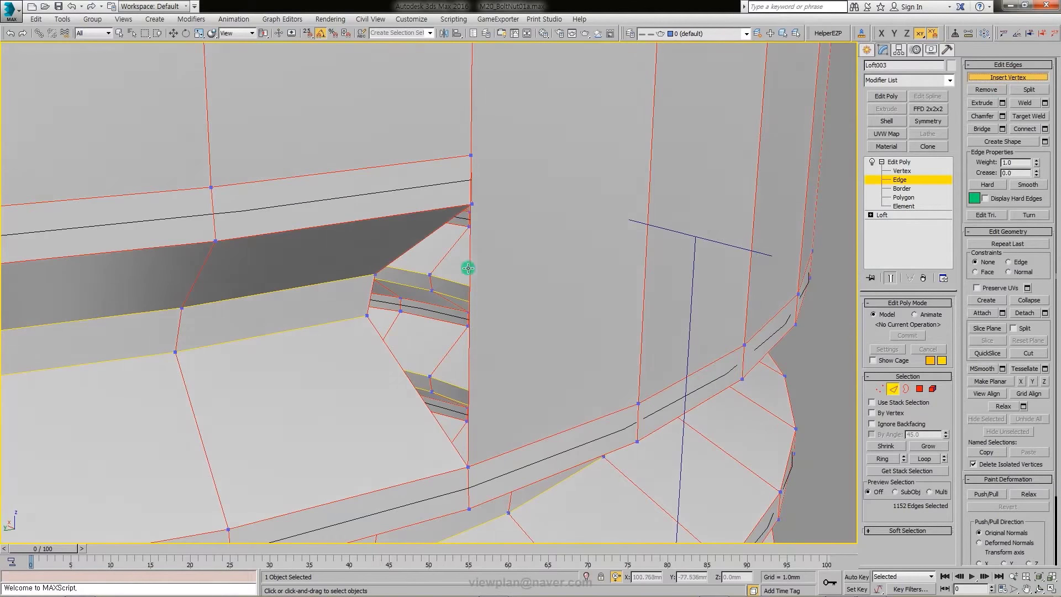
{"action": "scroll", "coordinate": [486, 256], "scroll_direction": "up", "scroll_amount": 4}
{"action": "middle_click_drag", "start_coordinate": [474, 334], "coordinate": [345, 368]}
{"action": "left_click", "coordinate": [355, 371]}
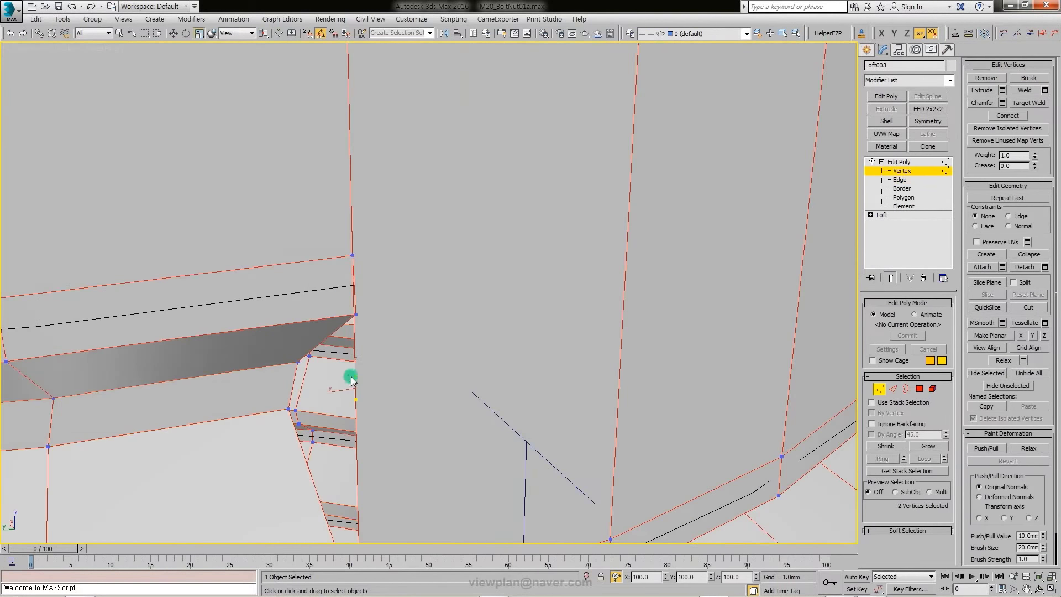
{"action": "left_click", "coordinate": [307, 36]}
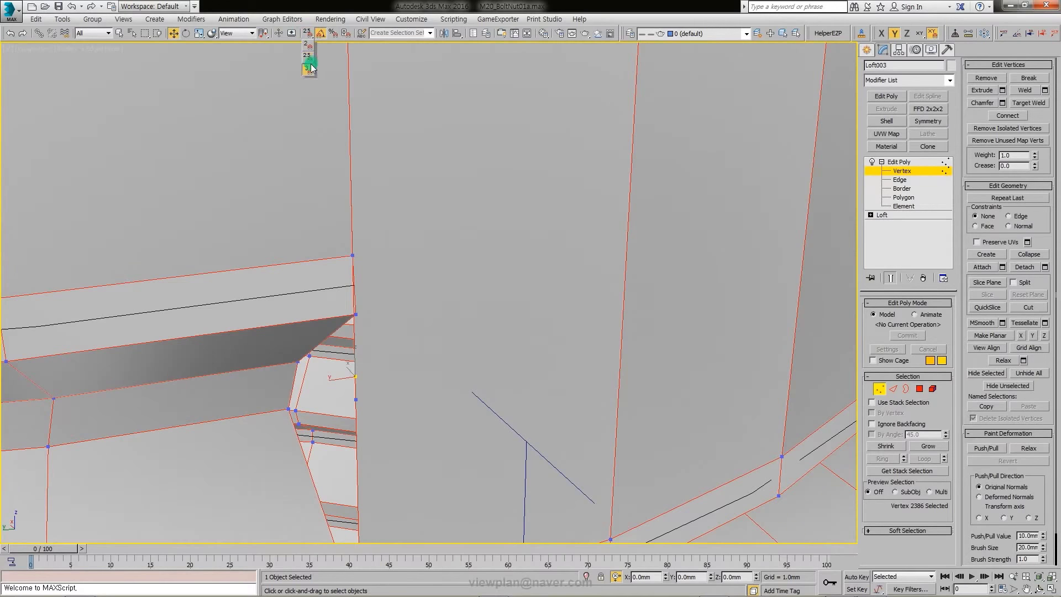
{"action": "left_click_drag", "start_coordinate": [354, 376], "coordinate": [352, 254]}
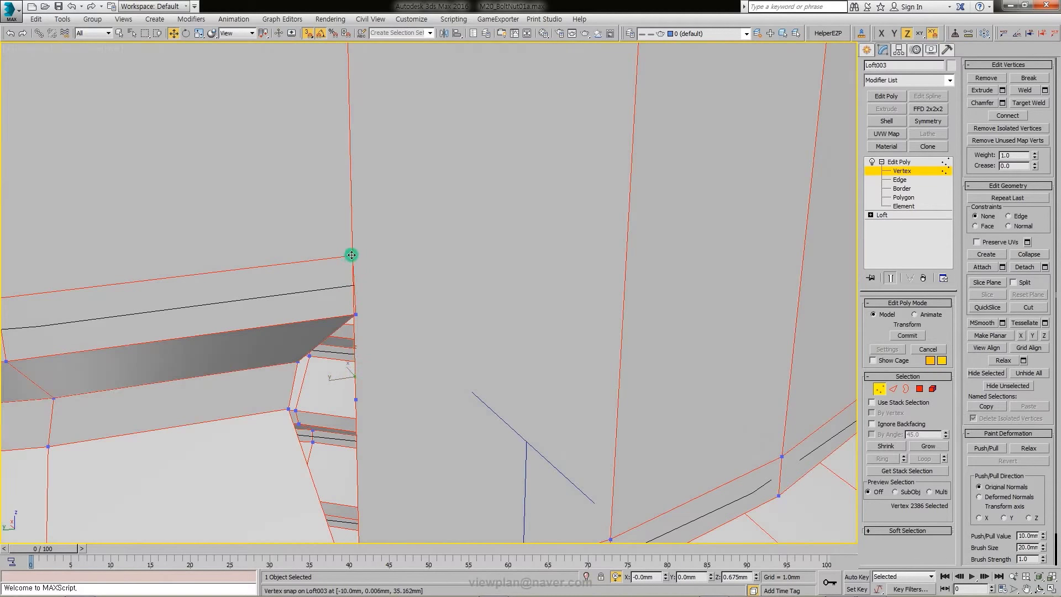
{"action": "left_click_drag", "start_coordinate": [355, 400], "coordinate": [355, 311]}
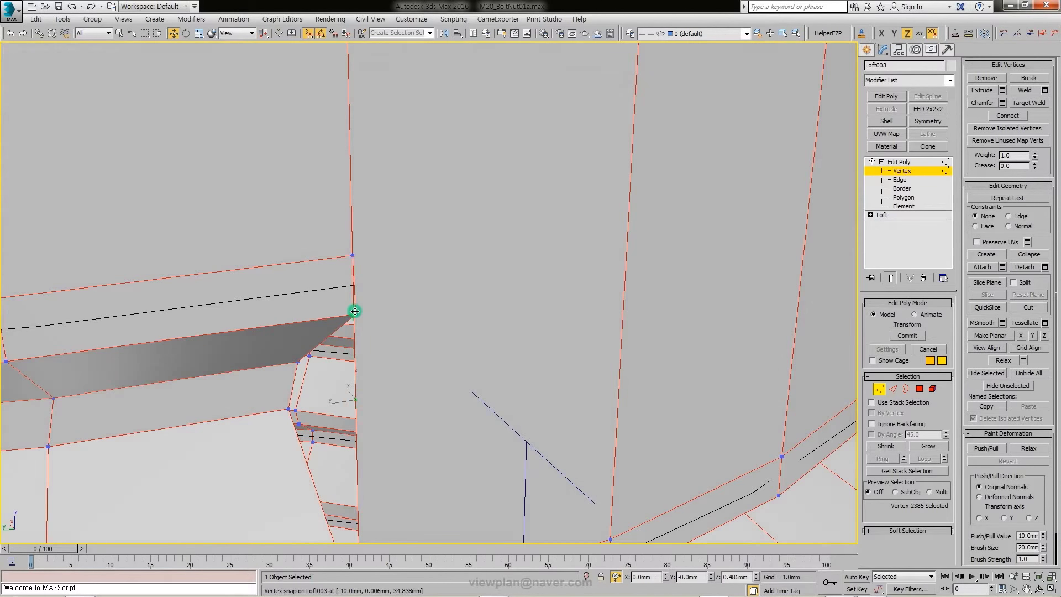
Step: Start a Target Weld on the leftover thread-end vertex
{"action": "scroll", "coordinate": [374, 366], "scroll_direction": "down", "scroll_amount": 10}
{"action": "scroll", "coordinate": [467, 298], "scroll_direction": "up", "scroll_amount": 8}
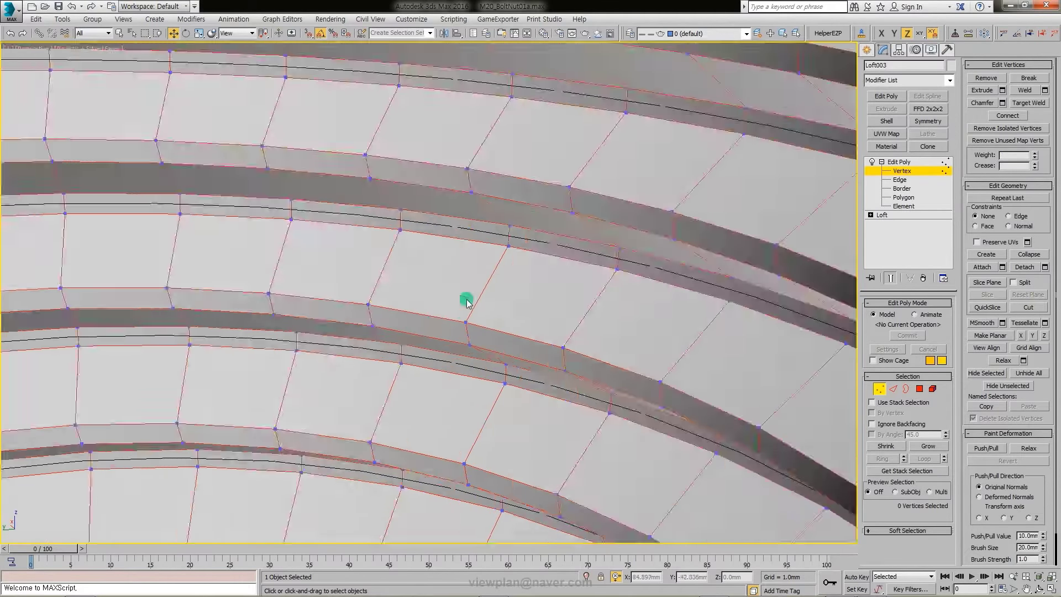
{"action": "scroll", "coordinate": [505, 265], "scroll_direction": "up", "scroll_amount": 3}
{"action": "scroll", "coordinate": [493, 278], "scroll_direction": "down", "scroll_amount": 4}
{"action": "scroll", "coordinate": [434, 264], "scroll_direction": "up", "scroll_amount": 2}
{"action": "scroll", "coordinate": [434, 264], "scroll_direction": "up", "scroll_amount": 5}
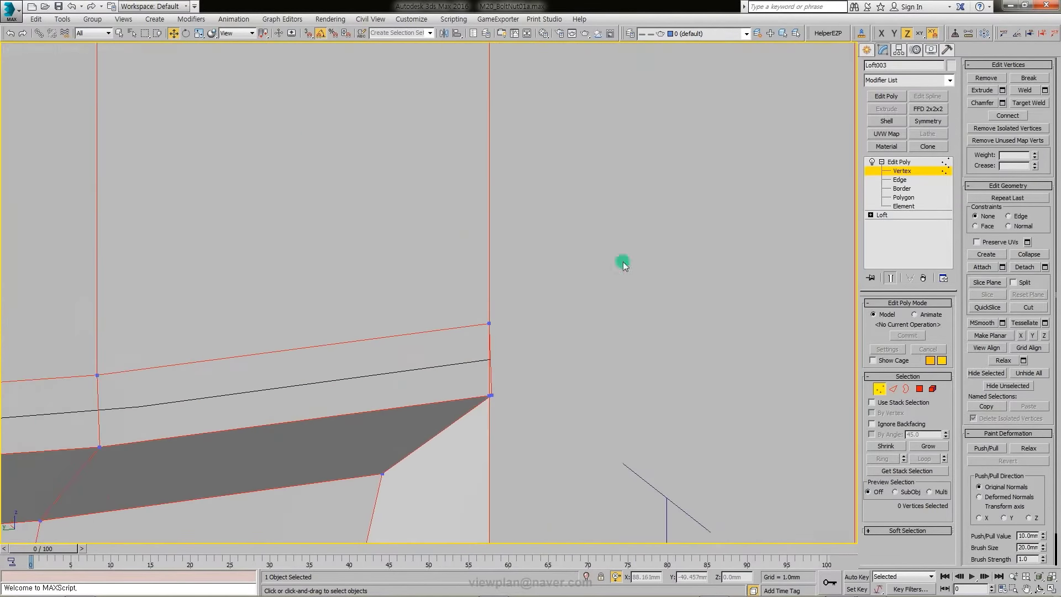
{"action": "left_click", "coordinate": [489, 395]}
{"action": "scroll", "coordinate": [531, 409], "scroll_direction": "down", "scroll_amount": 4}
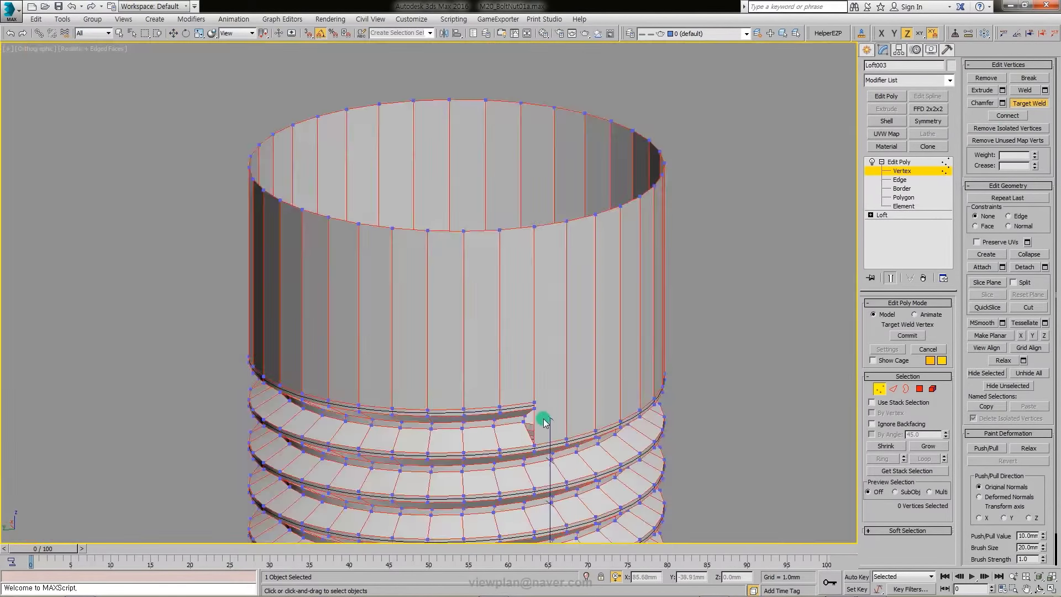
{"action": "scroll", "coordinate": [499, 372], "scroll_direction": "down", "scroll_amount": 3}
{"action": "scroll", "coordinate": [453, 401], "scroll_direction": "up", "scroll_amount": 8}
{"action": "scroll", "coordinate": [454, 402], "scroll_direction": "up", "scroll_amount": 3}
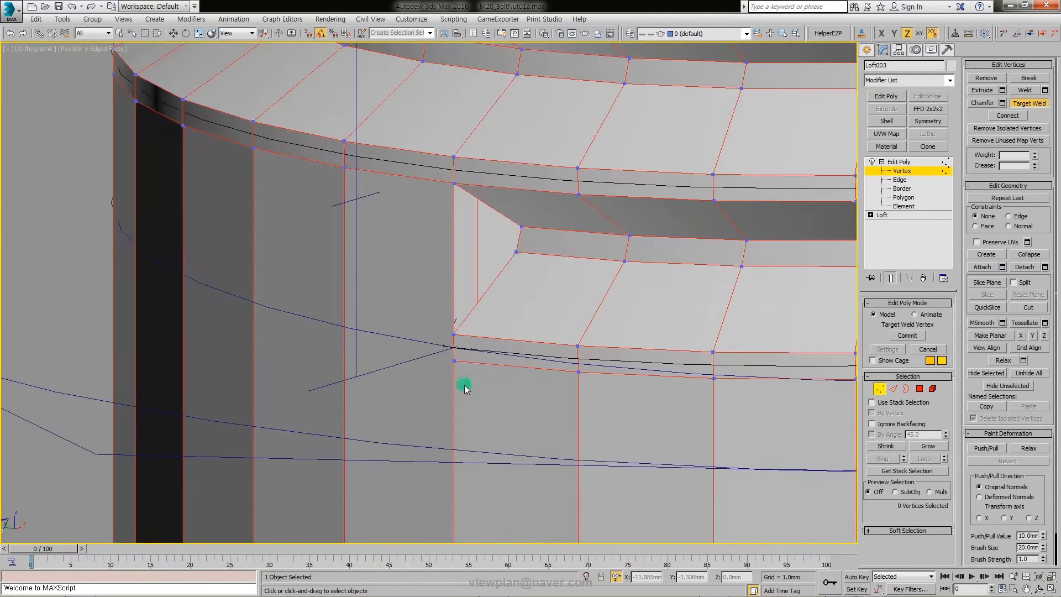
{"action": "left_click", "coordinate": [894, 389]}
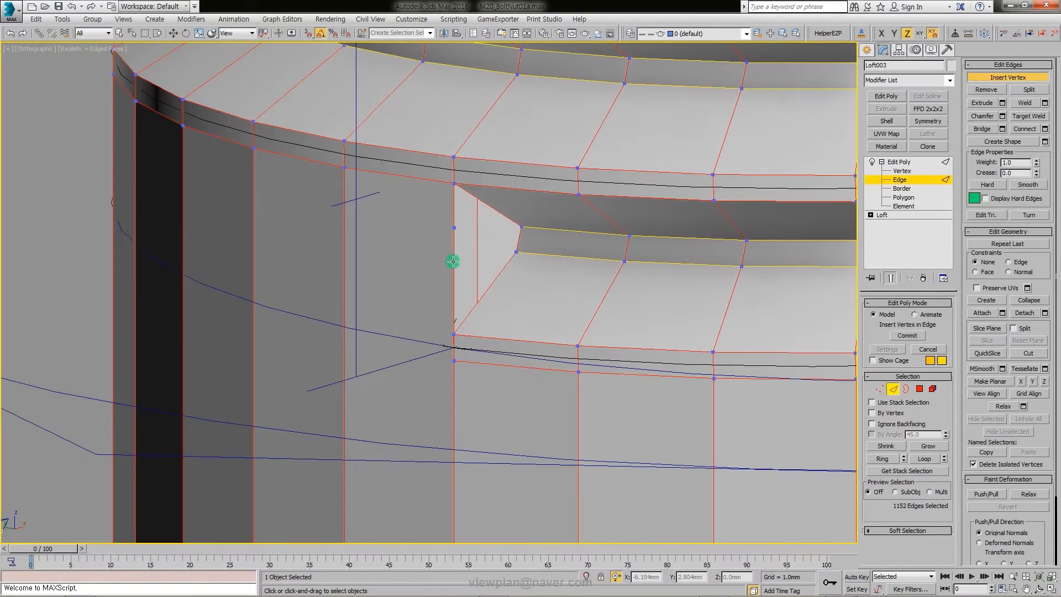
{"action": "key", "text": "w"}
{"action": "key", "text": "1"}
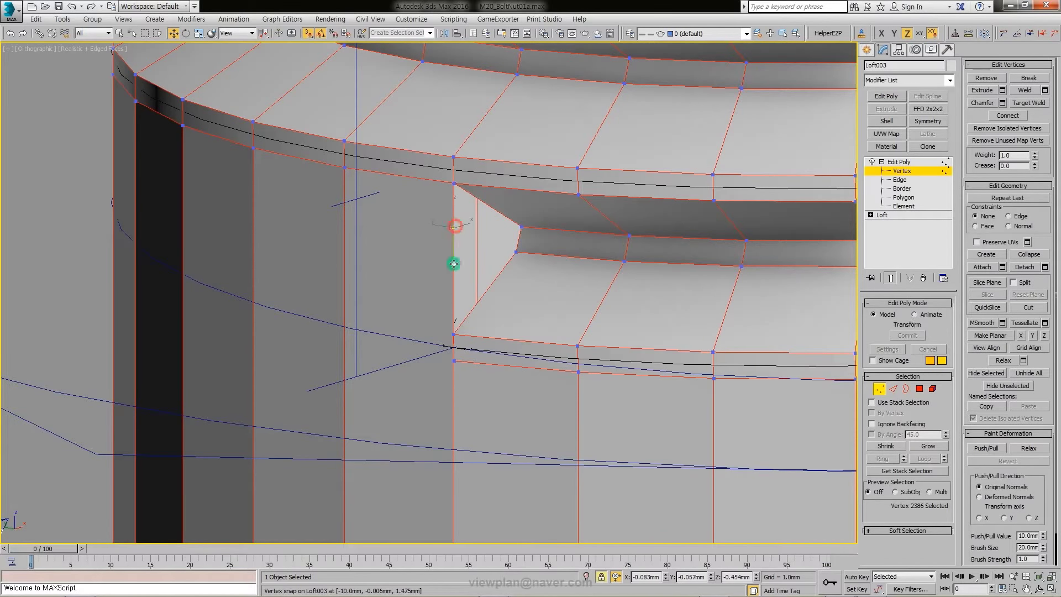
Step: Clear the vertex selection and Target Weld the corner vertex onto its neighbour
{"action": "left_click", "coordinate": [490, 358]}
{"action": "scroll", "coordinate": [489, 359], "scroll_direction": "up", "scroll_amount": 5}
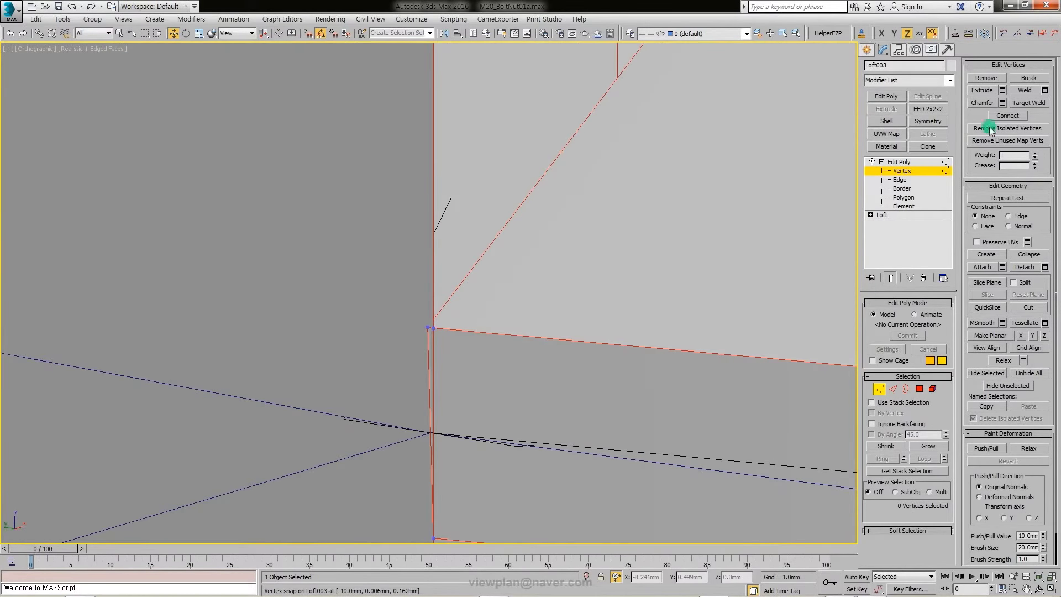
{"action": "left_click", "coordinate": [427, 326]}
{"action": "scroll", "coordinate": [433, 326], "scroll_direction": "down", "scroll_amount": 10}
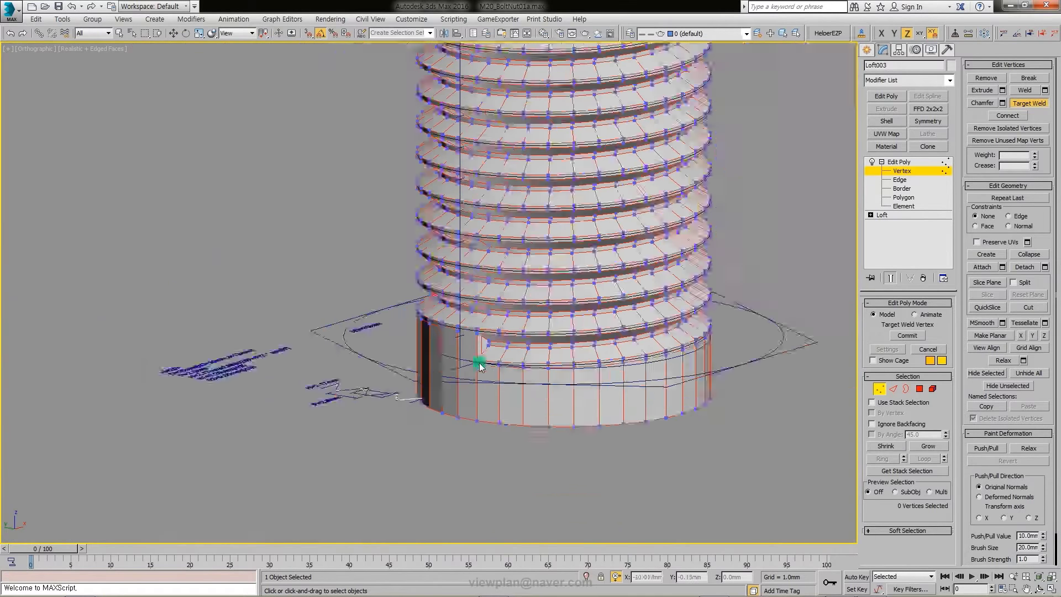
{"action": "scroll", "coordinate": [478, 362], "scroll_direction": "up", "scroll_amount": 2}
{"action": "scroll", "coordinate": [621, 385], "scroll_direction": "down", "scroll_amount": 2}
{"action": "mouse_move", "coordinate": [622, 385]}
{"action": "middle_mouse_down", "text": "alt"}
{"action": "mouse_move", "coordinate": [549, 407]}
{"action": "mouse_move", "coordinate": [498, 457]}
{"action": "mouse_move", "coordinate": [528, 410]}
{"action": "mouse_move", "coordinate": [490, 417]}
{"action": "middle_mouse_up", "text": "alt"}
Step: Select all of Loft003's vertices and weld the overlapping ones
{"action": "key", "text": "ctrl+a"}
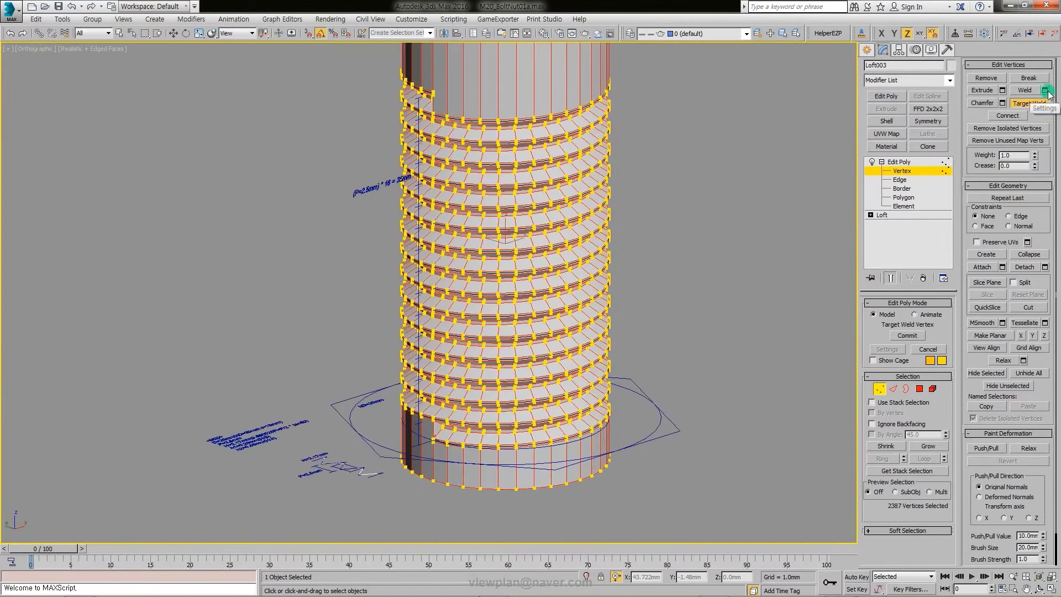
{"action": "left_click", "coordinate": [1046, 91]}
{"action": "mouse_move", "coordinate": [474, 313]}
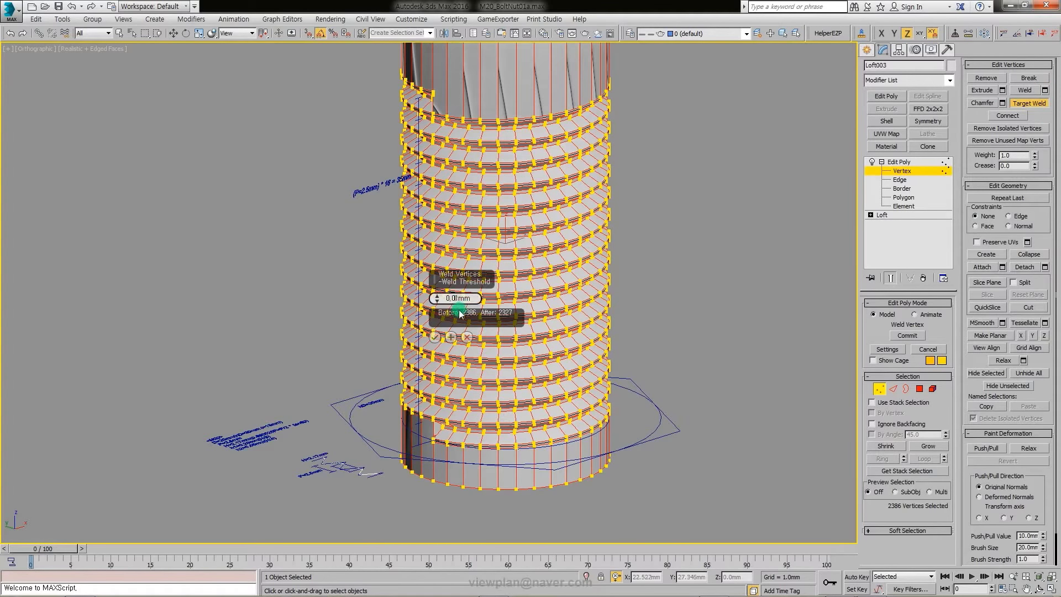
{"action": "left_click", "coordinate": [436, 337]}
{"action": "scroll", "coordinate": [503, 372], "scroll_direction": "up", "scroll_amount": 2}
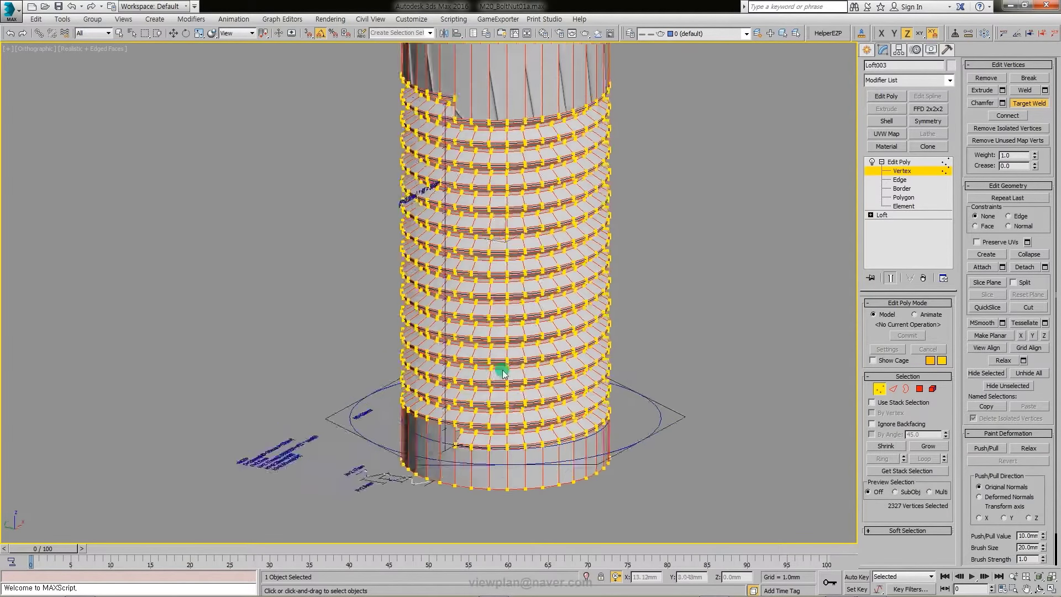
{"action": "scroll", "coordinate": [491, 356], "scroll_direction": "up", "scroll_amount": 2}
Step: Cap the triangular border hole at the thread end
{"action": "key", "text": "3"}
{"action": "scroll", "coordinate": [382, 331], "scroll_direction": "up", "scroll_amount": 2}
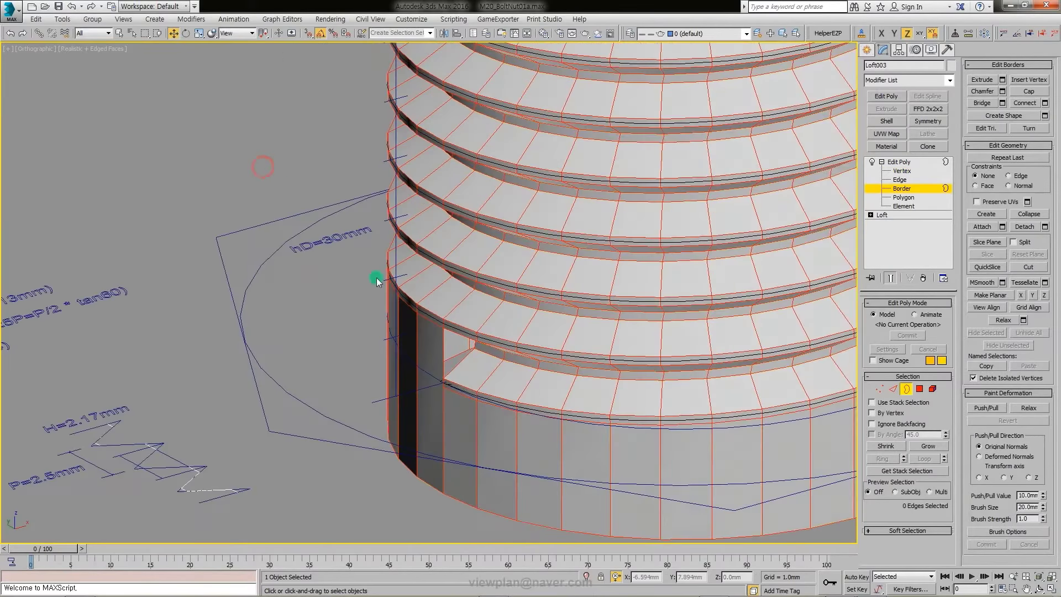
{"action": "scroll", "coordinate": [476, 356], "scroll_direction": "up", "scroll_amount": 2}
{"action": "left_click", "coordinate": [514, 355]}
{"action": "scroll", "coordinate": [531, 349], "scroll_direction": "up", "scroll_amount": 3}
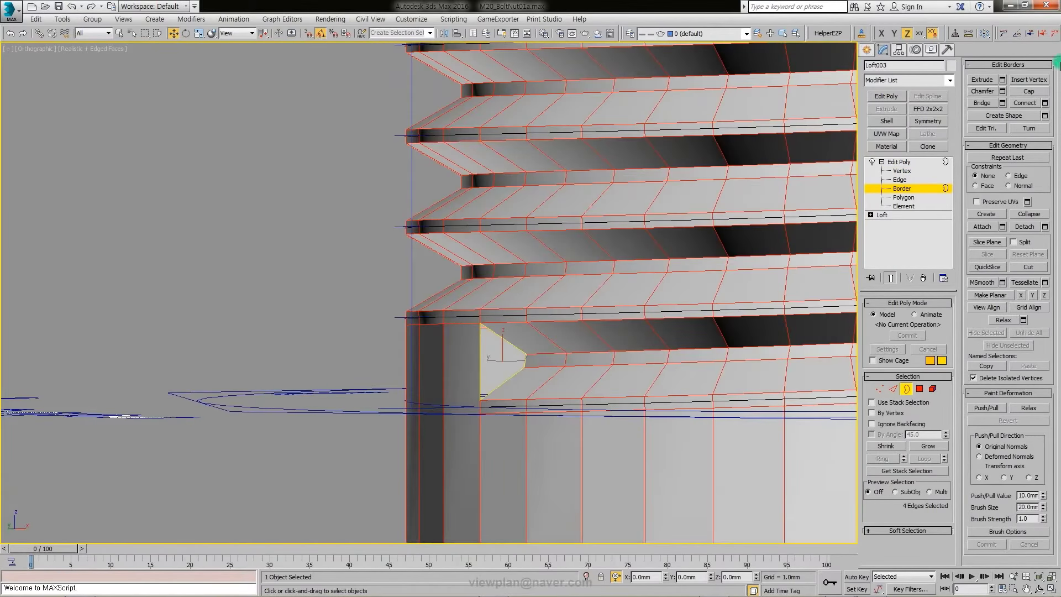
{"action": "left_click", "coordinate": [1031, 95]}
{"action": "scroll", "coordinate": [502, 332], "scroll_direction": "down", "scroll_amount": 5}
{"action": "middle_click_drag", "start_coordinate": [502, 332], "coordinate": [540, 208], "text": "alt"}
Step: Weld all vertices again and check the remaining thread-end hole
{"action": "key", "text": "1"}
{"action": "key", "text": "ctrl+a"}
{"action": "scroll", "coordinate": [470, 315], "scroll_direction": "up", "scroll_amount": 5}
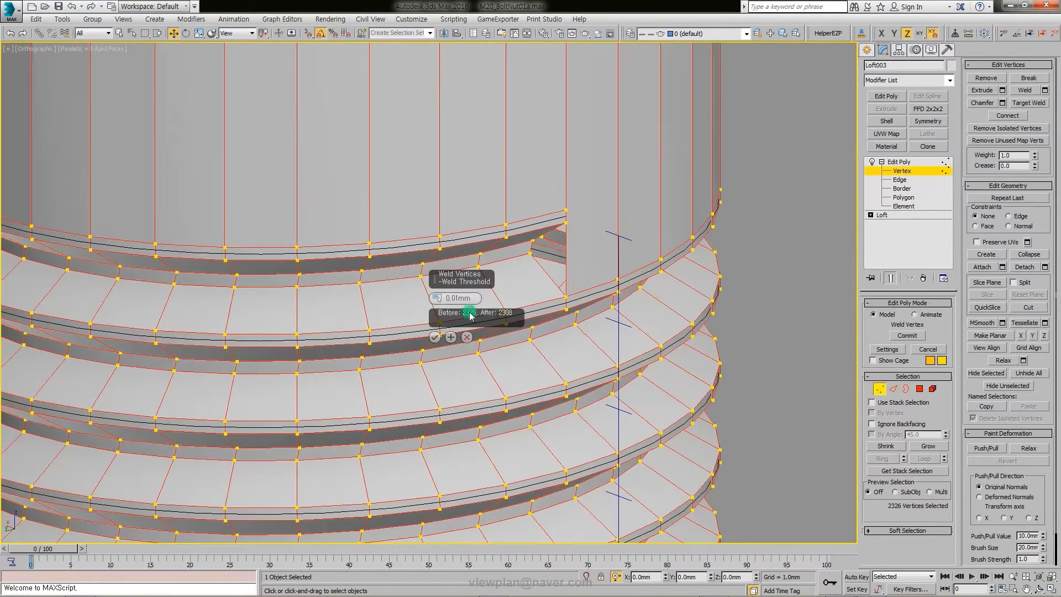
{"action": "left_click", "coordinate": [435, 337]}
{"action": "key", "text": "3"}
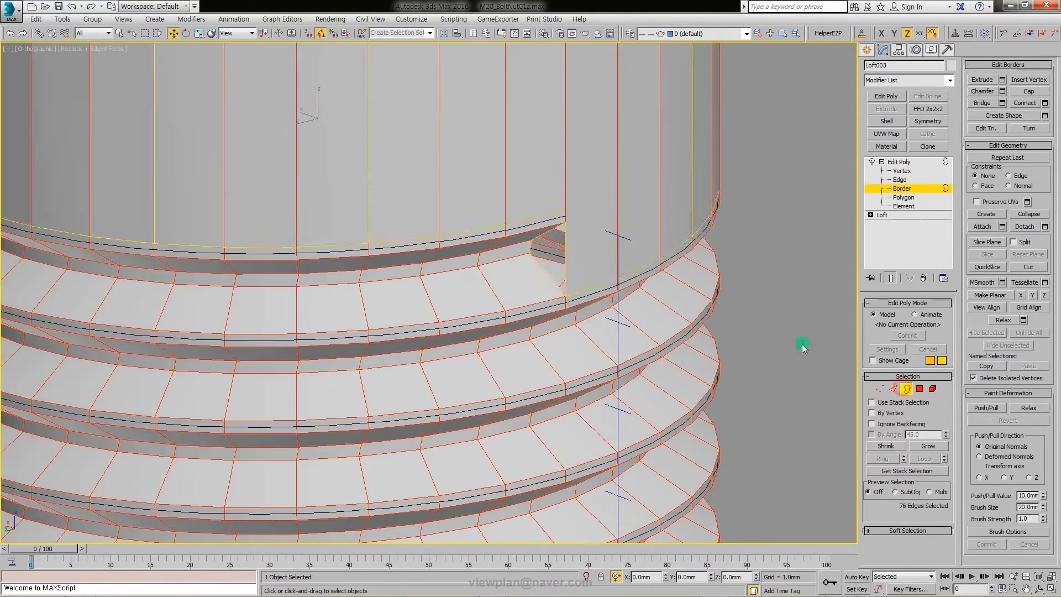
{"action": "left_click", "coordinate": [531, 244]}
{"action": "mouse_move", "coordinate": [530, 245]}
{"action": "middle_mouse_down", "text": "alt"}
{"action": "mouse_move", "coordinate": [635, 332]}
{"action": "mouse_move", "coordinate": [580, 311]}
{"action": "middle_mouse_up", "text": "alt"}
{"action": "left_click", "coordinate": [705, 271]}
{"action": "scroll", "coordinate": [706, 271], "scroll_direction": "down", "scroll_amount": 5}
{"action": "scroll", "coordinate": [517, 391], "scroll_direction": "up", "scroll_amount": 3}
{"action": "scroll", "coordinate": [516, 391], "scroll_direction": "down", "scroll_amount": 3}
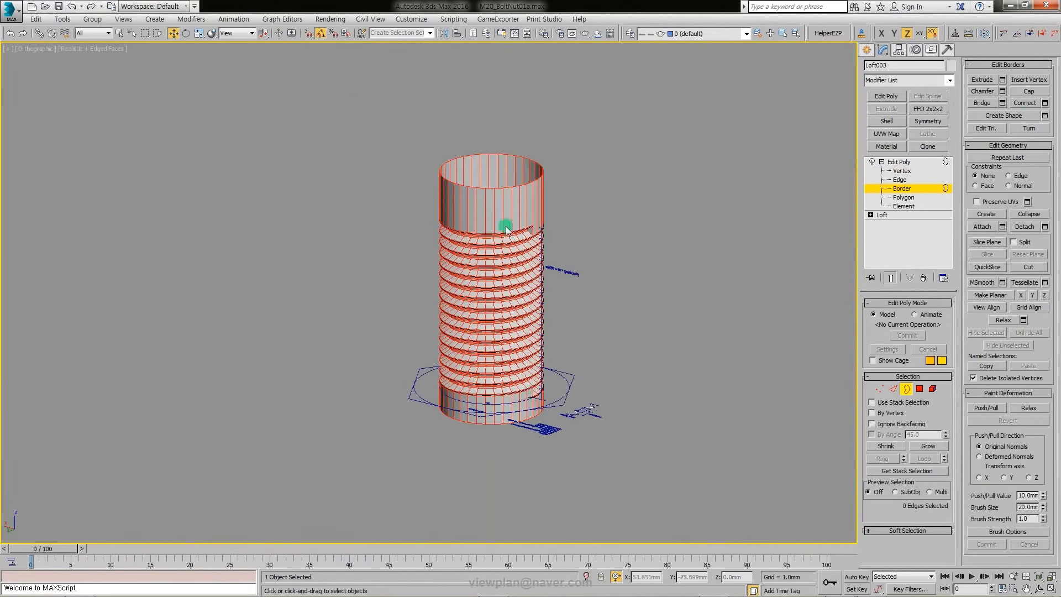
Step: Cap the open top end of the shaft and inset the new cap face
{"action": "left_click", "coordinate": [1035, 91]}
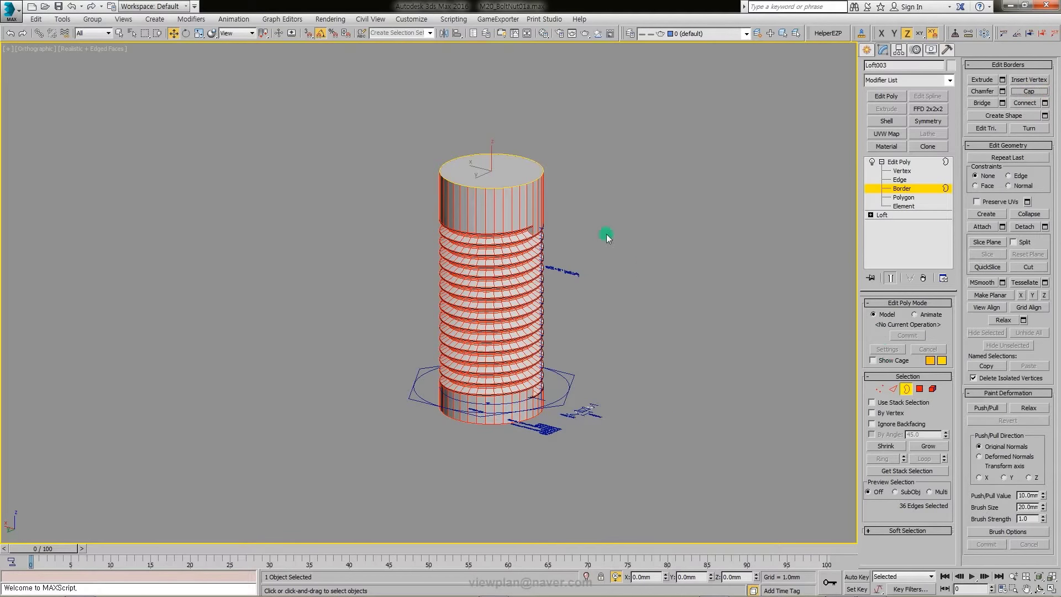
{"action": "key", "text": "4"}
{"action": "left_click", "coordinate": [513, 171]}
{"action": "left_click", "coordinate": [1045, 102]}
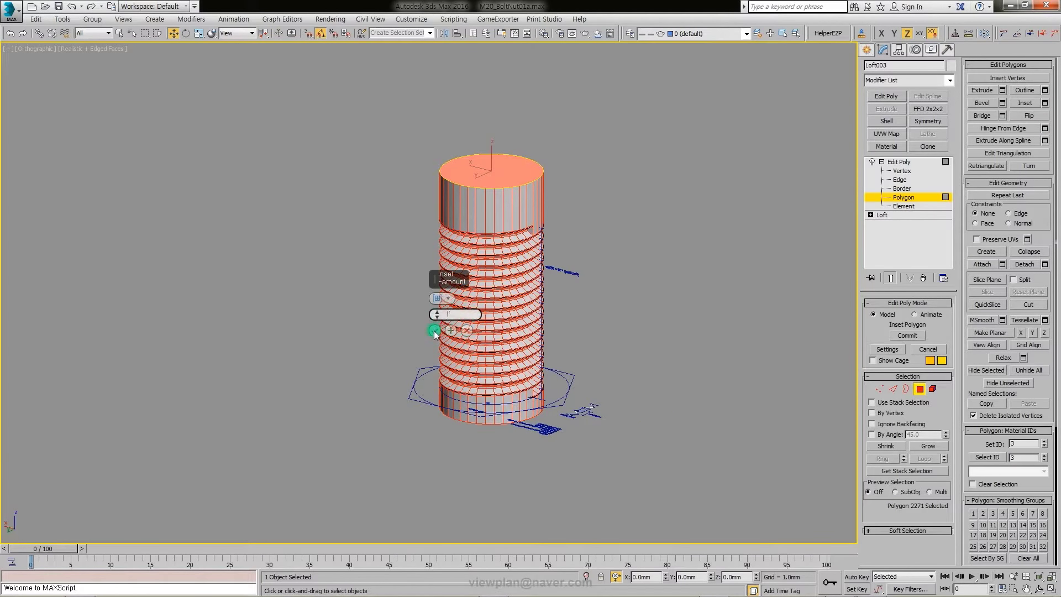
{"action": "key", "text": "p"}
{"action": "scroll", "coordinate": [493, 308], "scroll_direction": "up", "scroll_amount": 5}
{"action": "middle_click_drag", "start_coordinate": [493, 308], "coordinate": [486, 367], "text": "alt"}
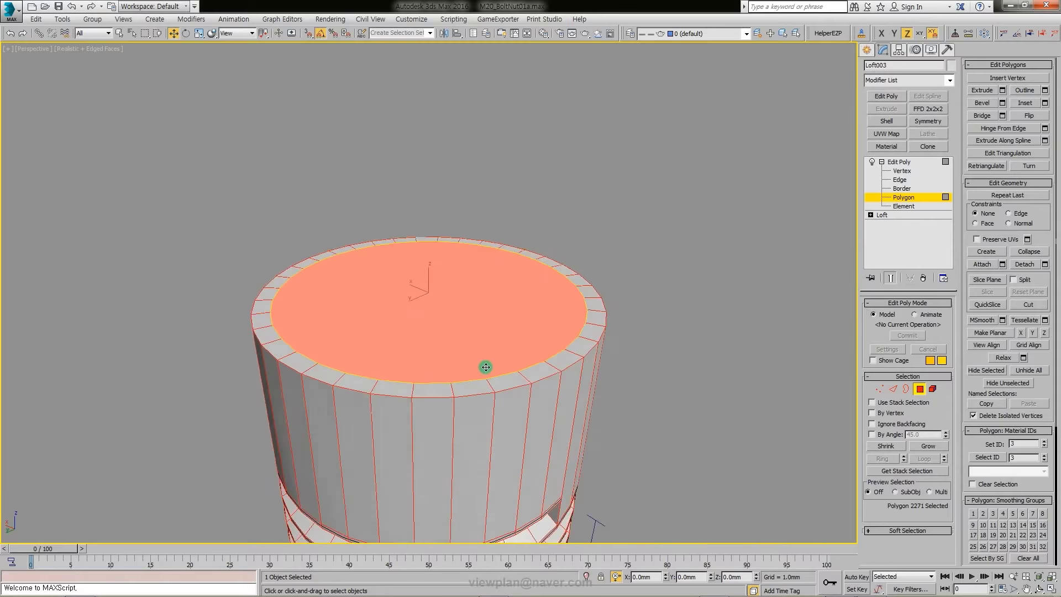
{"action": "left_click", "coordinate": [1021, 264]}
{"action": "scroll", "coordinate": [540, 339], "scroll_direction": "down", "scroll_amount": 3}
Step: Cap the open bottom end of the shaft and inset that cap face
{"action": "middle_click_drag", "start_coordinate": [540, 339], "coordinate": [602, 402], "text": "alt"}
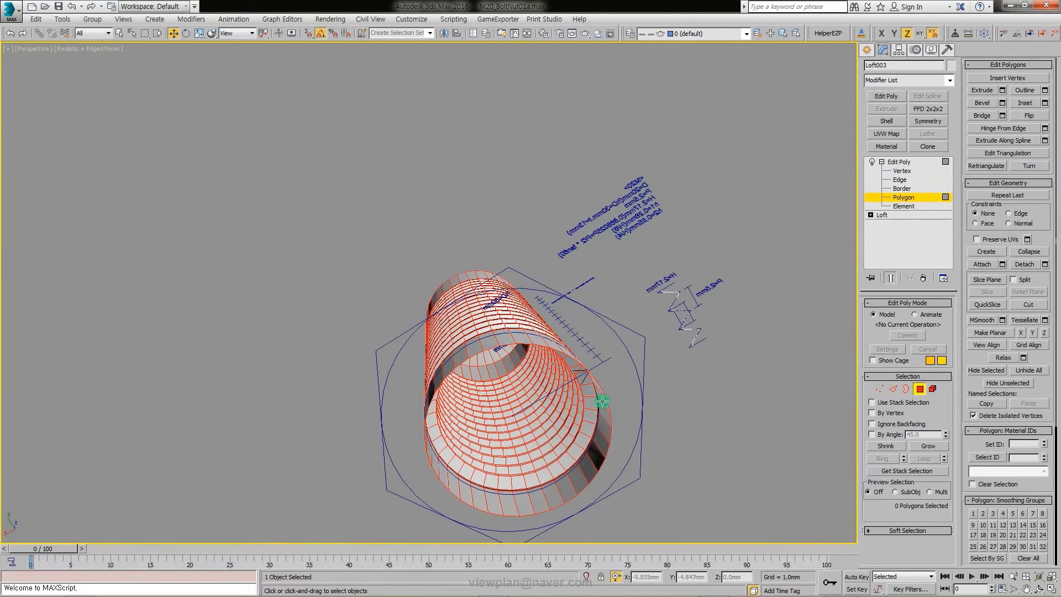
{"action": "key", "text": "3"}
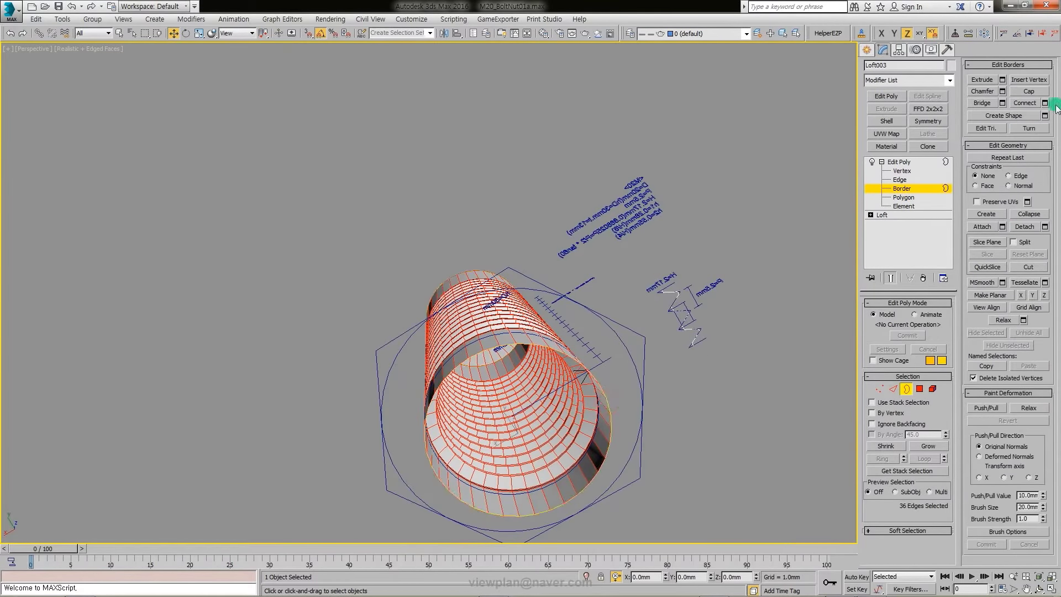
{"action": "left_click", "coordinate": [1029, 91]}
{"action": "left_click", "coordinate": [920, 389]}
{"action": "left_click", "coordinate": [556, 374]}
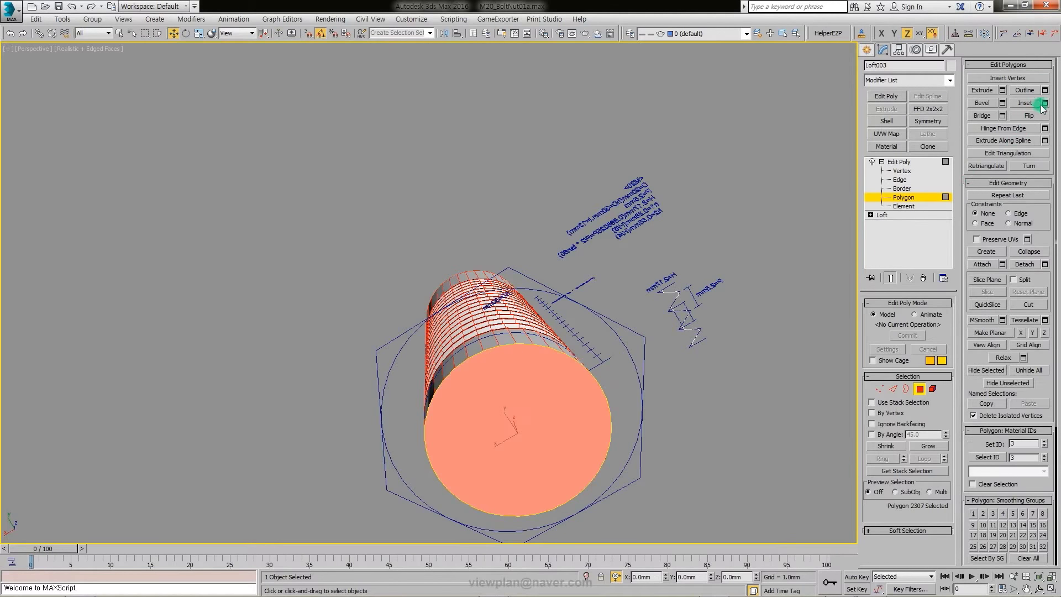
{"action": "left_click", "coordinate": [1045, 103]}
{"action": "left_click", "coordinate": [436, 316]}
{"action": "mouse_move", "coordinate": [664, 338]}
{"action": "middle_mouse_down", "text": "alt"}
{"action": "mouse_move", "coordinate": [655, 366]}
{"action": "mouse_move", "coordinate": [669, 349]}
{"action": "mouse_move", "coordinate": [652, 354]}
{"action": "middle_mouse_up", "text": "alt"}
Step: Return to object level and maximize the Left viewport
{"action": "key", "text": "4"}
{"action": "left_click", "coordinate": [652, 353]}
{"action": "key", "text": "alt+w"}
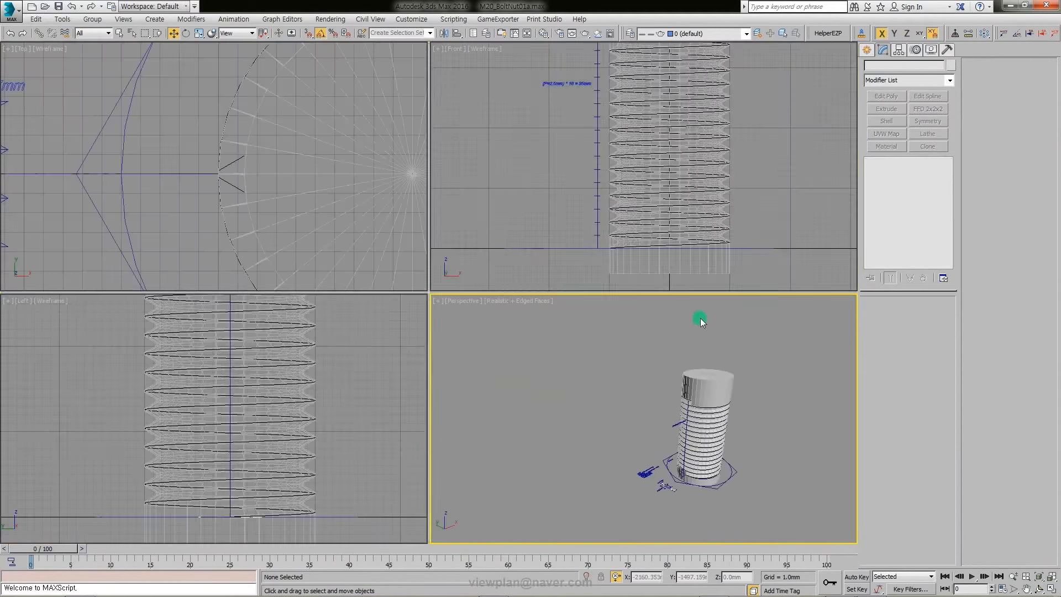
{"action": "left_click", "coordinate": [384, 412]}
{"action": "key", "text": "alt+w"}
{"action": "scroll", "coordinate": [647, 437], "scroll_direction": "up", "scroll_amount": 5}
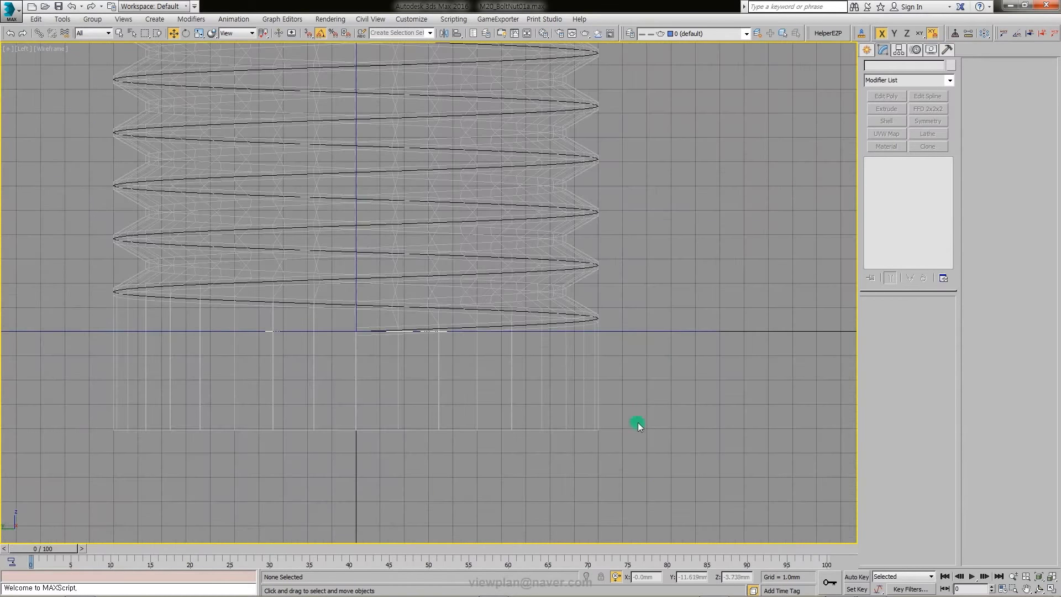
Step: Draw a rectangle spline beside the base of the threaded shaft
{"action": "left_click", "coordinate": [867, 50]}
{"action": "left_click", "coordinate": [884, 67]}
{"action": "left_click", "coordinate": [930, 129]}
{"action": "scroll", "coordinate": [581, 270], "scroll_direction": "down", "scroll_amount": 2}
{"action": "scroll", "coordinate": [581, 270], "scroll_direction": "down", "scroll_amount": 2}
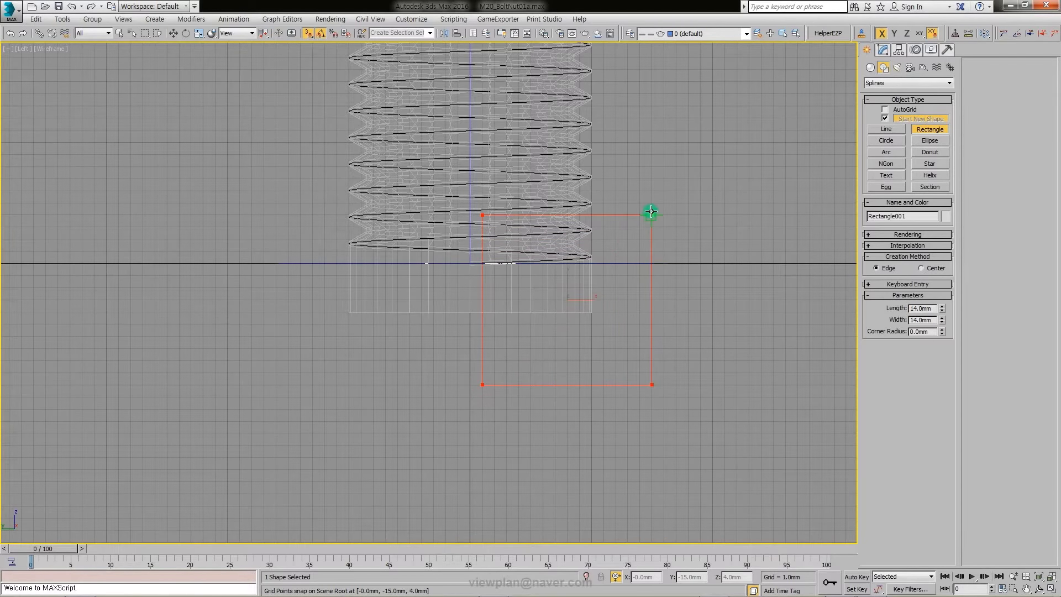
{"action": "middle_click_drag", "start_coordinate": [620, 291], "coordinate": [635, 310]}
Step: Convert Rectangle001 to an Editable Spline and make its corner vertex sharp to form a triangle
{"action": "left_click", "coordinate": [883, 50]}
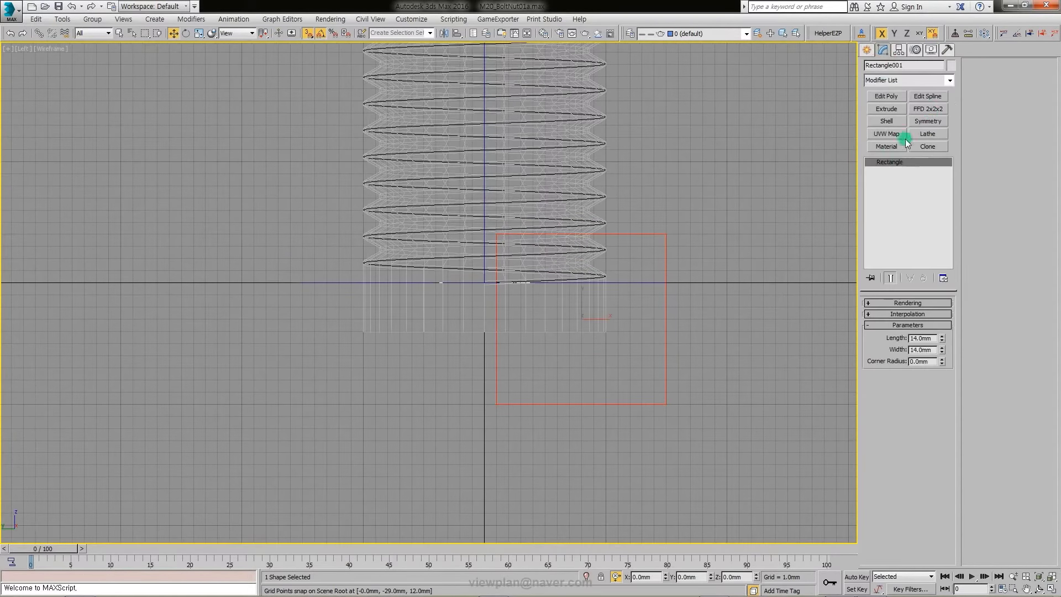
{"action": "right_click", "coordinate": [890, 162]}
{"action": "left_click", "coordinate": [937, 239]}
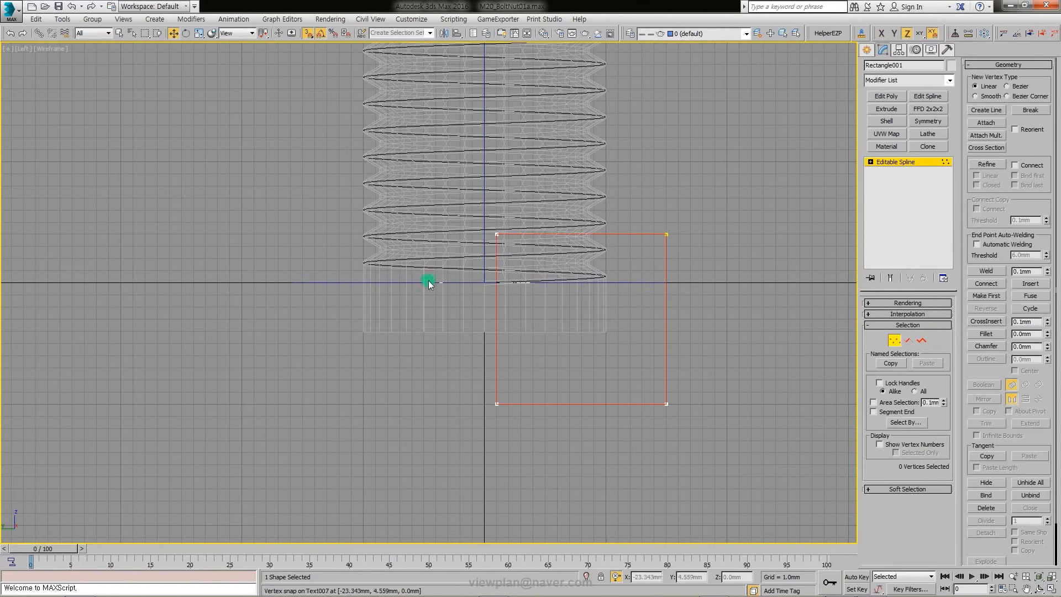
{"action": "right_click", "coordinate": [663, 402]}
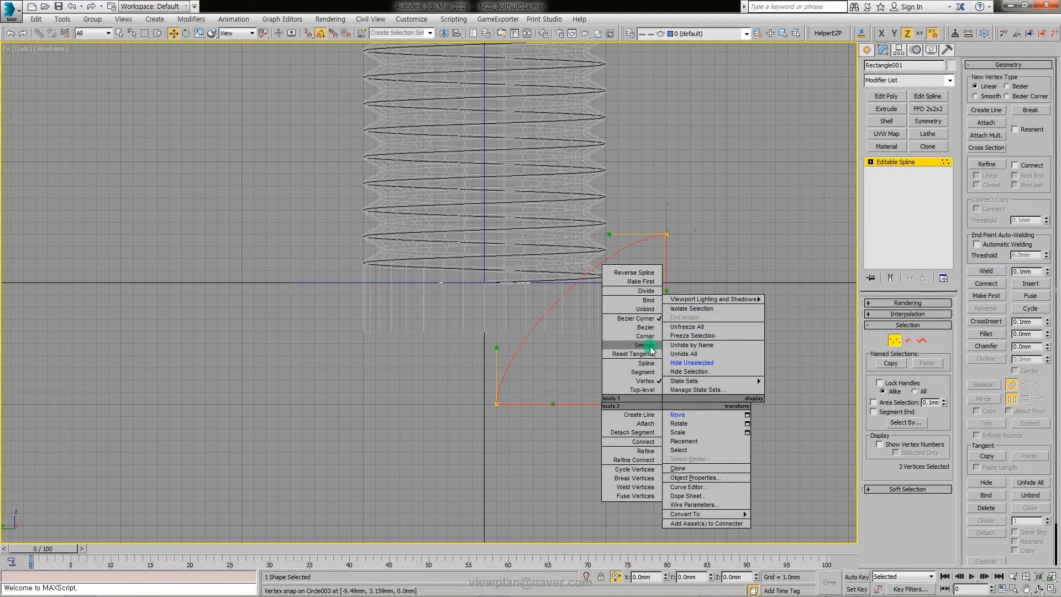
{"action": "left_click", "coordinate": [645, 336]}
{"action": "scroll", "coordinate": [693, 343], "scroll_direction": "up", "scroll_amount": 3}
{"action": "key", "text": "1"}
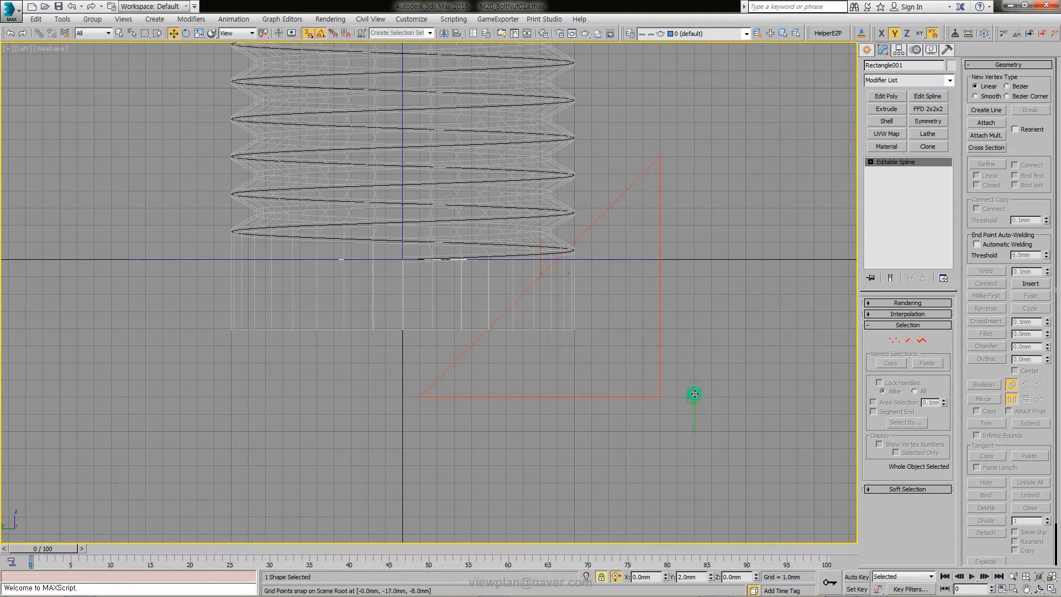
Step: Zoom in to check the triangle profile, then restore the four-viewport layout
{"action": "scroll", "coordinate": [561, 375], "scroll_direction": "up", "scroll_amount": 1}
{"action": "scroll", "coordinate": [581, 323], "scroll_direction": "up", "scroll_amount": 2}
{"action": "scroll", "coordinate": [594, 303], "scroll_direction": "up", "scroll_amount": 3}
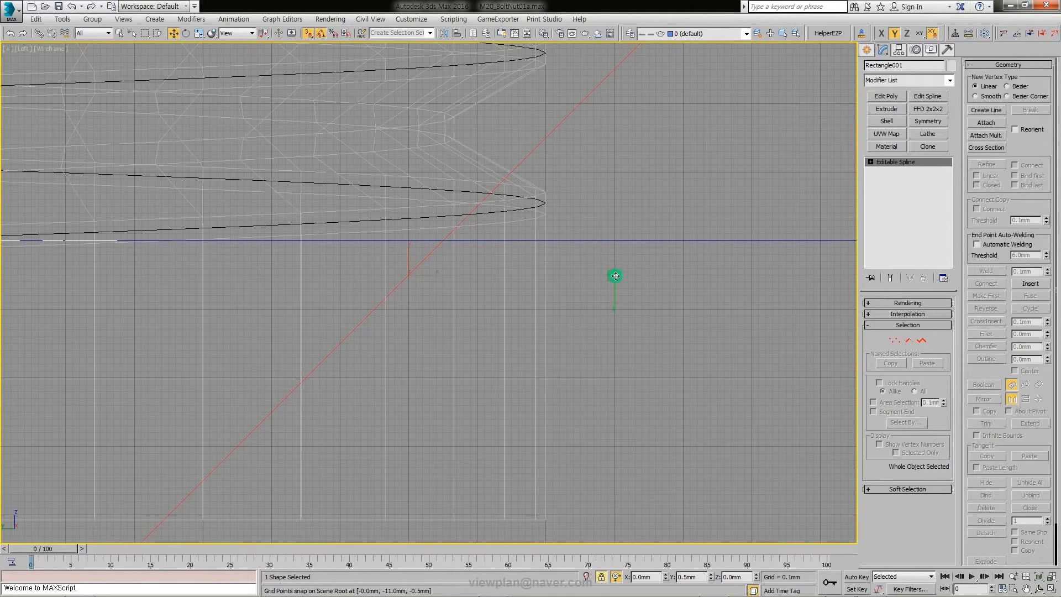
{"action": "scroll", "coordinate": [612, 304], "scroll_direction": "down", "scroll_amount": 8}
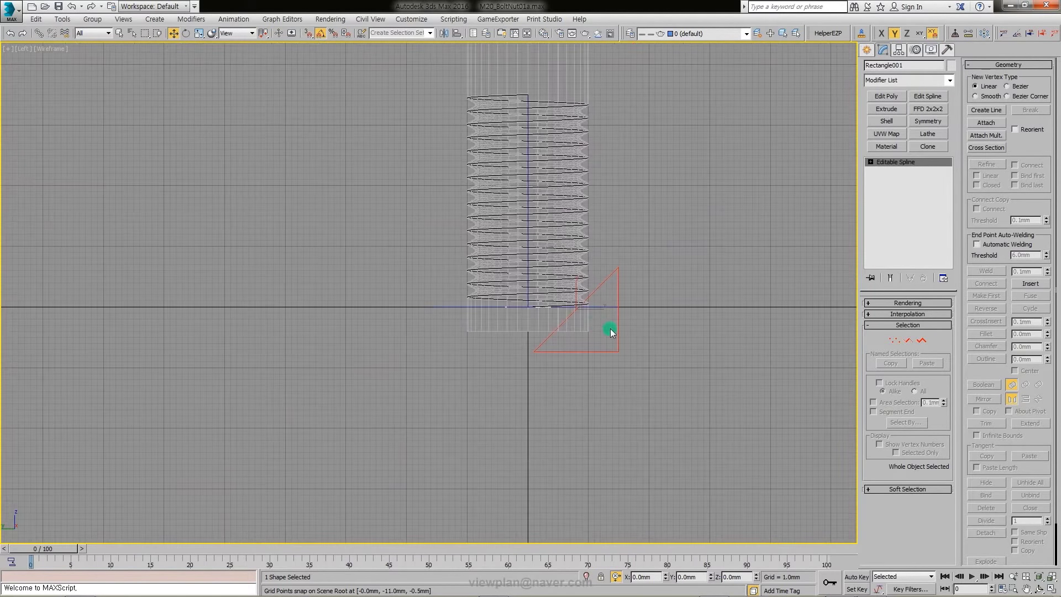
{"action": "key", "text": "alt+w"}
{"action": "right_click", "coordinate": [277, 232]}
Step: Align Rectangle001's pivot to Loft003 in the maximized Perspective view
{"action": "right_click", "coordinate": [682, 462]}
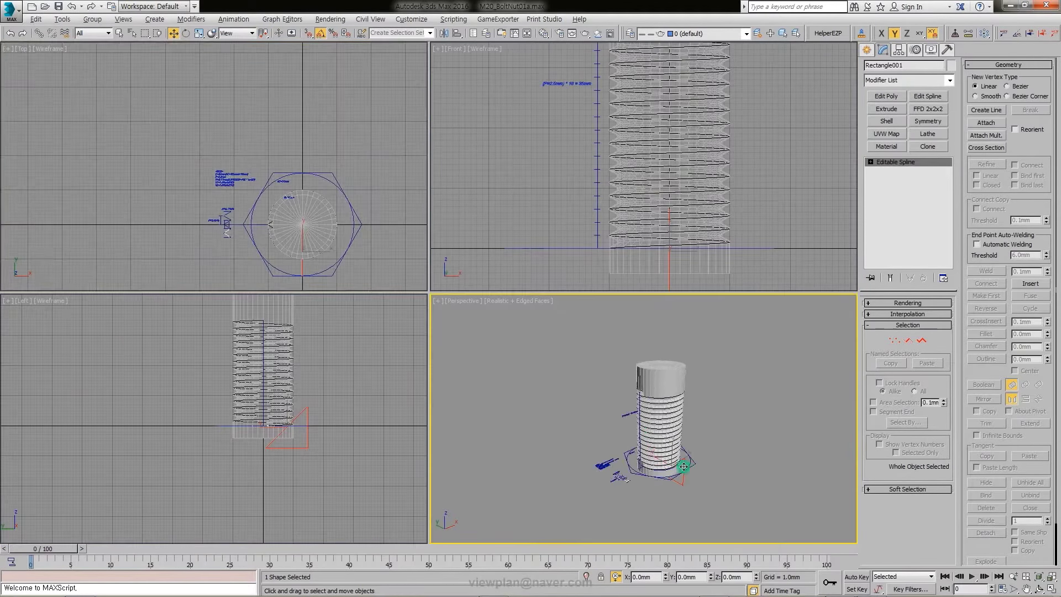
{"action": "key", "text": "alt+w"}
{"action": "left_click", "coordinate": [899, 50]}
{"action": "left_click", "coordinate": [909, 120]}
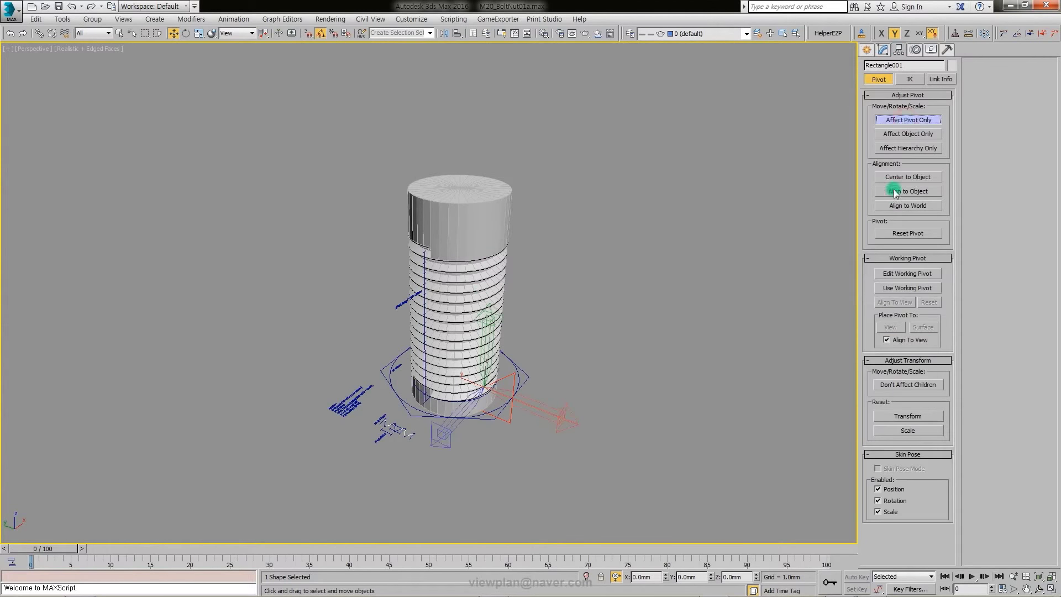
{"action": "left_click", "coordinate": [476, 207]}
{"action": "left_click", "coordinate": [733, 312]}
{"action": "left_click", "coordinate": [719, 422]}
Step: Apply a Lathe modifier to revolve the triangle profile into a ring
{"action": "left_click", "coordinate": [883, 50]}
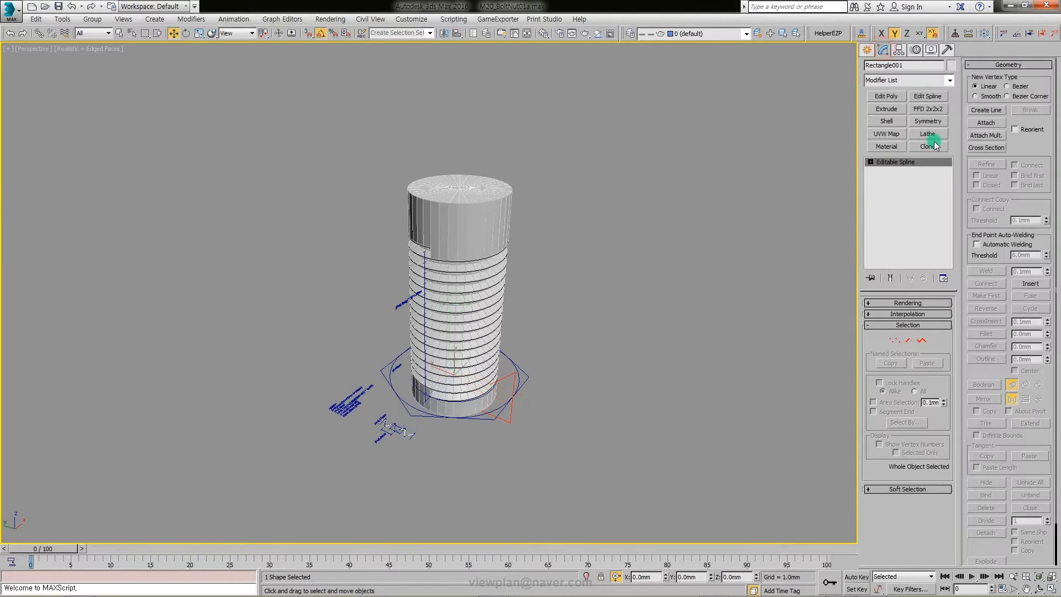
{"action": "left_click", "coordinate": [934, 135]}
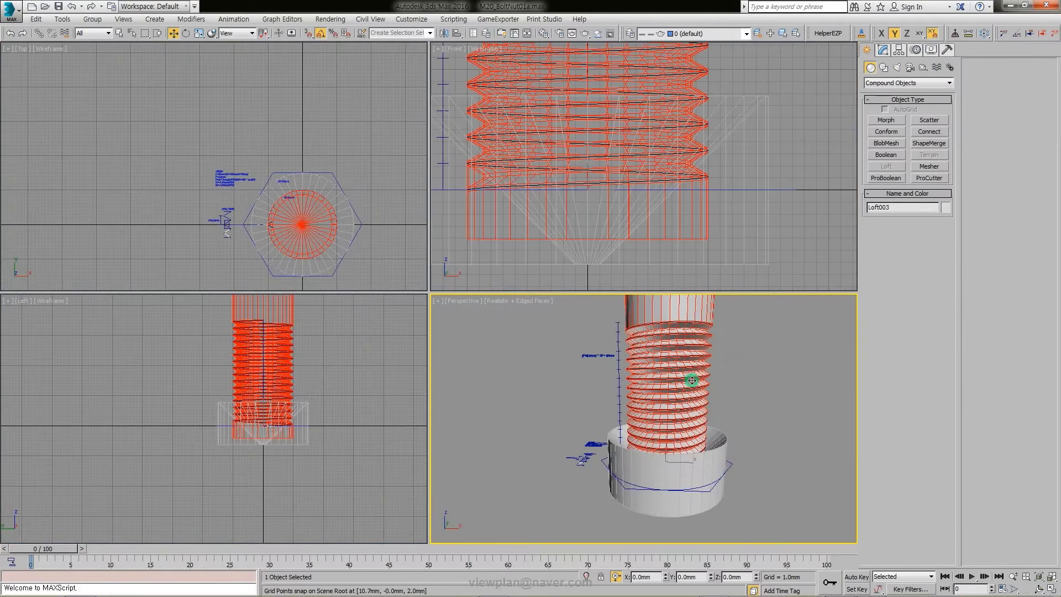
{"action": "key", "text": "alt+w"}
{"action": "middle_click_drag", "start_coordinate": [612, 362], "coordinate": [871, 82], "text": "alt"}
Step: Boolean-subtract the lathed Rectangle001 ring from Loft003
{"action": "left_click", "coordinate": [886, 155]}
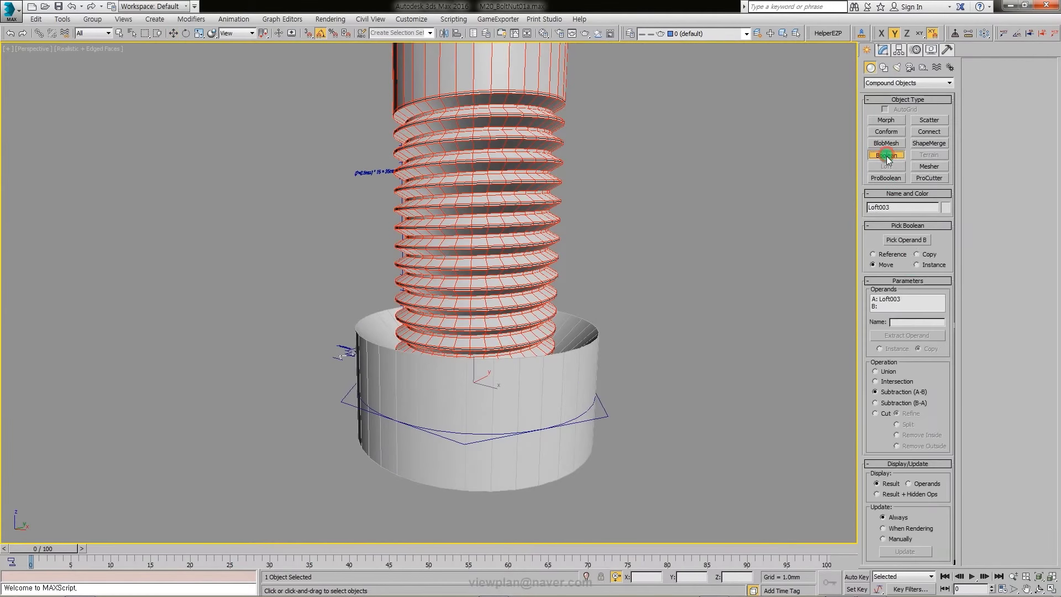
{"action": "left_click", "coordinate": [911, 247]}
{"action": "left_click", "coordinate": [578, 356]}
{"action": "mouse_move", "coordinate": [578, 355]}
{"action": "middle_mouse_down", "text": "alt"}
{"action": "mouse_move", "coordinate": [423, 272]}
{"action": "mouse_move", "coordinate": [540, 355]}
{"action": "mouse_move", "coordinate": [463, 387]}
{"action": "middle_mouse_up", "text": "alt"}
Step: Add an Edit Poly modifier to Loft003 in Vertex mode and select a stray thread-gap vertex
{"action": "key", "text": "w"}
{"action": "key", "text": "1"}
{"action": "scroll", "coordinate": [464, 387], "scroll_direction": "up", "scroll_amount": 6}
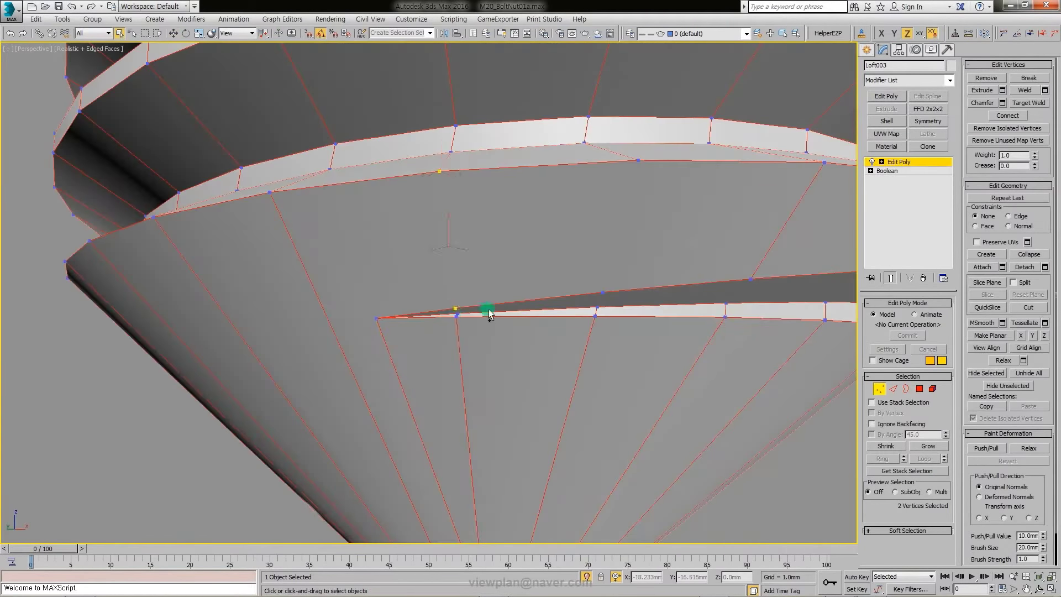
{"action": "middle_click_drag", "start_coordinate": [489, 313], "coordinate": [322, 421], "text": "alt"}
{"action": "mouse_move", "coordinate": [430, 376]}
{"action": "middle_mouse_down", "text": "alt"}
{"action": "mouse_move", "coordinate": [630, 367]}
{"action": "mouse_move", "coordinate": [687, 384]}
{"action": "middle_mouse_up", "text": "alt"}
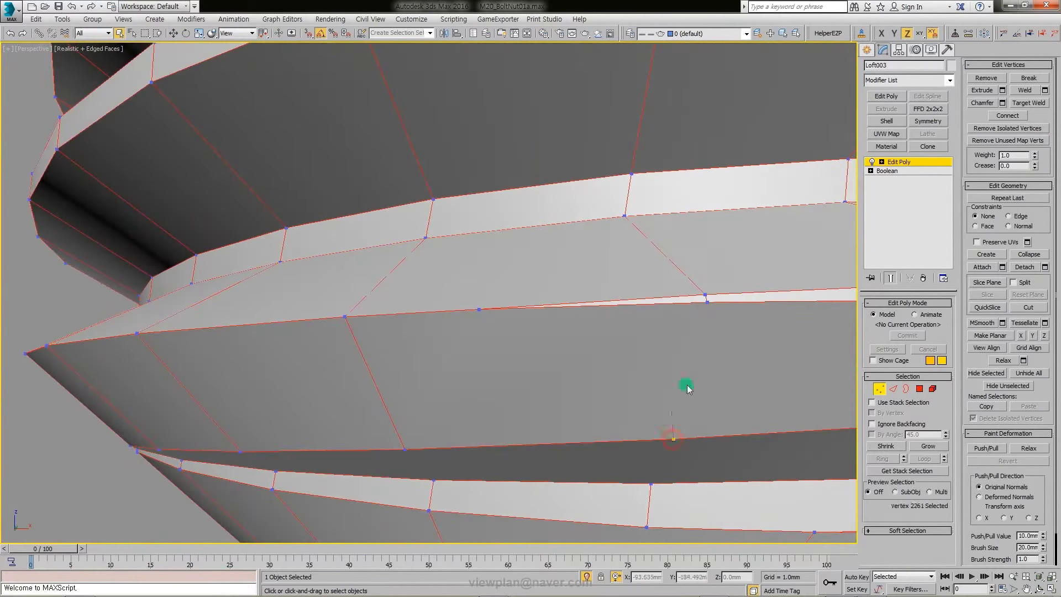
{"action": "scroll", "coordinate": [689, 363], "scroll_direction": "down", "scroll_amount": 5}
{"action": "scroll", "coordinate": [405, 361], "scroll_direction": "up", "scroll_amount": 8}
{"action": "left_click", "coordinate": [406, 361]}
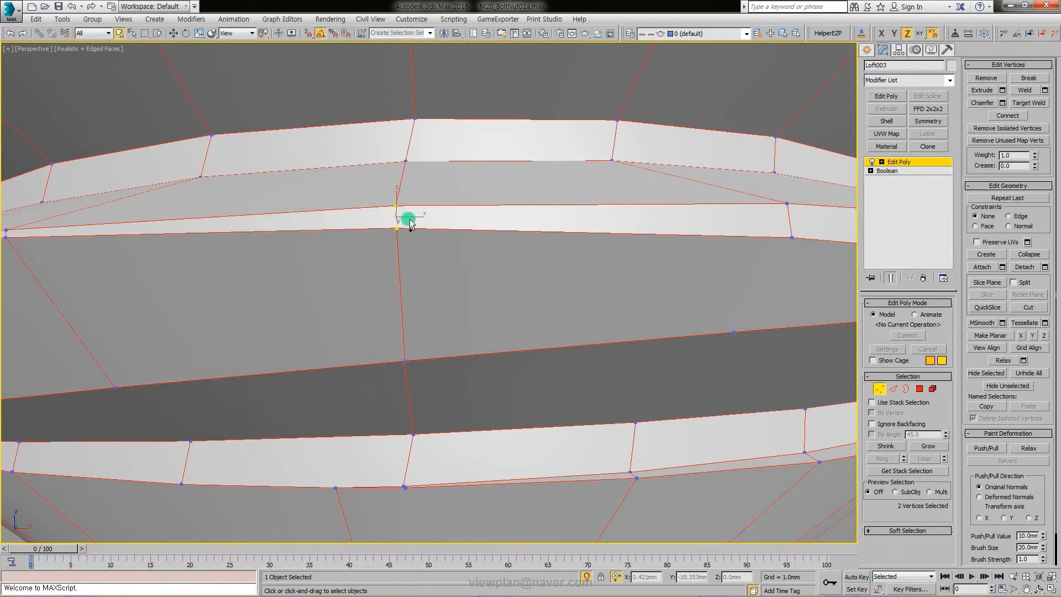
Step: Add a second stray vertex at the thread edge to the selection
{"action": "scroll", "coordinate": [410, 224], "scroll_direction": "down", "scroll_amount": 6}
{"action": "middle_click_drag", "start_coordinate": [343, 278], "coordinate": [474, 323], "text": "alt"}
{"action": "scroll", "coordinate": [481, 336], "scroll_direction": "up", "scroll_amount": 5}
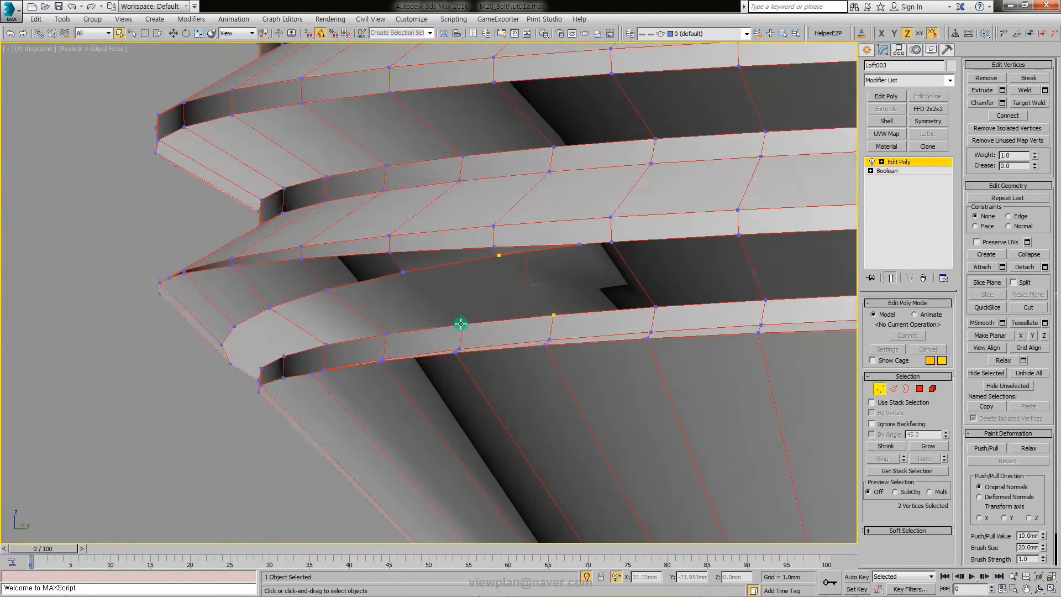
{"action": "scroll", "coordinate": [541, 298], "scroll_direction": "up", "scroll_amount": 4}
{"action": "scroll", "coordinate": [429, 201], "scroll_direction": "up", "scroll_amount": 3}
{"action": "middle_click_drag", "start_coordinate": [429, 201], "coordinate": [936, 143], "text": "alt"}
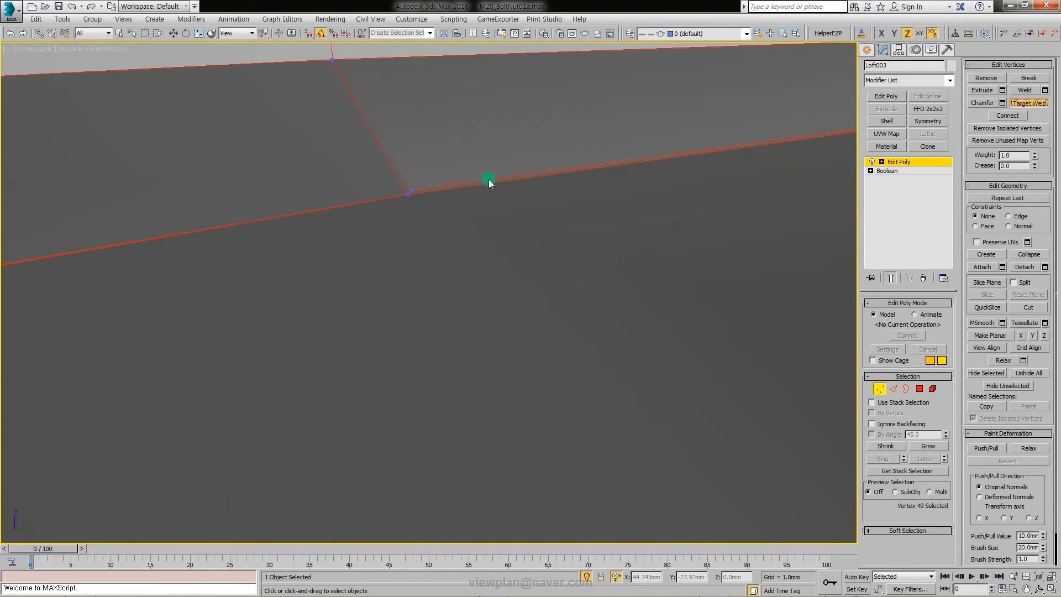
{"action": "mouse_move", "coordinate": [489, 183]}
{"action": "middle_mouse_down", "text": "alt"}
{"action": "mouse_move", "coordinate": [498, 220]}
{"action": "mouse_move", "coordinate": [314, 280]}
{"action": "middle_mouse_up", "text": "alt"}
{"action": "scroll", "coordinate": [446, 303], "scroll_direction": "down", "scroll_amount": 5}
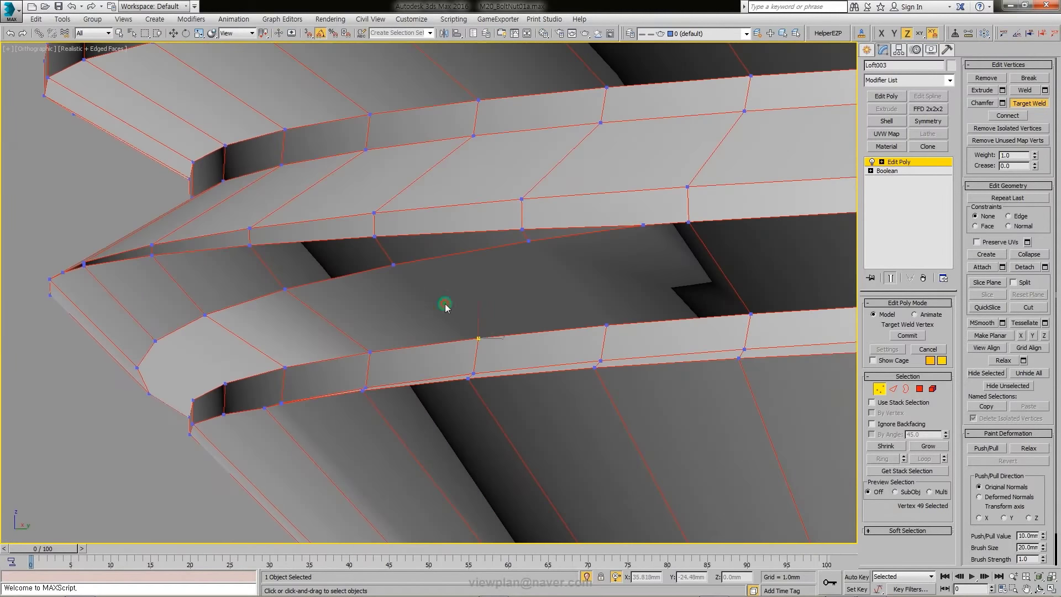
{"action": "left_click", "coordinate": [391, 267], "text": "ctrl"}
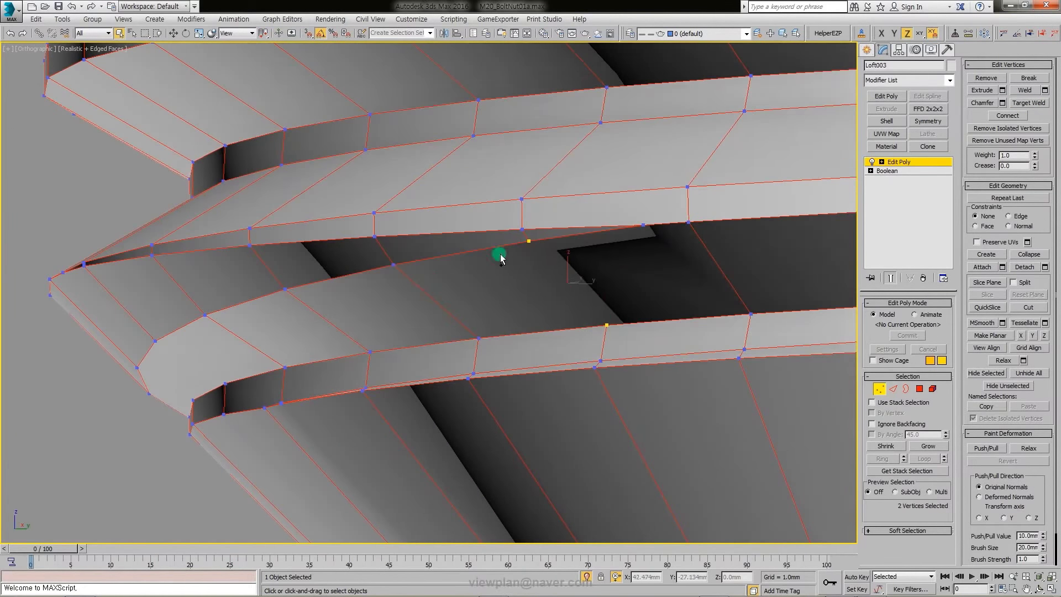
Step: Select the pair of vertices on opposite sides of a thread gap near the tip
{"action": "scroll", "coordinate": [498, 256], "scroll_direction": "down", "scroll_amount": 3}
{"action": "middle_click_drag", "start_coordinate": [498, 256], "coordinate": [530, 291]}
{"action": "scroll", "coordinate": [530, 291], "scroll_direction": "down", "scroll_amount": 5}
{"action": "middle_click_drag", "start_coordinate": [720, 289], "coordinate": [677, 289]}
{"action": "scroll", "coordinate": [678, 289], "scroll_direction": "up", "scroll_amount": 3}
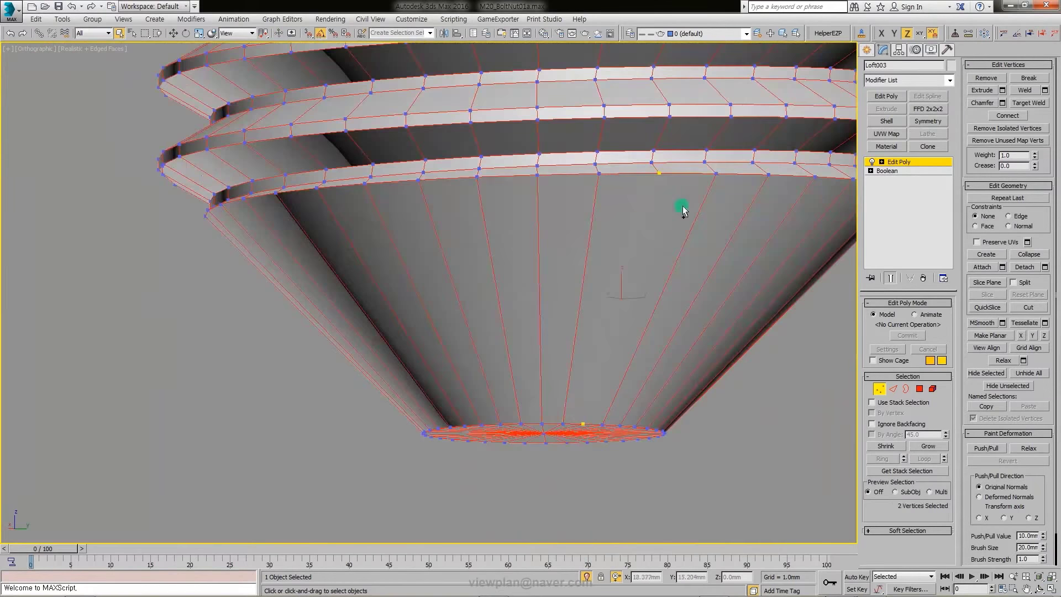
{"action": "scroll", "coordinate": [682, 209], "scroll_direction": "up", "scroll_amount": 2}
{"action": "scroll", "coordinate": [620, 232], "scroll_direction": "down", "scroll_amount": 2}
{"action": "middle_click_drag", "start_coordinate": [685, 225], "coordinate": [538, 177]}
{"action": "scroll", "coordinate": [538, 177], "scroll_direction": "up", "scroll_amount": 5}
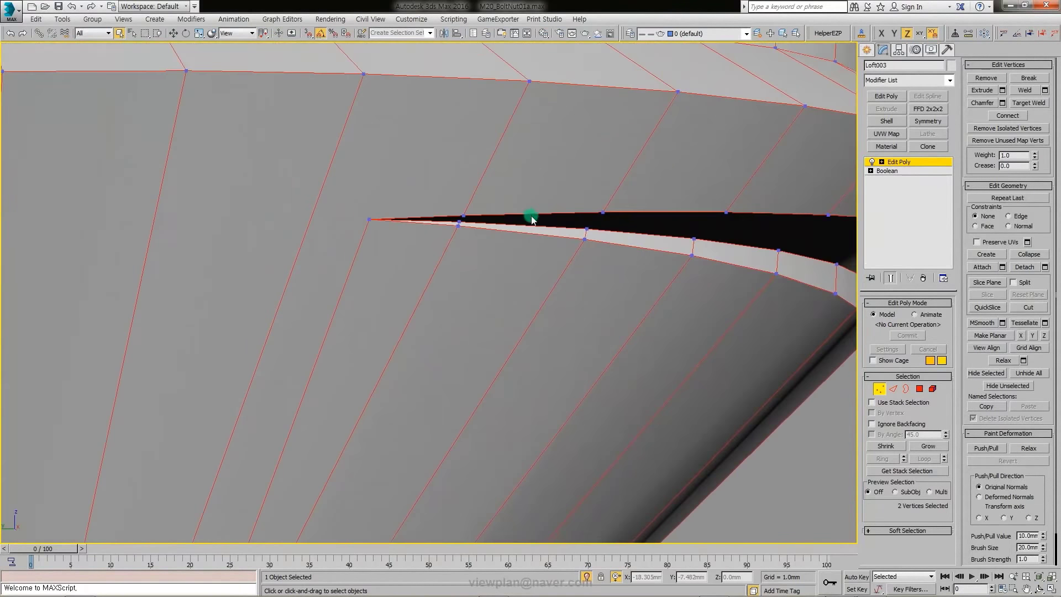
{"action": "scroll", "coordinate": [531, 215], "scroll_direction": "up", "scroll_amount": 2}
{"action": "scroll", "coordinate": [472, 269], "scroll_direction": "up", "scroll_amount": 2}
{"action": "mouse_move", "coordinate": [464, 271]}
{"action": "middle_mouse_down", "text": "alt"}
{"action": "mouse_move", "coordinate": [552, 280]}
{"action": "mouse_move", "coordinate": [289, 170]}
{"action": "middle_mouse_up", "text": "alt"}
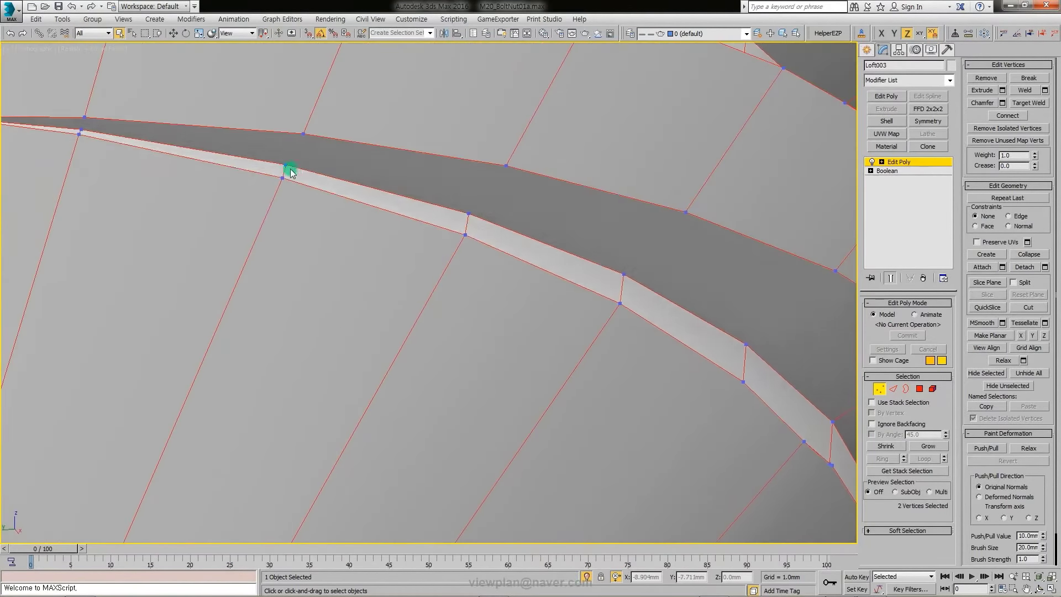
{"action": "left_click", "coordinate": [469, 214]}
{"action": "left_click", "coordinate": [507, 166], "text": "ctrl"}
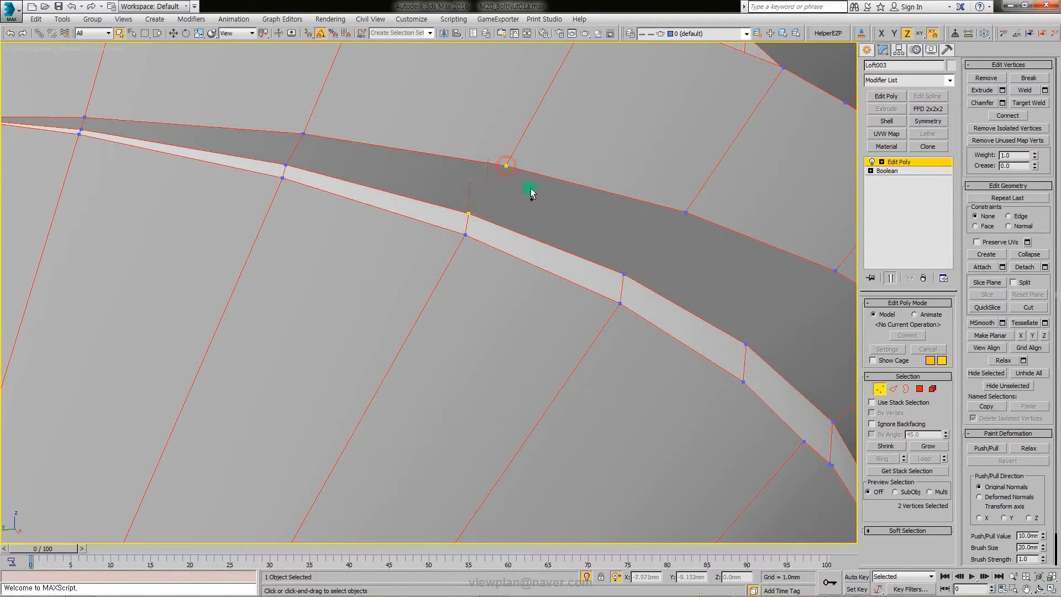
Step: Start a Target Weld on the gap vertices, then cancel it
{"action": "middle_click_drag", "start_coordinate": [685, 213], "coordinate": [476, 316], "text": "alt"}
{"action": "middle_click_drag", "start_coordinate": [605, 327], "coordinate": [545, 326], "text": "alt"}
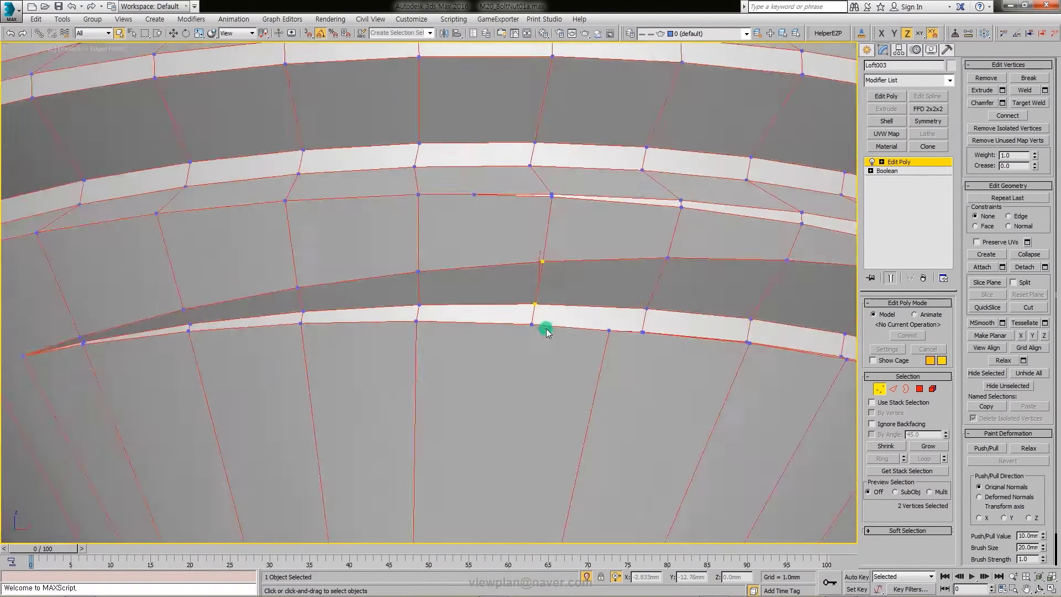
{"action": "left_click", "coordinate": [1029, 103]}
{"action": "scroll", "coordinate": [561, 206], "scroll_direction": "up", "scroll_amount": 2}
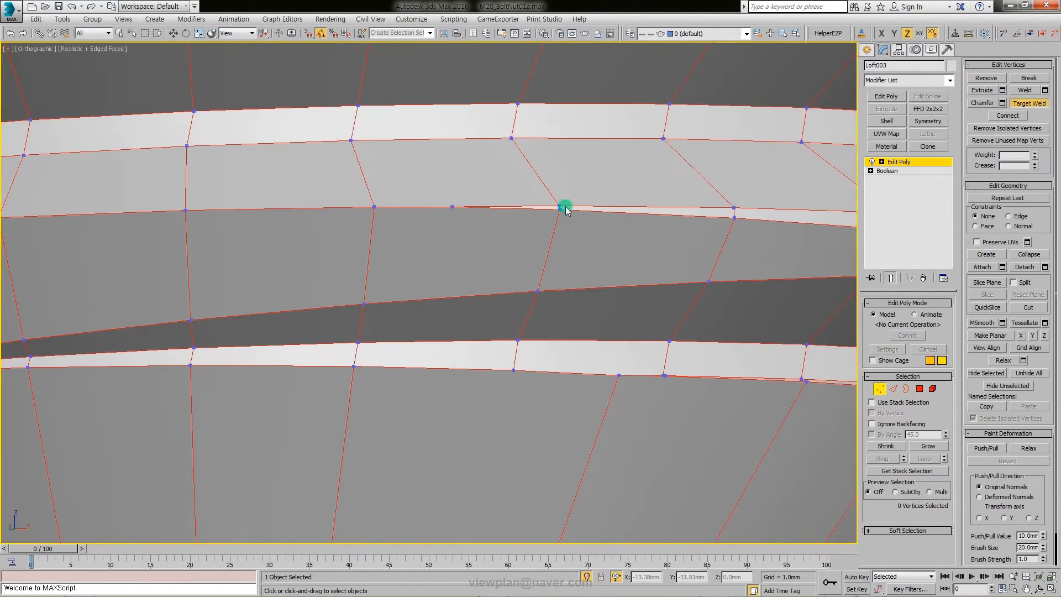
{"action": "scroll", "coordinate": [549, 228], "scroll_direction": "down", "scroll_amount": 5}
{"action": "mouse_move", "coordinate": [505, 260]}
{"action": "middle_mouse_down", "text": "alt"}
{"action": "mouse_move", "coordinate": [669, 225]}
{"action": "mouse_move", "coordinate": [493, 227]}
{"action": "middle_mouse_up", "text": "alt"}
{"action": "scroll", "coordinate": [492, 228], "scroll_direction": "up", "scroll_amount": 5}
{"action": "right_click", "coordinate": [546, 284]}
Step: Retry Target Weld from a picked vertex, then cancel it and view the cone's narrow end
{"action": "middle_click_drag", "start_coordinate": [546, 284], "coordinate": [465, 330], "text": "alt"}
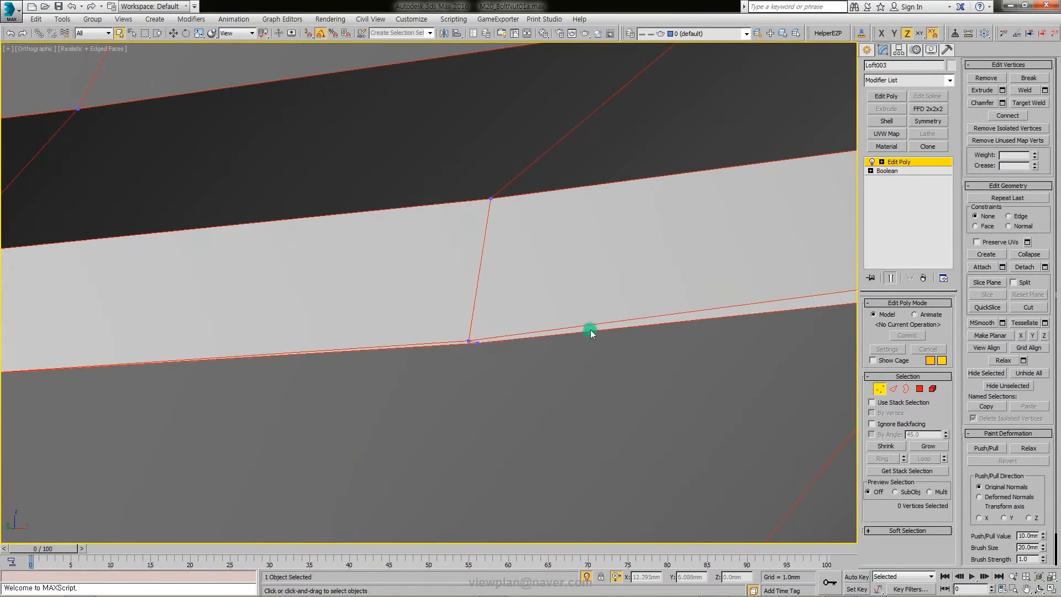
{"action": "key", "text": "semicolon"}
{"action": "left_click", "coordinate": [477, 343]}
{"action": "scroll", "coordinate": [498, 363], "scroll_direction": "down", "scroll_amount": 3}
{"action": "middle_click_drag", "start_coordinate": [498, 363], "coordinate": [424, 230], "text": "alt"}
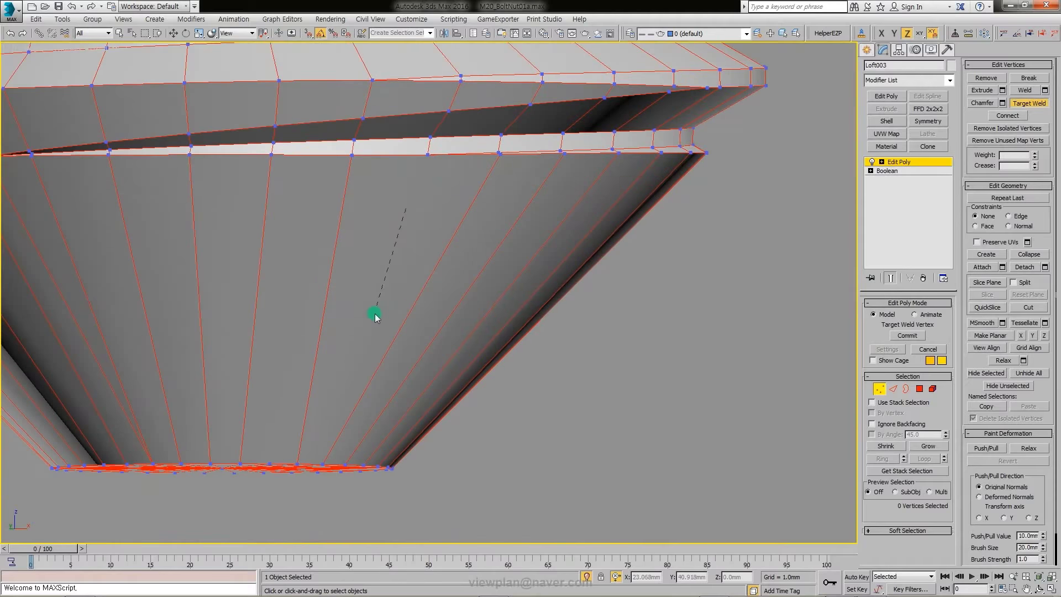
{"action": "right_click", "coordinate": [375, 316]}
{"action": "mouse_move", "coordinate": [375, 316]}
{"action": "middle_mouse_down", "text": "alt"}
{"action": "mouse_move", "coordinate": [343, 431]}
{"action": "mouse_move", "coordinate": [336, 389]}
{"action": "mouse_move", "coordinate": [331, 469]}
{"action": "middle_mouse_up", "text": "alt"}
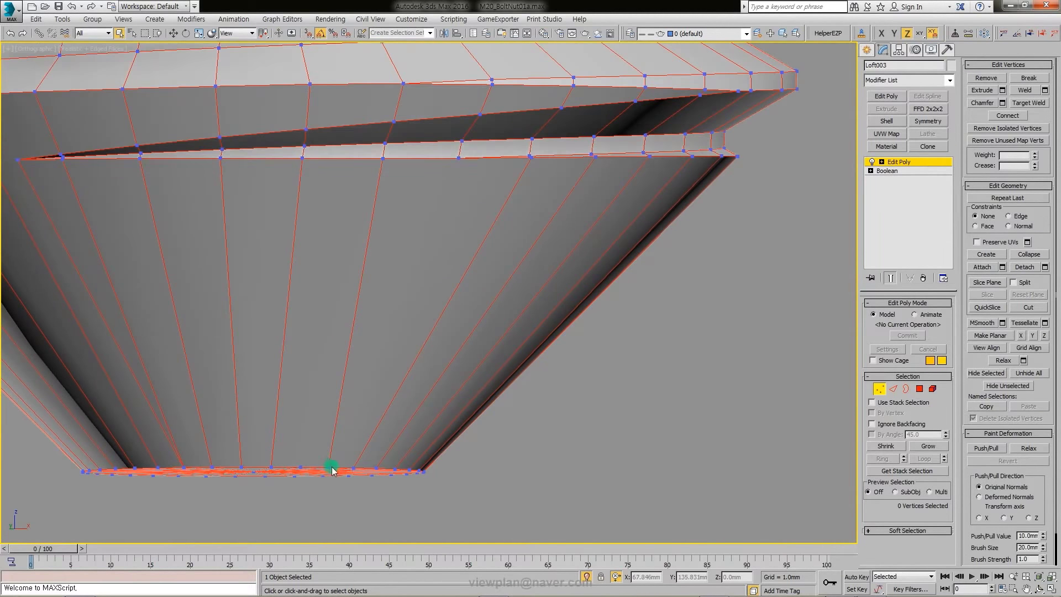
Step: Slice the shaft with the Slice Plane and delete the lower cone polygons
{"action": "left_click", "coordinate": [987, 279]}
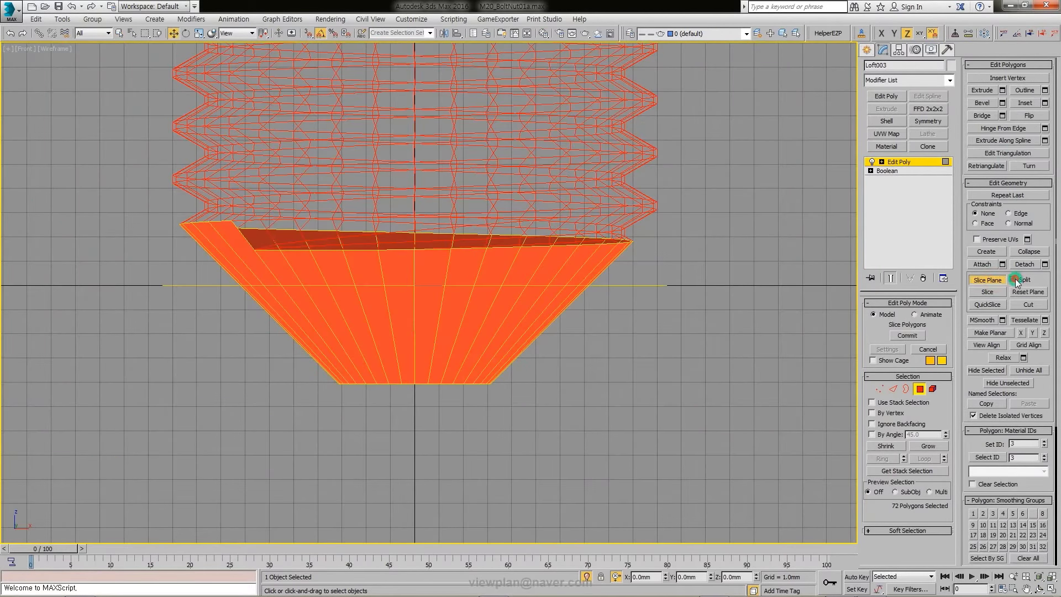
{"action": "key", "text": "alt+w"}
{"action": "right_click", "coordinate": [671, 410]}
{"action": "key", "text": "alt+w"}
{"action": "mouse_move", "coordinate": [524, 272]}
{"action": "middle_mouse_down", "text": "alt"}
{"action": "mouse_move", "coordinate": [517, 287]}
{"action": "mouse_move", "coordinate": [486, 243]}
{"action": "middle_mouse_up", "text": "alt"}
{"action": "left_click", "coordinate": [933, 389]}
{"action": "left_click", "coordinate": [452, 284]}
{"action": "key", "text": "Delete"}
Step: Cap the open bottom border, inset the cap polygon, and collapse it
{"action": "key", "text": "3"}
{"action": "left_click", "coordinate": [517, 173]}
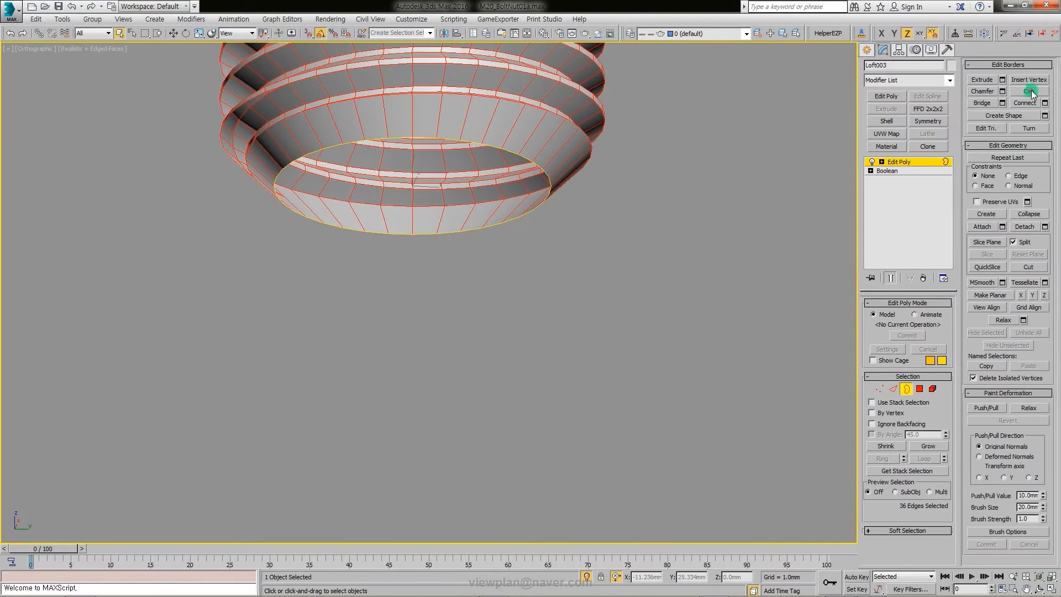
{"action": "left_click", "coordinate": [1031, 91]}
{"action": "key", "text": "4"}
{"action": "left_click", "coordinate": [1046, 103]}
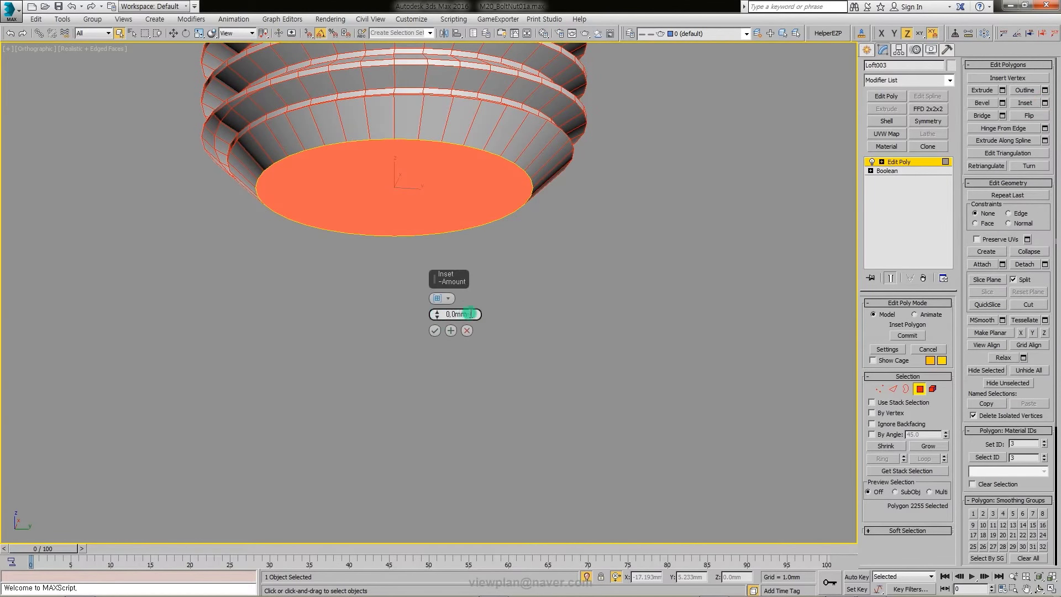
{"action": "left_click", "coordinate": [434, 330]}
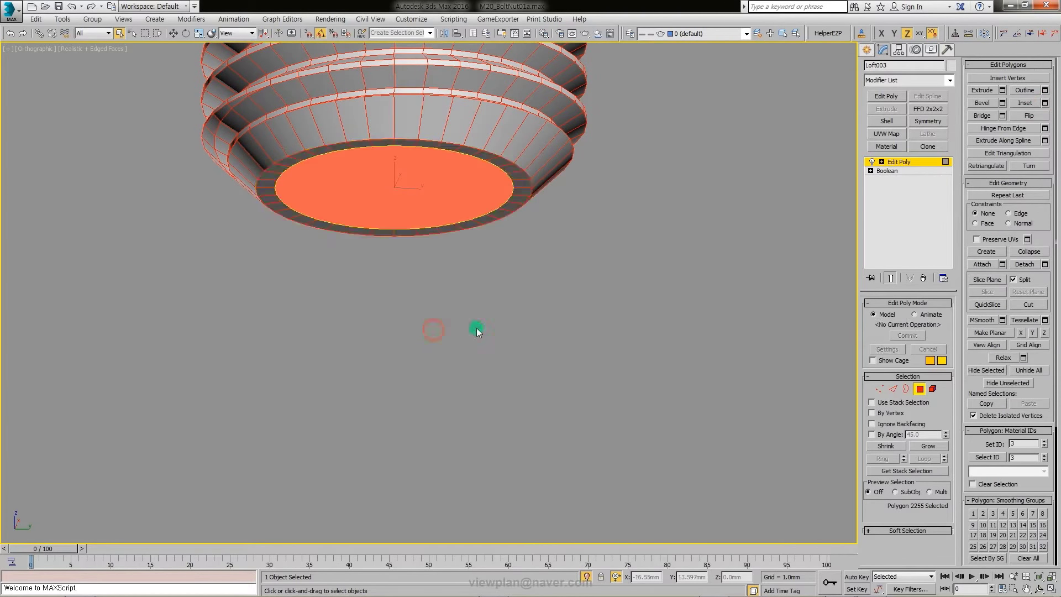
{"action": "left_click", "coordinate": [1029, 251]}
Step: Exit polygon editing and deselect the bolt
{"action": "scroll", "coordinate": [612, 256], "scroll_direction": "down", "scroll_amount": 3}
{"action": "scroll", "coordinate": [547, 251], "scroll_direction": "down", "scroll_amount": 3}
{"action": "scroll", "coordinate": [552, 268], "scroll_direction": "down", "scroll_amount": 2}
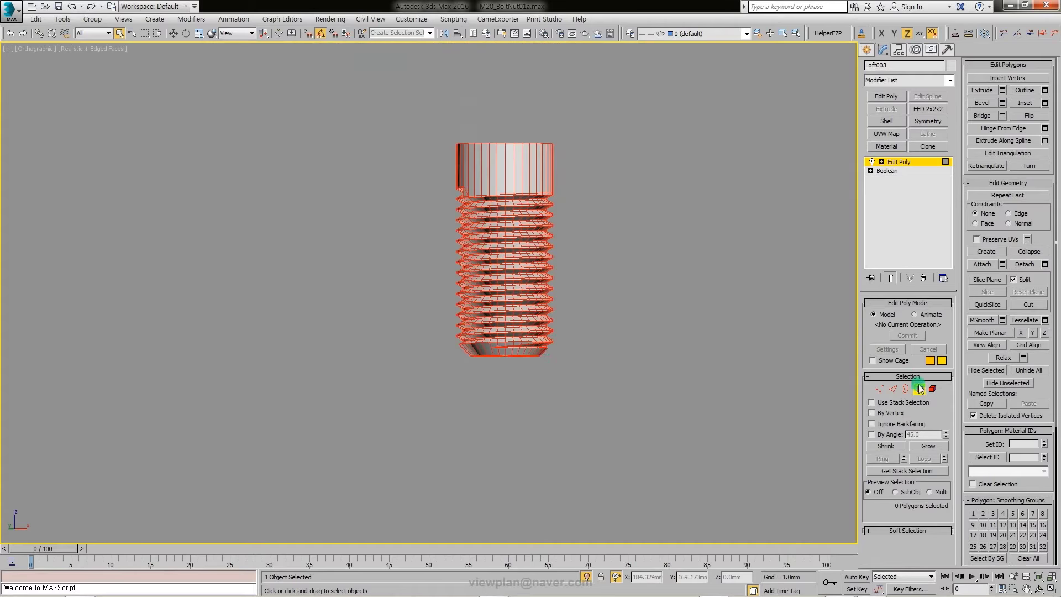
{"action": "left_click", "coordinate": [920, 389]}
{"action": "left_click", "coordinate": [569, 340]}
{"action": "scroll", "coordinate": [568, 340], "scroll_direction": "up", "scroll_amount": 3}
{"action": "scroll", "coordinate": [568, 341], "scroll_direction": "down", "scroll_amount": 2}
Step: Frame the whole bolt in Perspective and select hexagon outline NGon003
{"action": "key", "text": "p"}
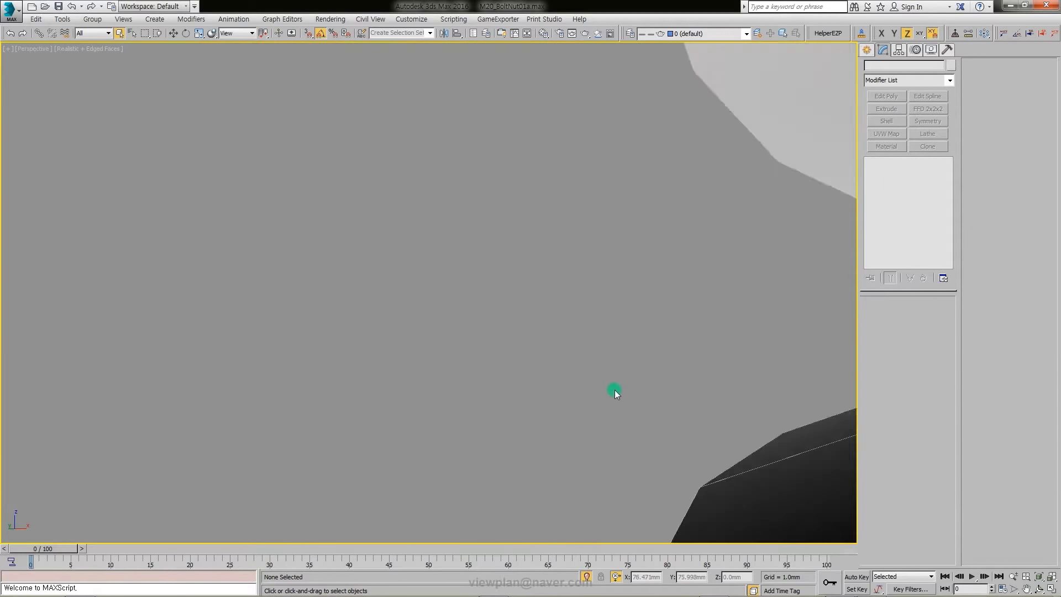
{"action": "key", "text": "z"}
{"action": "mouse_move", "coordinate": [543, 550]}
{"action": "middle_mouse_down", "text": "alt"}
{"action": "mouse_move", "coordinate": [568, 406]}
{"action": "mouse_move", "coordinate": [476, 391]}
{"action": "middle_mouse_up", "text": "alt"}
{"action": "scroll", "coordinate": [568, 407], "scroll_direction": "down", "scroll_amount": 3}
{"action": "scroll", "coordinate": [483, 384], "scroll_direction": "up", "scroll_amount": 2}
{"action": "scroll", "coordinate": [466, 390], "scroll_direction": "up", "scroll_amount": 1}
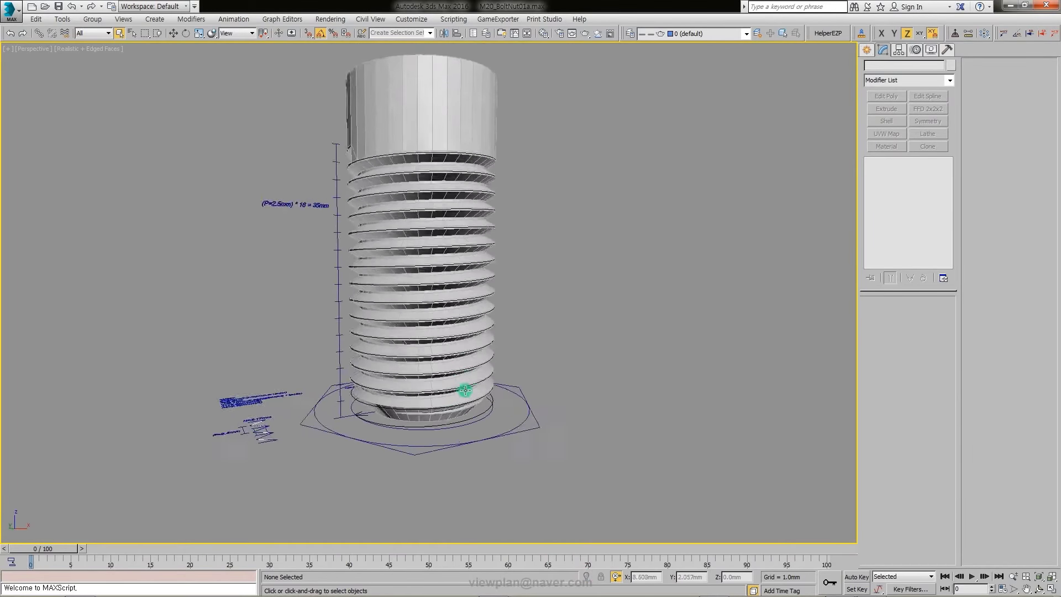
{"action": "left_click", "coordinate": [533, 429]}
{"action": "key", "text": "alt+w"}
{"action": "key", "text": "alt+w"}
Step: Copy the hexagon upward to the top of the shaft as NGon004
{"action": "right_click", "coordinate": [639, 337]}
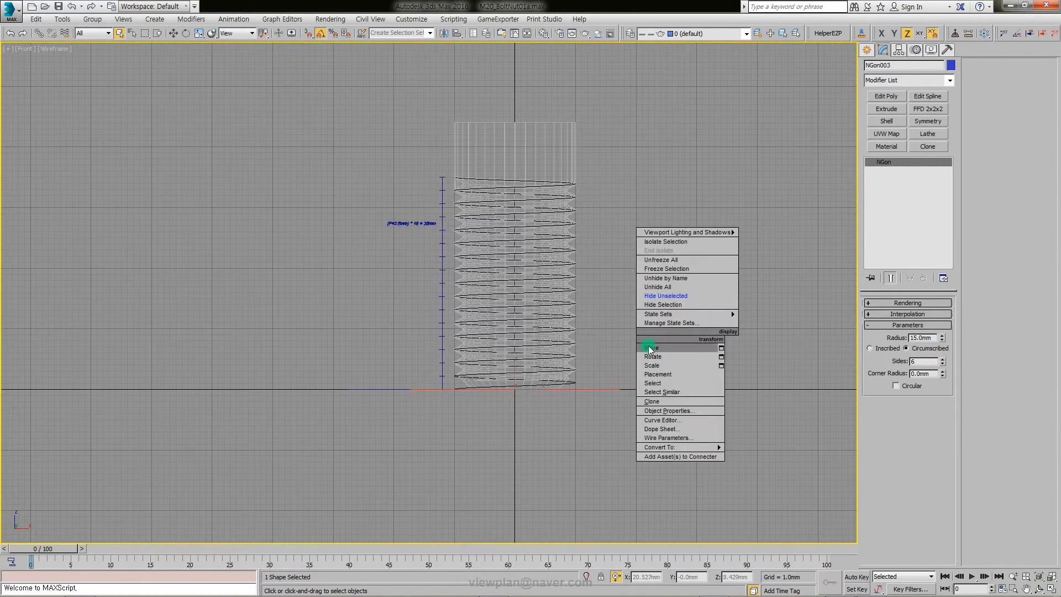
{"action": "left_click", "coordinate": [649, 348]}
{"action": "left_click_drag", "start_coordinate": [619, 389], "coordinate": [648, 189], "text": "shift"}
{"action": "left_click_drag", "start_coordinate": [610, 132], "coordinate": [610, 131]}
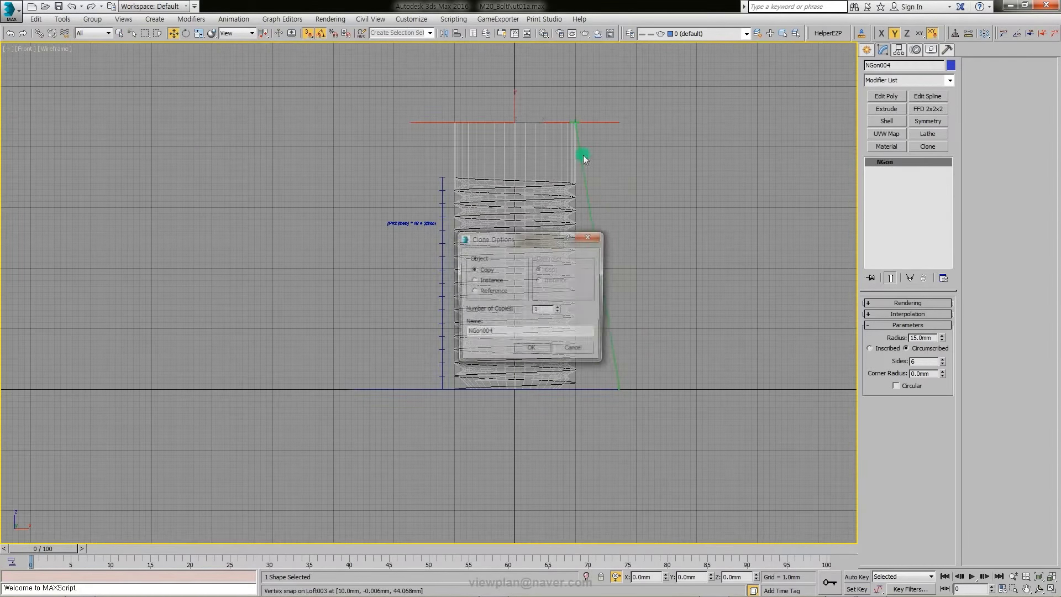
{"action": "left_click", "coordinate": [532, 351]}
{"action": "key", "text": "alt+w"}
{"action": "right_click", "coordinate": [699, 406]}
{"action": "key", "text": "alt+w"}
Step: Apply an Extrude modifier with Amount 3 to NGon004 to form the hex head
{"action": "scroll", "coordinate": [581, 273], "scroll_direction": "up", "scroll_amount": 2}
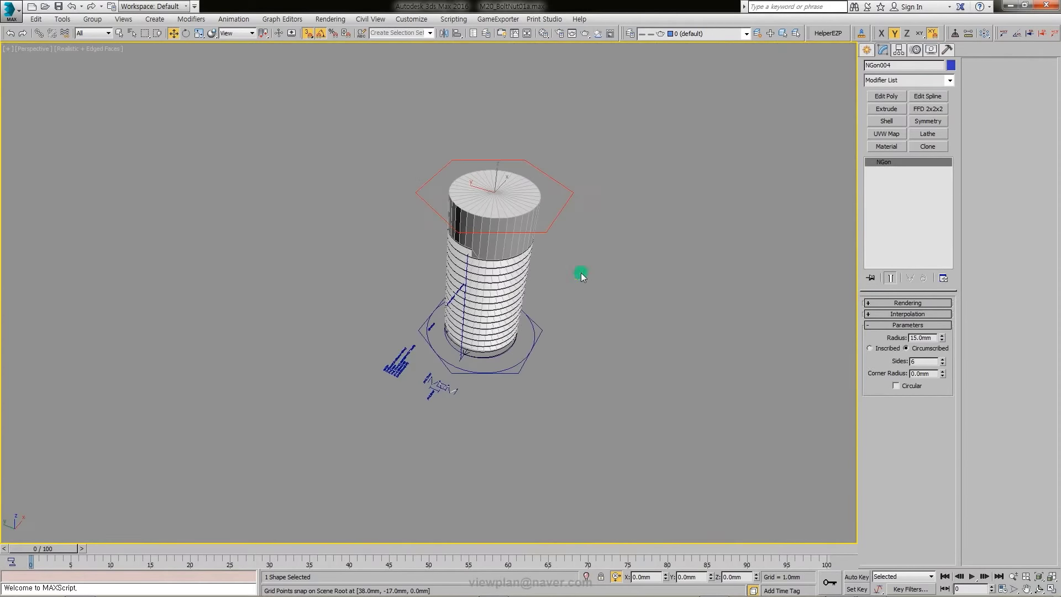
{"action": "scroll", "coordinate": [457, 373], "scroll_direction": "up", "scroll_amount": 3}
{"action": "scroll", "coordinate": [415, 241], "scroll_direction": "up", "scroll_amount": 3}
{"action": "scroll", "coordinate": [362, 253], "scroll_direction": "up", "scroll_amount": 3}
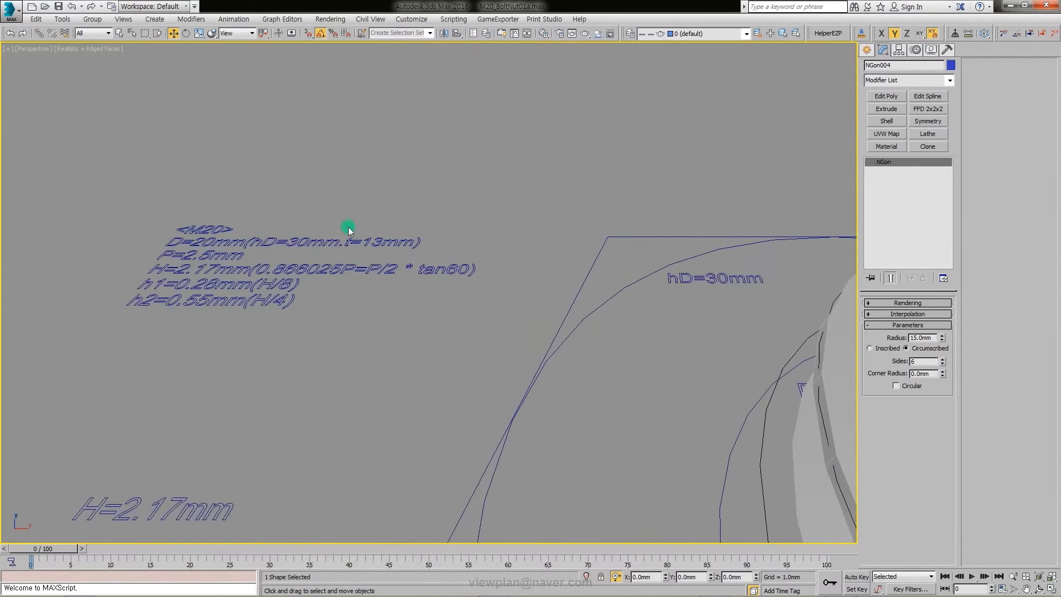
{"action": "scroll", "coordinate": [525, 275], "scroll_direction": "down", "scroll_amount": 3}
{"action": "scroll", "coordinate": [632, 263], "scroll_direction": "down", "scroll_amount": 3}
{"action": "scroll", "coordinate": [677, 248], "scroll_direction": "down", "scroll_amount": 1}
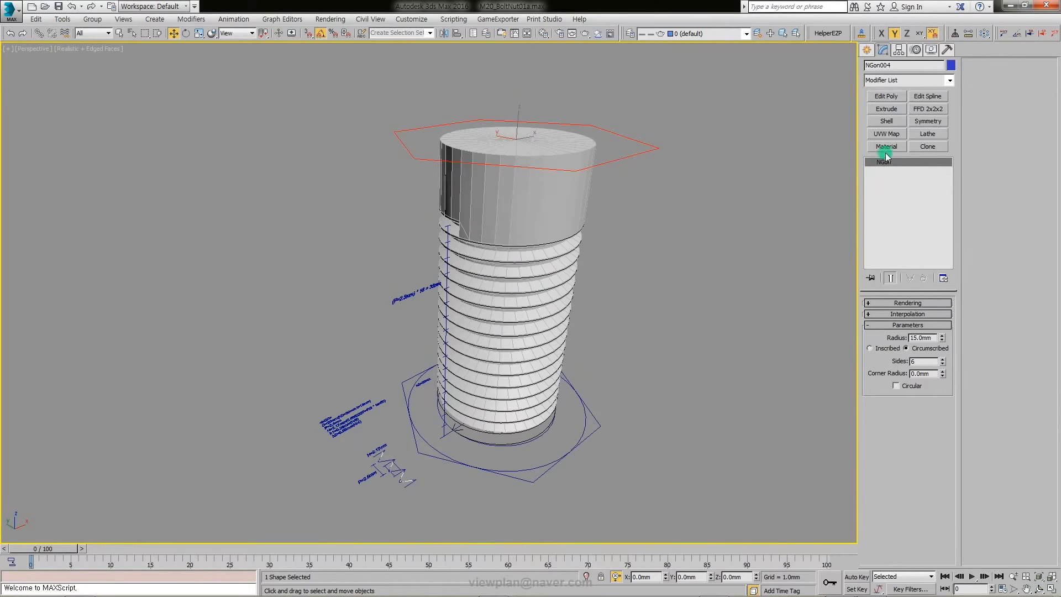
{"action": "left_click", "coordinate": [895, 110]}
{"action": "type", "text": "1"}
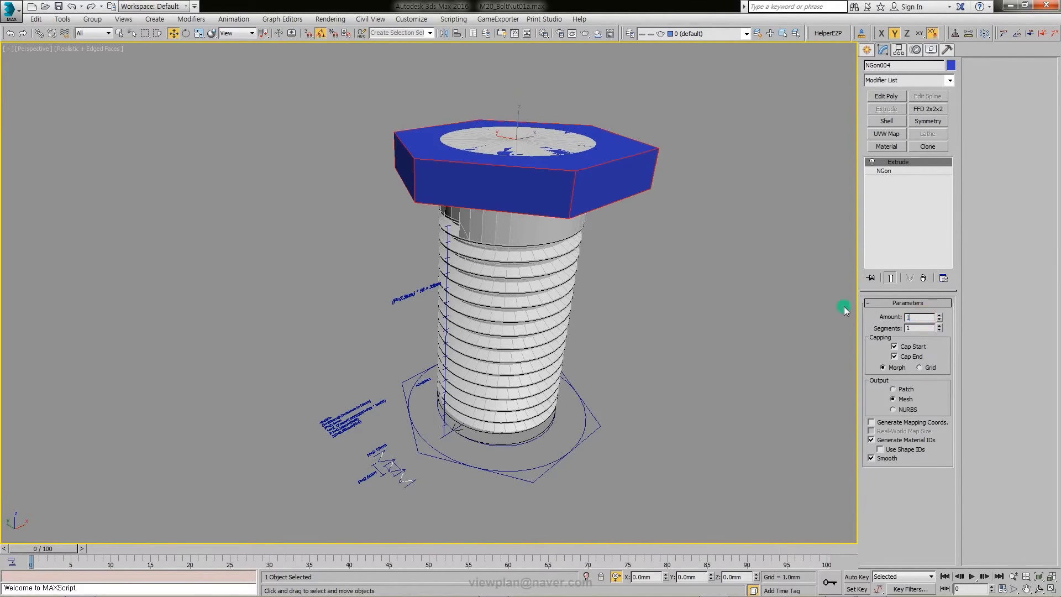
{"action": "type", "text": "3"}
{"action": "key", "text": "Return"}
{"action": "scroll", "coordinate": [697, 273], "scroll_direction": "down", "scroll_amount": 2}
{"action": "left_click", "coordinate": [695, 270]}
Step: In the Left view, draw a guide line and rotate it -30°
{"action": "key", "text": "l"}
{"action": "scroll", "coordinate": [846, 88], "scroll_direction": "up", "scroll_amount": 3}
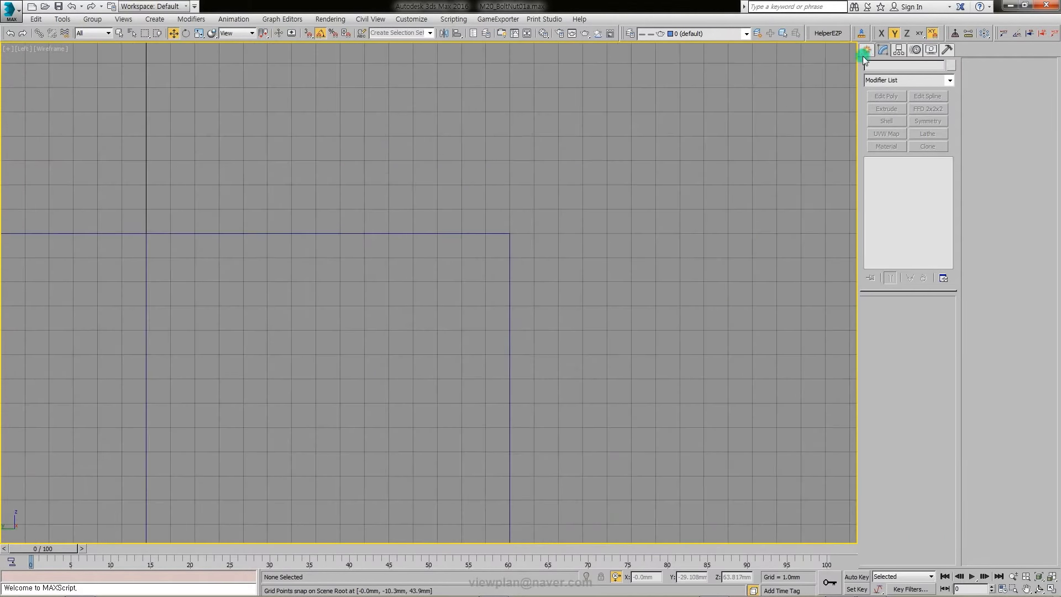
{"action": "left_click", "coordinate": [867, 51]}
{"action": "left_click", "coordinate": [884, 67]}
{"action": "left_click", "coordinate": [887, 129]}
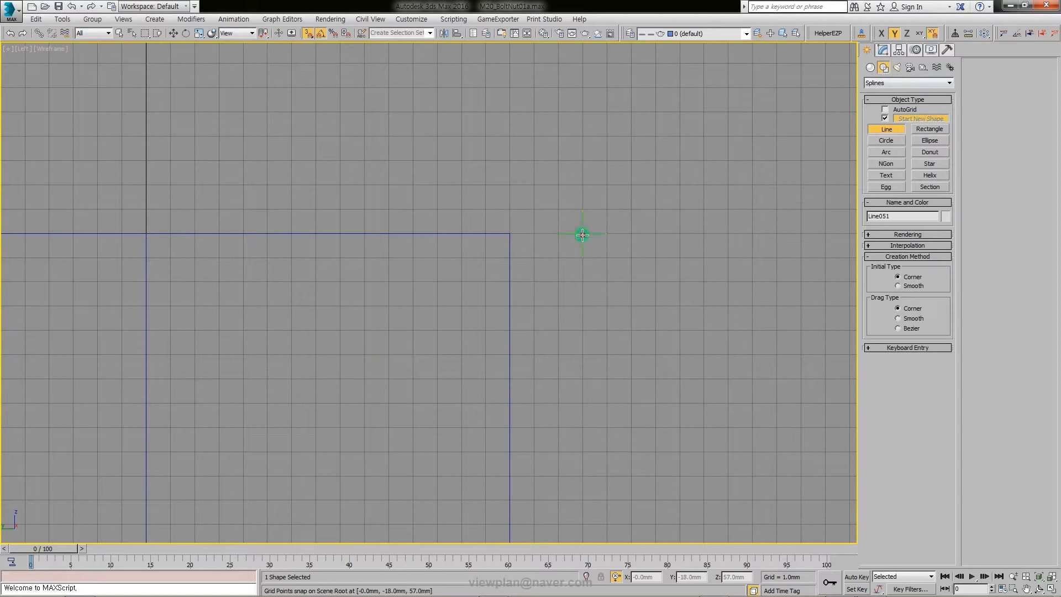
{"action": "left_click", "coordinate": [825, 233]}
{"action": "middle_click_drag", "start_coordinate": [825, 232], "coordinate": [721, 262]}
{"action": "type", "text": "e"}
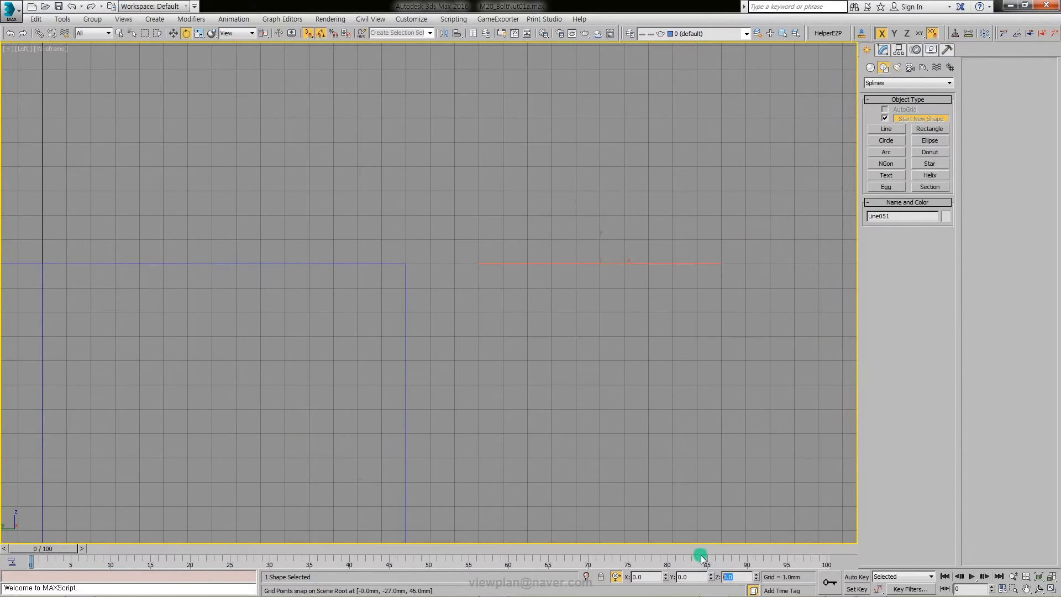
{"action": "type", "text": "-30"}
{"action": "key", "text": "Return"}
Step: Draw a rectangle from the head corner to the slanted line and convert it to Editable Spline
{"action": "key", "text": "w"}
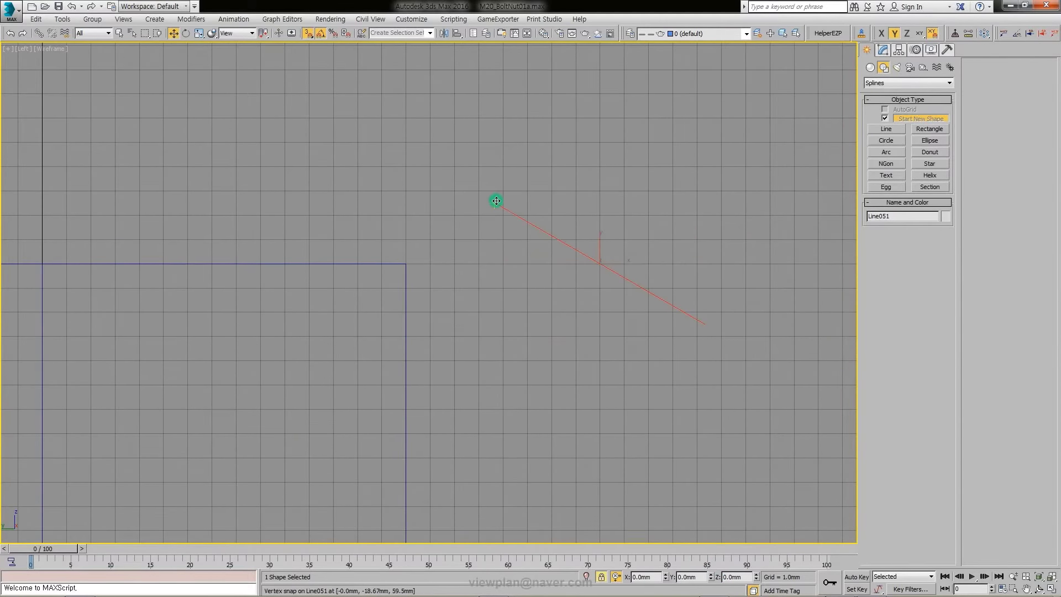
{"action": "left_click", "coordinate": [934, 133]}
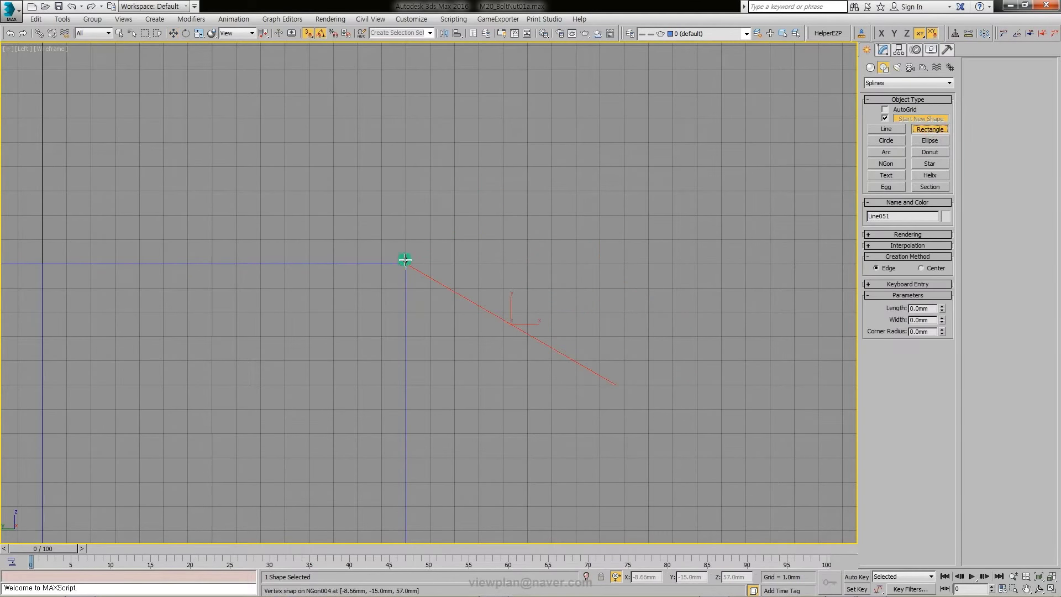
{"action": "left_click_drag", "start_coordinate": [406, 264], "coordinate": [617, 384]}
{"action": "left_click", "coordinate": [884, 50]}
{"action": "right_click", "coordinate": [909, 160]}
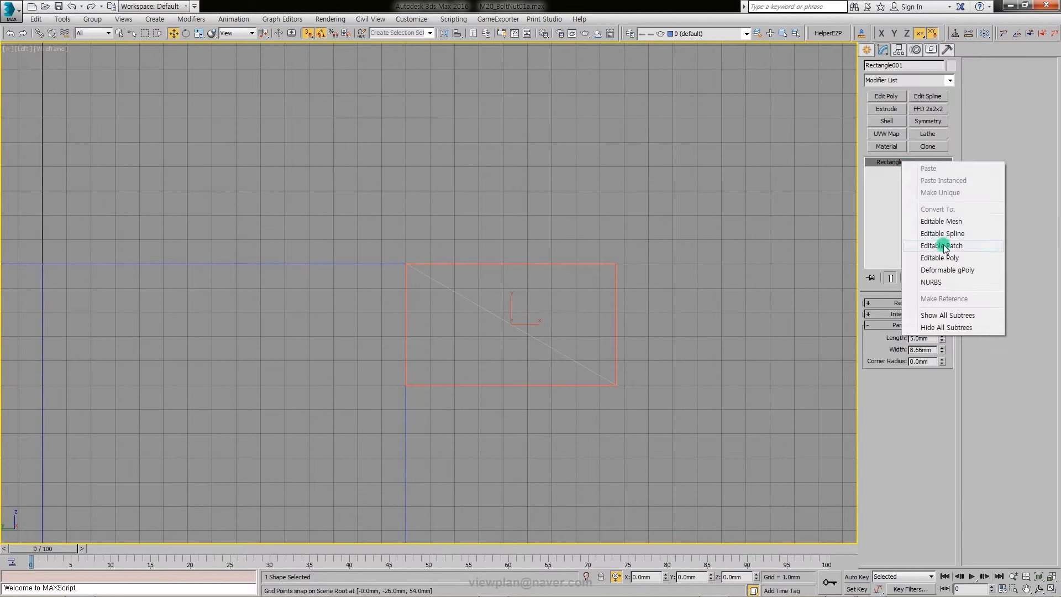
{"action": "left_click", "coordinate": [918, 247]}
Step: Change the rectangle's curved vertex to a Corner vertex
{"action": "key", "text": "1"}
{"action": "right_click", "coordinate": [613, 389]}
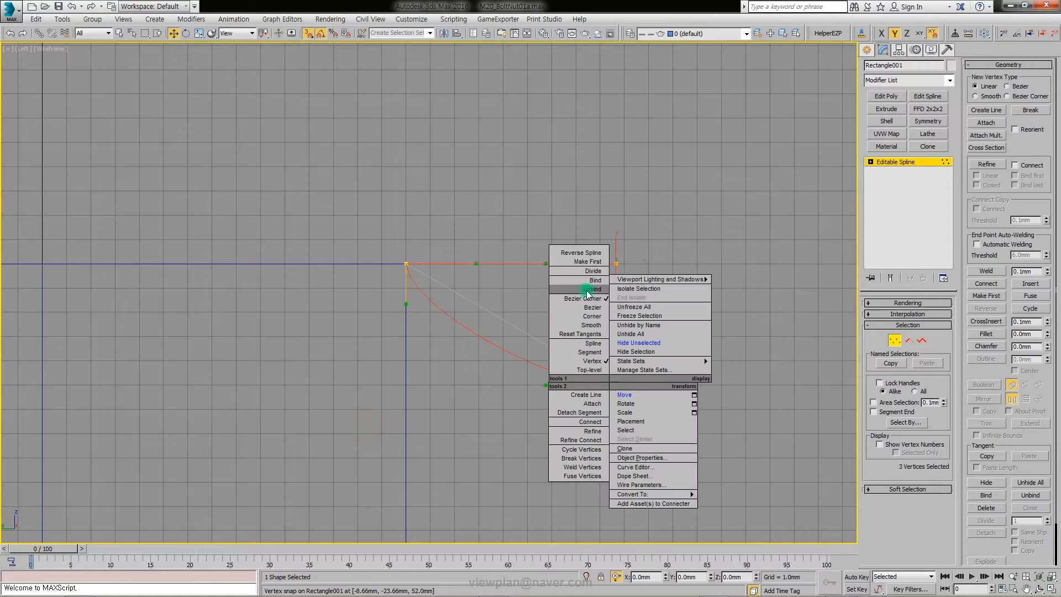
{"action": "left_click", "coordinate": [580, 318]}
{"action": "key", "text": "1"}
{"action": "scroll", "coordinate": [434, 308], "scroll_direction": "up", "scroll_amount": 5}
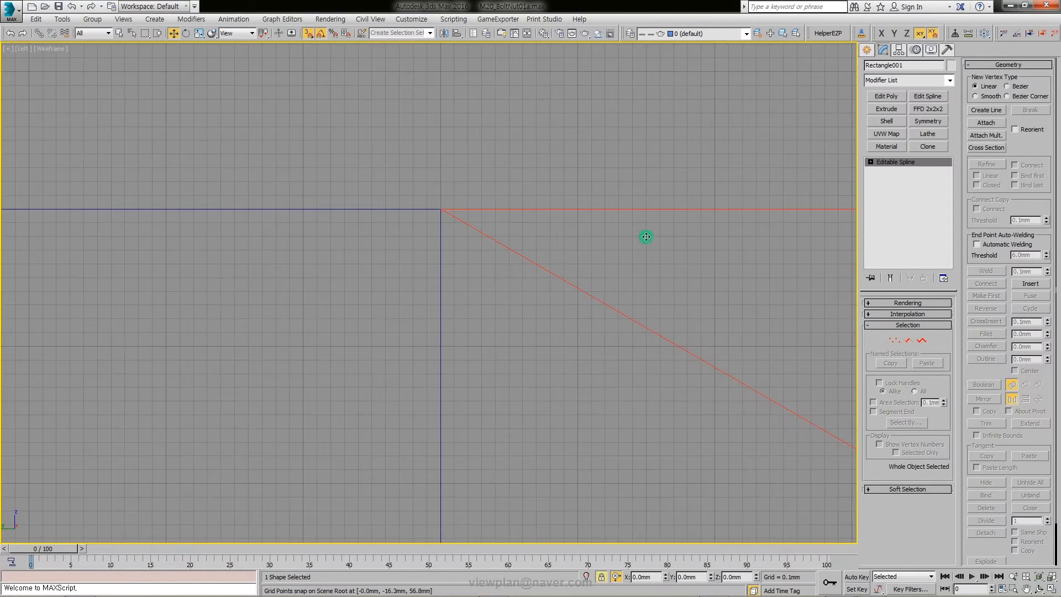
{"action": "scroll", "coordinate": [653, 241], "scroll_direction": "down", "scroll_amount": 3}
{"action": "scroll", "coordinate": [615, 277], "scroll_direction": "down", "scroll_amount": 6}
Step: Enable 2.5D snapping in the Top view, then return to the Perspective view
{"action": "key", "text": "alt+w"}
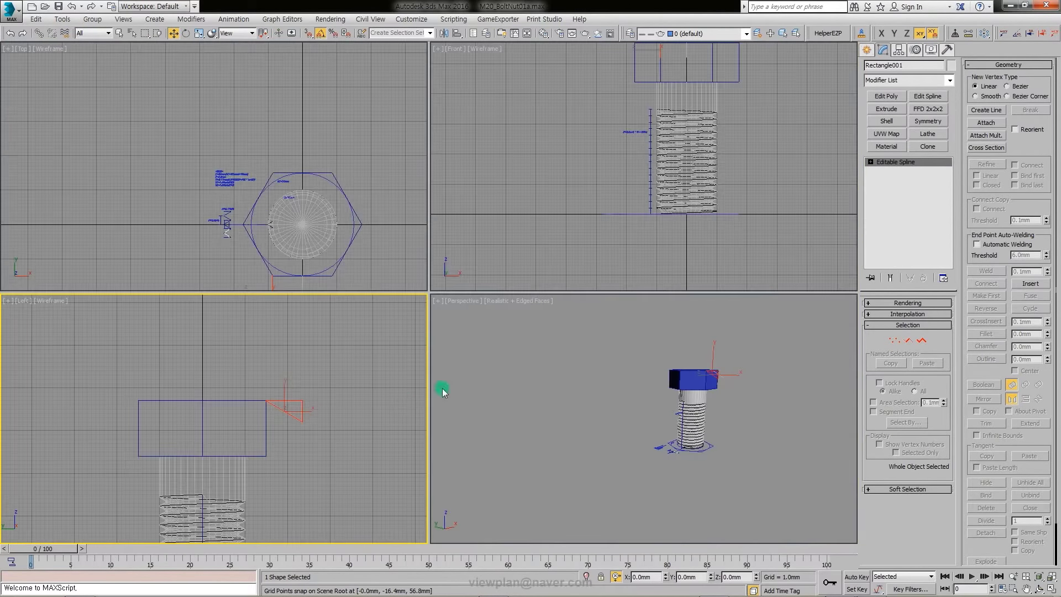
{"action": "right_click", "coordinate": [328, 263]}
{"action": "key", "text": "alt+w"}
{"action": "left_click", "coordinate": [309, 55]}
{"action": "middle_click_drag", "start_coordinate": [616, 411], "coordinate": [552, 354]}
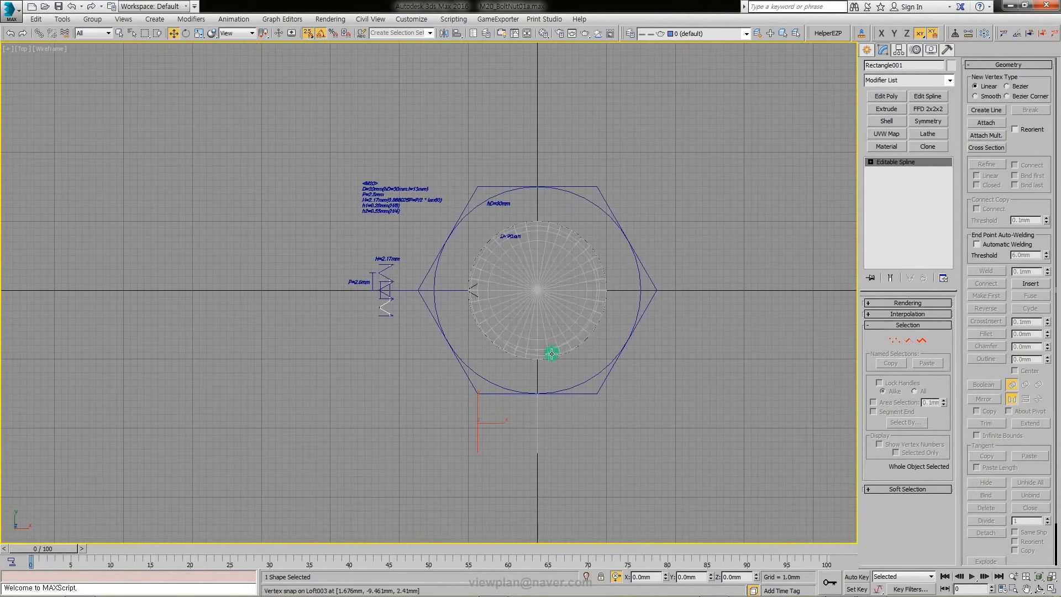
{"action": "key", "text": "alt+w"}
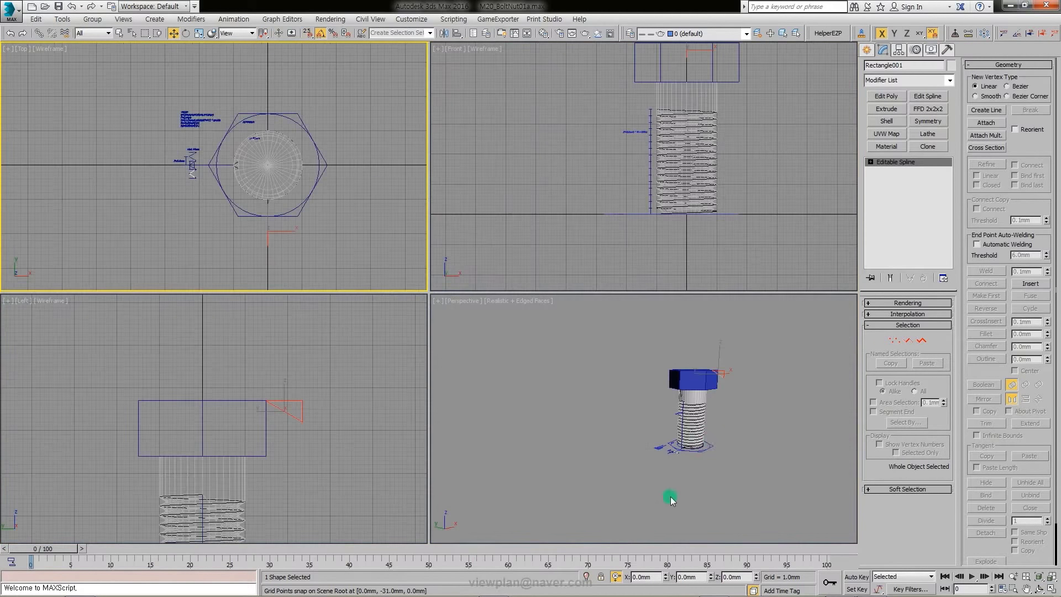
{"action": "right_click", "coordinate": [671, 496]}
{"action": "key", "text": "alt+w"}
{"action": "scroll", "coordinate": [608, 316], "scroll_direction": "up", "scroll_amount": 5}
Step: Align the profile's pivot to the hexagonal head NGon004 using Affect Pivot Only
{"action": "left_click", "coordinate": [899, 49]}
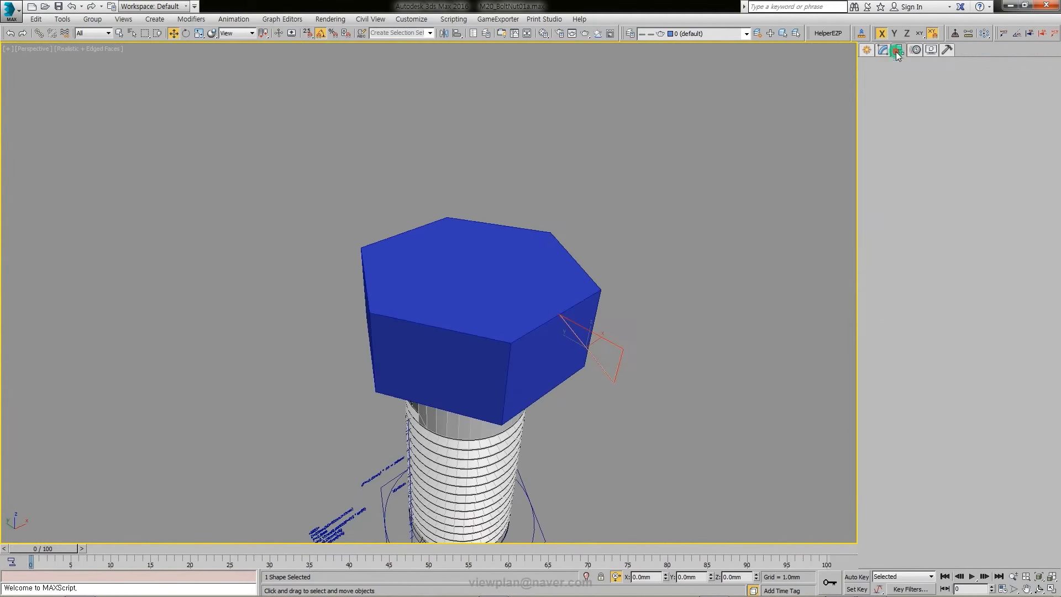
{"action": "left_click", "coordinate": [909, 120]}
{"action": "key", "text": "alt+a"}
{"action": "left_click", "coordinate": [445, 271]}
{"action": "left_click", "coordinate": [719, 423]}
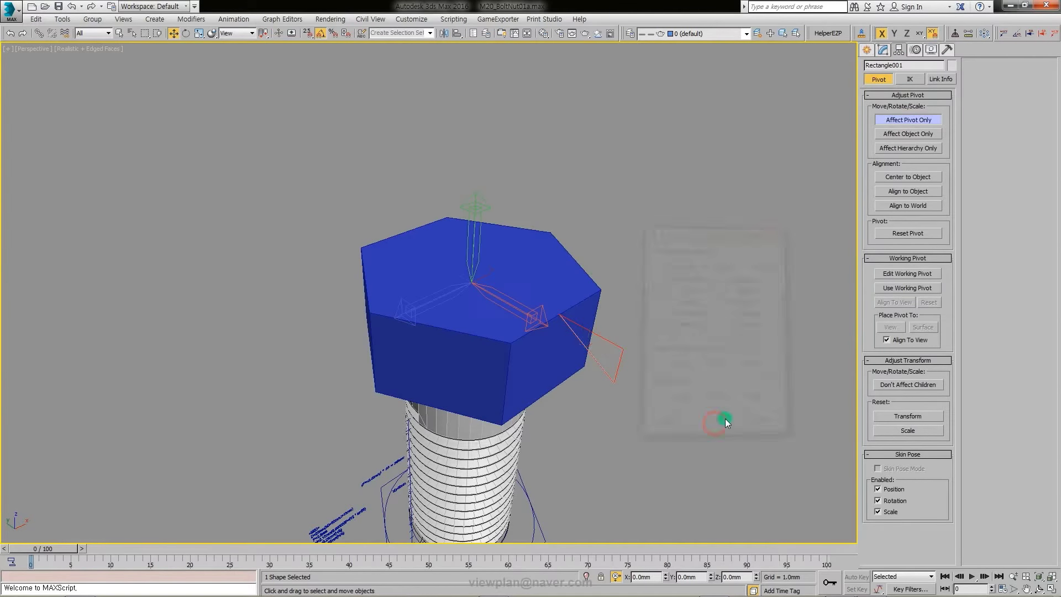
{"action": "scroll", "coordinate": [702, 379], "scroll_direction": "down", "scroll_amount": 3}
Step: Add a Lathe modifier to the profile to spin it into a ring around the head
{"action": "left_click", "coordinate": [883, 49]}
{"action": "left_click", "coordinate": [928, 134]}
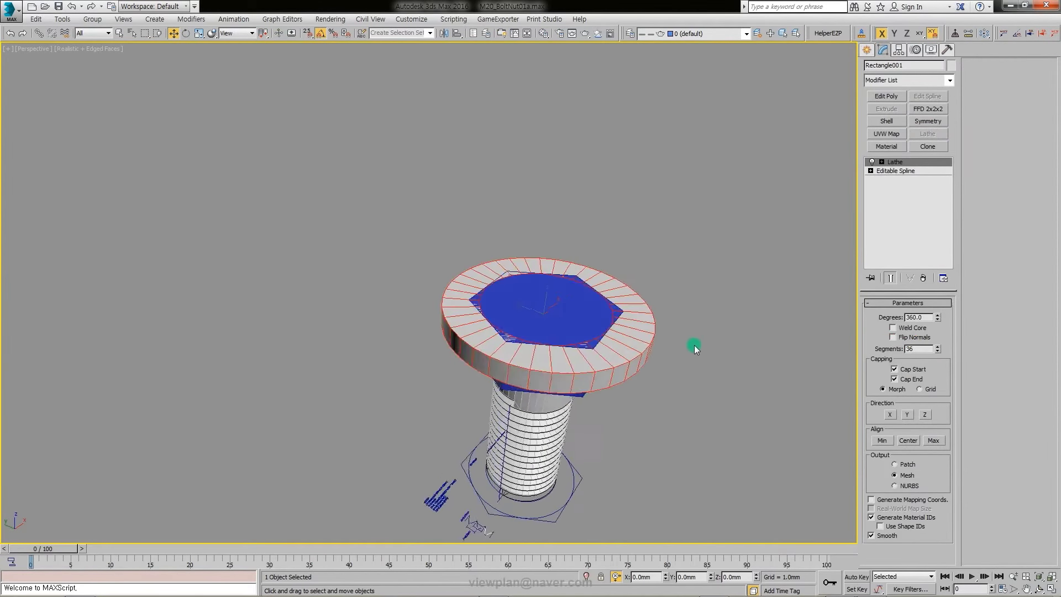
{"action": "middle_click_drag", "start_coordinate": [694, 346], "coordinate": [698, 289], "text": "alt"}
{"action": "scroll", "coordinate": [697, 285], "scroll_direction": "up", "scroll_amount": 2}
Step: Boolean-subtract the lathed ring from NGon004 to chamfer the head's top edge
{"action": "left_click", "coordinate": [611, 314]}
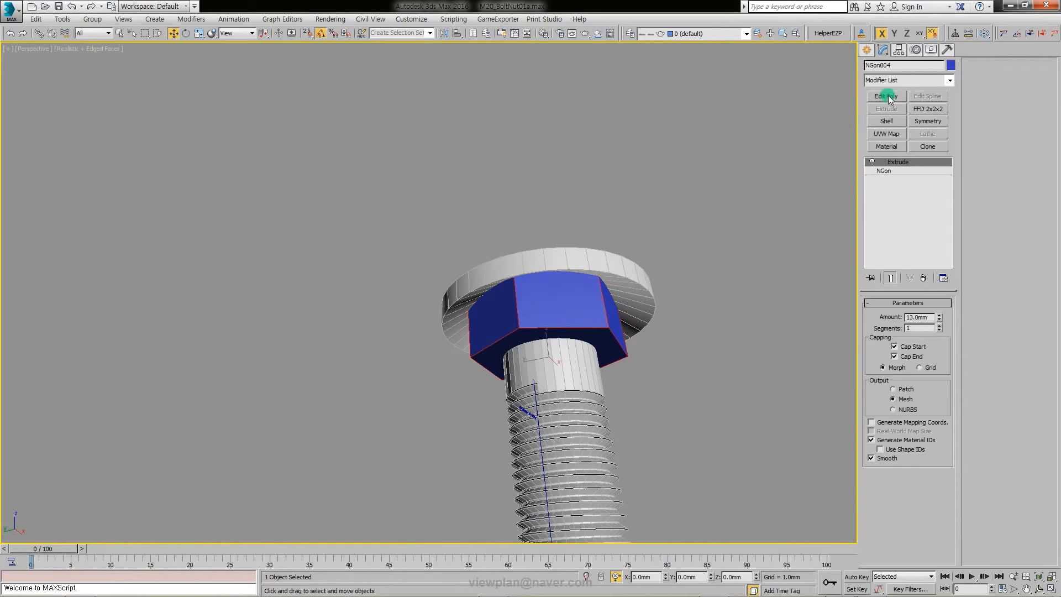
{"action": "left_click", "coordinate": [867, 50]}
{"action": "left_click", "coordinate": [908, 83]}
{"action": "left_click", "coordinate": [896, 107]}
{"action": "left_click", "coordinate": [887, 155]}
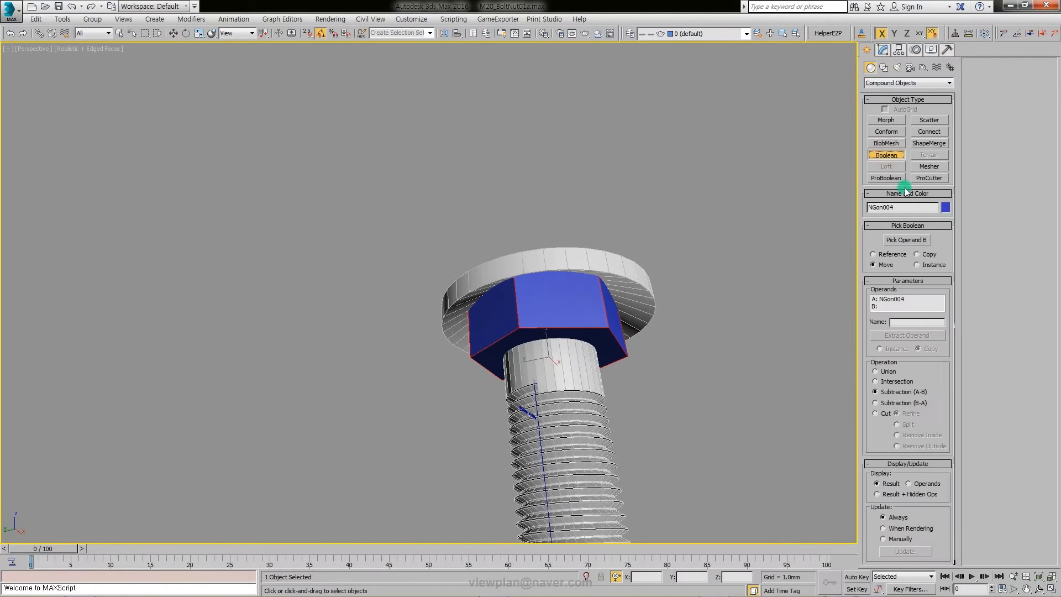
{"action": "left_click", "coordinate": [911, 244]}
{"action": "left_click", "coordinate": [639, 301]}
{"action": "mouse_move", "coordinate": [639, 301]}
{"action": "middle_mouse_down", "text": "alt"}
{"action": "mouse_move", "coordinate": [571, 372]}
{"action": "mouse_move", "coordinate": [764, 203]}
{"action": "middle_mouse_up", "text": "alt"}
Step: Colour the head light grey and add an Edit Poly modifier
{"action": "left_click", "coordinate": [884, 50]}
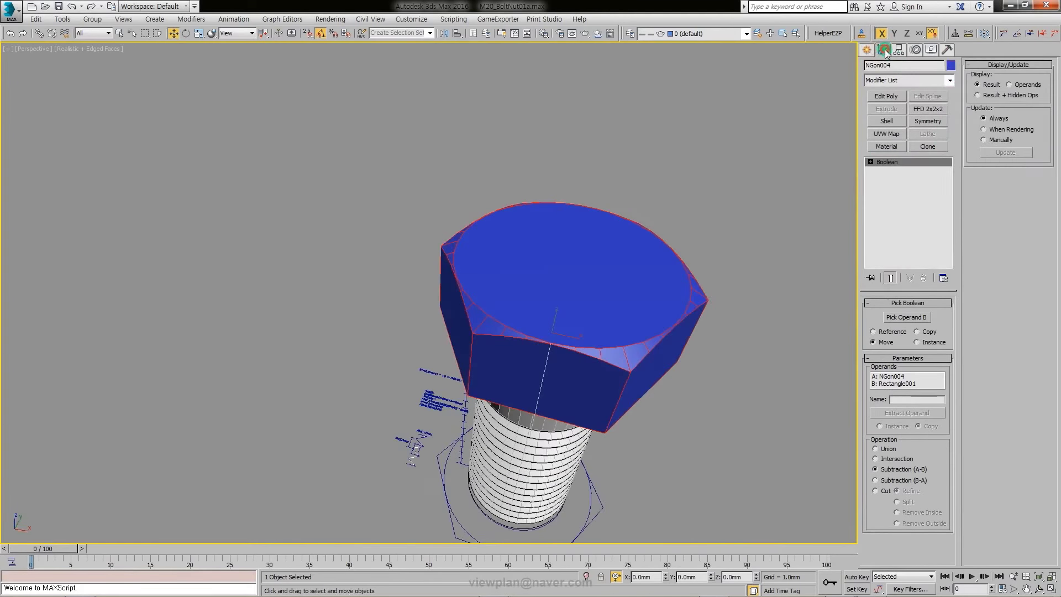
{"action": "left_click", "coordinate": [951, 65]}
{"action": "left_click", "coordinate": [433, 348]}
{"action": "left_click", "coordinate": [583, 381]}
{"action": "mouse_move", "coordinate": [583, 381]}
{"action": "middle_mouse_down", "text": "alt"}
{"action": "mouse_move", "coordinate": [653, 404]}
{"action": "mouse_move", "coordinate": [580, 386]}
{"action": "mouse_move", "coordinate": [552, 353]}
{"action": "middle_mouse_up", "text": "alt"}
{"action": "scroll", "coordinate": [540, 360], "scroll_direction": "up", "scroll_amount": 3}
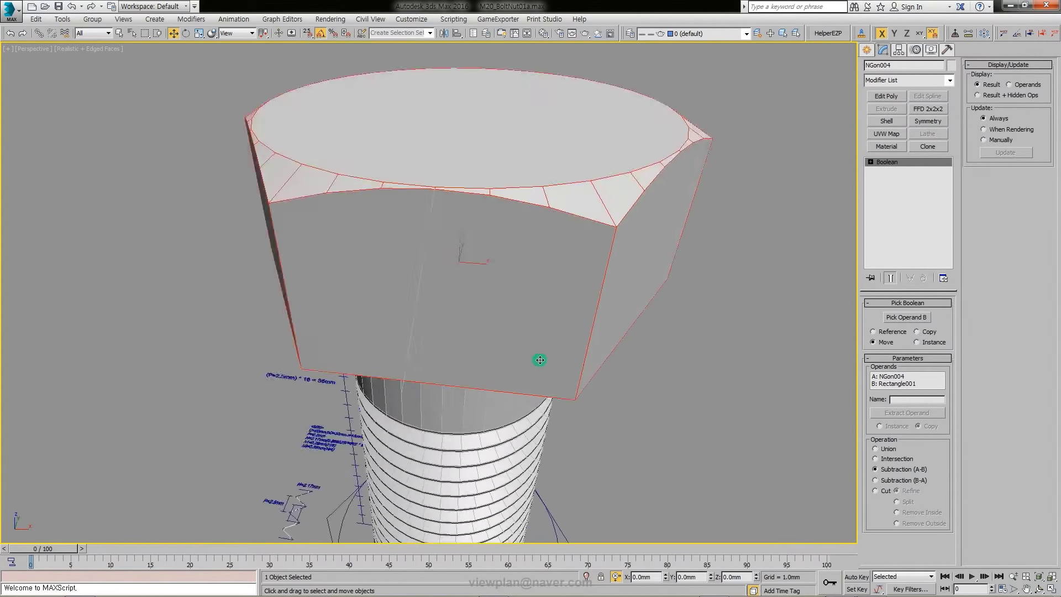
{"action": "left_click", "coordinate": [887, 96]}
Step: Select the head and threaded shaft together and isolate the bolt
{"action": "left_click", "coordinate": [496, 417], "text": "ctrl"}
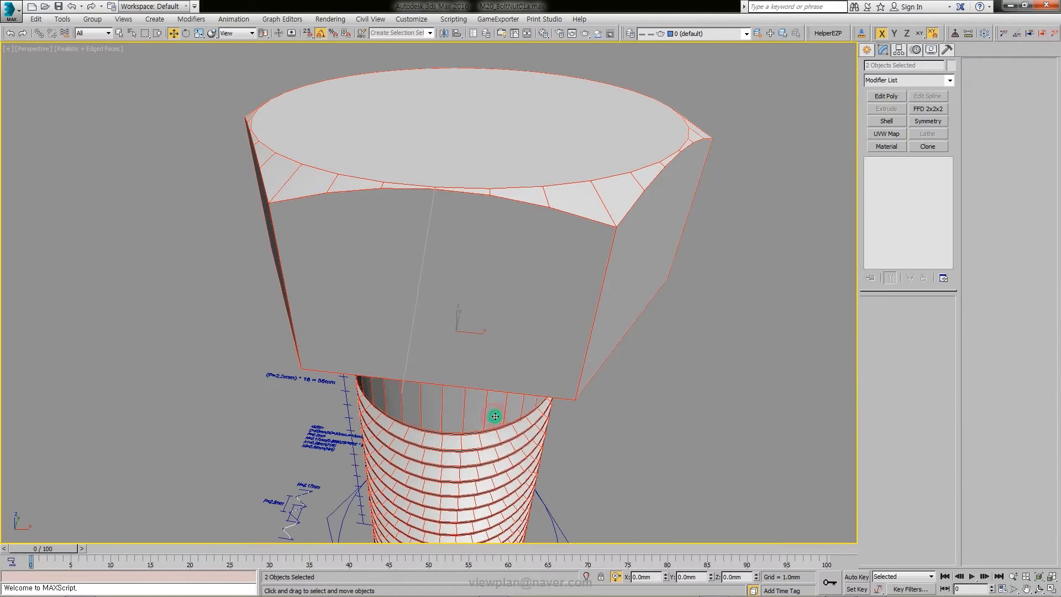
{"action": "left_click", "coordinate": [588, 577]}
{"action": "middle_click_drag", "start_coordinate": [675, 386], "coordinate": [467, 223], "text": "alt"}
Step: Select the bolt head, enter vertex mode and maximize the Top view
{"action": "left_click", "coordinate": [475, 221]}
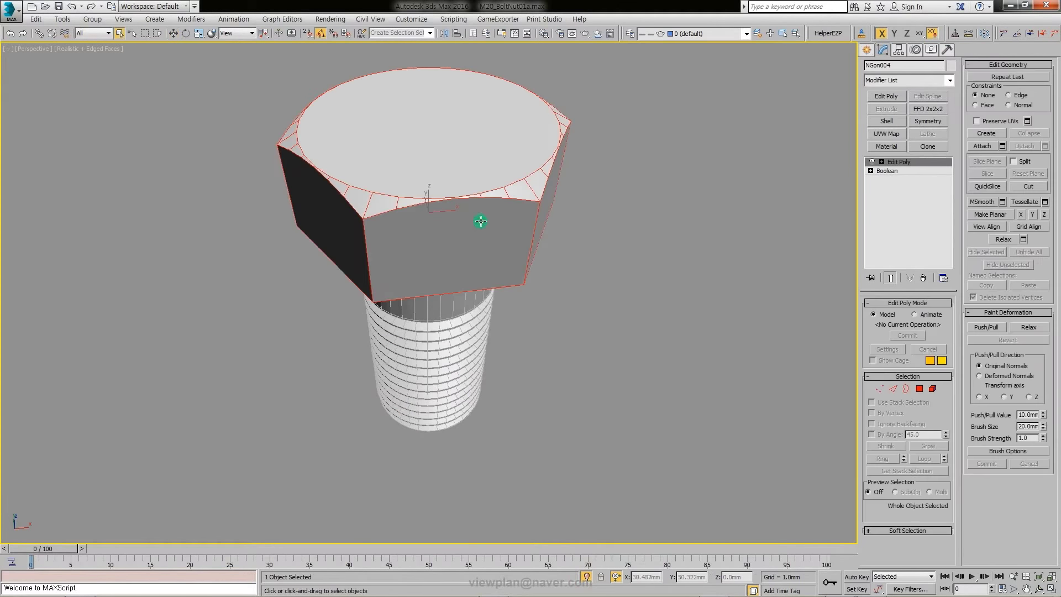
{"action": "left_click", "coordinate": [465, 292]}
{"action": "mouse_move", "coordinate": [464, 292]}
{"action": "middle_mouse_down", "text": "alt"}
{"action": "mouse_move", "coordinate": [542, 268]}
{"action": "mouse_move", "coordinate": [542, 83]}
{"action": "middle_mouse_up", "text": "alt"}
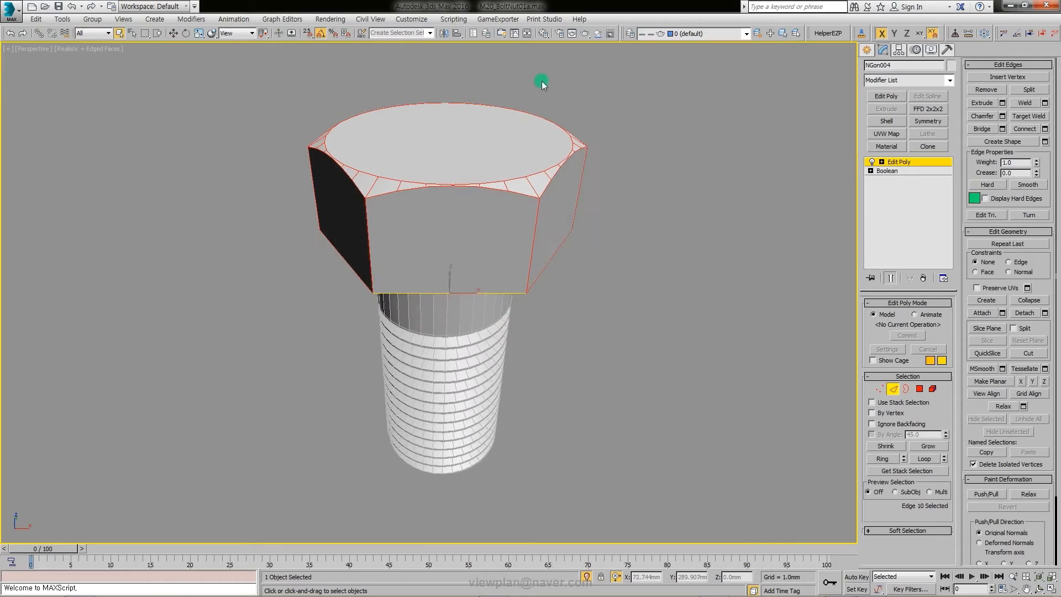
{"action": "left_click", "coordinate": [501, 34]}
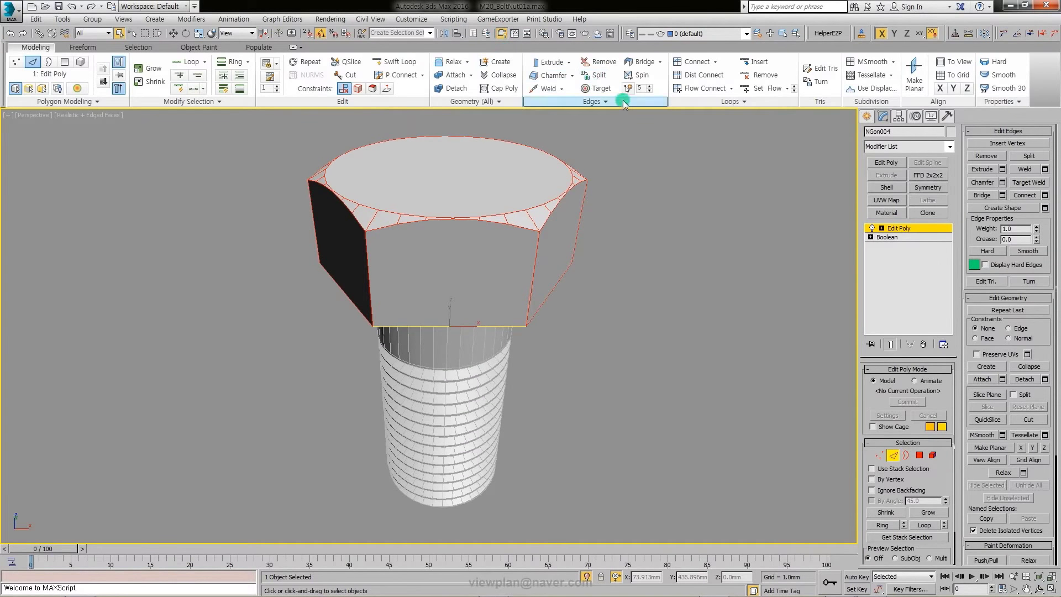
{"action": "mouse_move", "coordinate": [477, 277]}
{"action": "middle_mouse_down", "text": "alt"}
{"action": "mouse_move", "coordinate": [429, 265]}
{"action": "mouse_move", "coordinate": [436, 235]}
{"action": "middle_mouse_up", "text": "alt"}
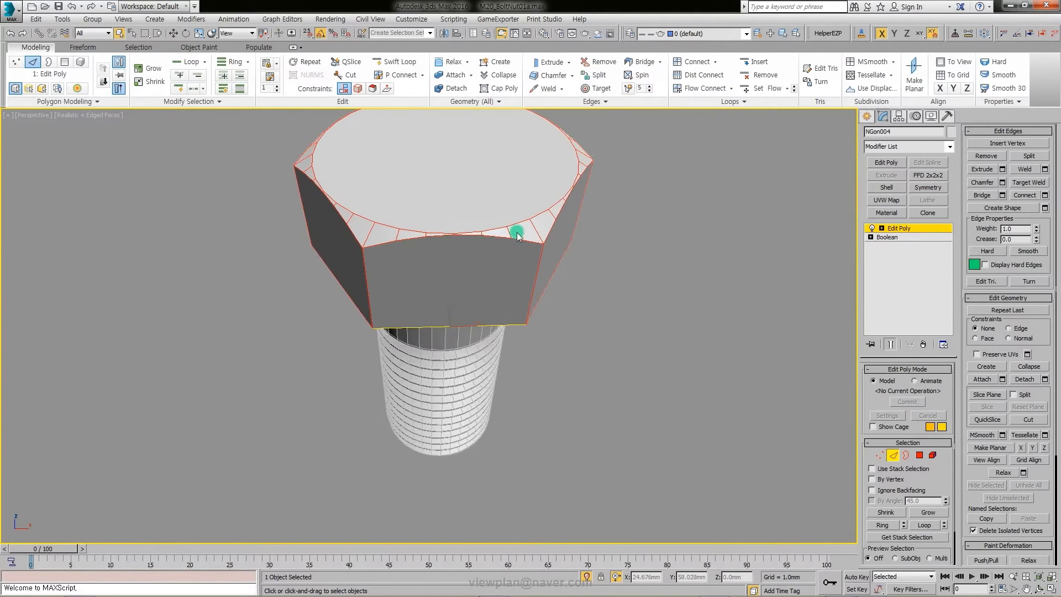
{"action": "key", "text": "1"}
{"action": "scroll", "coordinate": [569, 267], "scroll_direction": "up", "scroll_amount": 4}
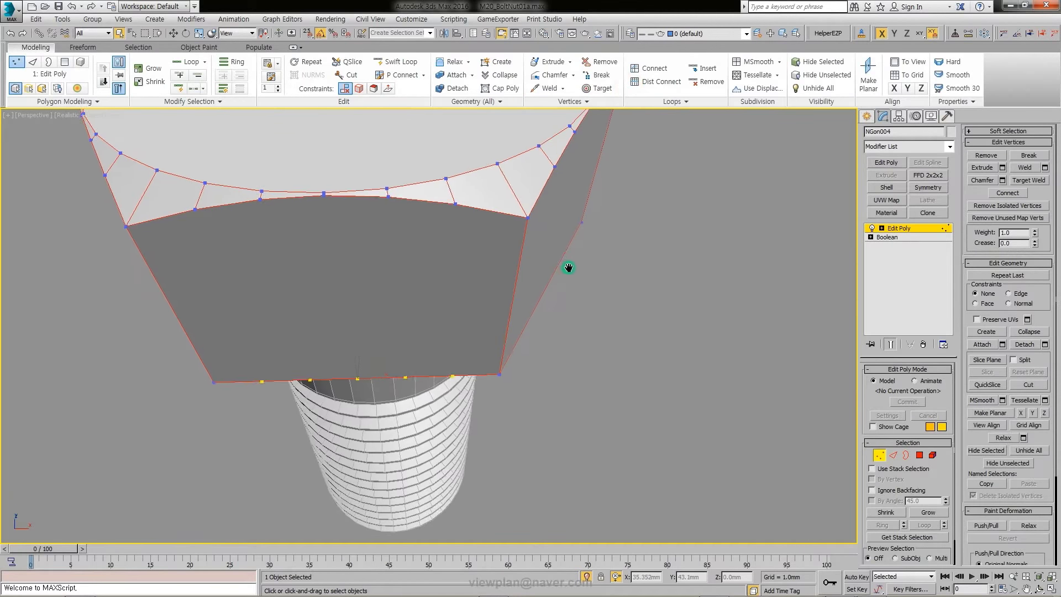
{"action": "key", "text": "alt+w"}
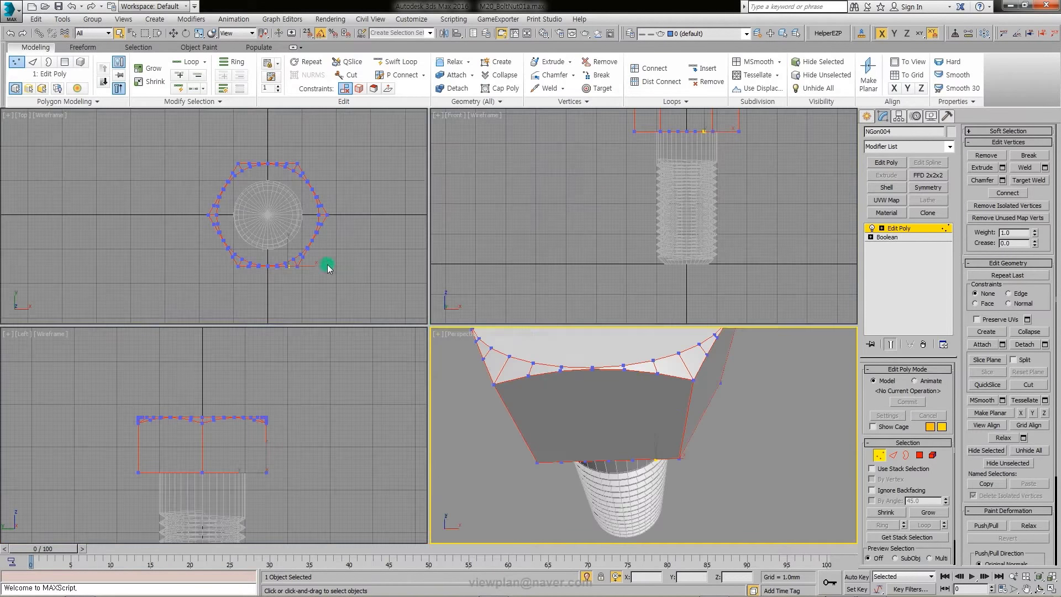
{"action": "right_click", "coordinate": [326, 265]}
{"action": "key", "text": "alt+w"}
Step: Switch to Move with edge-constrained sliding and frame the head's lower edge in Perspective
{"action": "right_click", "coordinate": [558, 348]}
{"action": "left_click", "coordinate": [570, 360]}
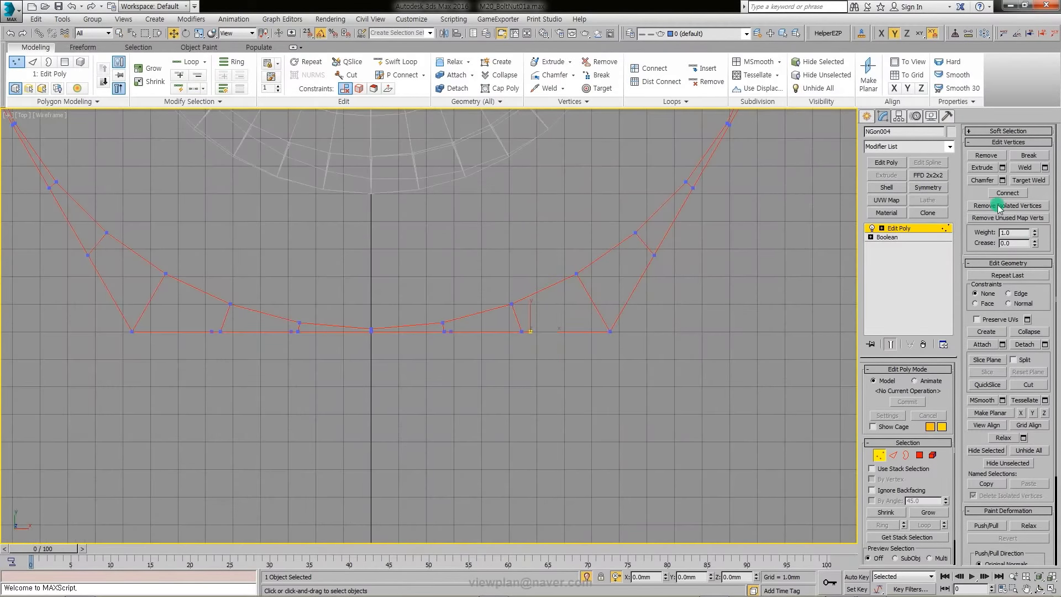
{"action": "left_click", "coordinate": [1008, 293]}
{"action": "scroll", "coordinate": [656, 331], "scroll_direction": "up", "scroll_amount": 2}
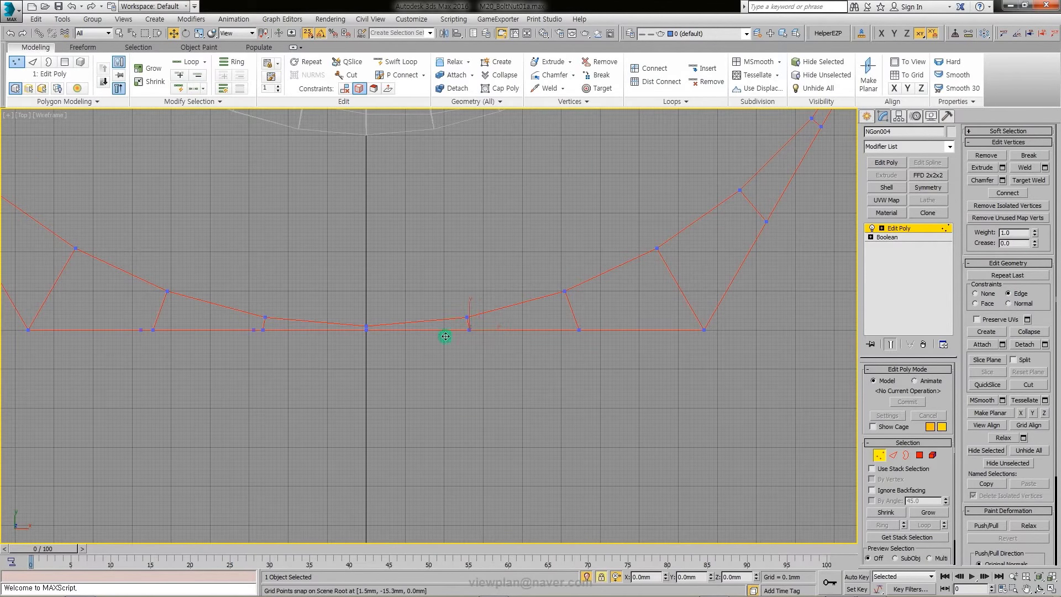
{"action": "middle_click_drag", "start_coordinate": [260, 330], "coordinate": [381, 362]}
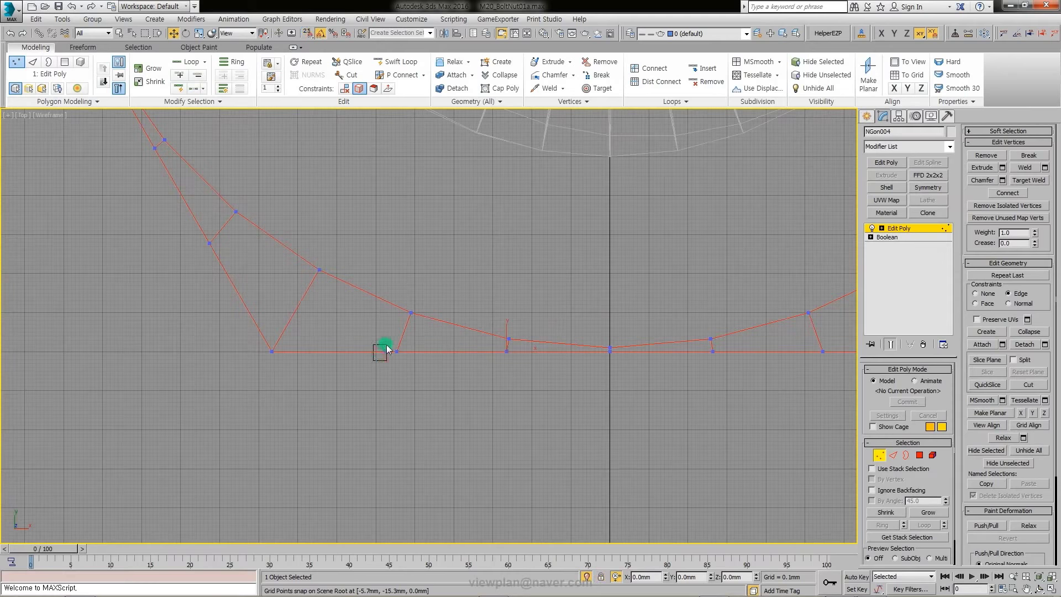
{"action": "key", "text": "alt+w"}
{"action": "key", "text": "alt+w"}
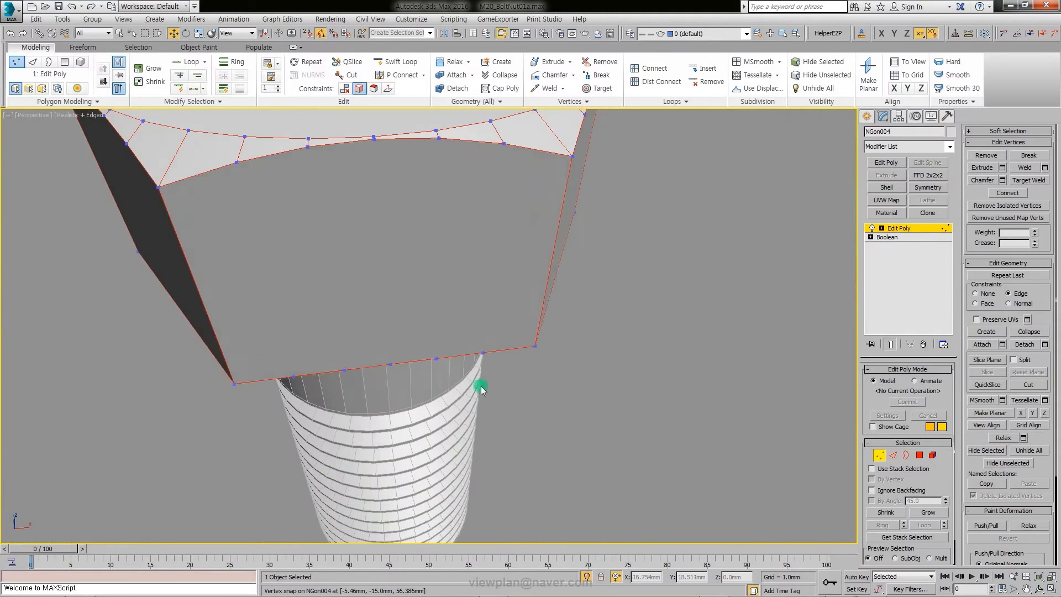
Step: Cut a vertical edge joining a bottom rim vertex to a top rim vertex
{"action": "left_click", "coordinate": [283, 386]}
{"action": "left_click", "coordinate": [236, 164], "text": "ctrl"}
{"action": "key", "text": "ctrl+shift+e"}
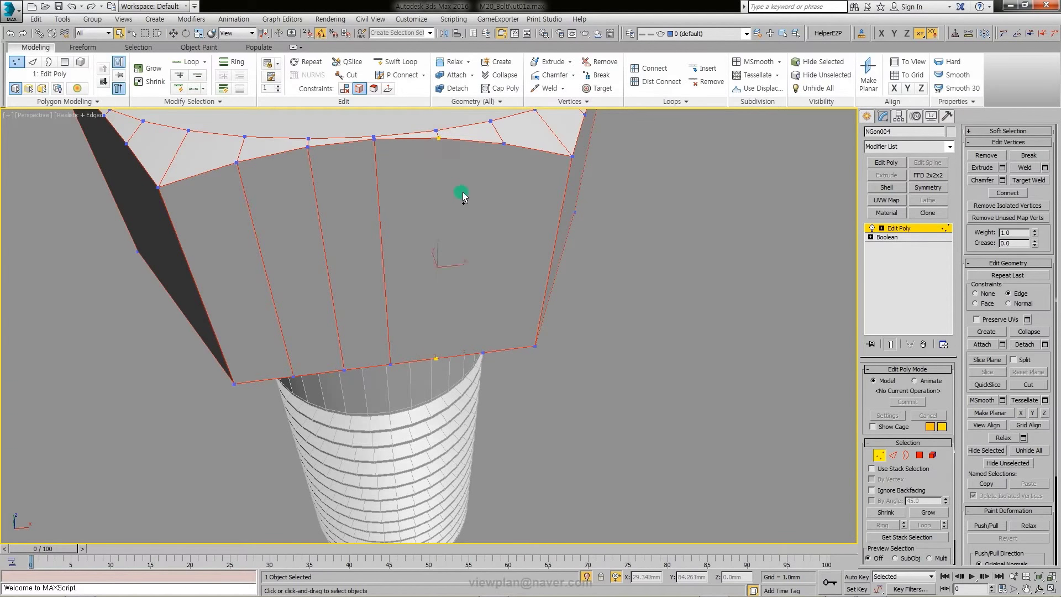
Step: Select the subdivided hex side face strip and detach it as its own object
{"action": "scroll", "coordinate": [626, 300], "scroll_direction": "down", "scroll_amount": 5}
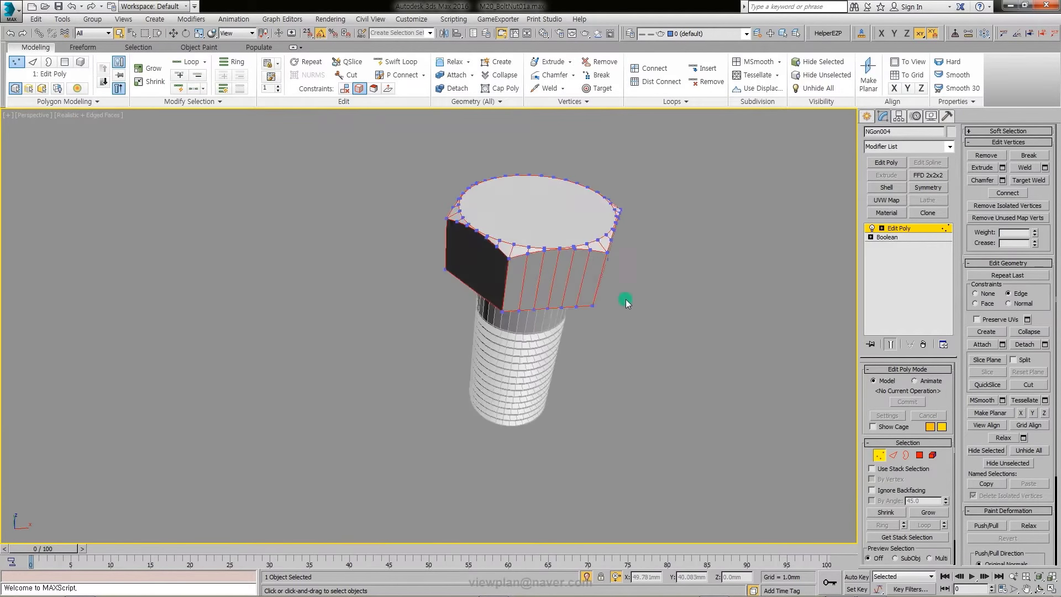
{"action": "middle_click_drag", "start_coordinate": [626, 300], "coordinate": [581, 315], "text": "alt"}
{"action": "key", "text": "4"}
{"action": "left_click", "coordinate": [545, 275]}
{"action": "middle_click_drag", "start_coordinate": [545, 275], "coordinate": [614, 289], "text": "alt"}
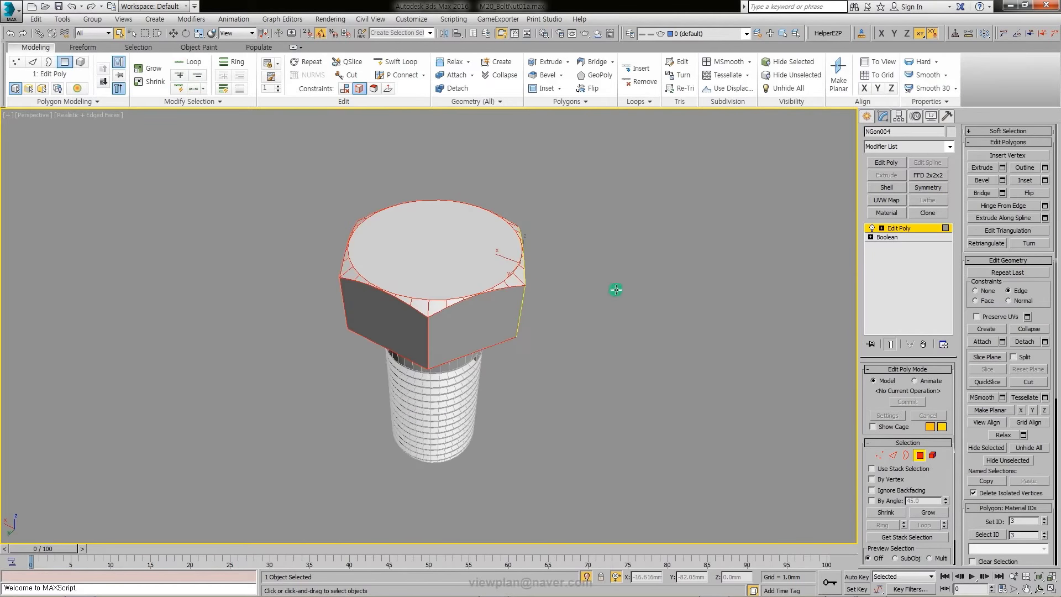
{"action": "left_click", "coordinate": [482, 310], "text": "ctrl"}
{"action": "scroll", "coordinate": [467, 310], "scroll_direction": "up", "scroll_amount": 3}
{"action": "left_click", "coordinate": [550, 372], "text": "ctrl"}
{"action": "scroll", "coordinate": [446, 390], "scroll_direction": "up", "scroll_amount": 2}
{"action": "mouse_move", "coordinate": [446, 391]}
{"action": "middle_mouse_down", "text": "alt"}
{"action": "mouse_move", "coordinate": [469, 346]}
{"action": "mouse_move", "coordinate": [559, 331]}
{"action": "mouse_move", "coordinate": [628, 375]}
{"action": "middle_mouse_up", "text": "alt"}
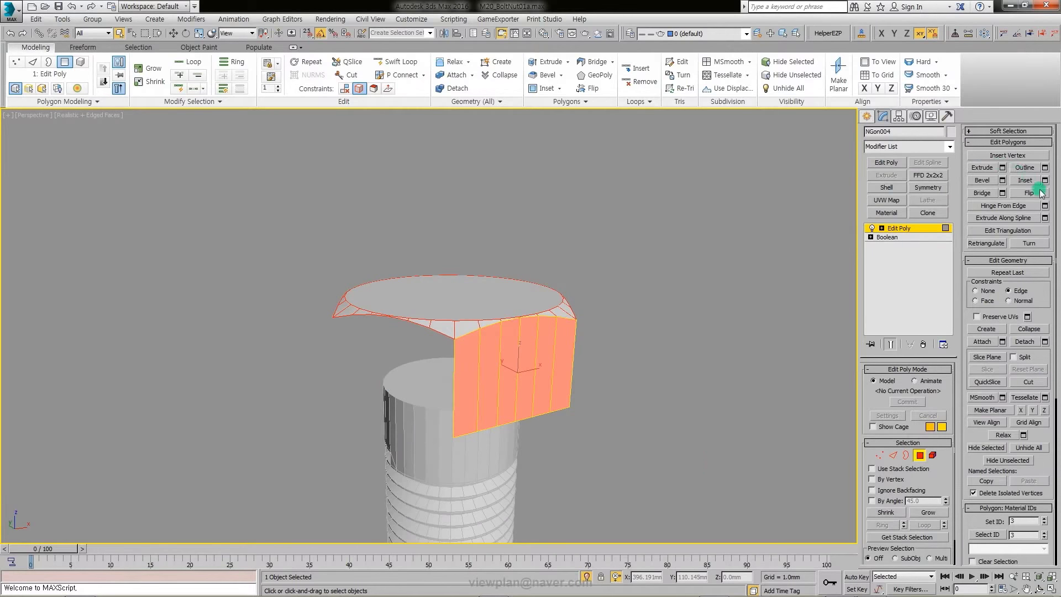
{"action": "left_click", "coordinate": [1043, 341]}
{"action": "key", "text": "Return"}
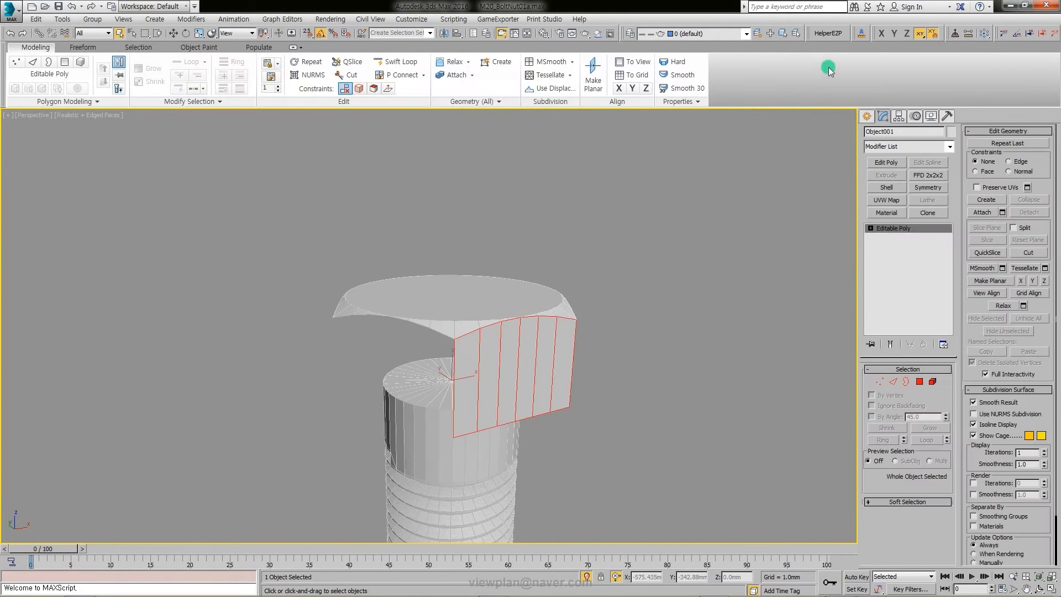
Step: Array the detached strip six times at 60° Z rotation around the head
{"action": "left_click", "coordinate": [500, 35]}
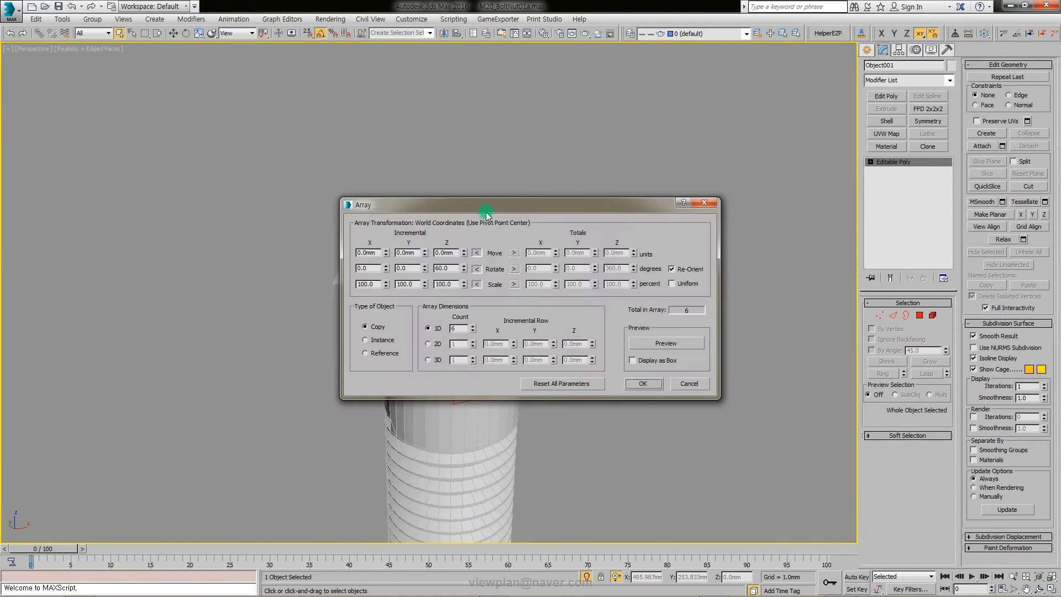
{"action": "left_click_drag", "start_coordinate": [486, 214], "coordinate": [803, 217]}
{"action": "left_click", "coordinate": [982, 337]}
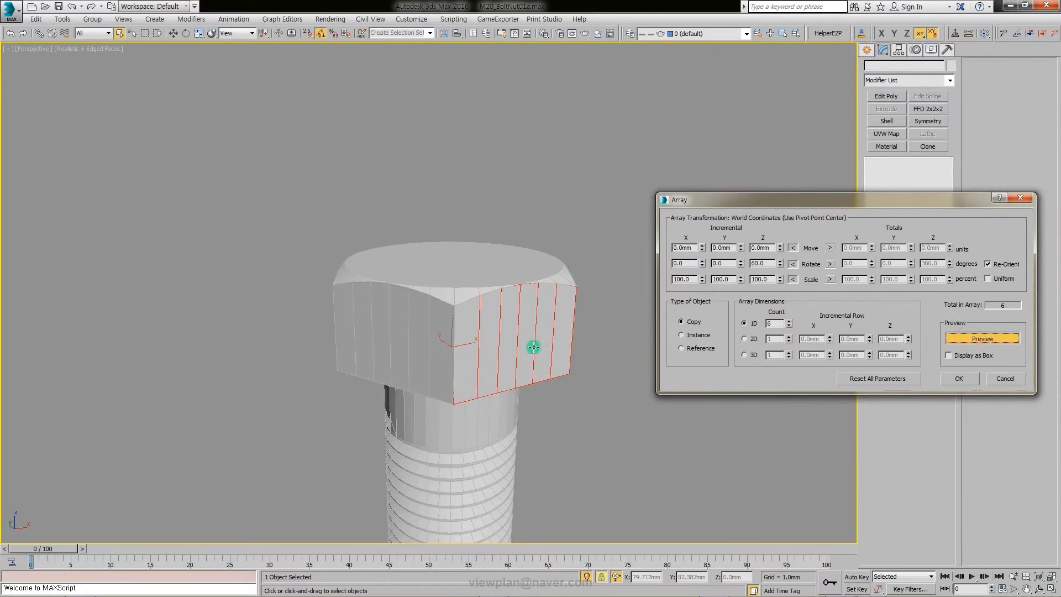
{"action": "left_click", "coordinate": [959, 379]}
Step: Hide everything except the bolt head using Hide Unselected
{"action": "left_click", "coordinate": [563, 318]}
{"action": "left_click", "coordinate": [461, 244]}
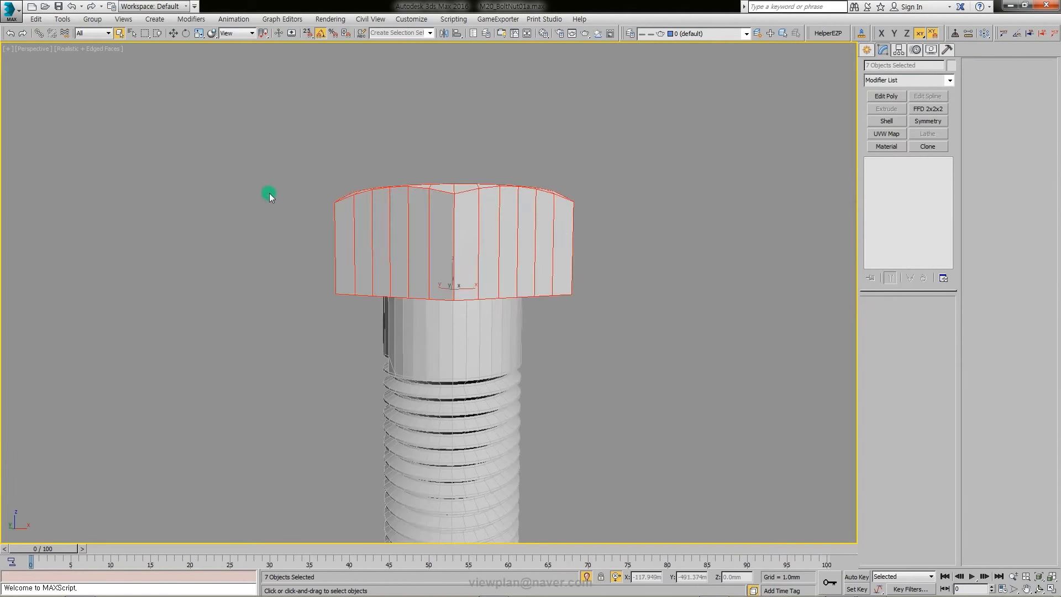
{"action": "right_click", "coordinate": [677, 230]}
{"action": "left_click", "coordinate": [697, 204]}
{"action": "left_click", "coordinate": [566, 289]}
{"action": "mouse_move", "coordinate": [612, 208]}
{"action": "middle_mouse_down", "text": "alt"}
{"action": "mouse_move", "coordinate": [566, 289]}
{"action": "mouse_move", "coordinate": [538, 310]}
{"action": "middle_mouse_up", "text": "alt"}
Step: Attach strips Object001–Object006 to bolt head NGon004 via Attach List
{"action": "left_click", "coordinate": [547, 318]}
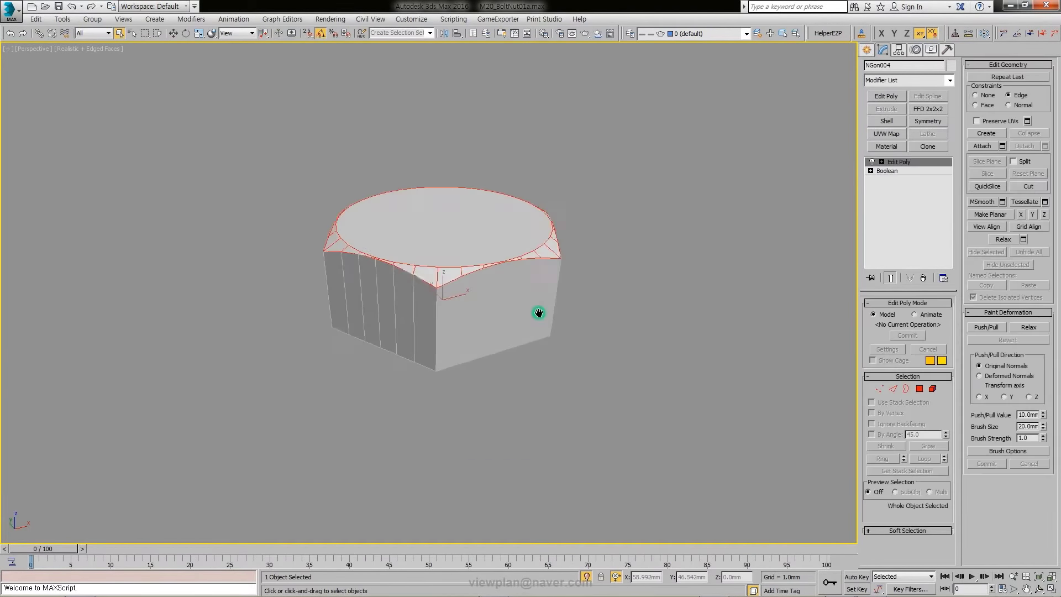
{"action": "left_click", "coordinate": [1002, 146]}
{"action": "left_click", "coordinate": [51, 75]}
{"action": "left_click", "coordinate": [51, 124], "text": "shift"}
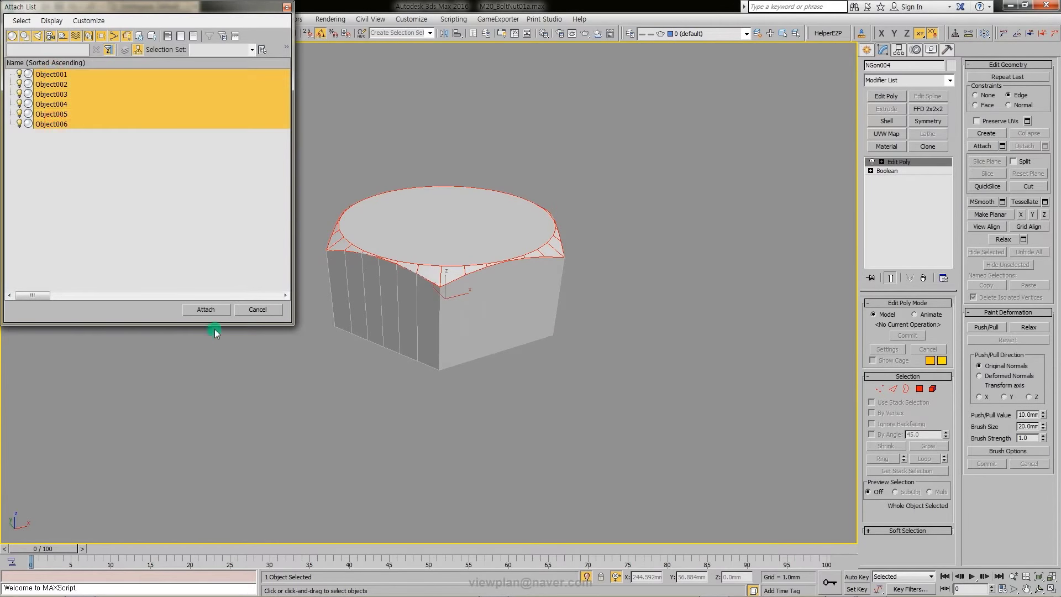
{"action": "left_click", "coordinate": [205, 310]}
Step: Weld all head vertices at 0.1mm, reducing 156 vertices to 108
{"action": "middle_click_drag", "start_coordinate": [493, 351], "coordinate": [583, 387], "text": "alt"}
{"action": "left_click", "coordinate": [877, 389]}
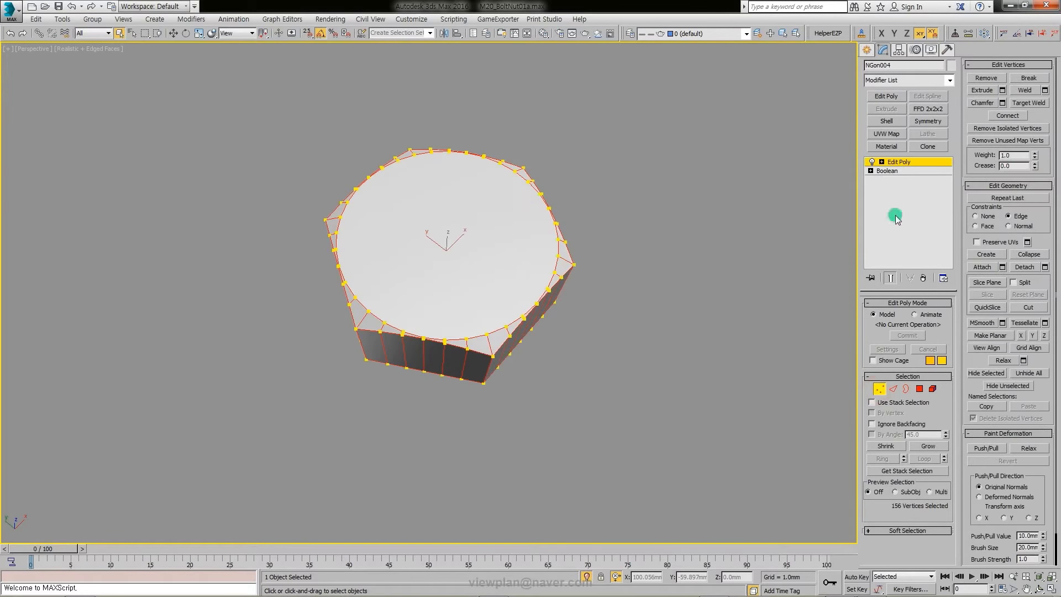
{"action": "left_click", "coordinate": [1045, 91]}
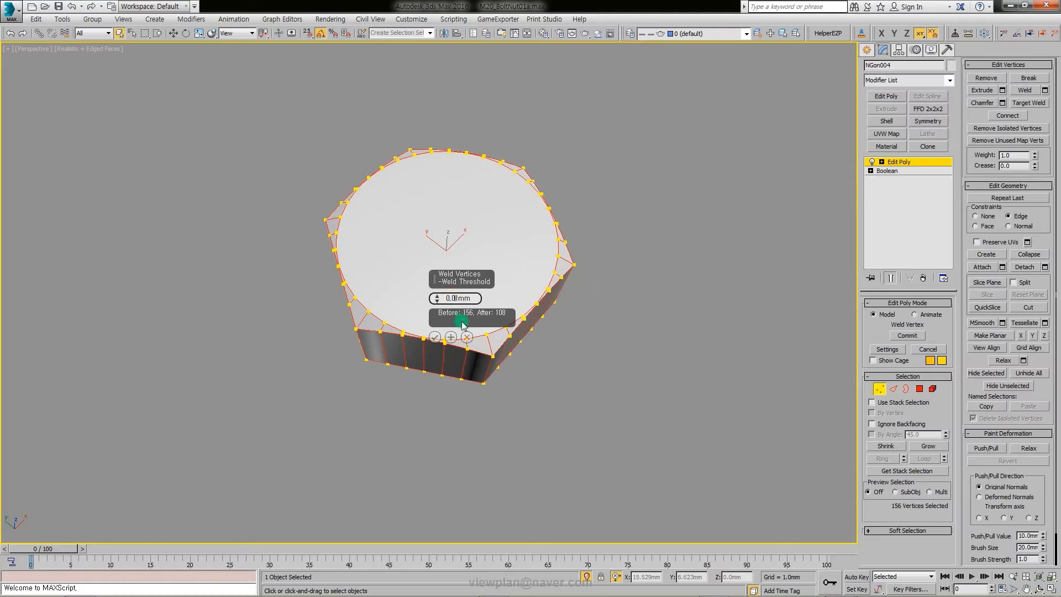
{"action": "left_click", "coordinate": [435, 337]}
{"action": "left_click", "coordinate": [920, 388], "text": "ctrl"}
Step: Cap the open border on the head's underside
{"action": "middle_click_drag", "start_coordinate": [575, 387], "coordinate": [590, 312], "text": "alt"}
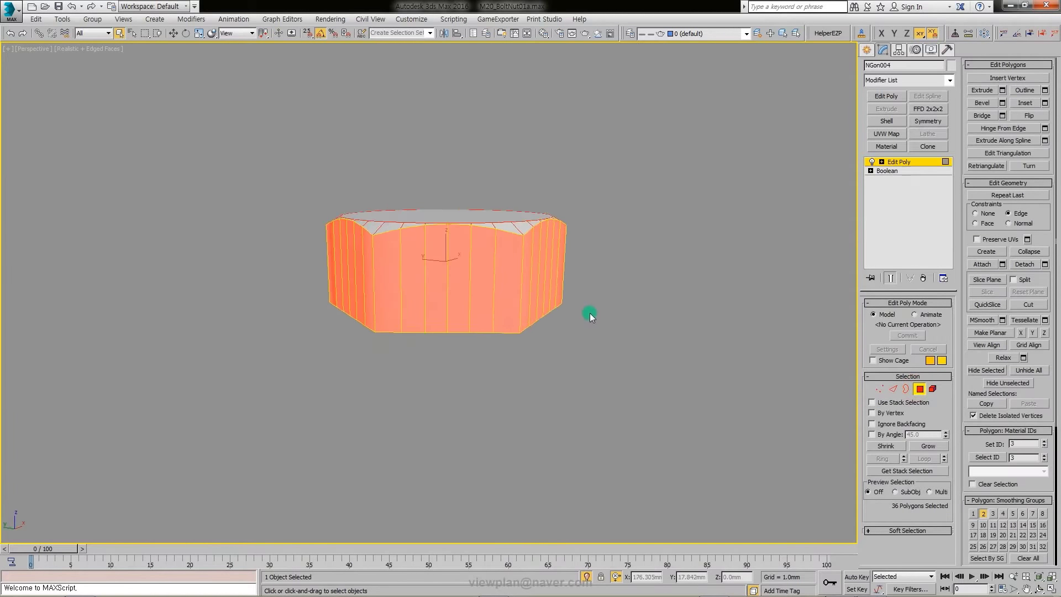
{"action": "left_click_drag", "start_coordinate": [1031, 486], "coordinate": [1030, 402]}
{"action": "middle_click_drag", "start_coordinate": [553, 359], "coordinate": [597, 329], "text": "alt"}
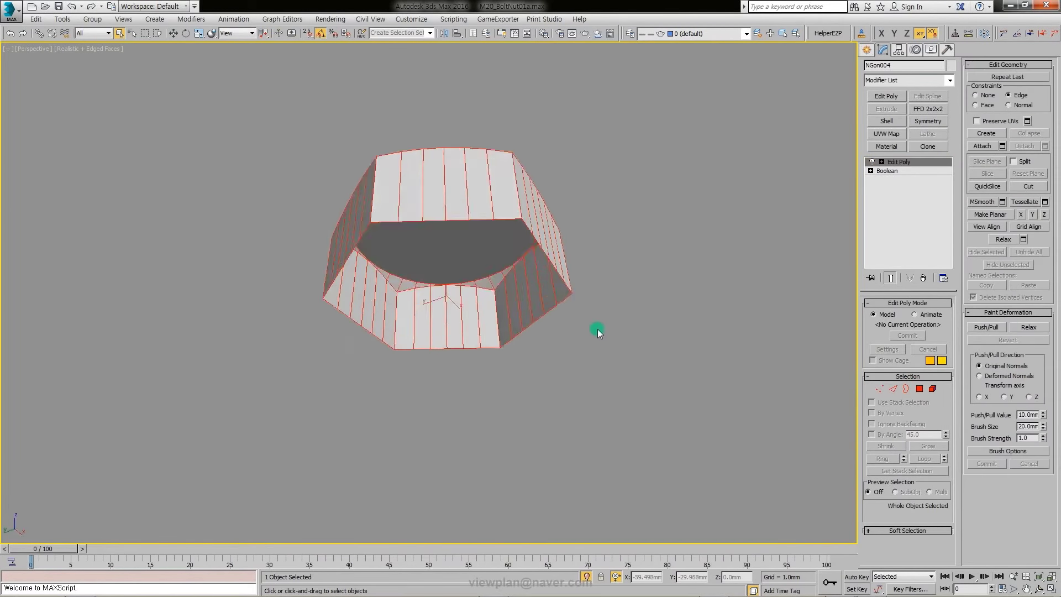
{"action": "left_click", "coordinate": [906, 389], "text": "ctrl"}
{"action": "left_click", "coordinate": [1036, 93]}
Step: Inset the underside cap by 1.0mm and collapse the inset face to a centre point
{"action": "key", "text": "4"}
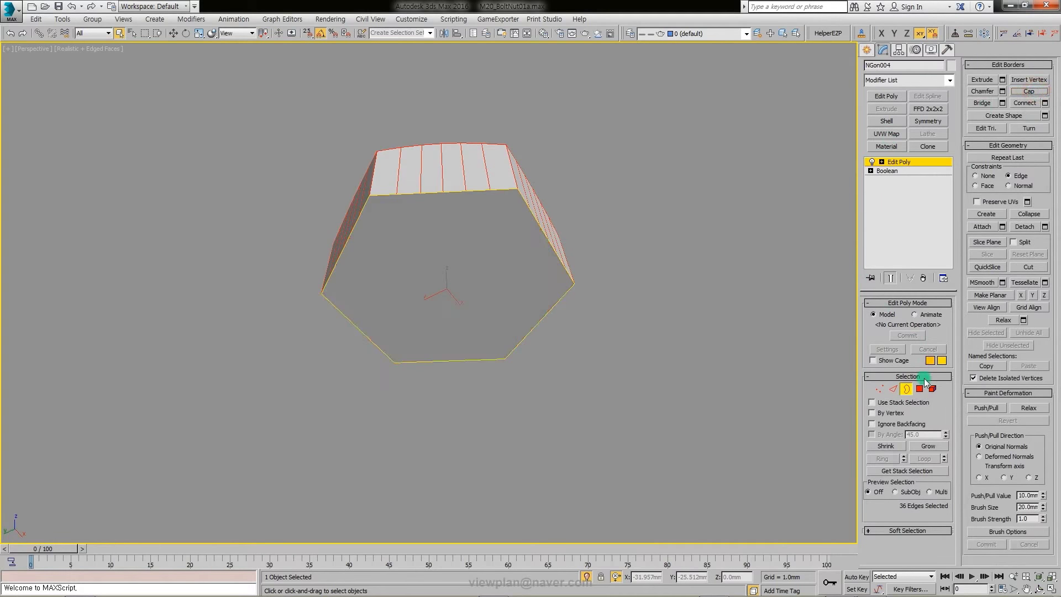
{"action": "left_click", "coordinate": [496, 262]}
{"action": "left_click", "coordinate": [1045, 103]}
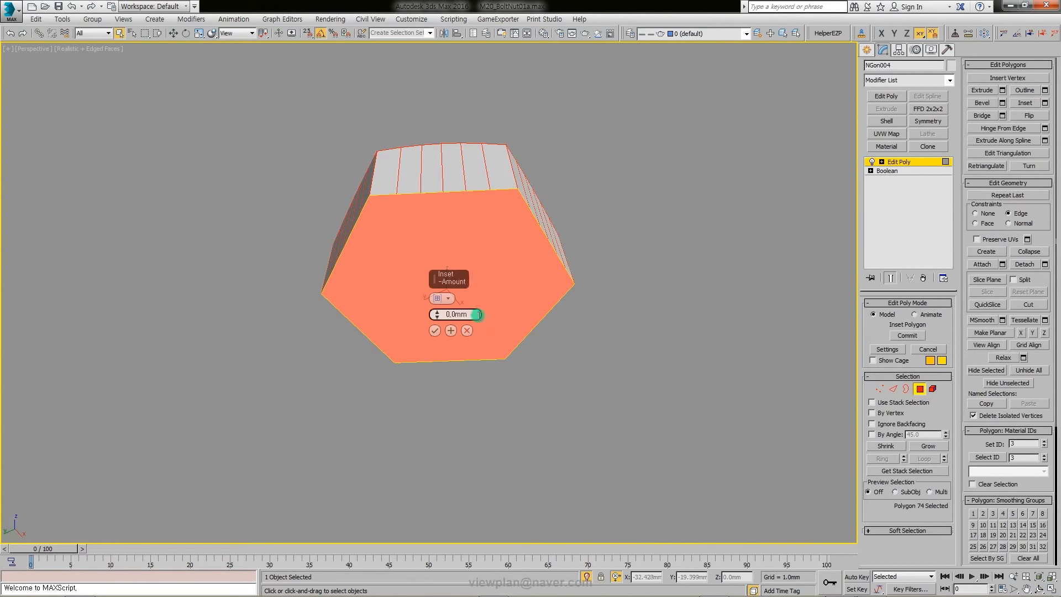
{"action": "left_click", "coordinate": [434, 328]}
{"action": "left_click", "coordinate": [1029, 252]}
Step: Chamfer the underside centre vertex and delete its polygon to open a round hole
{"action": "key", "text": "1"}
{"action": "key", "text": "ctrl+a"}
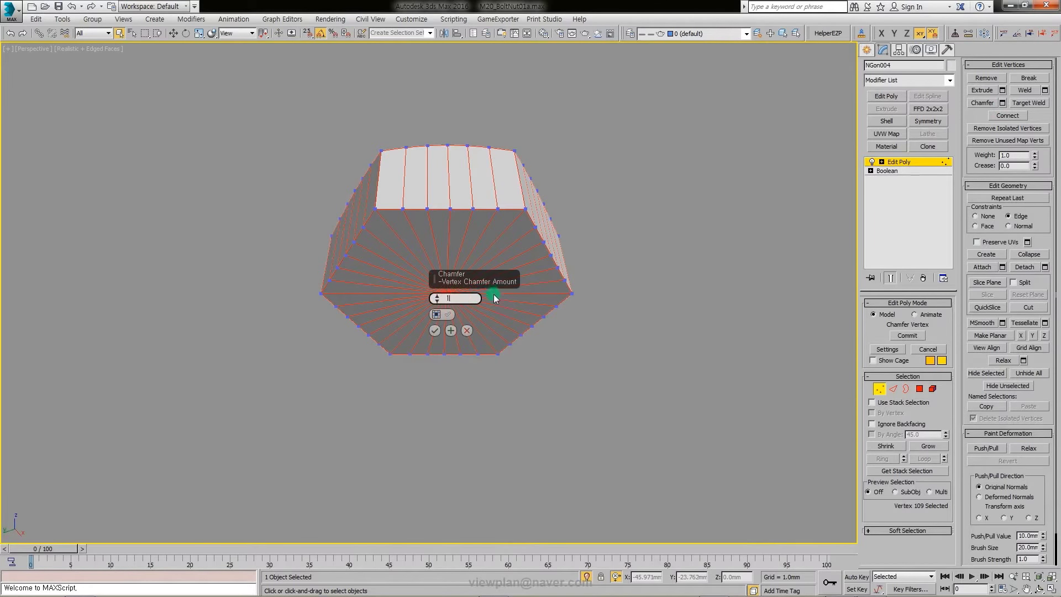
{"action": "left_click", "coordinate": [434, 331]}
{"action": "left_click", "coordinate": [920, 388]}
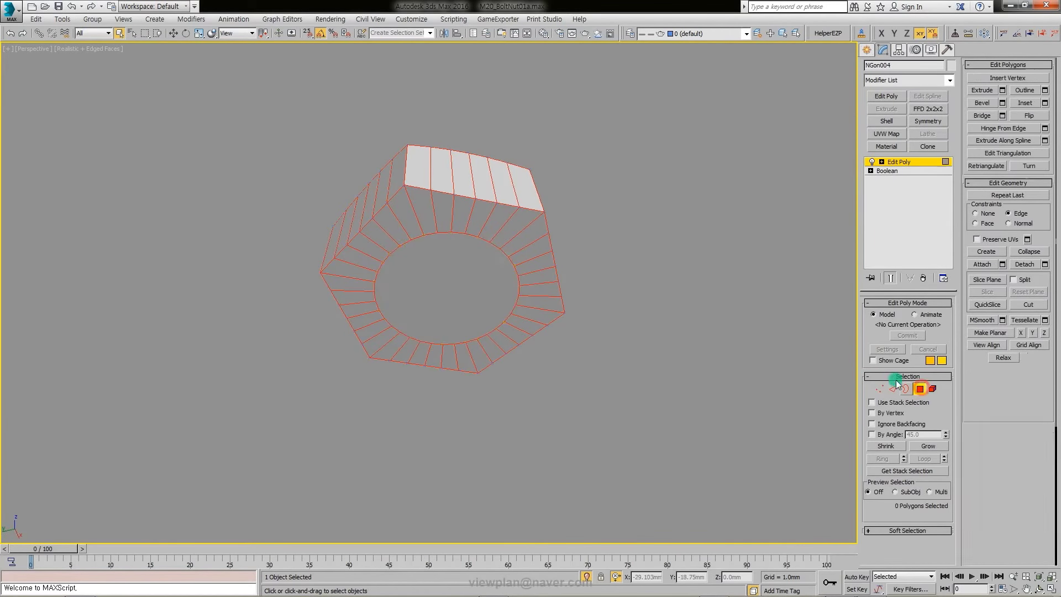
{"action": "left_click", "coordinate": [481, 280]}
{"action": "key", "text": "Delete"}
{"action": "middle_click_drag", "start_coordinate": [481, 279], "coordinate": [512, 386], "text": "alt"}
Step: Inset the top cap and collapse it into a radial fan around a centre point
{"action": "key", "text": "ctrl+z"}
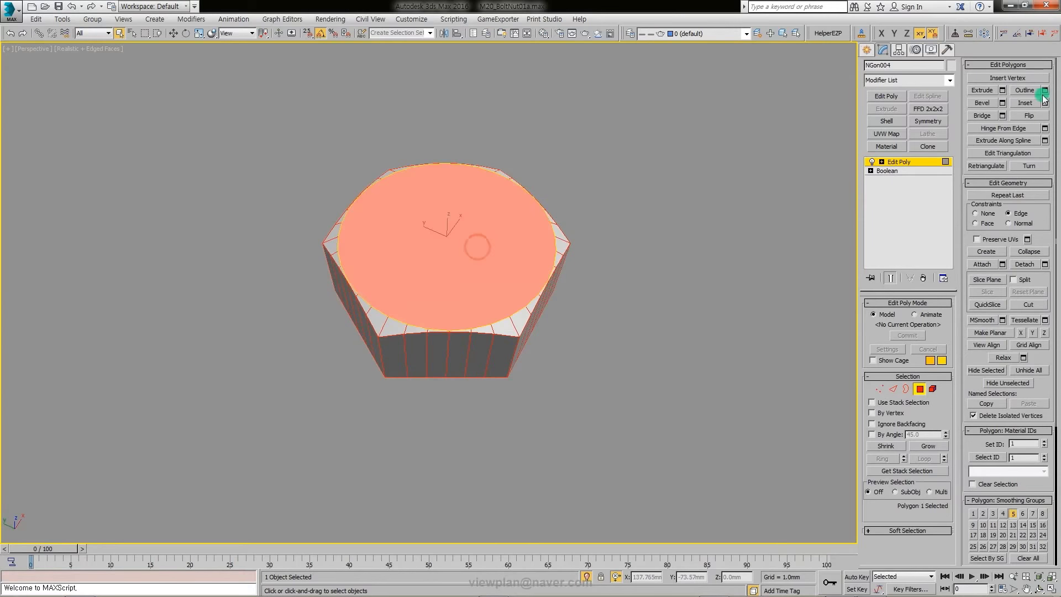
{"action": "left_click", "coordinate": [1046, 103]}
{"action": "left_click", "coordinate": [446, 331]}
{"action": "left_click", "coordinate": [1030, 251]}
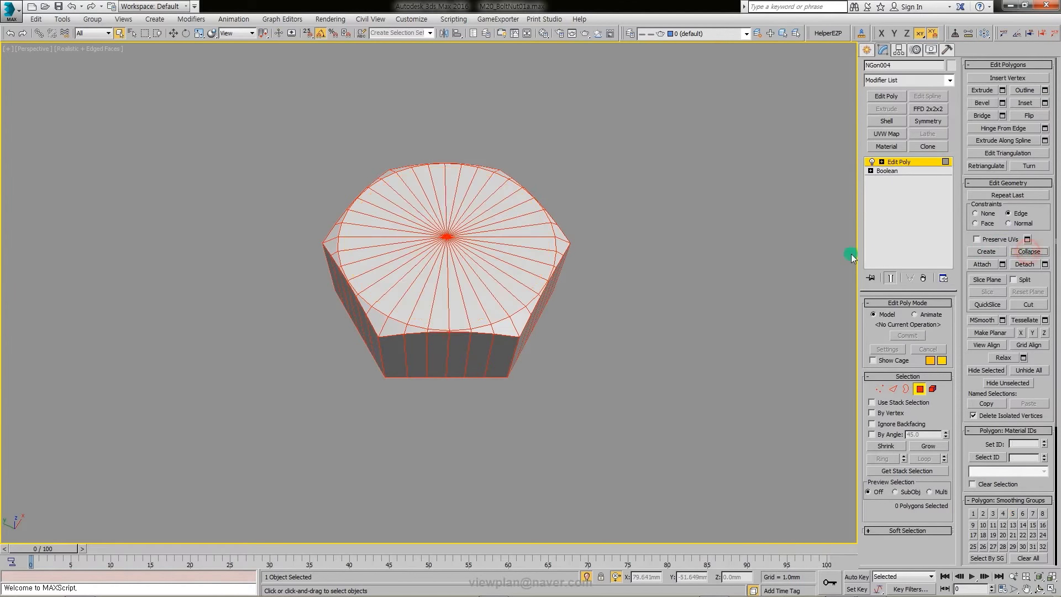
{"action": "middle_click_drag", "start_coordinate": [851, 253], "coordinate": [907, 405], "text": "alt"}
{"action": "left_click", "coordinate": [920, 388]}
{"action": "middle_click_drag", "start_coordinate": [635, 525], "coordinate": [597, 441], "text": "alt"}
Step: Unhide all objects to show the threaded shaft and select Loft003
{"action": "right_click", "coordinate": [711, 353]}
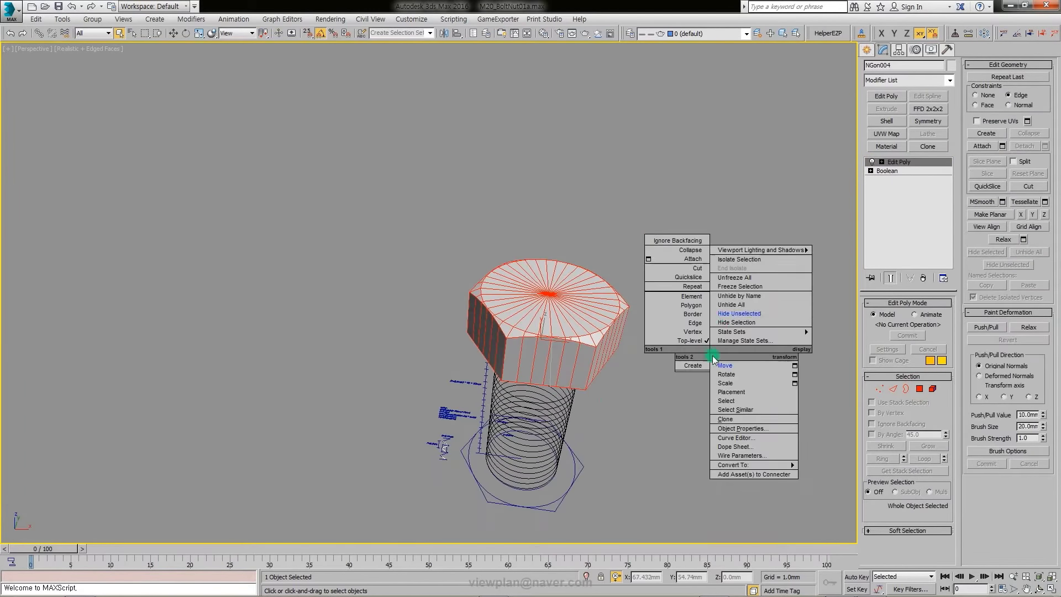
{"action": "left_click", "coordinate": [731, 305]}
{"action": "left_click", "coordinate": [581, 336]}
{"action": "mouse_move", "coordinate": [597, 343]}
{"action": "middle_mouse_down", "text": "alt"}
{"action": "mouse_move", "coordinate": [576, 336]}
{"action": "mouse_move", "coordinate": [491, 201]}
{"action": "mouse_move", "coordinate": [413, 208]}
{"action": "middle_mouse_up", "text": "alt"}
Step: Box-select the head–shaft joint vertices and weld them
{"action": "key", "text": "1"}
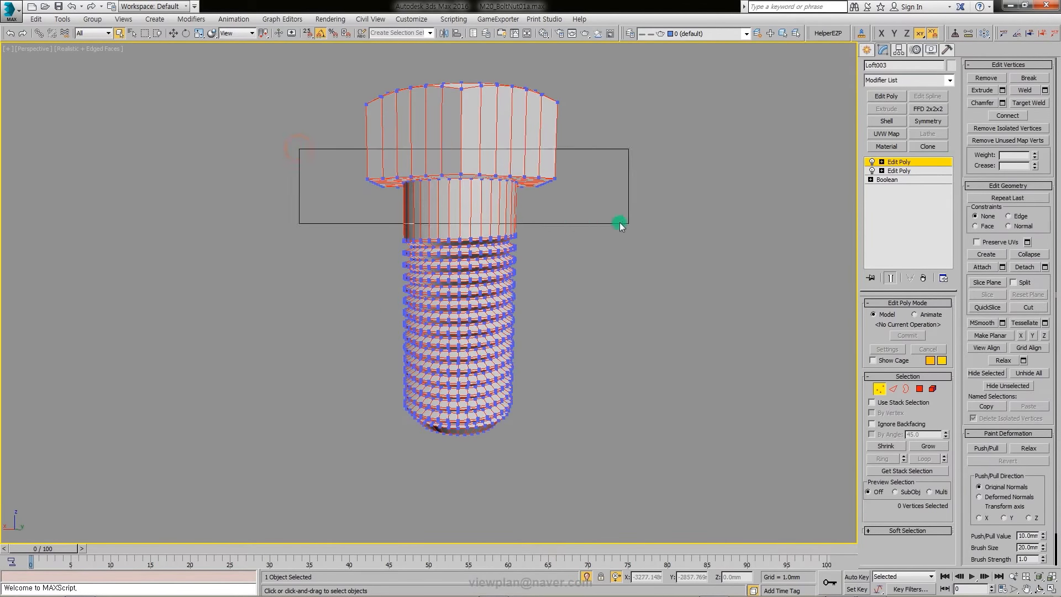
{"action": "left_click_drag", "start_coordinate": [619, 222], "coordinate": [619, 222]}
{"action": "middle_click_drag", "start_coordinate": [457, 166], "coordinate": [504, 183], "text": "alt"}
{"action": "left_click", "coordinate": [1044, 90]}
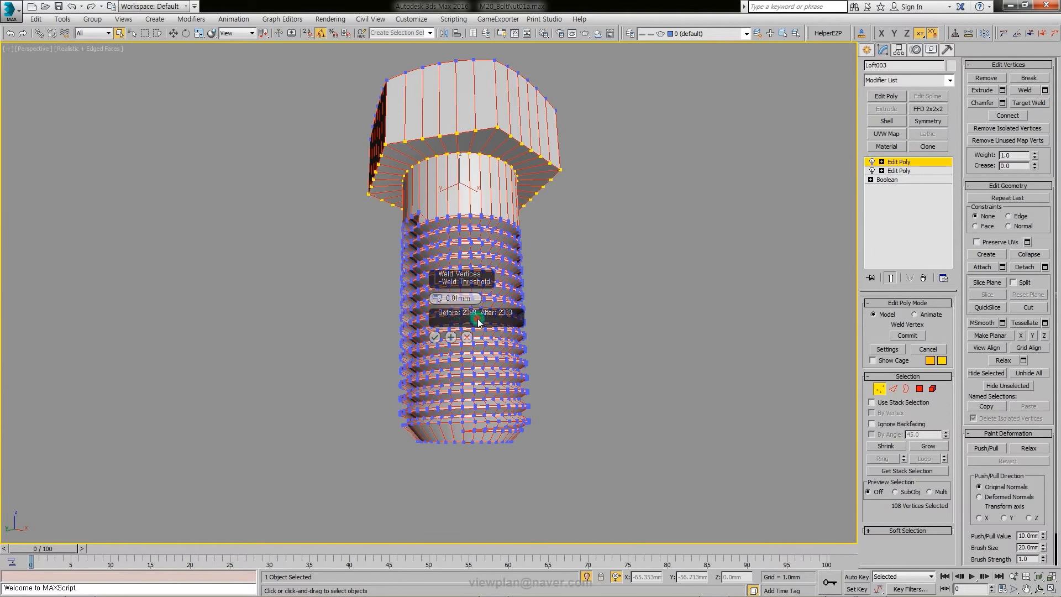
{"action": "left_click", "coordinate": [434, 337]}
Step: Select the whole bolt mesh in element mode and open the Material Editor
{"action": "key", "text": "5"}
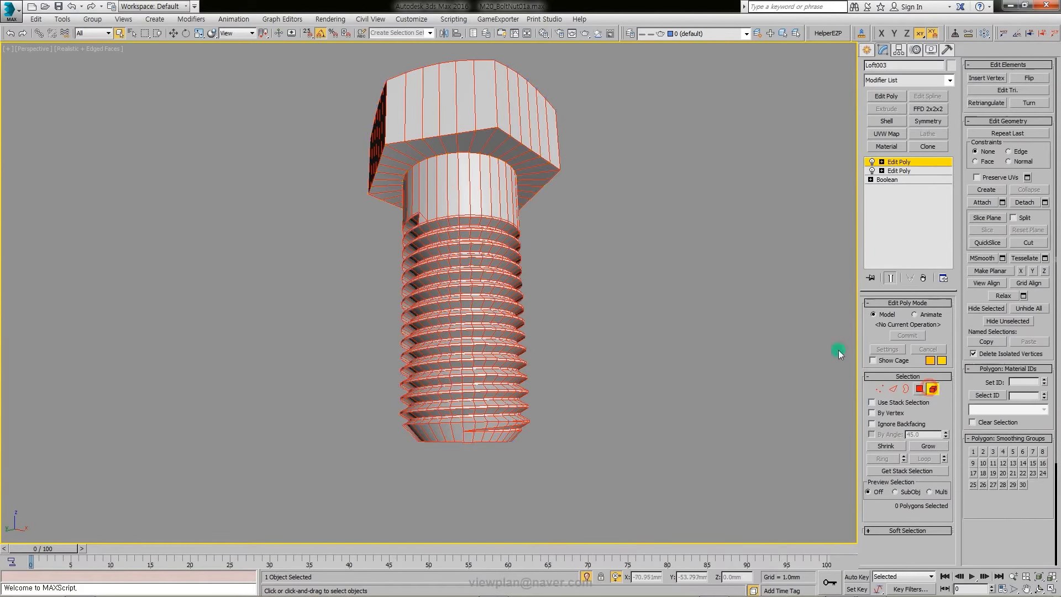
{"action": "left_click", "coordinate": [443, 148]}
{"action": "left_click", "coordinate": [659, 230]}
{"action": "middle_click_drag", "start_coordinate": [468, 303], "coordinate": [556, 274], "text": "alt"}
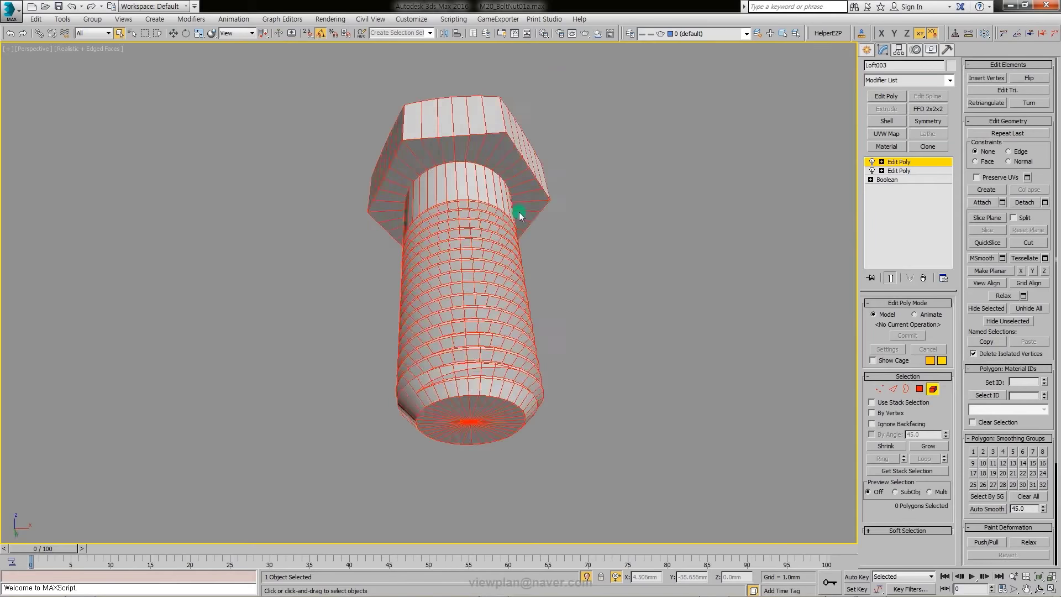
{"action": "left_click", "coordinate": [934, 390]}
{"action": "scroll", "coordinate": [570, 299], "scroll_direction": "down", "scroll_amount": 2}
{"action": "scroll", "coordinate": [526, 294], "scroll_direction": "up", "scroll_amount": 2}
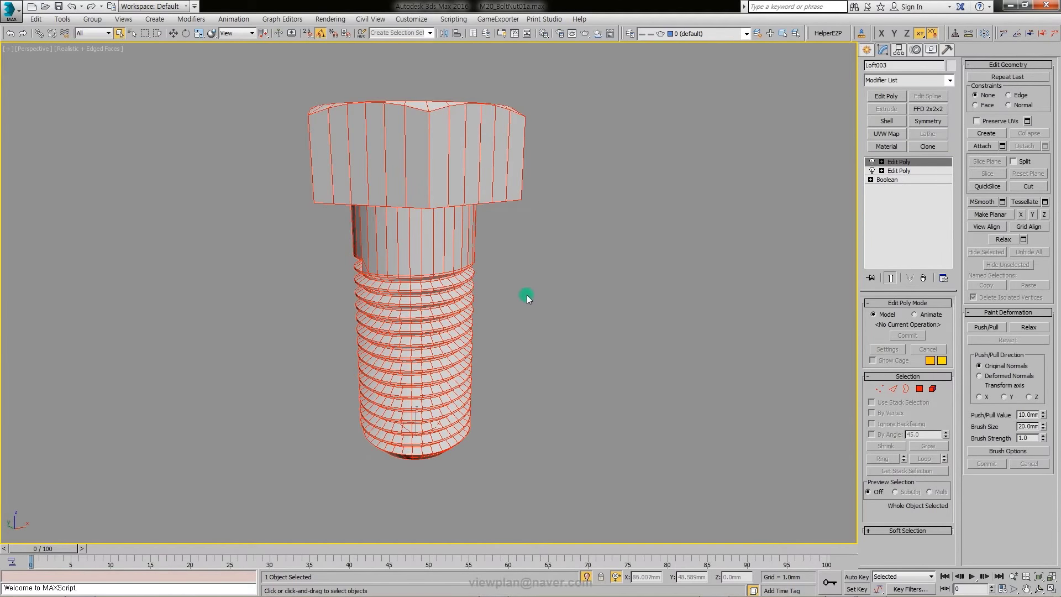
{"action": "key", "text": "m"}
{"action": "key", "text": "m"}
{"action": "left_click", "coordinate": [575, 240]}
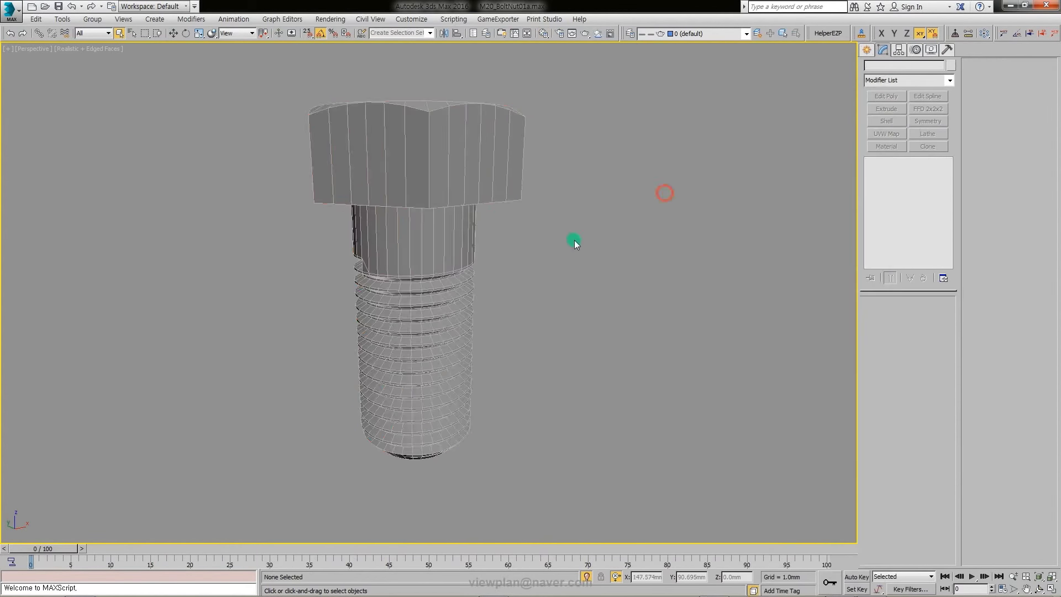
{"action": "mouse_move", "coordinate": [575, 240]}
{"action": "middle_mouse_down", "text": "alt"}
{"action": "mouse_move", "coordinate": [555, 299]}
{"action": "mouse_move", "coordinate": [447, 274]}
{"action": "mouse_move", "coordinate": [591, 308]}
{"action": "mouse_move", "coordinate": [514, 304]}
{"action": "mouse_move", "coordinate": [567, 355]}
{"action": "middle_mouse_up", "text": "alt"}
Step: Toggle the bolt's see-through display in Object Properties
{"action": "left_click", "coordinate": [487, 263]}
{"action": "right_click", "coordinate": [487, 261]}
{"action": "left_click", "coordinate": [497, 333]}
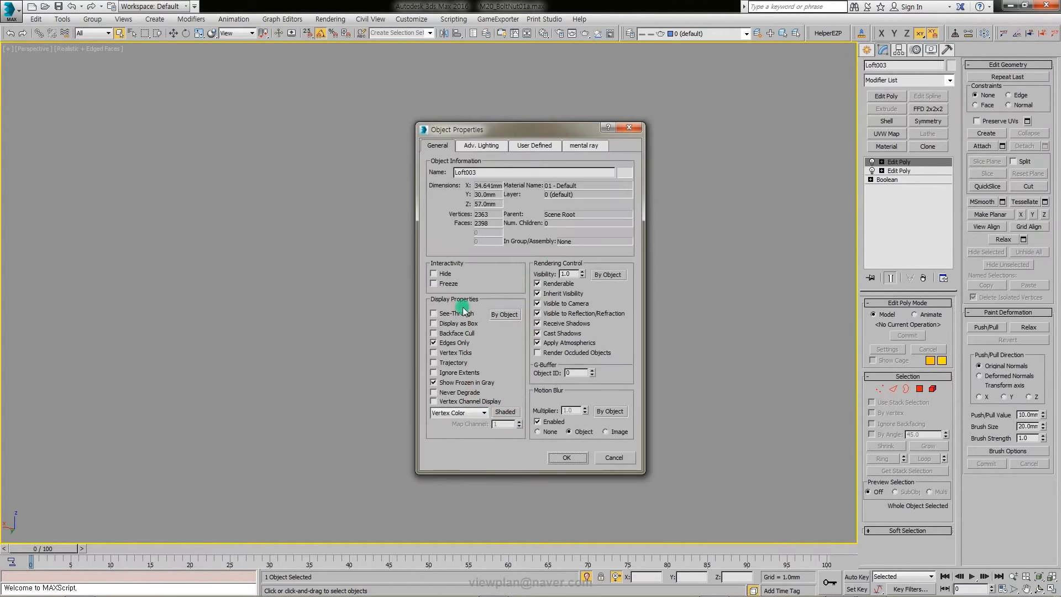
{"action": "left_click", "coordinate": [452, 308]}
{"action": "left_click", "coordinate": [553, 459]}
Step: Switch to the four-viewport layout with the Front view active
{"action": "scroll", "coordinate": [489, 328], "scroll_direction": "up", "scroll_amount": 5}
{"action": "mouse_move", "coordinate": [457, 304]}
{"action": "middle_mouse_down", "text": "alt"}
{"action": "mouse_move", "coordinate": [623, 315]}
{"action": "mouse_move", "coordinate": [585, 304]}
{"action": "mouse_move", "coordinate": [504, 227]}
{"action": "mouse_move", "coordinate": [431, 315]}
{"action": "mouse_move", "coordinate": [441, 348]}
{"action": "middle_mouse_up", "text": "alt"}
{"action": "scroll", "coordinate": [441, 348], "scroll_direction": "down", "scroll_amount": 5}
{"action": "scroll", "coordinate": [475, 346], "scroll_direction": "up", "scroll_amount": 6}
{"action": "scroll", "coordinate": [476, 346], "scroll_direction": "down", "scroll_amount": 4}
{"action": "middle_click_drag", "start_coordinate": [554, 363], "coordinate": [438, 438], "text": "alt"}
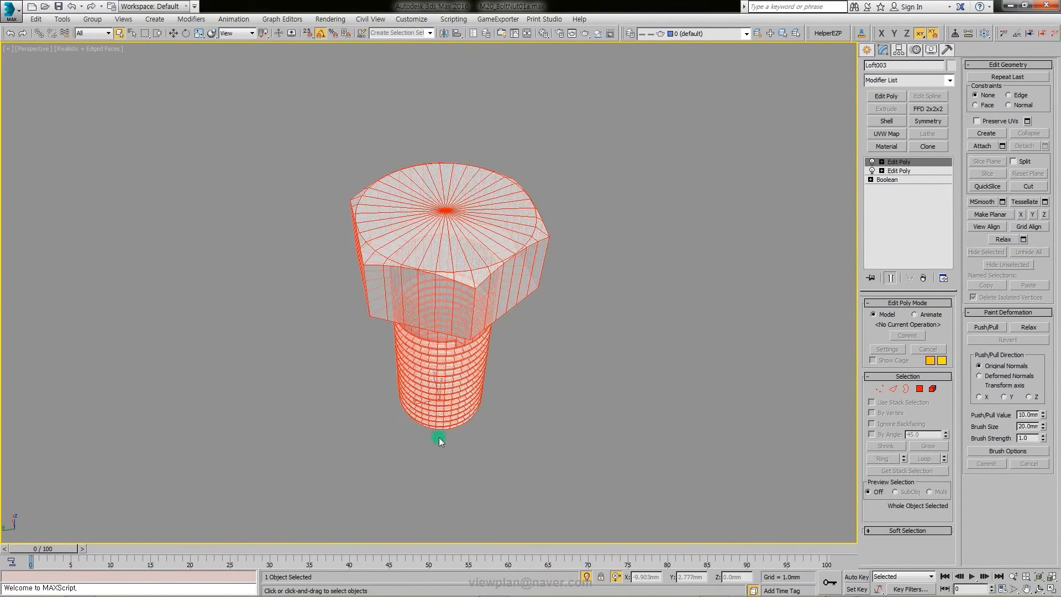
{"action": "left_click", "coordinate": [761, 400]}
{"action": "key", "text": "alt+w"}
{"action": "left_click", "coordinate": [725, 78]}
Step: Copy the bolt as 'Nut' and collapse its modifier stack to an editable poly
{"action": "left_click", "coordinate": [719, 106]}
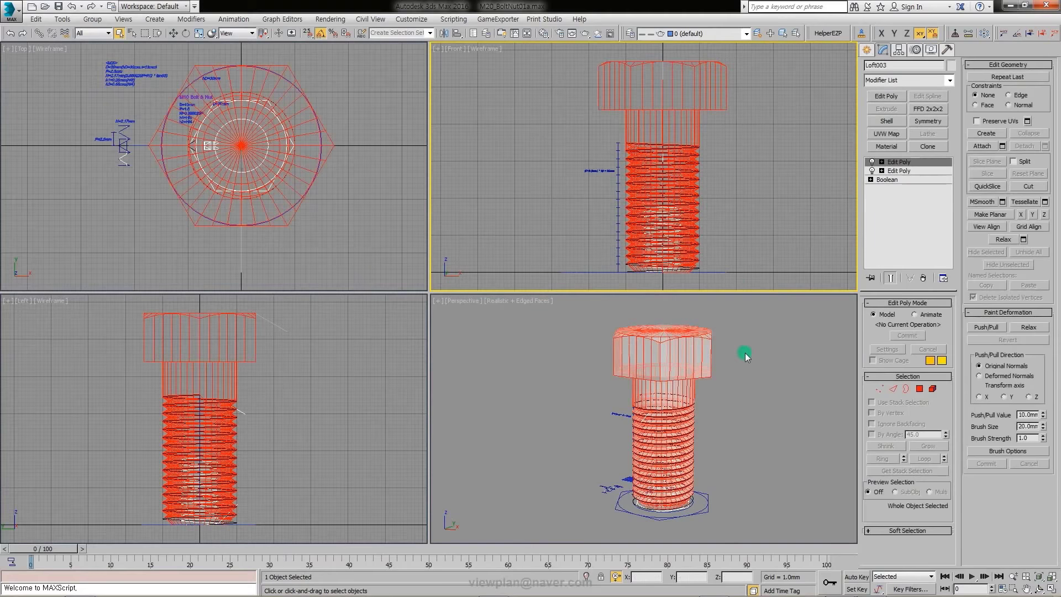
{"action": "key", "text": "ctrl+v"}
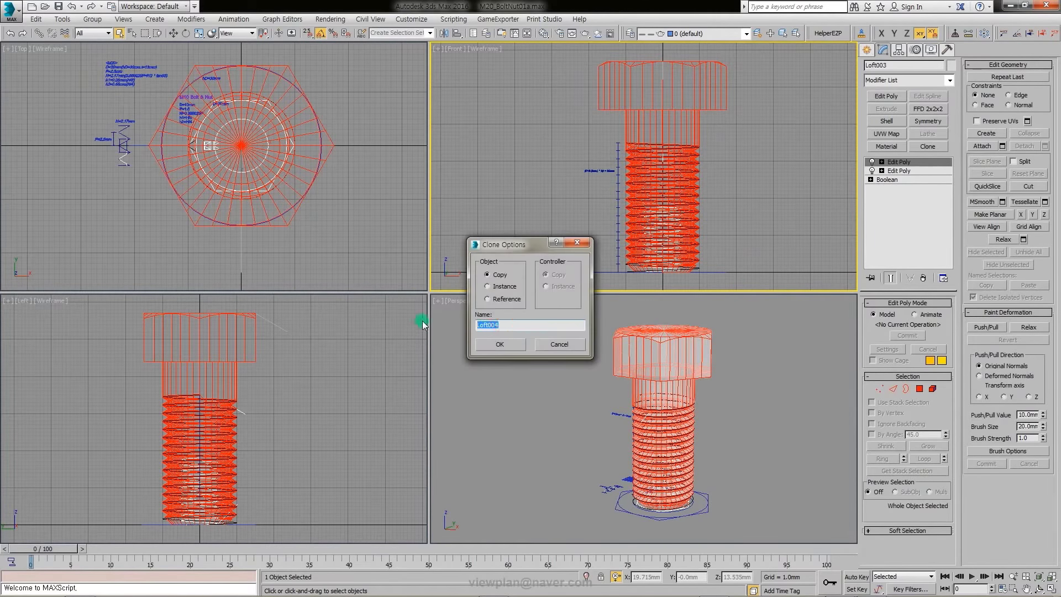
{"action": "left_click", "coordinate": [507, 357]}
{"action": "right_click", "coordinate": [899, 162]}
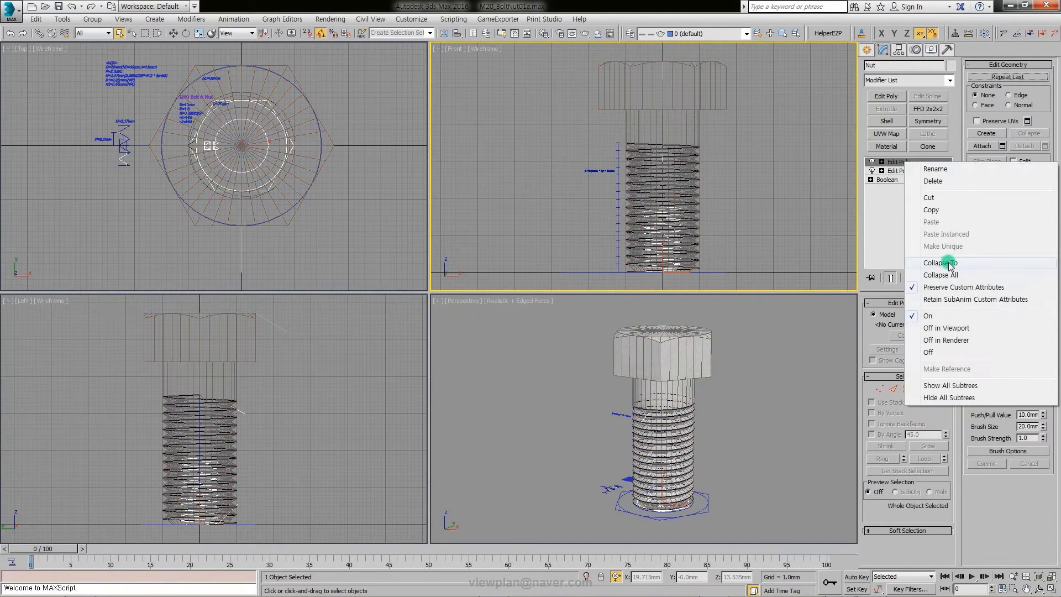
{"action": "left_click", "coordinate": [940, 263]}
Step: Move the Nut down onto the threaded shaft's lower end and add a Symmetry modifier
{"action": "middle_click_drag", "start_coordinate": [735, 172], "coordinate": [703, 160]}
{"action": "left_click_drag", "start_coordinate": [525, 71], "coordinate": [592, 116]}
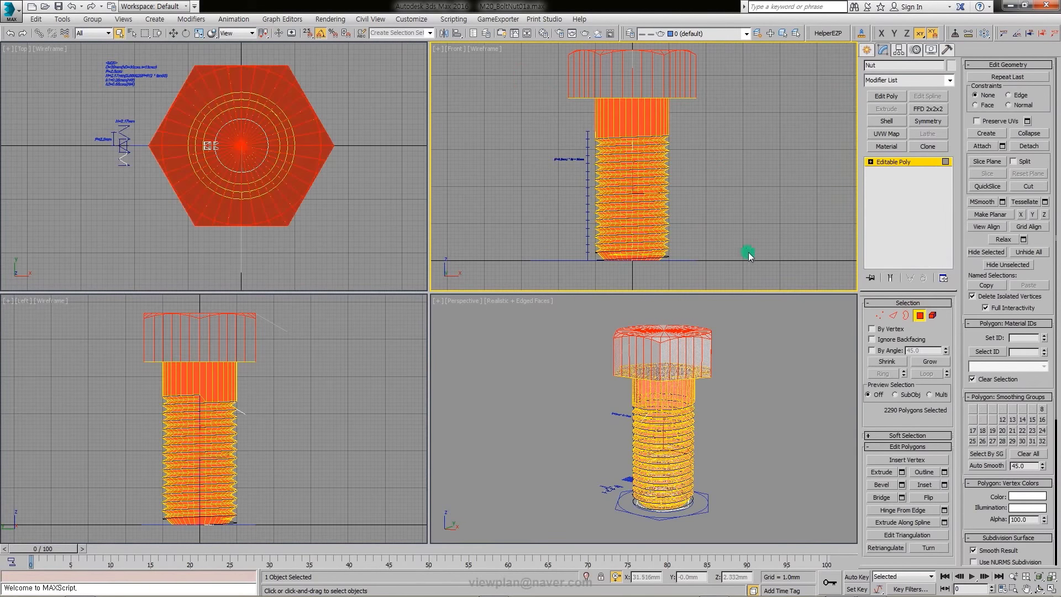
{"action": "left_click", "coordinate": [910, 308]}
{"action": "key", "text": "w"}
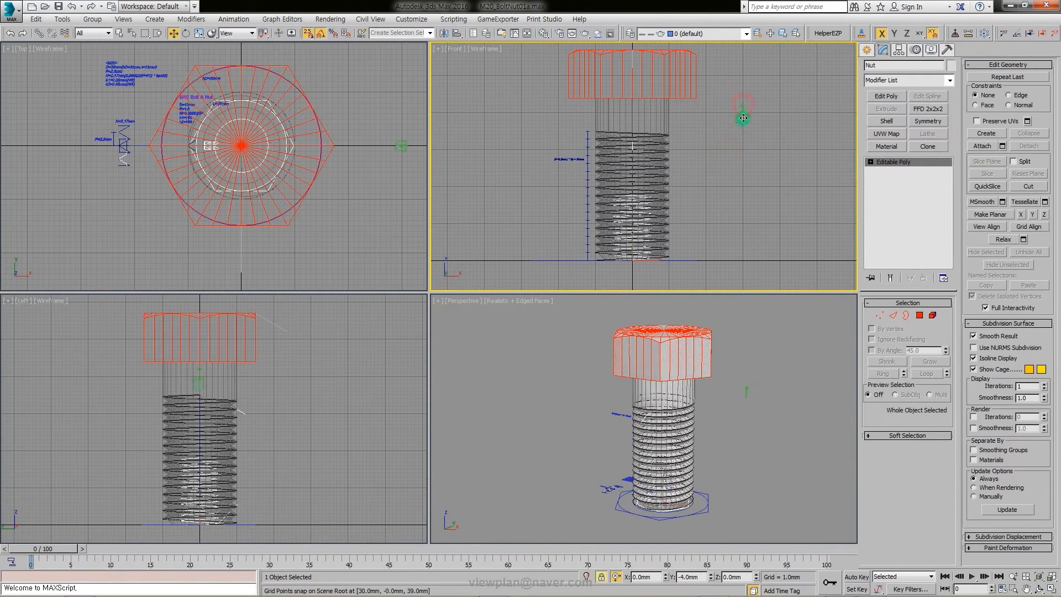
{"action": "left_click_drag", "start_coordinate": [743, 117], "coordinate": [752, 258]}
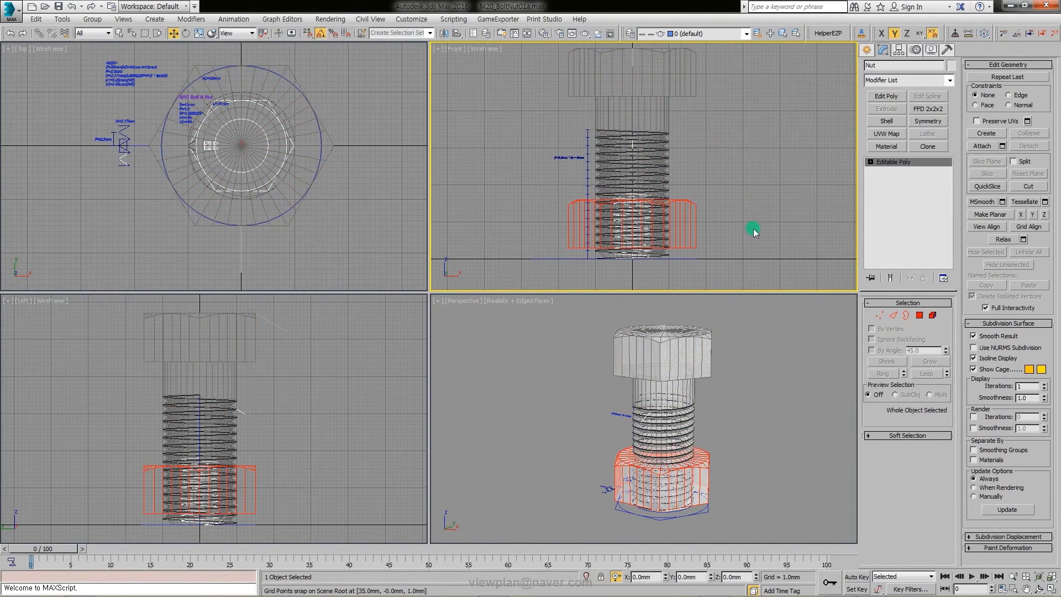
{"action": "left_click", "coordinate": [929, 122]}
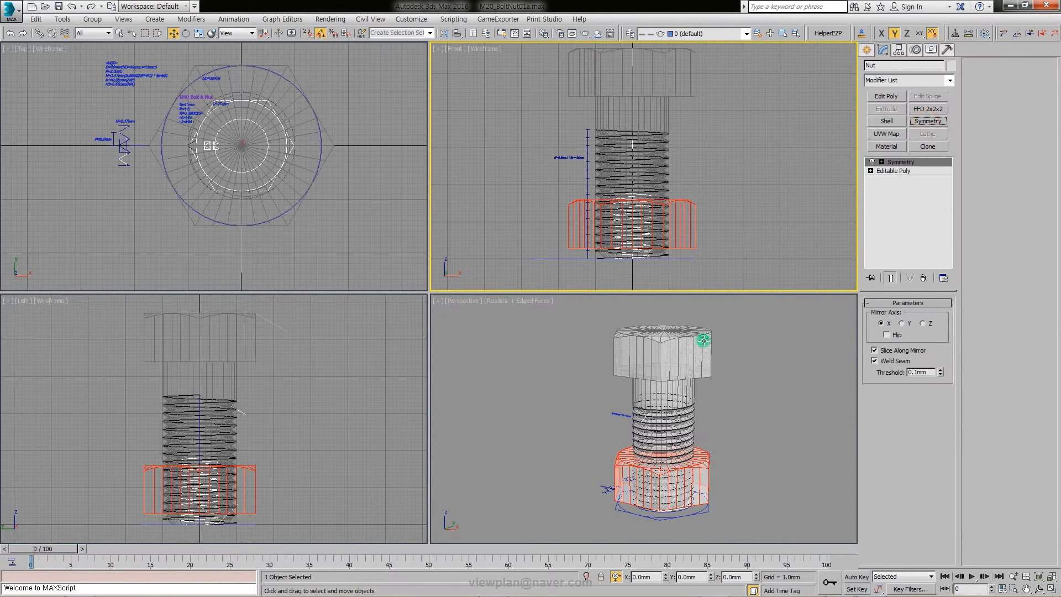
{"action": "scroll", "coordinate": [701, 339], "scroll_direction": "down", "scroll_amount": 5}
{"action": "key", "text": "alt+w"}
Step: Mirror the Nut along the Z axis and adjust the Symmetry mirror plane
{"action": "scroll", "coordinate": [508, 333], "scroll_direction": "up", "scroll_amount": 3}
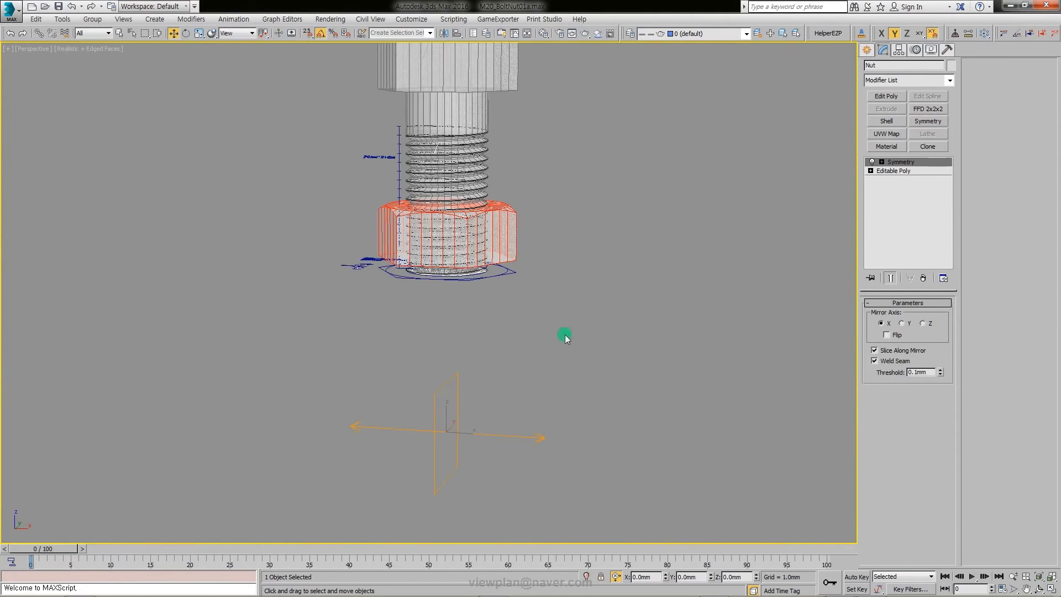
{"action": "left_click", "coordinate": [922, 325]}
{"action": "scroll", "coordinate": [520, 282], "scroll_direction": "down", "scroll_amount": 4}
{"action": "left_click", "coordinate": [901, 170]}
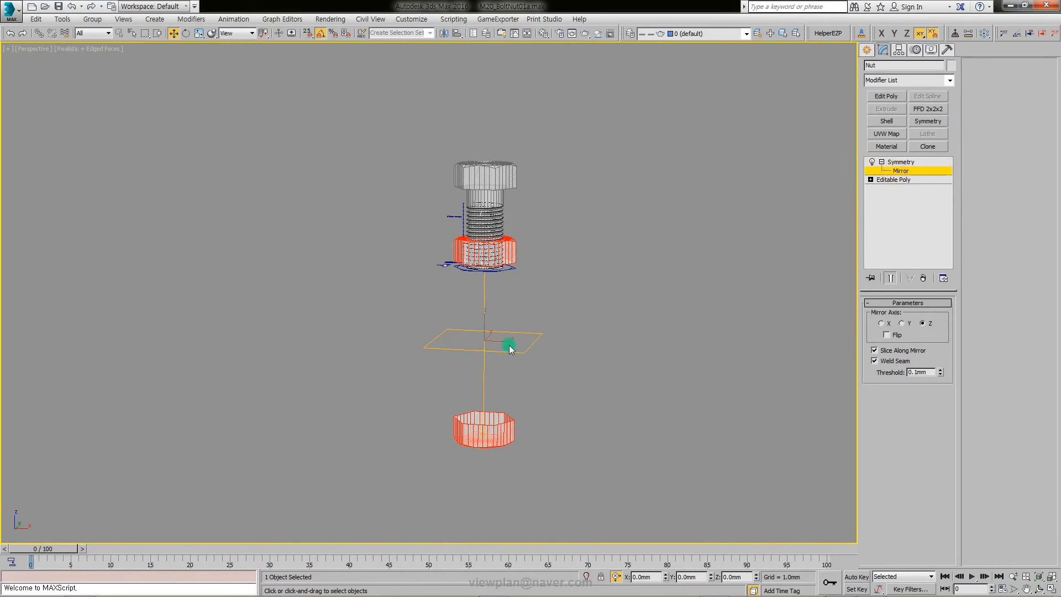
{"action": "key", "text": "alt+w"}
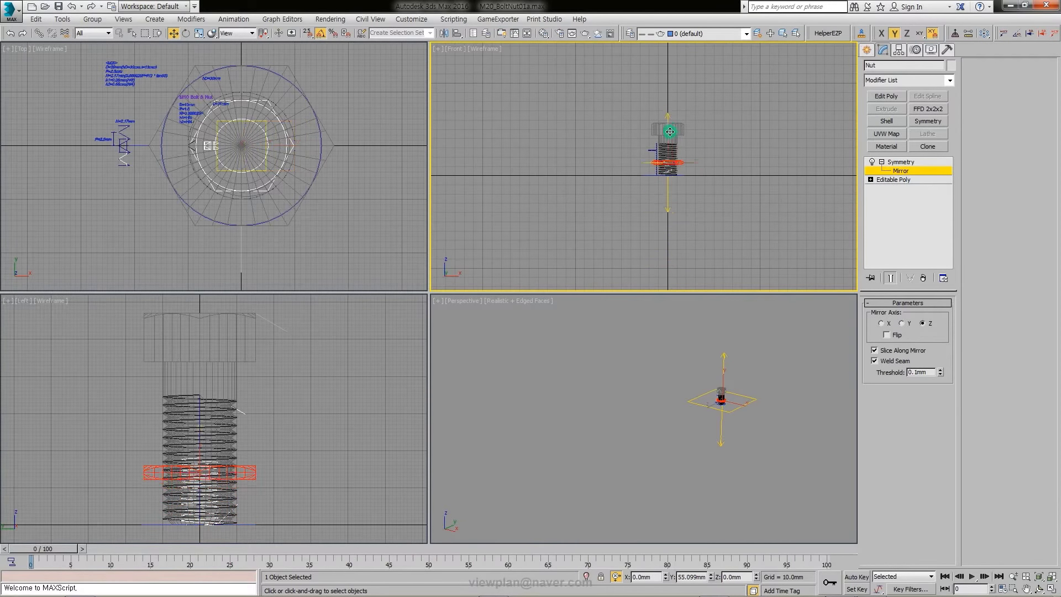
Step: Collapse the mirrored half into the Nut mesh and raise the Nut up the threaded shaft
{"action": "scroll", "coordinate": [660, 166], "scroll_direction": "up", "scroll_amount": 5}
{"action": "key", "text": "alt+w"}
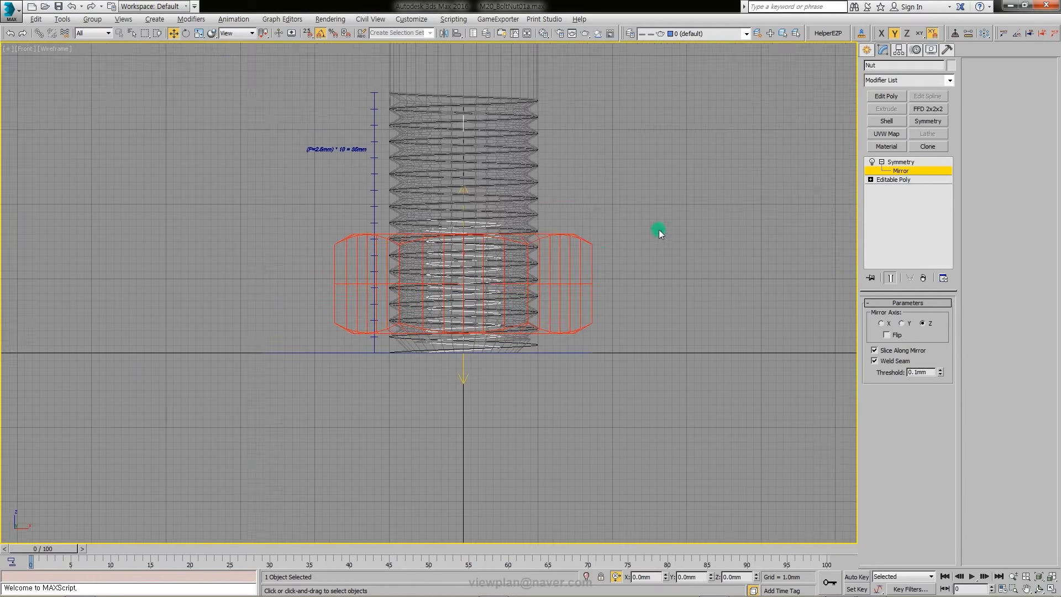
{"action": "scroll", "coordinate": [619, 252], "scroll_direction": "up", "scroll_amount": 2}
{"action": "right_click", "coordinate": [901, 162]}
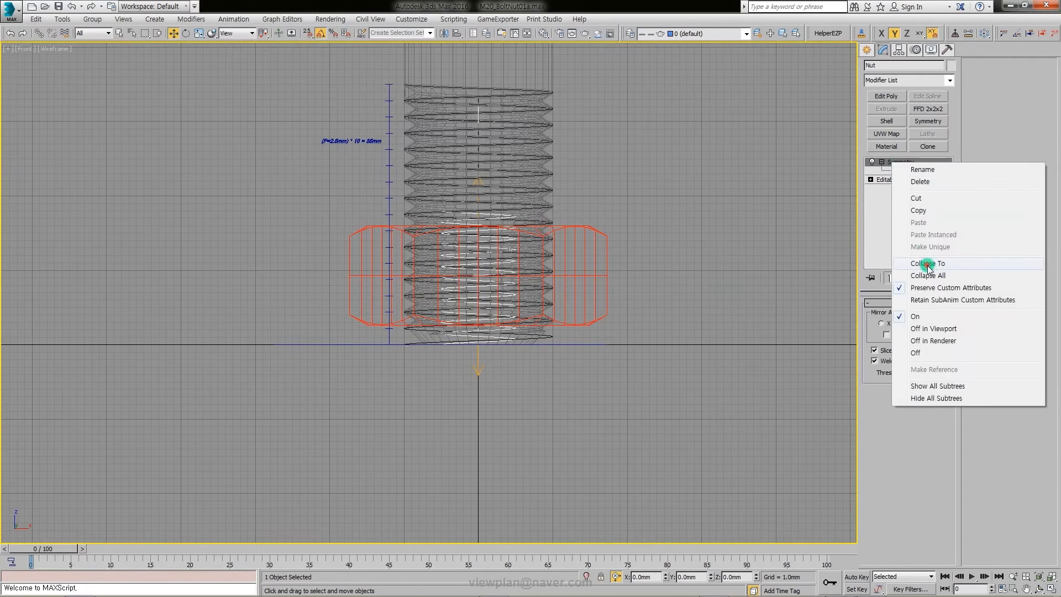
{"action": "left_click", "coordinate": [929, 263]}
{"action": "left_click", "coordinate": [893, 315]}
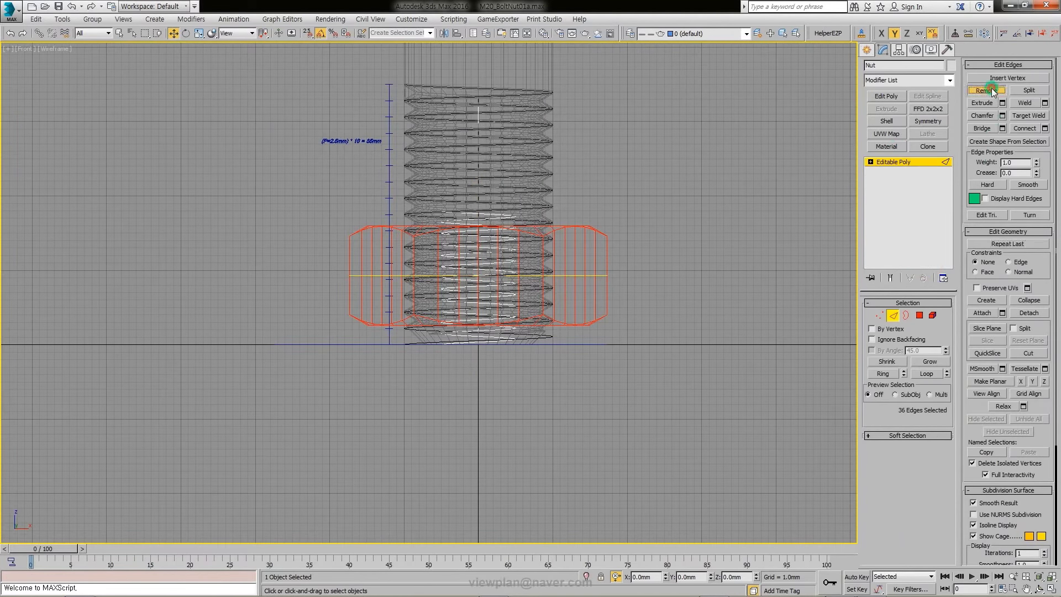
{"action": "left_click", "coordinate": [894, 321]}
{"action": "scroll", "coordinate": [563, 244], "scroll_direction": "up", "scroll_amount": 3}
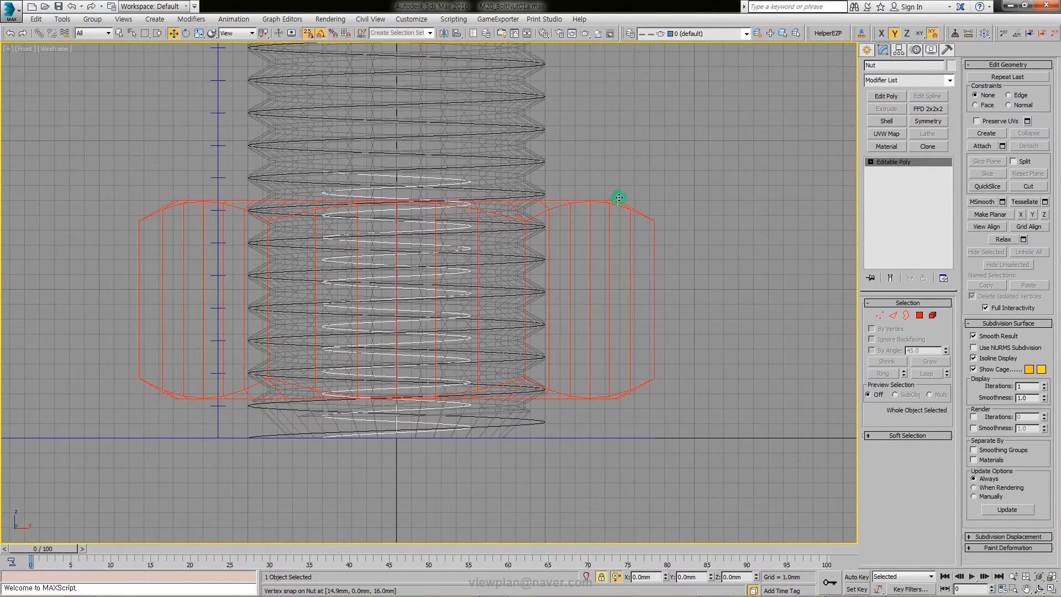
{"action": "left_click_drag", "start_coordinate": [619, 197], "coordinate": [691, 140]}
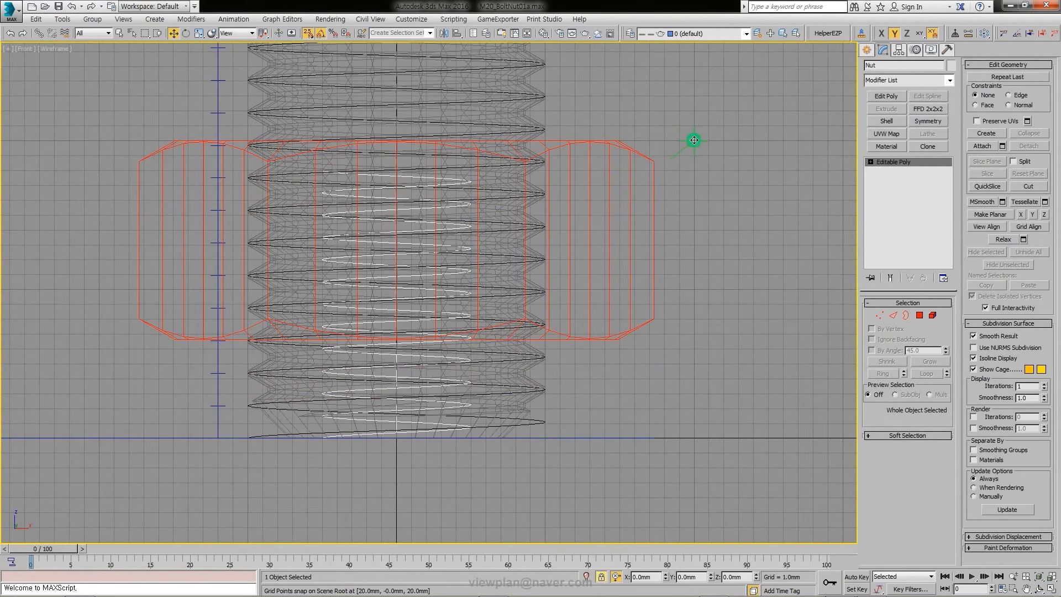
Step: Select the Nut's bottom row of vertices and drag them down to thicken it
{"action": "left_click", "coordinate": [880, 315]}
{"action": "scroll", "coordinate": [670, 293], "scroll_direction": "down", "scroll_amount": 3}
{"action": "left_click_drag", "start_coordinate": [464, 303], "coordinate": [669, 348]}
{"action": "scroll", "coordinate": [671, 334], "scroll_direction": "up", "scroll_amount": 3}
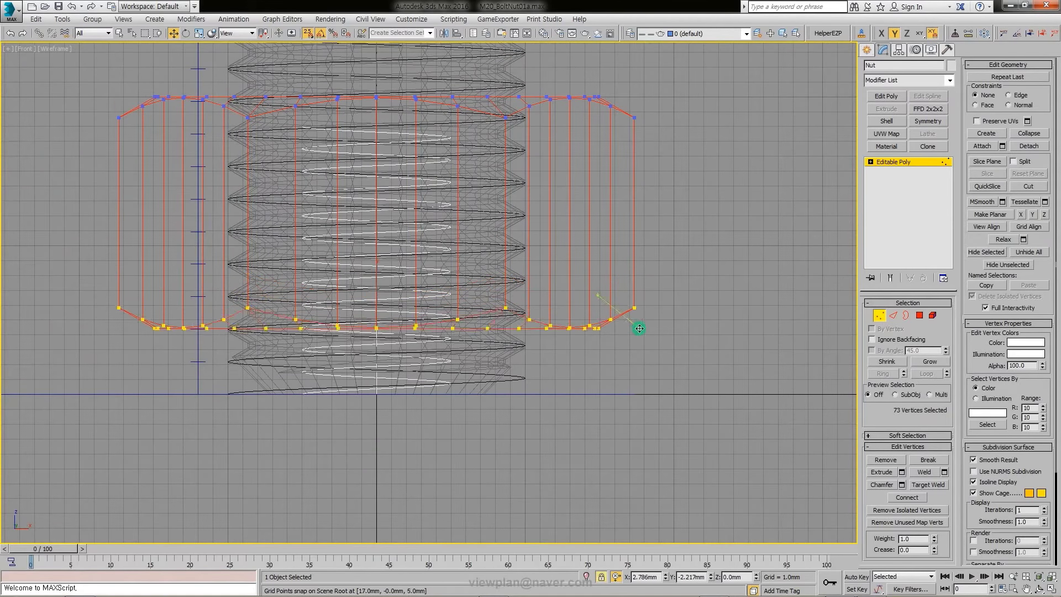
{"action": "left_click_drag", "start_coordinate": [600, 298], "coordinate": [642, 331]}
{"action": "scroll", "coordinate": [673, 296], "scroll_direction": "down", "scroll_amount": 3}
{"action": "left_click", "coordinate": [673, 296]}
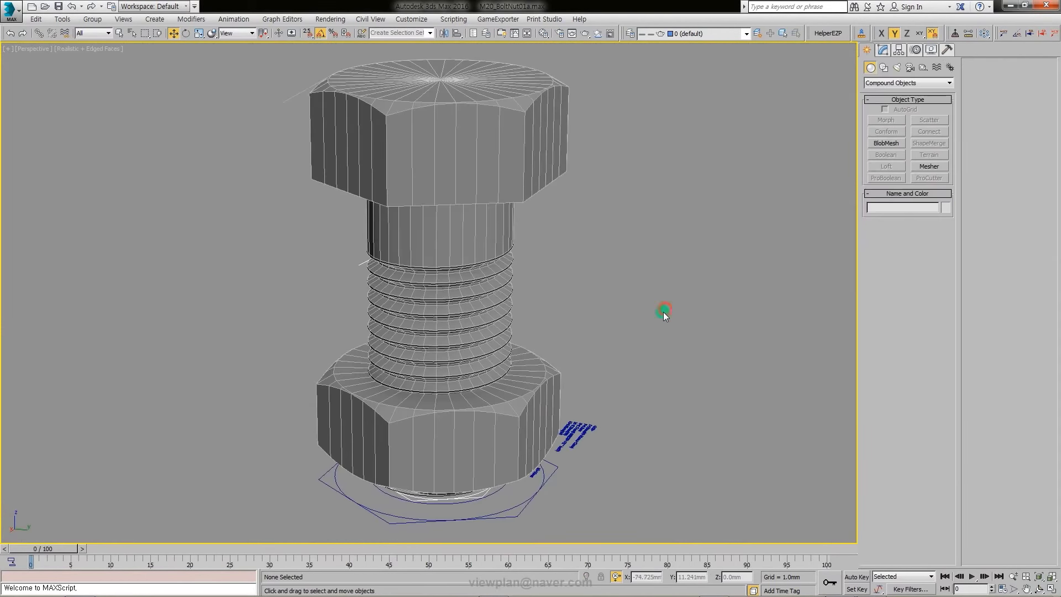
{"action": "key", "text": "z"}
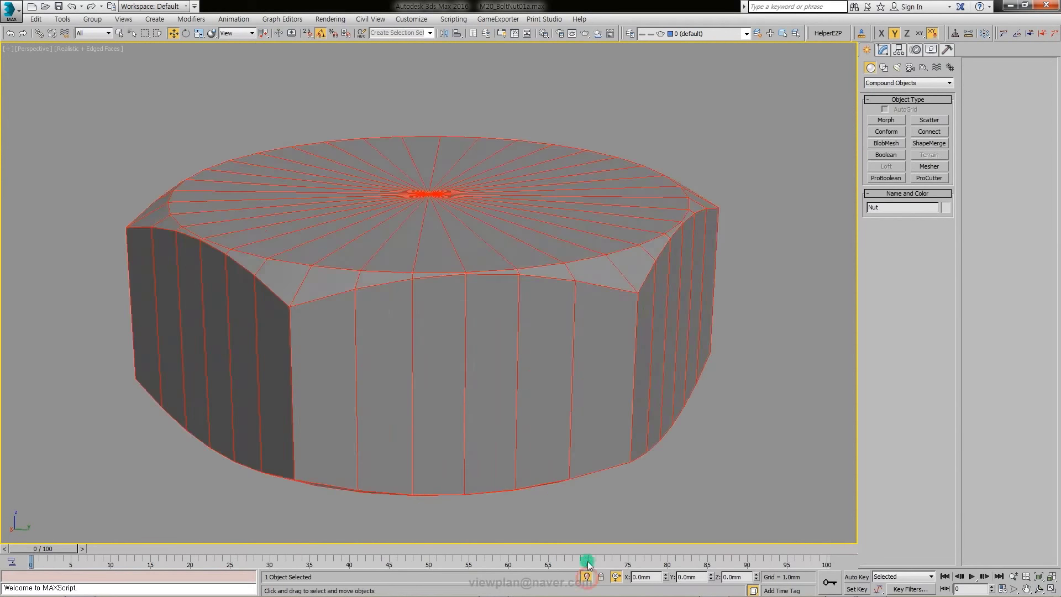
{"action": "mouse_move", "coordinate": [578, 453]}
{"action": "middle_mouse_down", "text": "alt"}
{"action": "mouse_move", "coordinate": [569, 356]}
{"action": "mouse_move", "coordinate": [583, 257]}
{"action": "mouse_move", "coordinate": [569, 372]}
{"action": "middle_mouse_up", "text": "alt"}
Step: Boolean-subtract the bolt from the Nut, cutting a threaded hole, and inspect the result
{"action": "scroll", "coordinate": [559, 372], "scroll_direction": "down", "scroll_amount": 2}
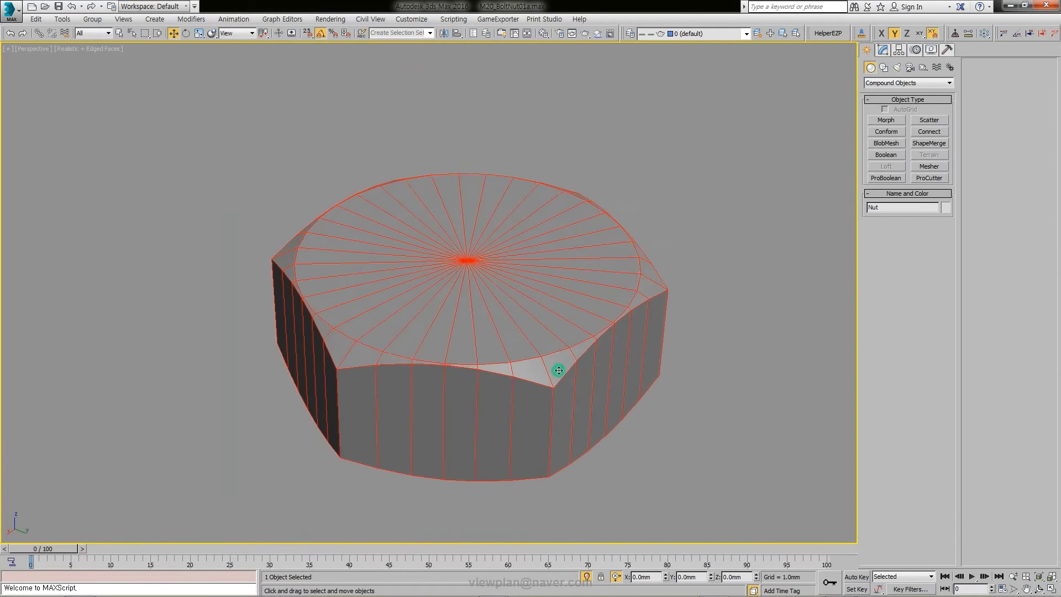
{"action": "scroll", "coordinate": [598, 539], "scroll_direction": "down", "scroll_amount": 2}
{"action": "left_click", "coordinate": [885, 155]}
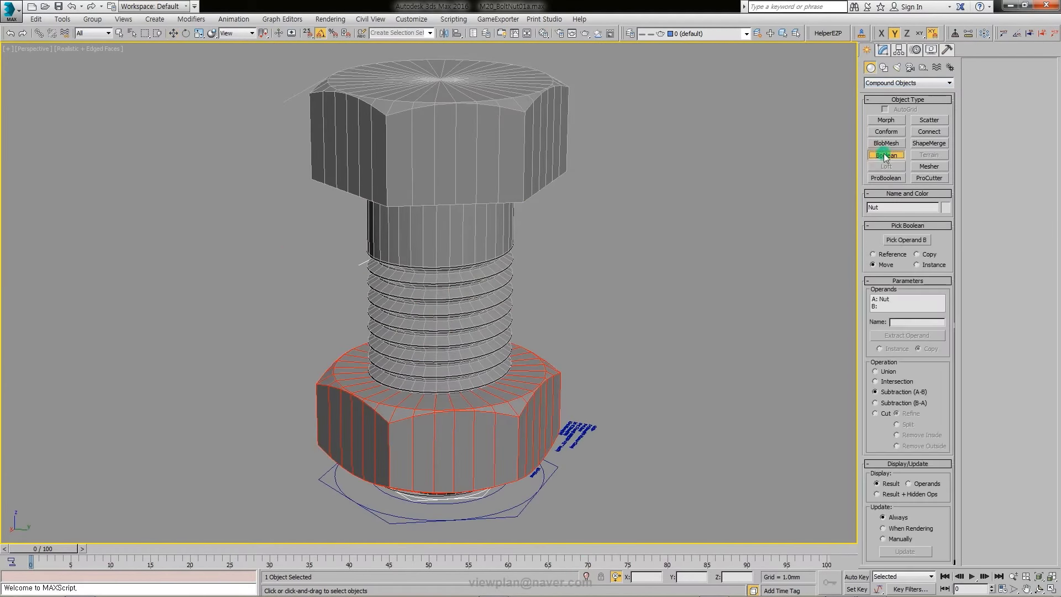
{"action": "left_click", "coordinate": [519, 188]}
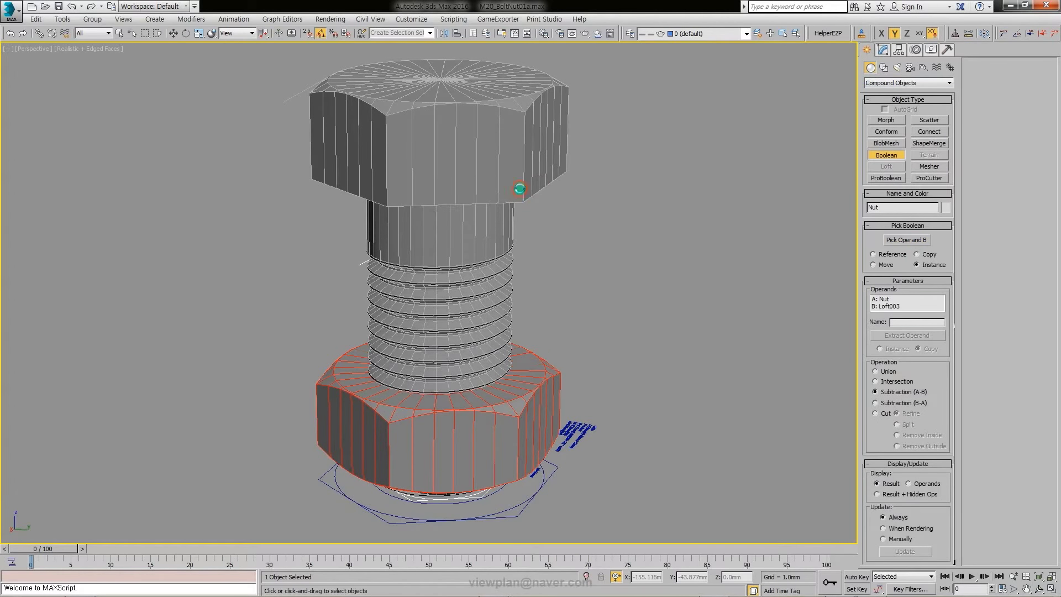
{"action": "key", "text": "z"}
{"action": "mouse_move", "coordinate": [585, 546]}
{"action": "middle_mouse_down", "text": "alt"}
{"action": "mouse_move", "coordinate": [546, 348]}
{"action": "mouse_move", "coordinate": [552, 212]}
{"action": "mouse_move", "coordinate": [548, 376]}
{"action": "middle_mouse_up", "text": "alt"}
{"action": "scroll", "coordinate": [470, 286], "scroll_direction": "up", "scroll_amount": 5}
{"action": "mouse_move", "coordinate": [470, 286]}
{"action": "middle_mouse_down", "text": "alt"}
{"action": "mouse_move", "coordinate": [573, 282]}
{"action": "mouse_move", "coordinate": [635, 261]}
{"action": "middle_mouse_up", "text": "alt"}
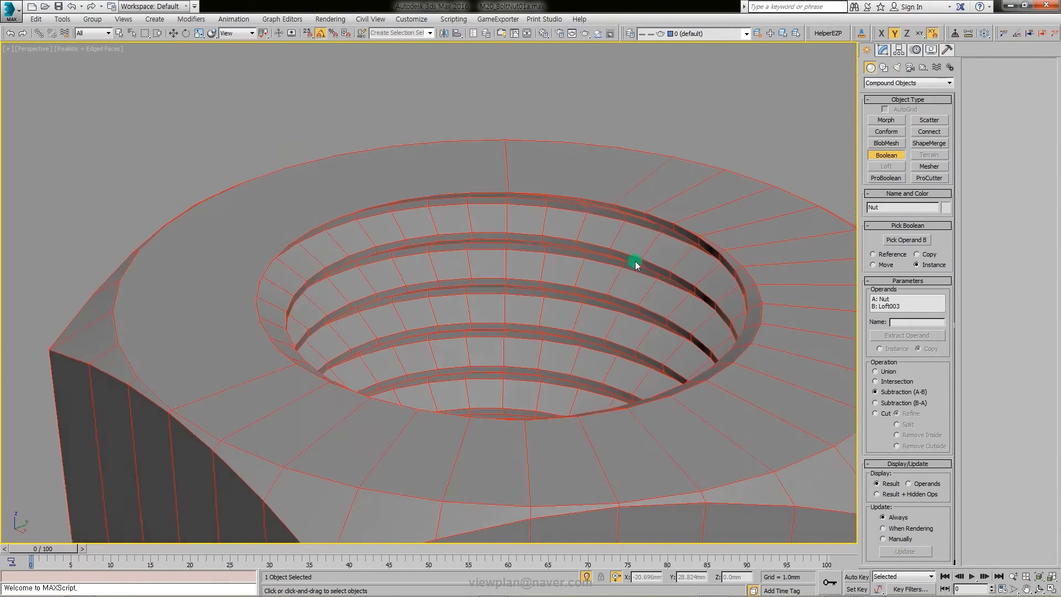
{"action": "scroll", "coordinate": [615, 280], "scroll_direction": "down", "scroll_amount": 3}
{"action": "scroll", "coordinate": [684, 234], "scroll_direction": "up", "scroll_amount": 1}
{"action": "left_click", "coordinate": [883, 50]}
Step: Add an Edit Poly modifier above the Nut's Boolean and enter vertex mode
{"action": "left_click", "coordinate": [886, 95]}
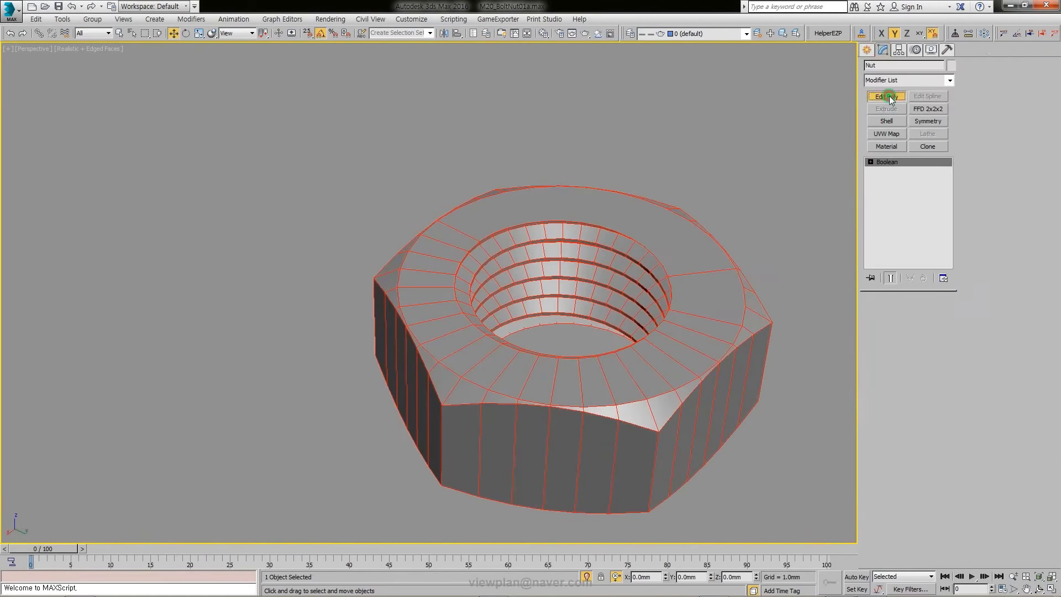
{"action": "key", "text": "w"}
{"action": "mouse_move", "coordinate": [547, 232]}
{"action": "middle_mouse_down", "text": "alt"}
{"action": "mouse_move", "coordinate": [530, 247]}
{"action": "mouse_move", "coordinate": [516, 297]}
{"action": "mouse_move", "coordinate": [439, 194]}
{"action": "middle_mouse_up", "text": "alt"}
{"action": "scroll", "coordinate": [542, 183], "scroll_direction": "up", "scroll_amount": 4}
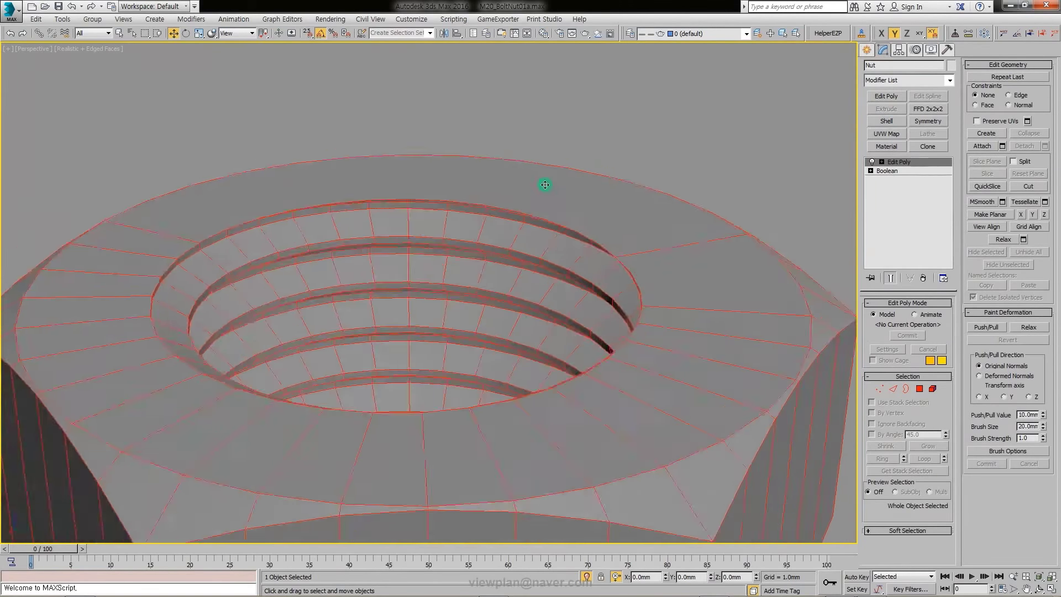
{"action": "scroll", "coordinate": [355, 230], "scroll_direction": "up", "scroll_amount": 3}
{"action": "scroll", "coordinate": [402, 228], "scroll_direction": "up", "scroll_amount": 1}
{"action": "scroll", "coordinate": [415, 271], "scroll_direction": "down", "scroll_amount": 3}
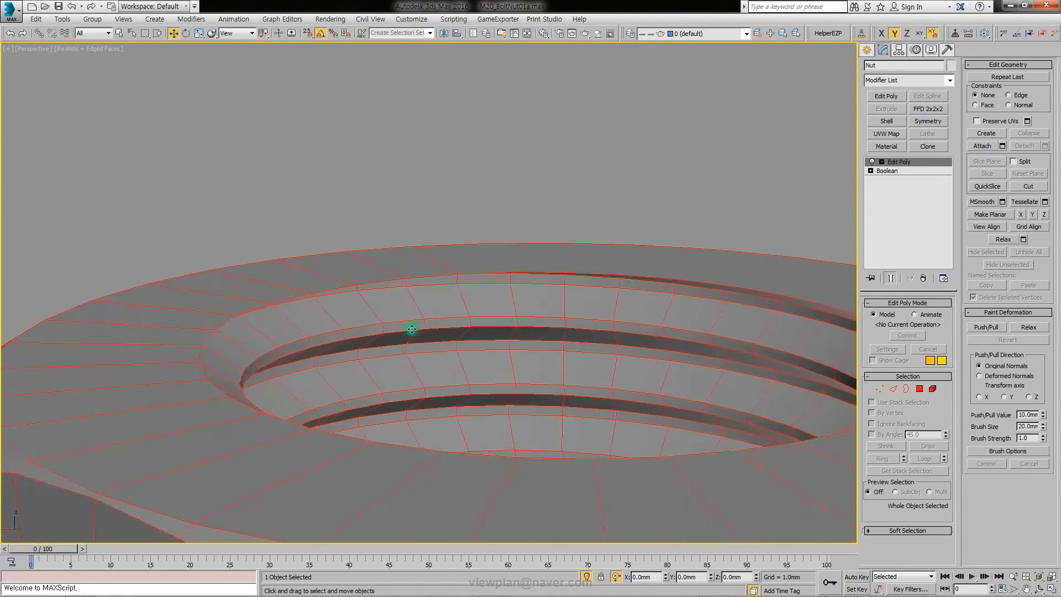
{"action": "scroll", "coordinate": [559, 286], "scroll_direction": "up", "scroll_amount": 3}
{"action": "scroll", "coordinate": [591, 267], "scroll_direction": "up", "scroll_amount": 2}
{"action": "key", "text": "1"}
{"action": "scroll", "coordinate": [568, 245], "scroll_direction": "up", "scroll_amount": 1}
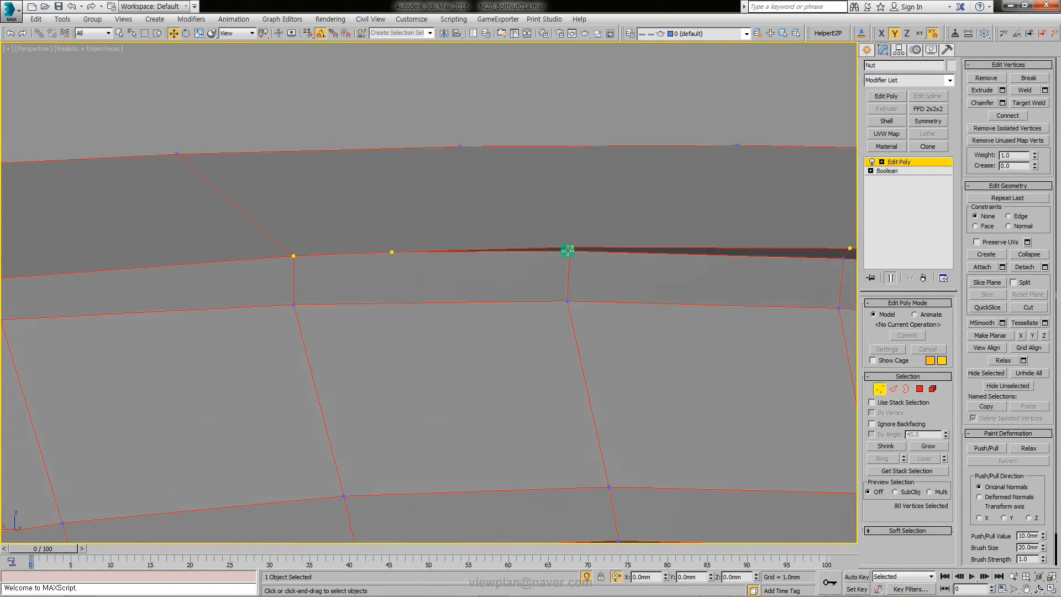
Step: Select two thread-band vertices and try welding one onto the other in orthographic view
{"action": "mouse_move", "coordinate": [731, 334]}
{"action": "middle_mouse_down", "text": "alt"}
{"action": "mouse_move", "coordinate": [583, 325]}
{"action": "mouse_move", "coordinate": [734, 320]}
{"action": "mouse_move", "coordinate": [708, 315]}
{"action": "mouse_move", "coordinate": [721, 319]}
{"action": "mouse_move", "coordinate": [373, 297]}
{"action": "mouse_move", "coordinate": [616, 310]}
{"action": "mouse_move", "coordinate": [474, 339]}
{"action": "mouse_move", "coordinate": [576, 353]}
{"action": "mouse_move", "coordinate": [568, 303]}
{"action": "mouse_move", "coordinate": [548, 300]}
{"action": "middle_mouse_up", "text": "alt"}
{"action": "left_click", "coordinate": [616, 310]}
{"action": "left_click", "coordinate": [546, 298]}
{"action": "key", "text": "ctrl+w"}
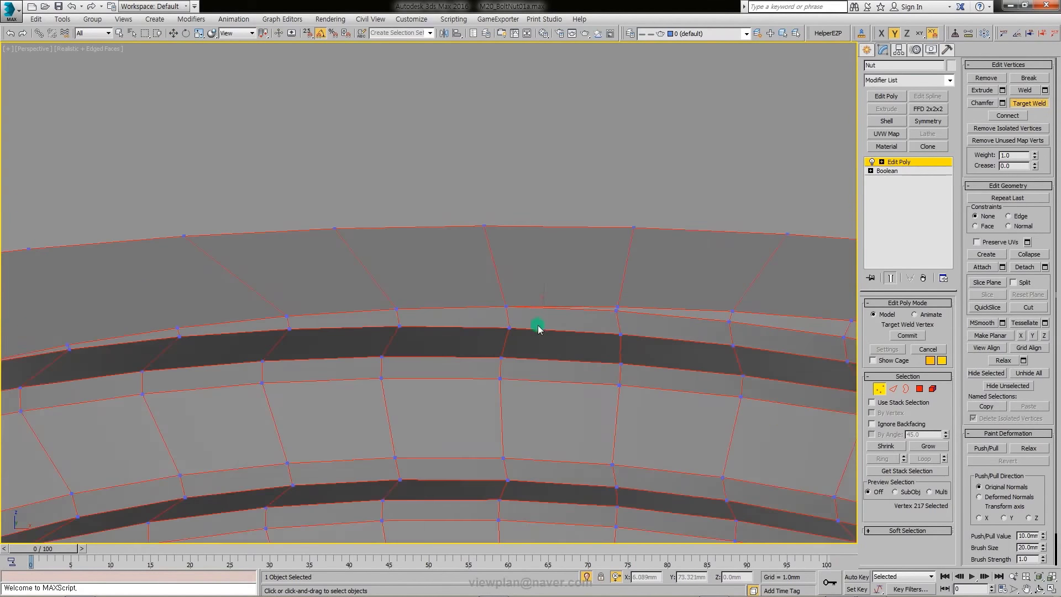
{"action": "scroll", "coordinate": [646, 374], "scroll_direction": "down", "scroll_amount": 5}
{"action": "scroll", "coordinate": [590, 297], "scroll_direction": "down", "scroll_amount": 3}
{"action": "scroll", "coordinate": [497, 277], "scroll_direction": "up", "scroll_amount": 8}
{"action": "scroll", "coordinate": [435, 257], "scroll_direction": "down", "scroll_amount": 5}
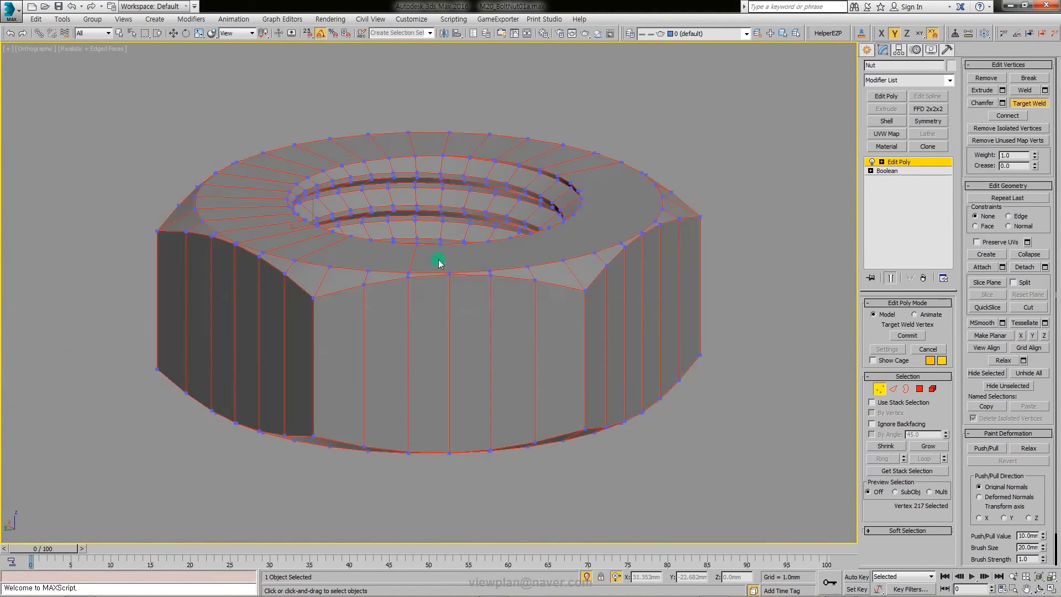
{"action": "key", "text": "u"}
{"action": "scroll", "coordinate": [438, 261], "scroll_direction": "up", "scroll_amount": 10}
{"action": "middle_click_drag", "start_coordinate": [438, 260], "coordinate": [482, 216]}
{"action": "scroll", "coordinate": [368, 285], "scroll_direction": "down", "scroll_amount": 5}
{"action": "scroll", "coordinate": [510, 355], "scroll_direction": "up", "scroll_amount": 4}
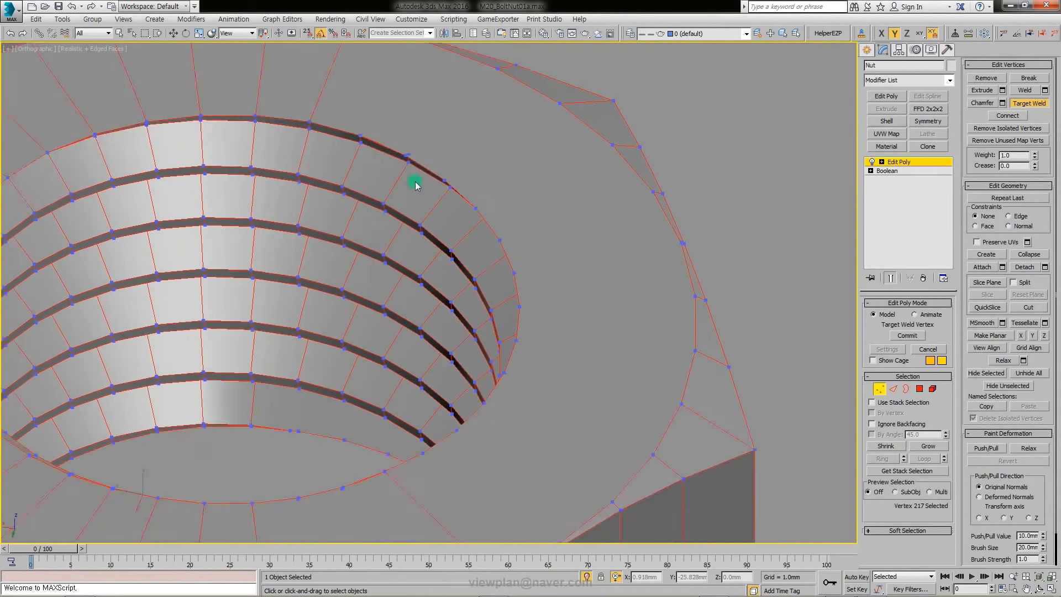
{"action": "scroll", "coordinate": [415, 183], "scroll_direction": "up", "scroll_amount": 3}
{"action": "key", "text": "w"}
{"action": "key", "text": "q"}
{"action": "scroll", "coordinate": [414, 197], "scroll_direction": "up", "scroll_amount": 5}
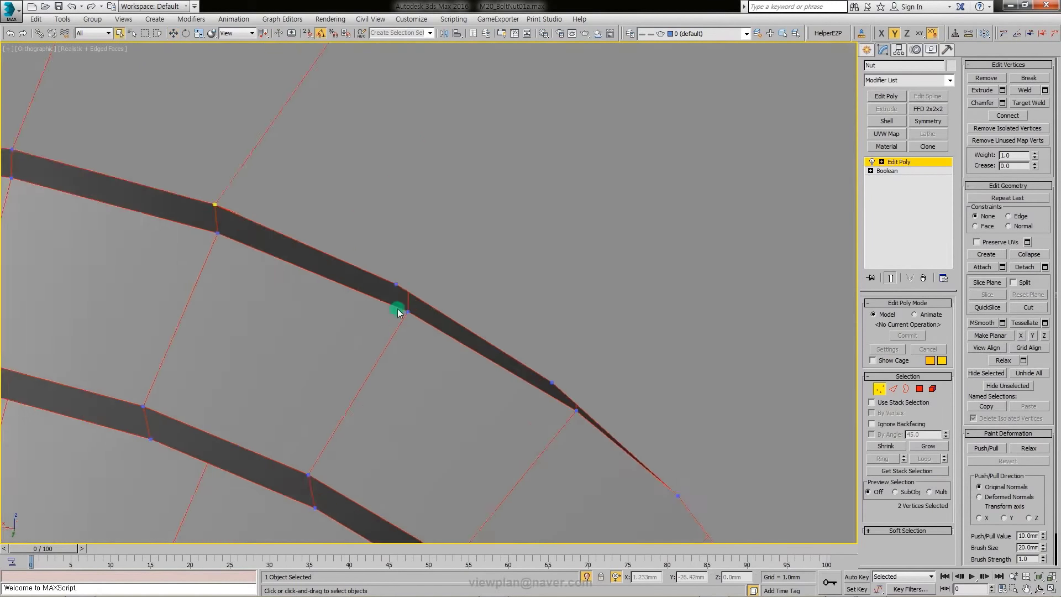
Step: Select individual stray vertices along the nut's rim to inspect them
{"action": "left_click", "coordinate": [398, 305]}
{"action": "scroll", "coordinate": [442, 260], "scroll_direction": "down", "scroll_amount": 3}
{"action": "scroll", "coordinate": [734, 177], "scroll_direction": "down", "scroll_amount": 2}
{"action": "scroll", "coordinate": [680, 332], "scroll_direction": "down", "scroll_amount": 2}
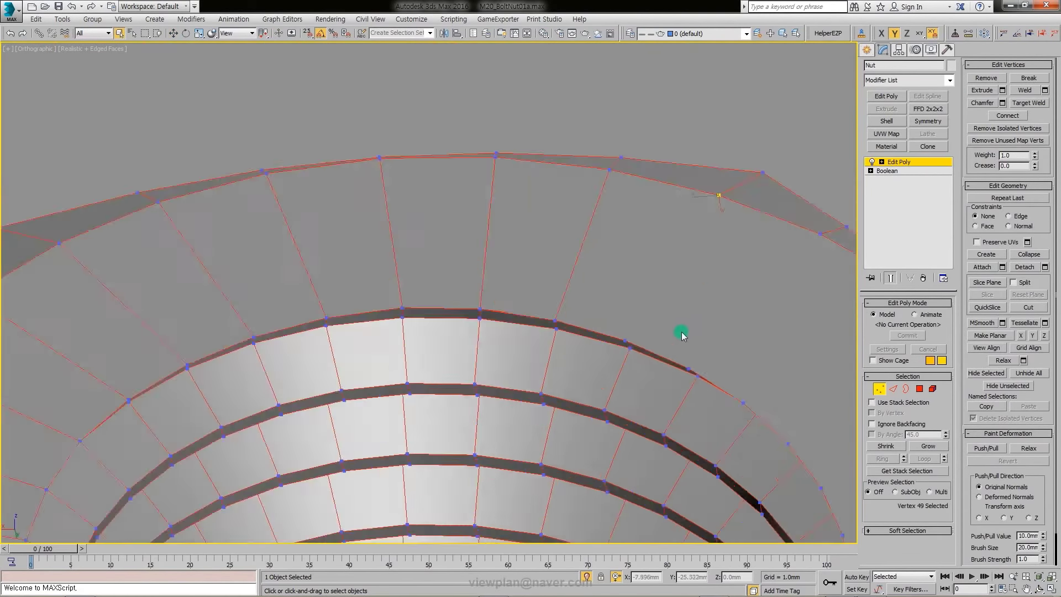
{"action": "scroll", "coordinate": [680, 332], "scroll_direction": "up", "scroll_amount": 3}
{"action": "scroll", "coordinate": [541, 370], "scroll_direction": "down", "scroll_amount": 3}
{"action": "left_click", "coordinate": [608, 419]}
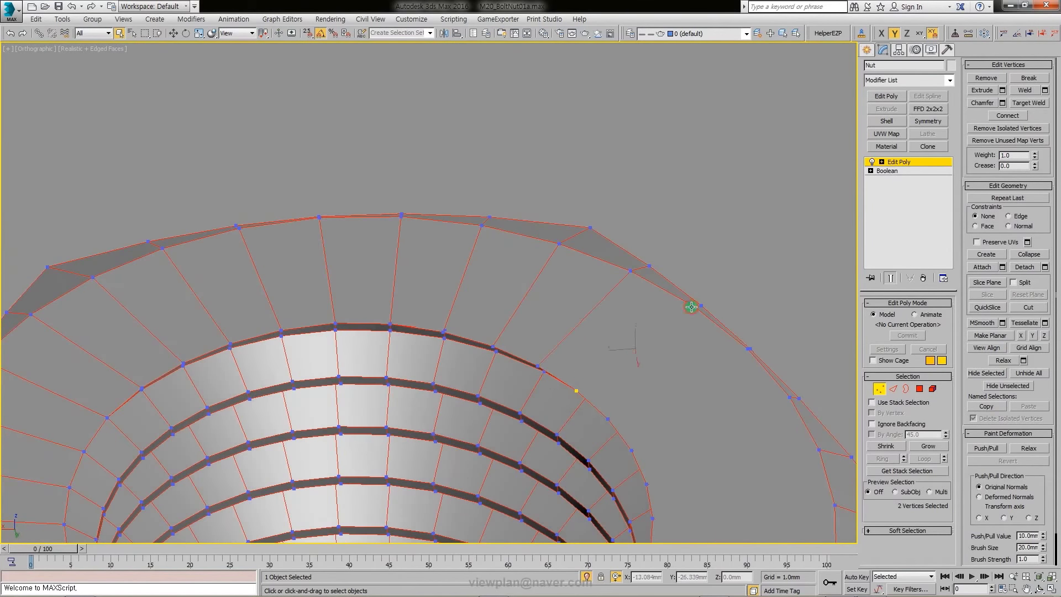
{"action": "middle_click_drag", "start_coordinate": [767, 356], "coordinate": [707, 305]}
{"action": "scroll", "coordinate": [715, 356], "scroll_direction": "down", "scroll_amount": 3}
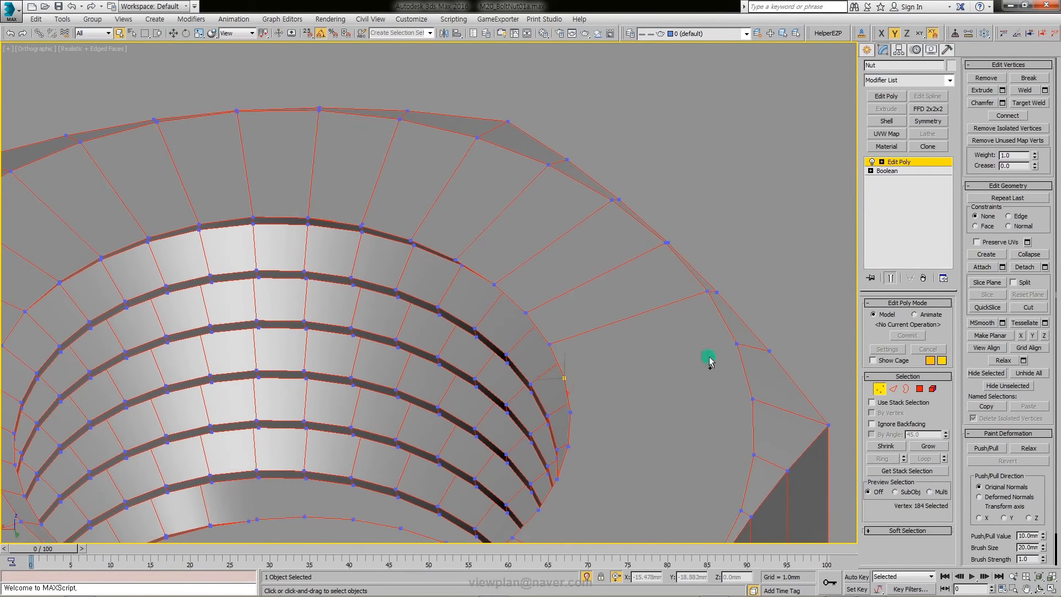
{"action": "scroll", "coordinate": [770, 450], "scroll_direction": "up", "scroll_amount": 3}
{"action": "left_click", "coordinate": [602, 334]}
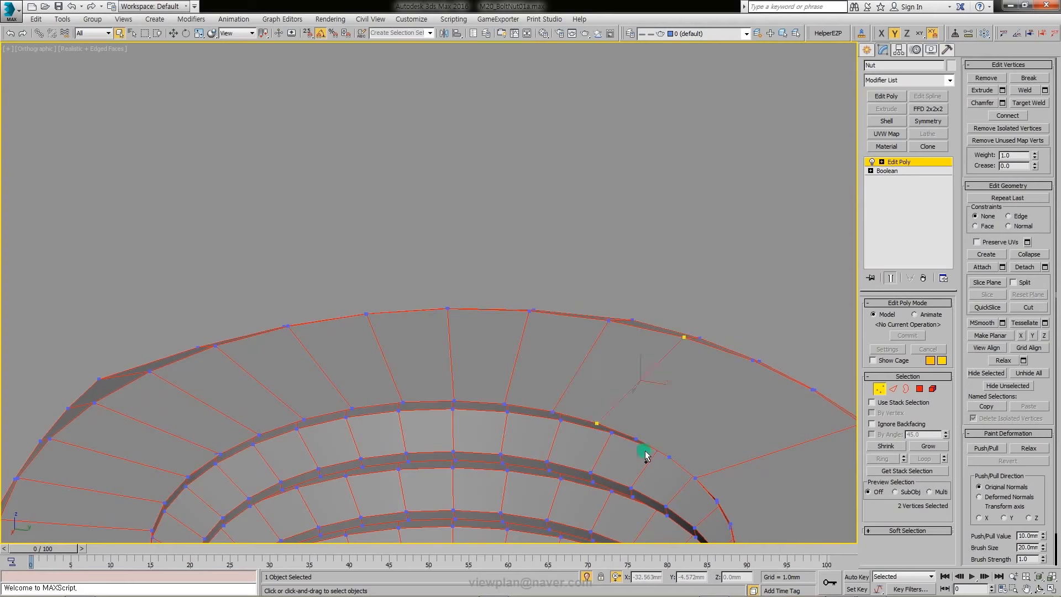
Step: Add more rim and thread-edge vertices to the selection while orbiting around the nut
{"action": "scroll", "coordinate": [812, 390], "scroll_direction": "down", "scroll_amount": 2}
{"action": "scroll", "coordinate": [628, 469], "scroll_direction": "up", "scroll_amount": 3}
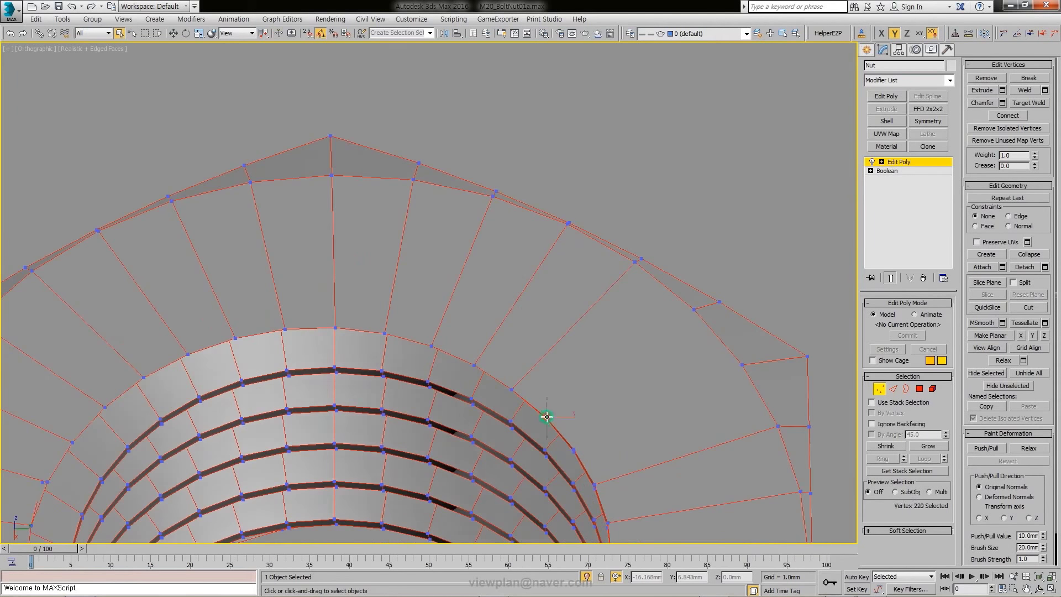
{"action": "left_click", "coordinate": [695, 309], "text": "ctrl"}
{"action": "middle_click_drag", "start_coordinate": [741, 365], "coordinate": [658, 415], "text": "alt"}
{"action": "scroll", "coordinate": [621, 434], "scroll_direction": "up", "scroll_amount": 3}
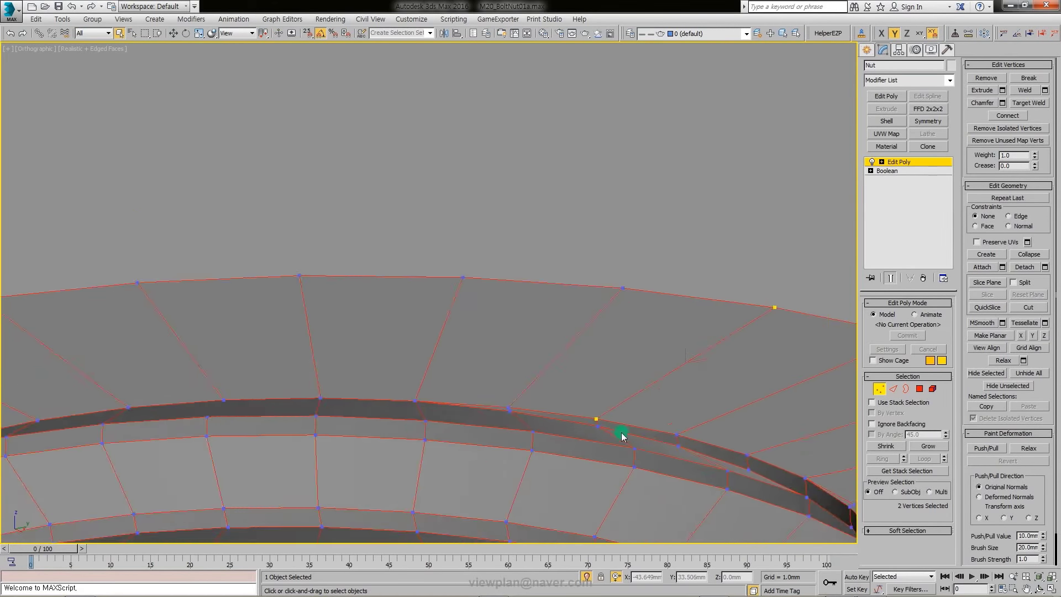
{"action": "left_click", "coordinate": [319, 401]}
{"action": "middle_click_drag", "start_coordinate": [442, 423], "coordinate": [651, 426], "text": "alt"}
{"action": "scroll", "coordinate": [481, 404], "scroll_direction": "up", "scroll_amount": 3}
{"action": "scroll", "coordinate": [523, 400], "scroll_direction": "down", "scroll_amount": 5}
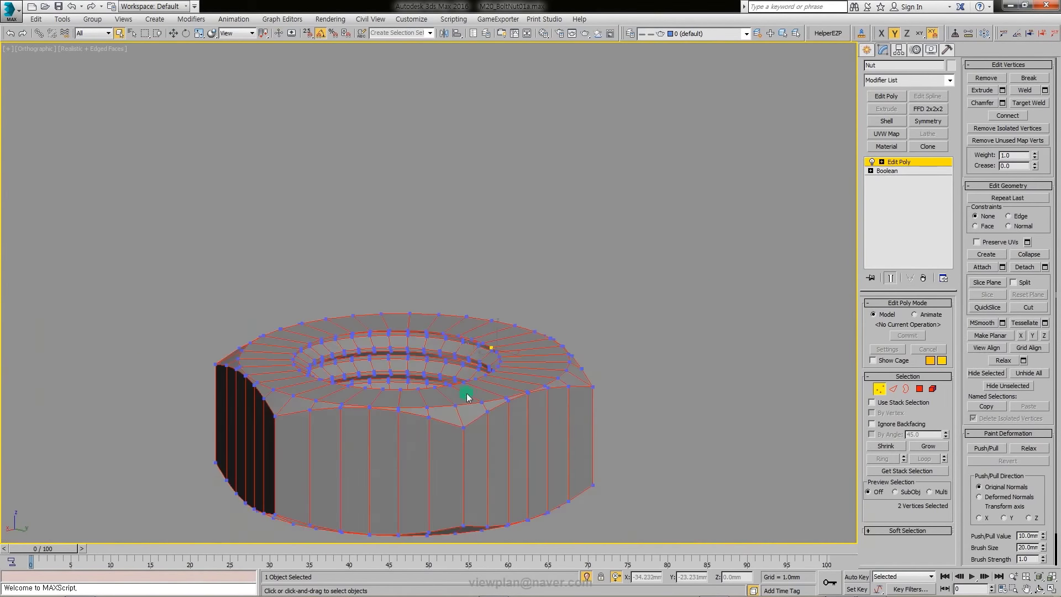
{"action": "mouse_move", "coordinate": [466, 398]}
{"action": "middle_mouse_down", "text": "alt"}
{"action": "mouse_move", "coordinate": [474, 286]}
{"action": "mouse_move", "coordinate": [553, 346]}
{"action": "mouse_move", "coordinate": [380, 406]}
{"action": "mouse_move", "coordinate": [316, 362]}
{"action": "mouse_move", "coordinate": [217, 371]}
{"action": "mouse_move", "coordinate": [217, 383]}
{"action": "middle_mouse_up", "text": "alt"}
{"action": "scroll", "coordinate": [504, 327], "scroll_direction": "up", "scroll_amount": 8}
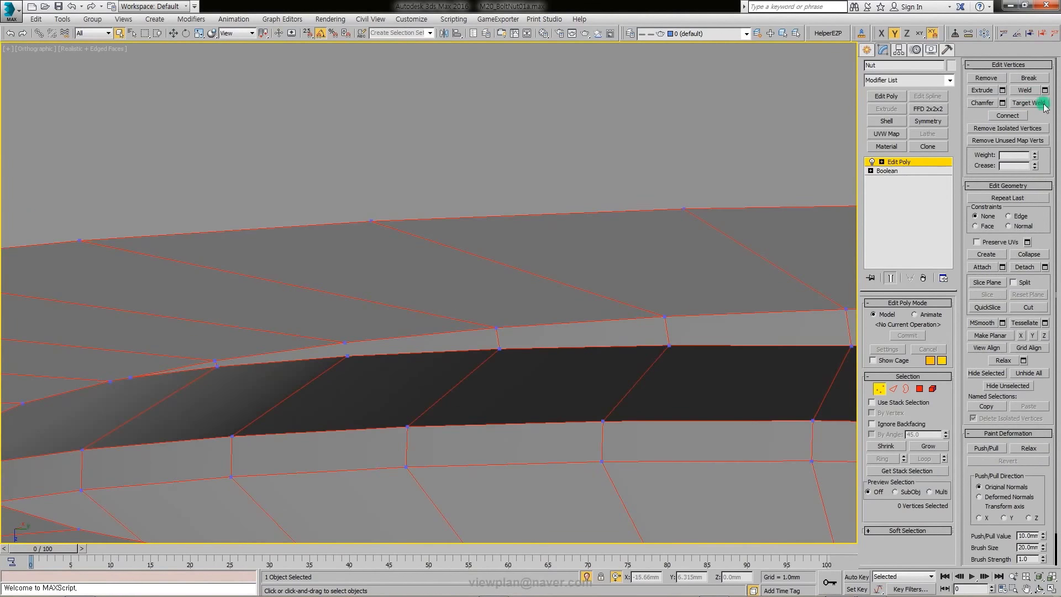
Step: Target-weld a stray thread-edge vertex onto its neighbouring vertex
{"action": "right_click", "coordinate": [343, 334]}
{"action": "mouse_move", "coordinate": [415, 374]}
{"action": "middle_mouse_down", "text": "alt"}
{"action": "mouse_move", "coordinate": [586, 336]}
{"action": "mouse_move", "coordinate": [457, 327]}
{"action": "middle_mouse_up", "text": "alt"}
{"action": "key", "text": "semicolon"}
{"action": "scroll", "coordinate": [566, 335], "scroll_direction": "down", "scroll_amount": 3}
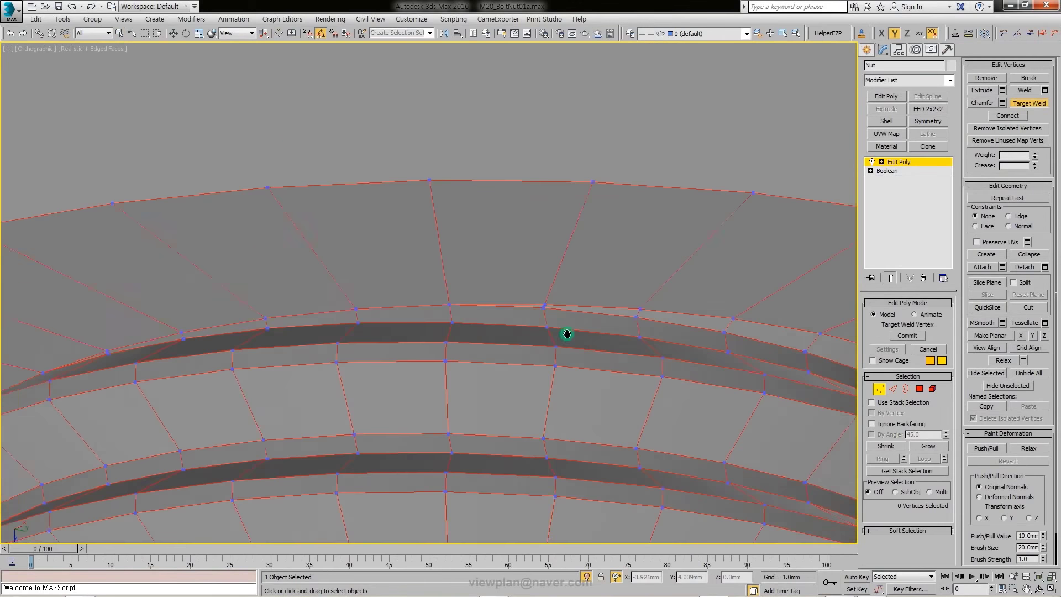
{"action": "scroll", "coordinate": [508, 307], "scroll_direction": "up", "scroll_amount": 3}
{"action": "scroll", "coordinate": [550, 372], "scroll_direction": "down", "scroll_amount": 2}
{"action": "scroll", "coordinate": [504, 450], "scroll_direction": "down", "scroll_amount": 3}
{"action": "scroll", "coordinate": [465, 277], "scroll_direction": "up", "scroll_amount": 5}
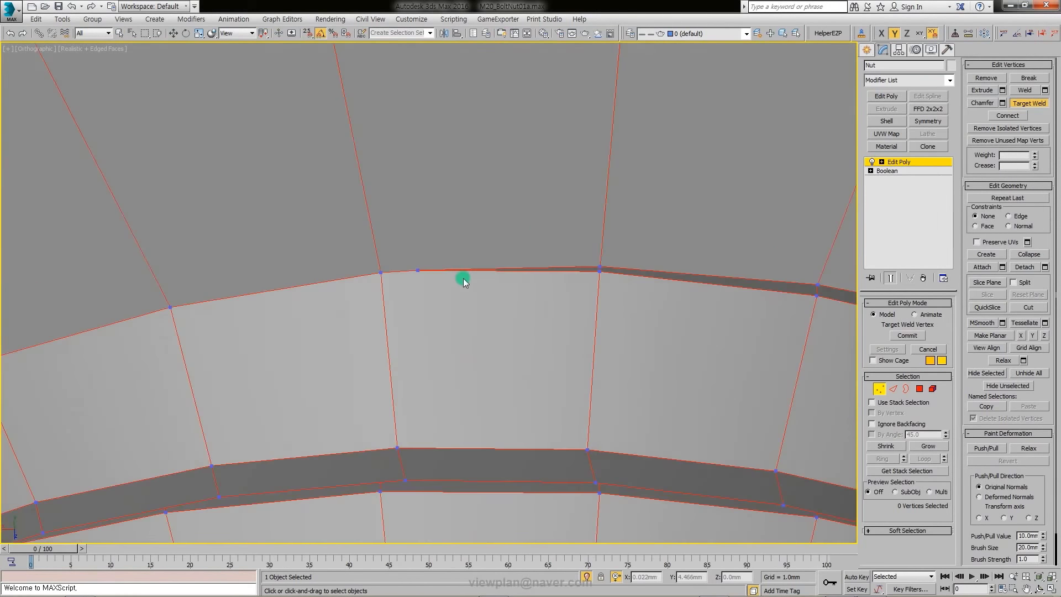
{"action": "scroll", "coordinate": [598, 352], "scroll_direction": "up", "scroll_amount": 2}
{"action": "scroll", "coordinate": [633, 440], "scroll_direction": "down", "scroll_amount": 3}
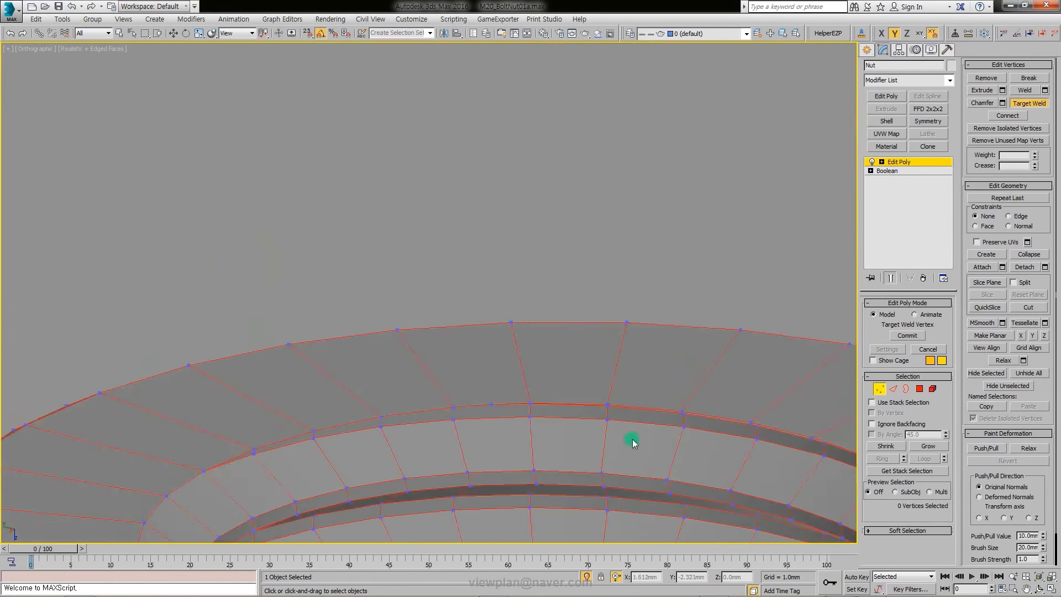
{"action": "scroll", "coordinate": [486, 396], "scroll_direction": "up", "scroll_amount": 4}
{"action": "scroll", "coordinate": [524, 398], "scroll_direction": "up", "scroll_amount": 1}
{"action": "left_click", "coordinate": [506, 362]}
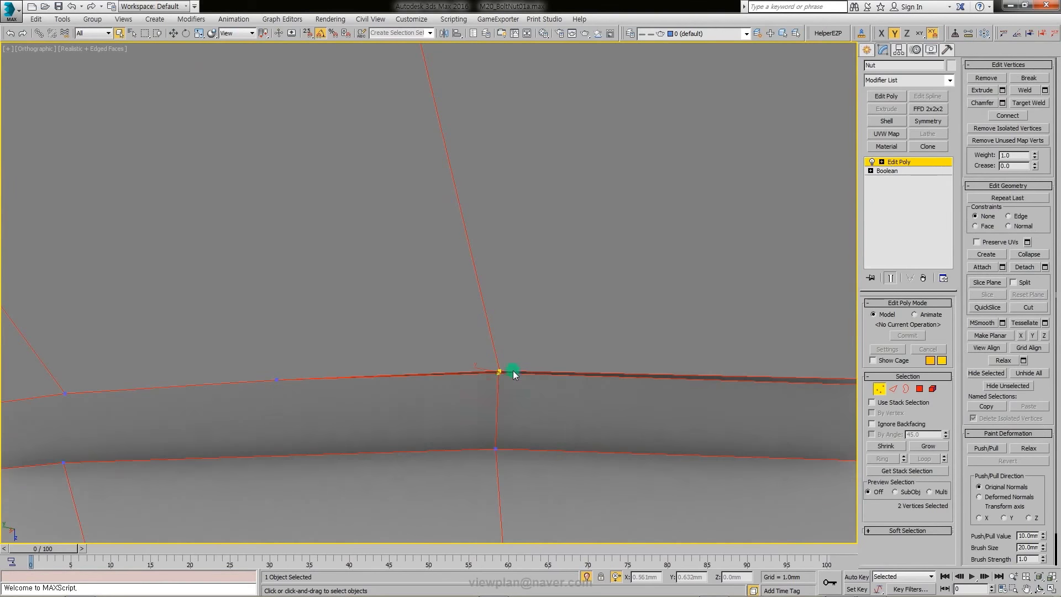
{"action": "left_click", "coordinate": [502, 380]}
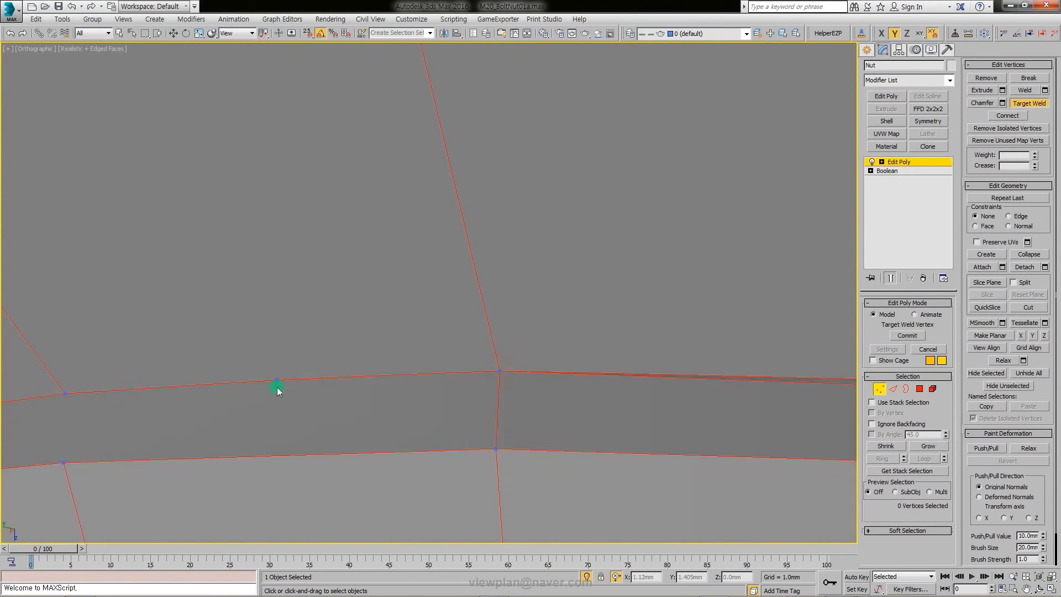
{"action": "left_click", "coordinate": [499, 373]}
{"action": "scroll", "coordinate": [326, 350], "scroll_direction": "down", "scroll_amount": 2}
Step: Select a second stray vertex and orbit around the nut ring to frame the pair
{"action": "left_click", "coordinate": [266, 381], "text": "ctrl"}
{"action": "scroll", "coordinate": [267, 407], "scroll_direction": "down", "scroll_amount": 2}
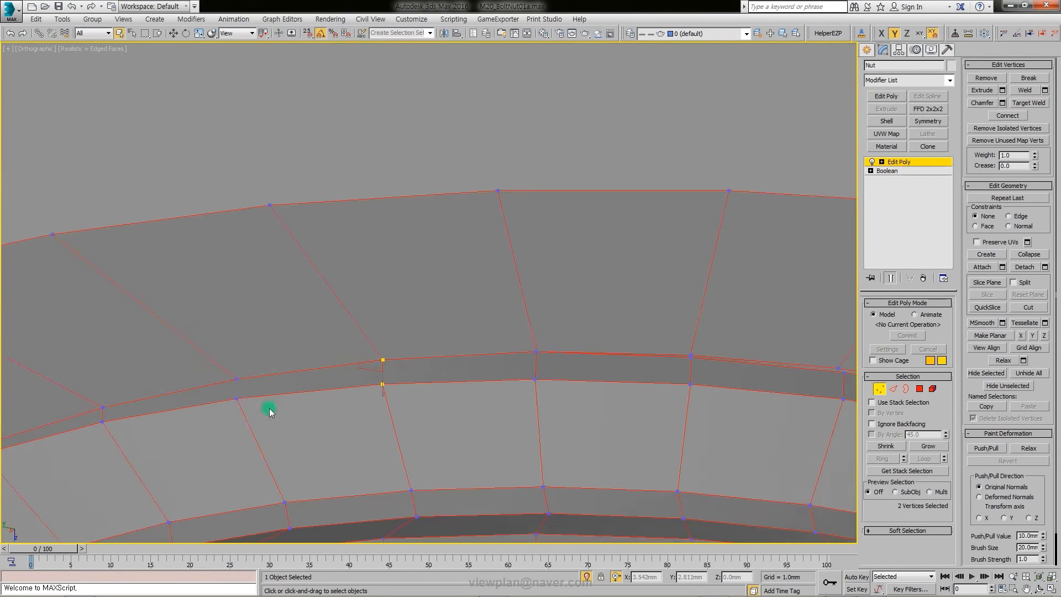
{"action": "mouse_move", "coordinate": [268, 407]}
{"action": "middle_mouse_down", "text": "alt"}
{"action": "mouse_move", "coordinate": [386, 374]}
{"action": "mouse_move", "coordinate": [538, 372]}
{"action": "mouse_move", "coordinate": [543, 387]}
{"action": "mouse_move", "coordinate": [644, 386]}
{"action": "mouse_move", "coordinate": [581, 450]}
{"action": "mouse_move", "coordinate": [718, 407]}
{"action": "mouse_move", "coordinate": [860, 407]}
{"action": "middle_mouse_up", "text": "alt"}
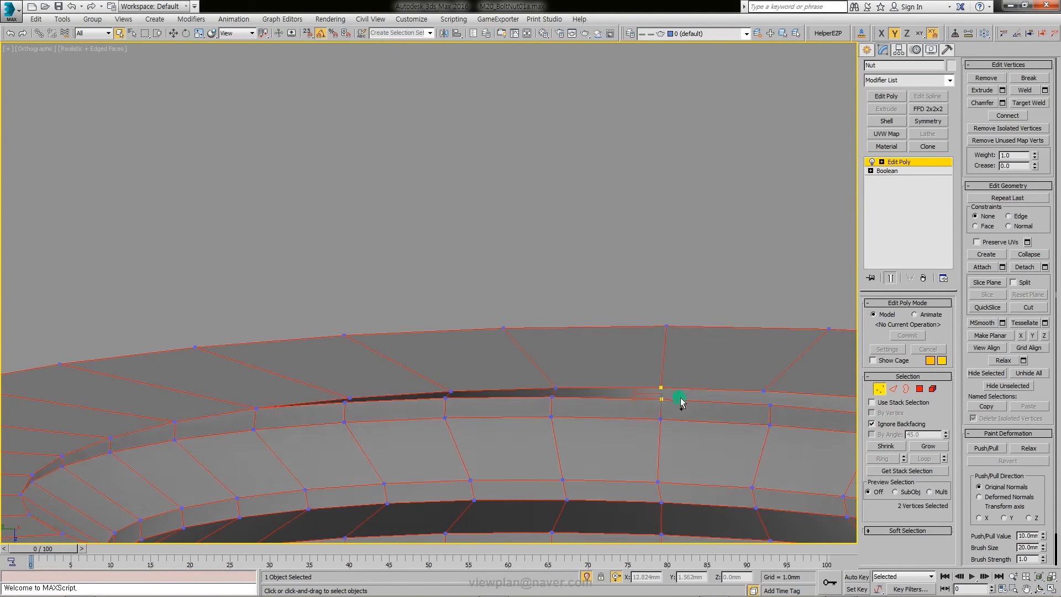
{"action": "mouse_move", "coordinate": [681, 397]}
{"action": "middle_mouse_down", "text": "alt"}
{"action": "mouse_move", "coordinate": [708, 398]}
{"action": "mouse_move", "coordinate": [691, 384]}
{"action": "mouse_move", "coordinate": [618, 374]}
{"action": "mouse_move", "coordinate": [654, 367]}
{"action": "mouse_move", "coordinate": [645, 419]}
{"action": "middle_mouse_up", "text": "alt"}
{"action": "mouse_move", "coordinate": [727, 402]}
{"action": "middle_mouse_down", "text": "alt"}
{"action": "mouse_move", "coordinate": [777, 360]}
{"action": "mouse_move", "coordinate": [443, 386]}
{"action": "mouse_move", "coordinate": [498, 340]}
{"action": "middle_mouse_up", "text": "alt"}
{"action": "middle_click_drag", "start_coordinate": [600, 387], "coordinate": [599, 405], "text": "alt"}
{"action": "scroll", "coordinate": [661, 350], "scroll_direction": "up", "scroll_amount": 5}
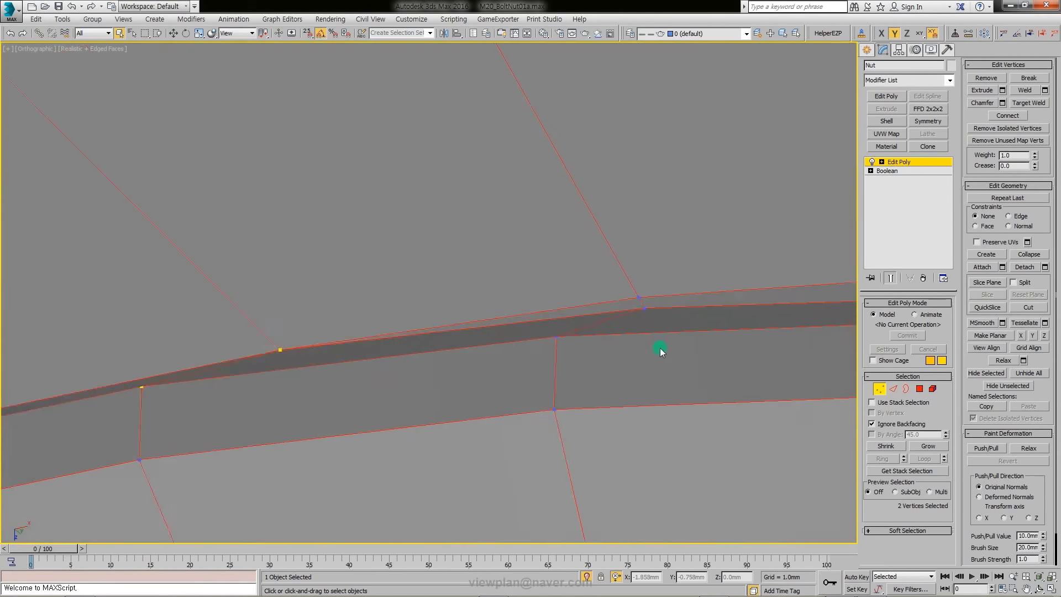
{"action": "mouse_move", "coordinate": [671, 306]}
{"action": "middle_mouse_down", "text": "alt"}
{"action": "mouse_move", "coordinate": [639, 332]}
{"action": "mouse_move", "coordinate": [656, 355]}
{"action": "mouse_move", "coordinate": [635, 361]}
{"action": "middle_mouse_up", "text": "alt"}
{"action": "scroll", "coordinate": [634, 361], "scroll_direction": "down", "scroll_amount": 5}
Step: Exit vertex mode, clear the selection, and view the whole nut in Perspective
{"action": "left_click", "coordinate": [879, 388]}
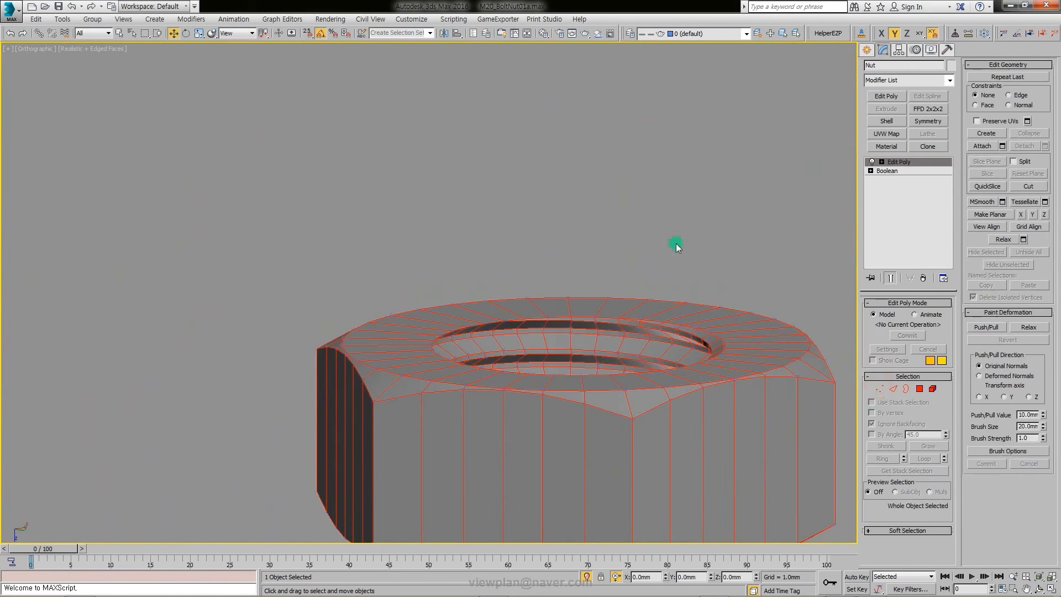
{"action": "left_click", "coordinate": [675, 241]}
{"action": "key", "text": "p"}
{"action": "key", "text": "w"}
{"action": "mouse_move", "coordinate": [559, 325]}
{"action": "middle_mouse_down", "text": "alt"}
{"action": "mouse_move", "coordinate": [474, 379]}
{"action": "mouse_move", "coordinate": [433, 320]}
{"action": "middle_mouse_up", "text": "alt"}
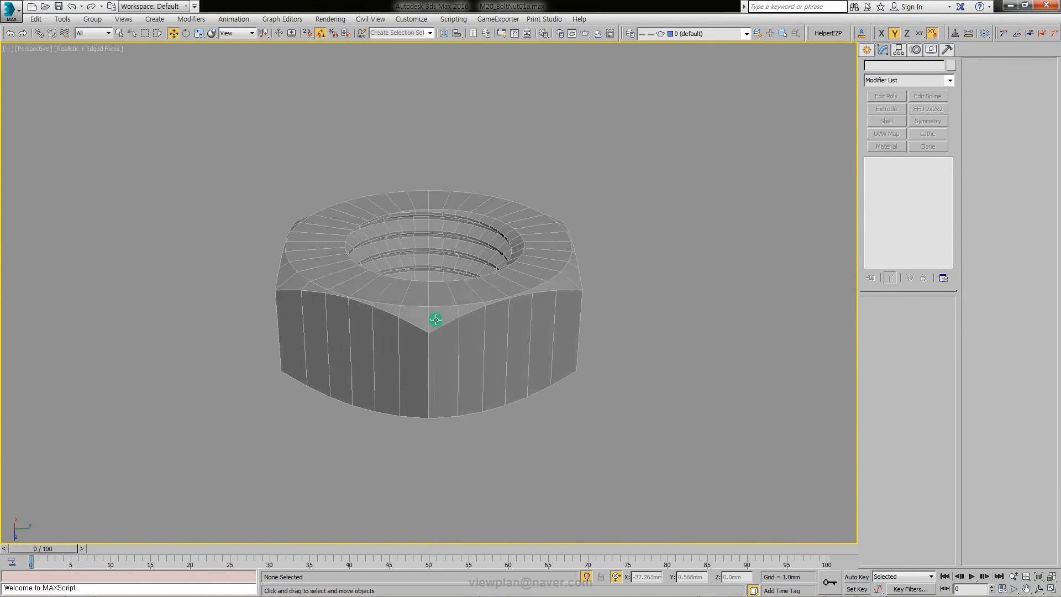
Step: Recheck the Nut's vertices (now 996), bring the bolt back into view, and reselect the Nut
{"action": "left_click", "coordinate": [433, 320]}
{"action": "left_click", "coordinate": [882, 387]}
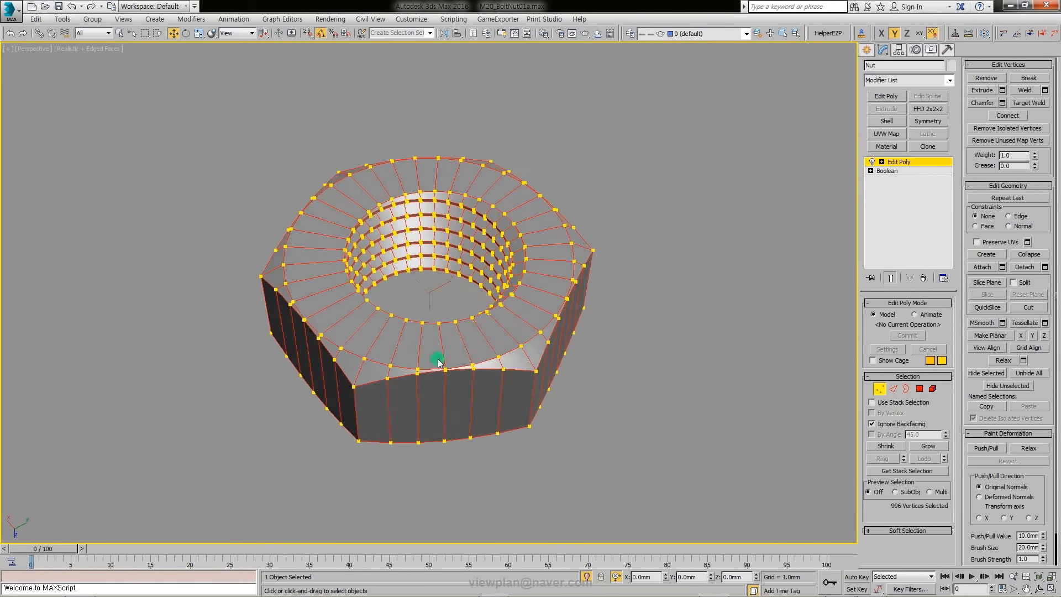
{"action": "scroll", "coordinate": [445, 363], "scroll_direction": "up", "scroll_amount": 5}
{"action": "scroll", "coordinate": [481, 326], "scroll_direction": "down", "scroll_amount": 4}
{"action": "mouse_move", "coordinate": [517, 287]}
{"action": "middle_mouse_down", "text": "alt"}
{"action": "mouse_move", "coordinate": [607, 256]}
{"action": "mouse_move", "coordinate": [569, 280]}
{"action": "middle_mouse_up", "text": "alt"}
{"action": "scroll", "coordinate": [597, 303], "scroll_direction": "up", "scroll_amount": 4}
{"action": "scroll", "coordinate": [598, 303], "scroll_direction": "down", "scroll_amount": 8}
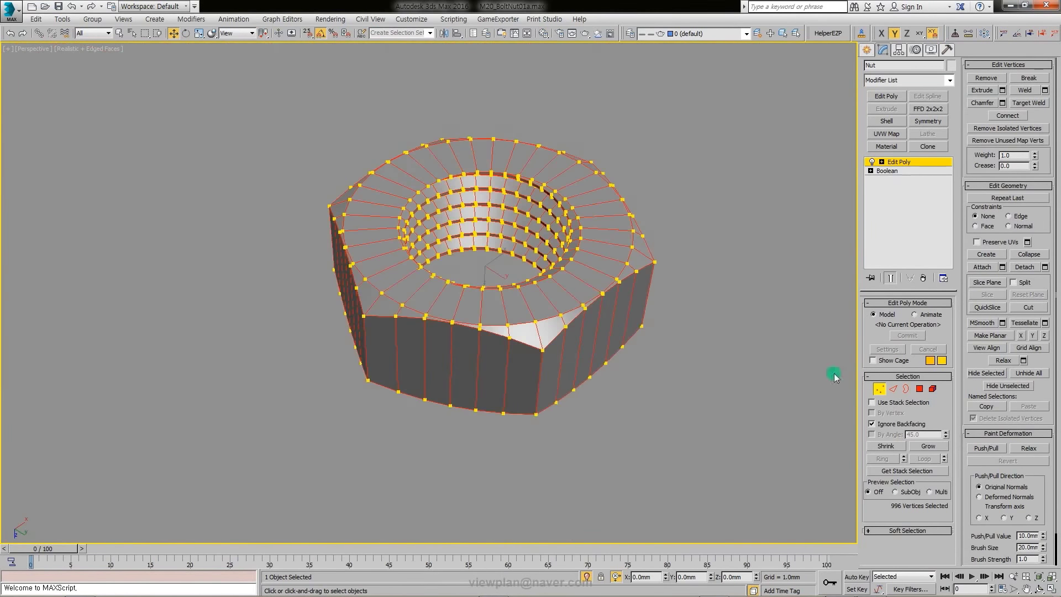
{"action": "key", "text": "1"}
{"action": "scroll", "coordinate": [640, 344], "scroll_direction": "down", "scroll_amount": 2}
{"action": "left_click", "coordinate": [586, 577]}
Step: Select the bolt and switch to the four-viewport layout, fitting it in the Front view
{"action": "left_click", "coordinate": [474, 292], "text": "ctrl"}
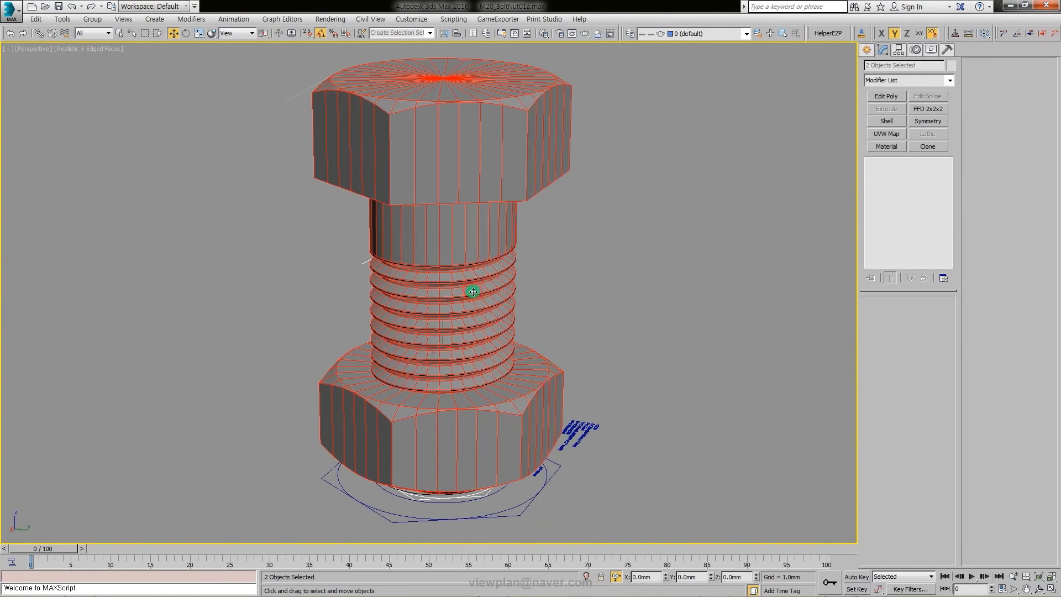
{"action": "scroll", "coordinate": [391, 356], "scroll_direction": "down", "scroll_amount": 5}
{"action": "key", "text": "alt+w"}
{"action": "left_click", "coordinate": [612, 242]}
{"action": "key", "text": "z"}
{"action": "right_click", "coordinate": [342, 247]}
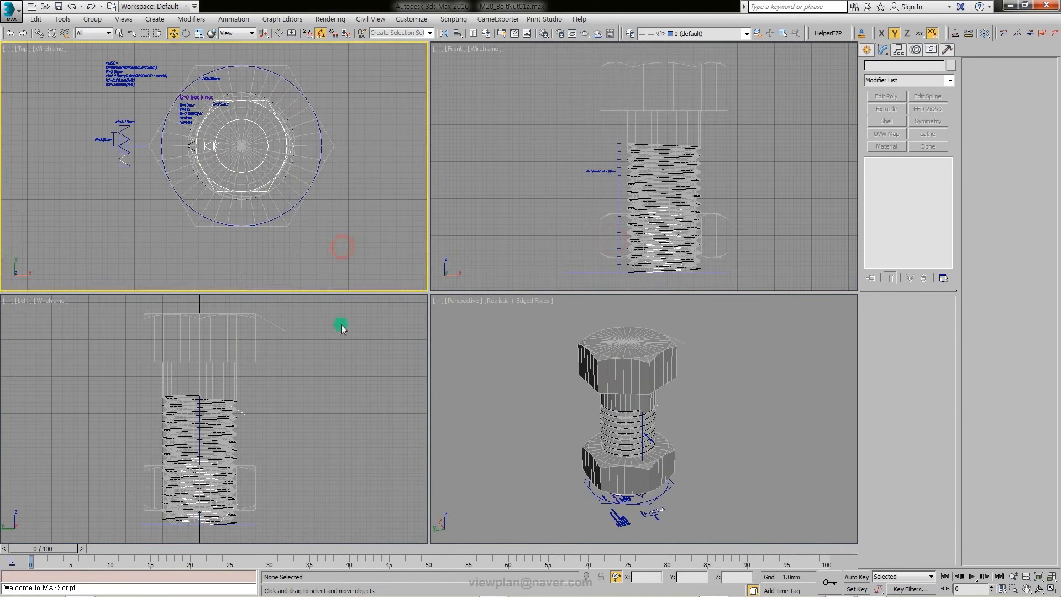
Step: Select the bolt and nut together and isolate them, with the Top view active
{"action": "left_click", "coordinate": [625, 390]}
{"action": "left_click", "coordinate": [663, 458], "text": "ctrl"}
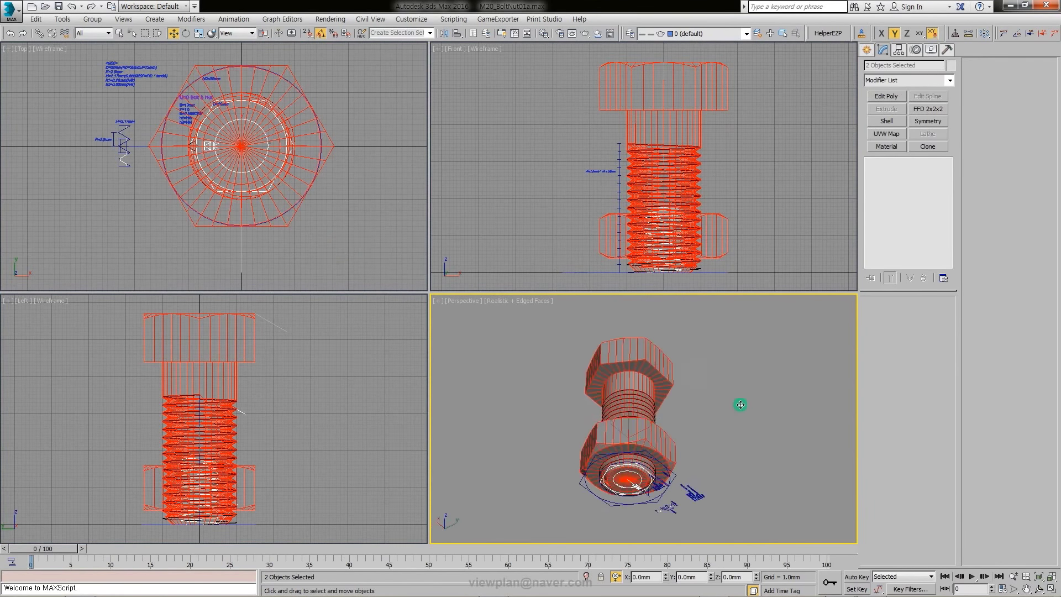
{"action": "left_click", "coordinate": [588, 576]}
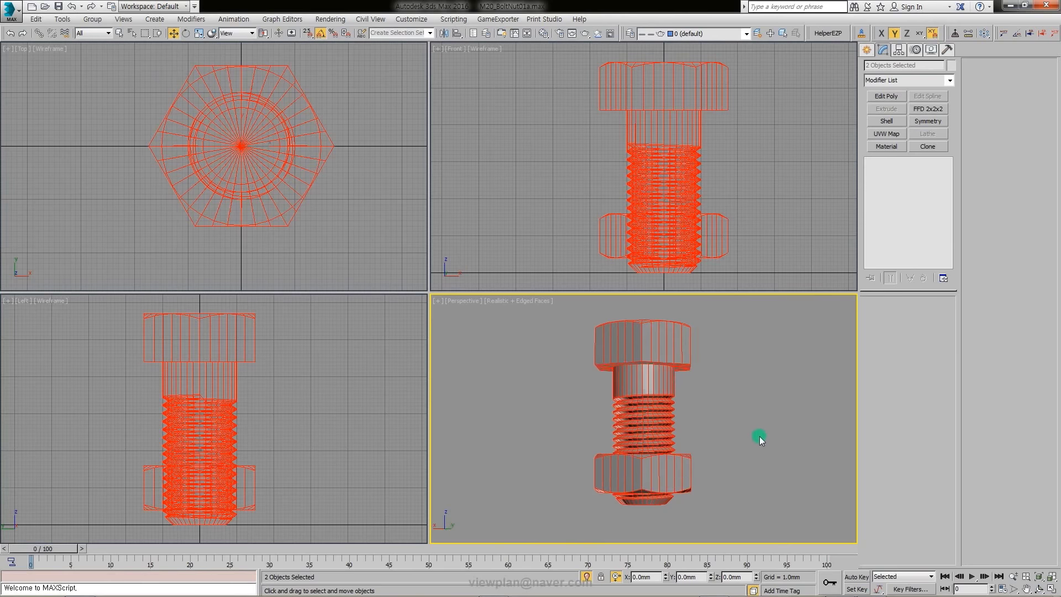
{"action": "scroll", "coordinate": [178, 213], "scroll_direction": "down", "scroll_amount": 3}
{"action": "right_click", "coordinate": [262, 195]}
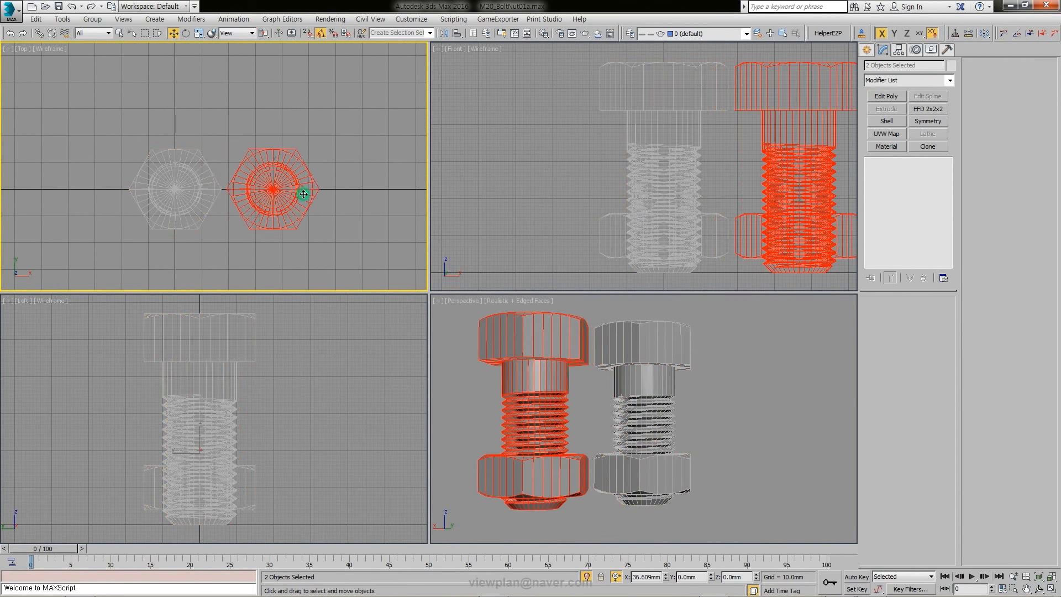
Step: Shift-drag the bolt and nut to the right, cloning them as an Instance
{"action": "left_click_drag", "start_coordinate": [211, 197], "coordinate": [320, 197], "text": "shift"}
{"action": "left_click", "coordinate": [485, 282]}
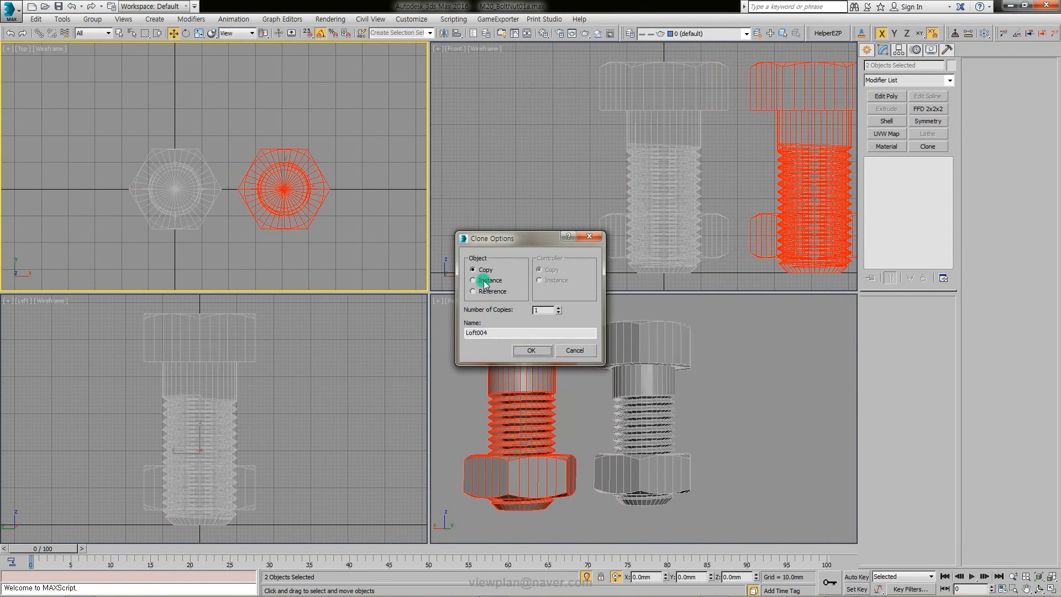
{"action": "left_click", "coordinate": [529, 351]}
Step: Move the cloned nut off its bolt to the side, then maximize the Perspective view
{"action": "left_click", "coordinate": [519, 475]}
{"action": "scroll", "coordinate": [242, 202], "scroll_direction": "down", "scroll_amount": 2}
{"action": "middle_click_drag", "start_coordinate": [221, 199], "coordinate": [242, 202]}
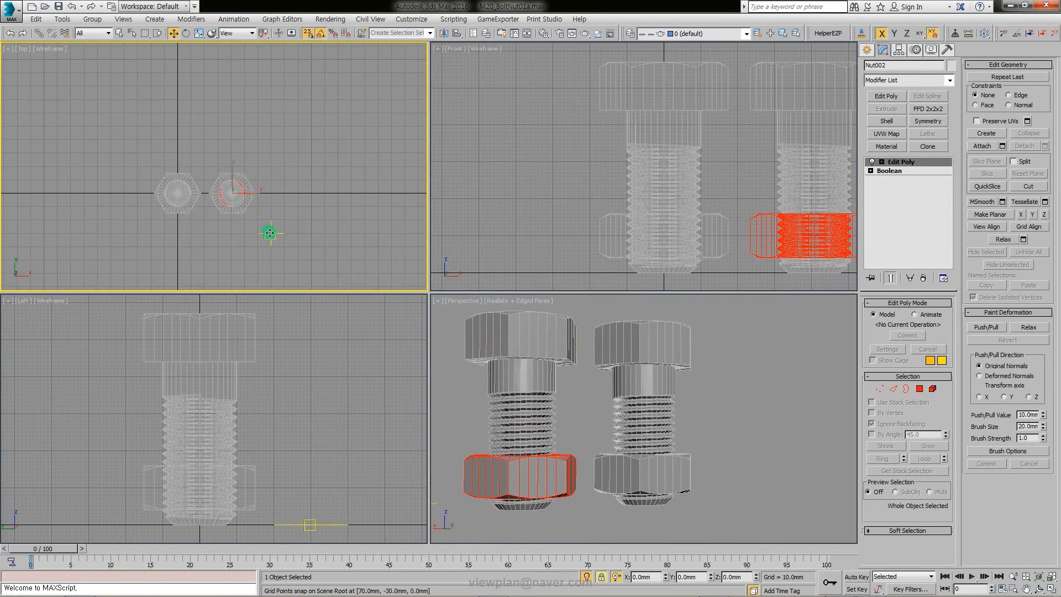
{"action": "left_click", "coordinate": [715, 405]}
{"action": "scroll", "coordinate": [550, 443], "scroll_direction": "down", "scroll_amount": 4}
{"action": "key", "text": "alt+w"}
{"action": "key", "text": "ctrl+a"}
Step: Change Object Properties display options so both bolts and both nuts show in light grey
{"action": "middle_click_drag", "start_coordinate": [474, 445], "coordinate": [559, 364], "text": "alt"}
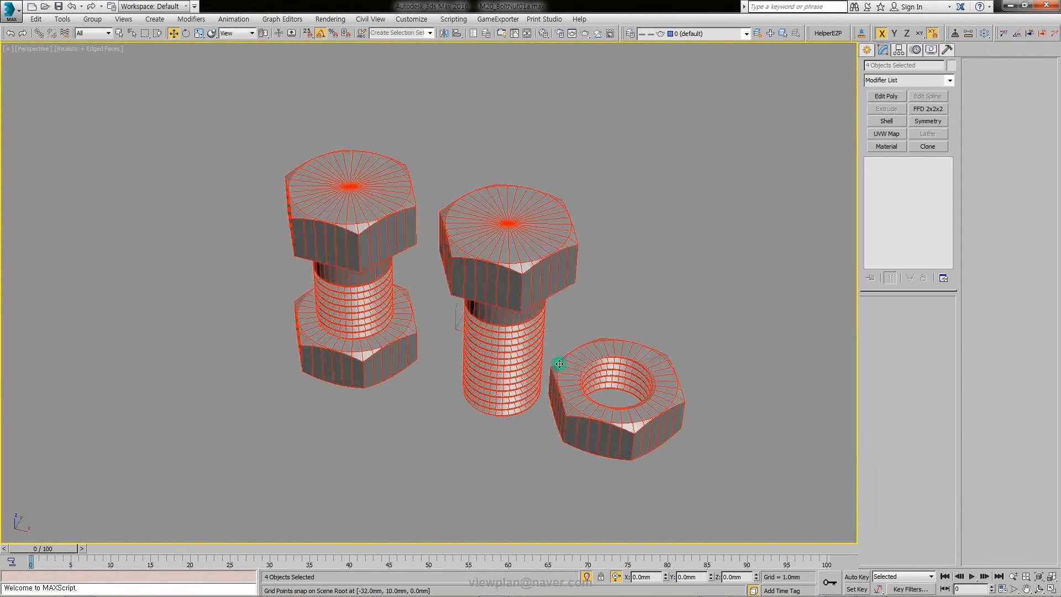
{"action": "left_click", "coordinate": [651, 276]}
{"action": "scroll", "coordinate": [593, 304], "scroll_direction": "up", "scroll_amount": 3}
{"action": "key", "text": "ctrl+a"}
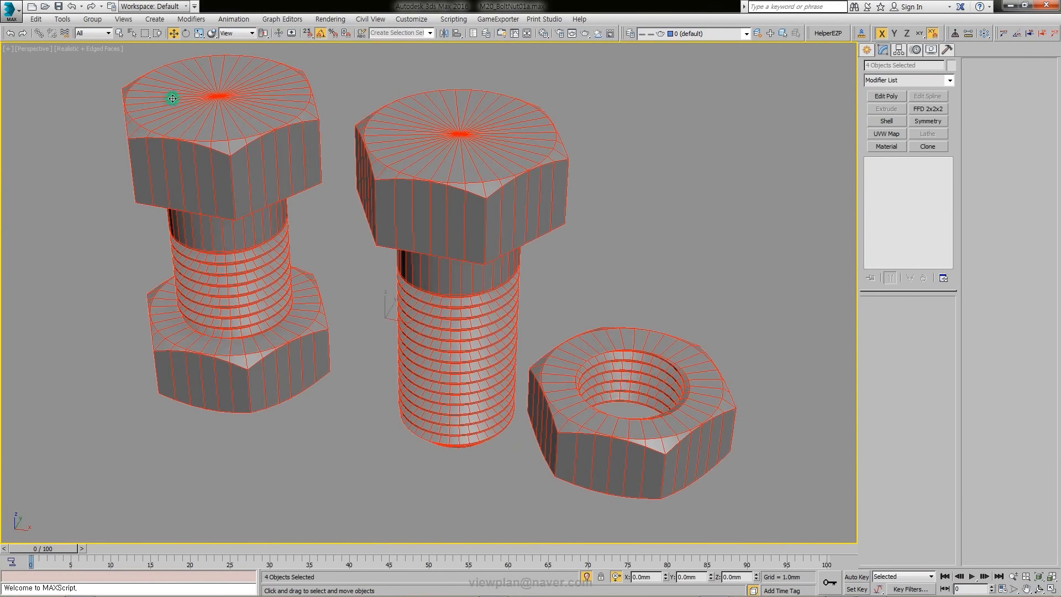
{"action": "right_click", "coordinate": [379, 216]}
{"action": "left_click", "coordinate": [386, 281]}
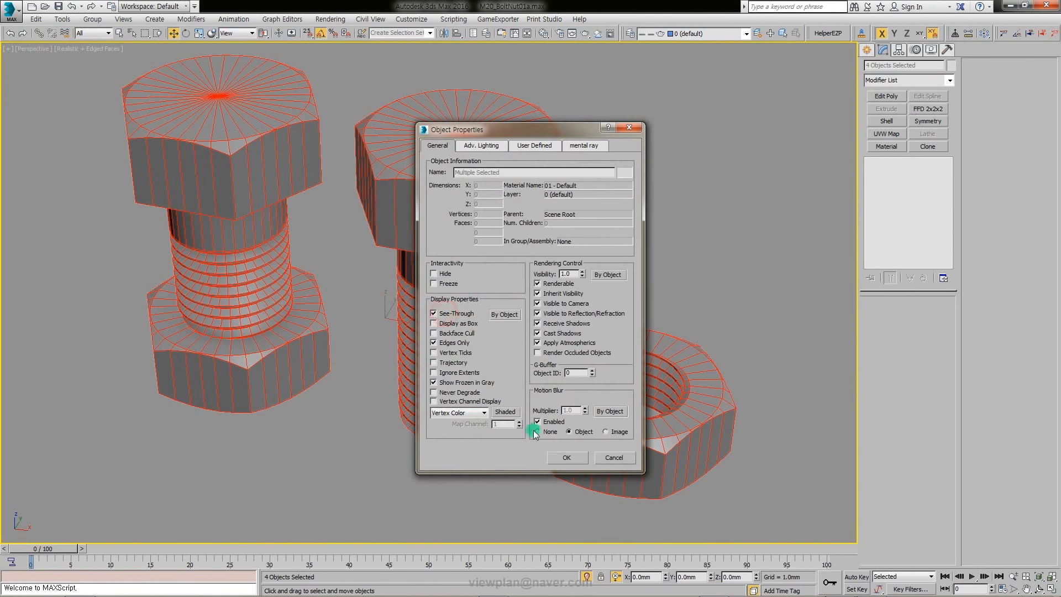
{"action": "left_click", "coordinate": [566, 458]}
{"action": "left_click", "coordinate": [706, 249]}
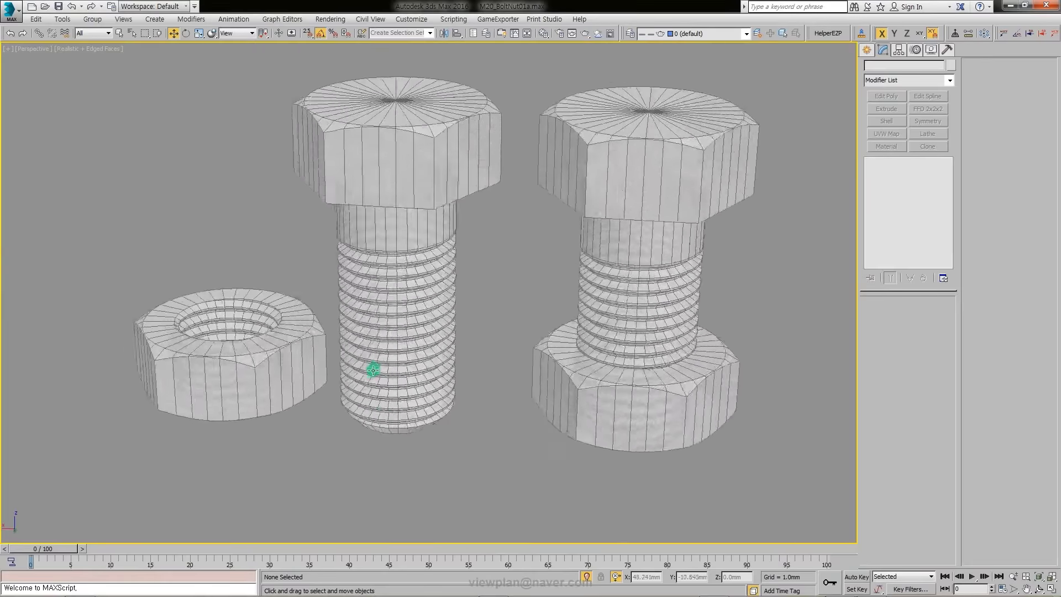